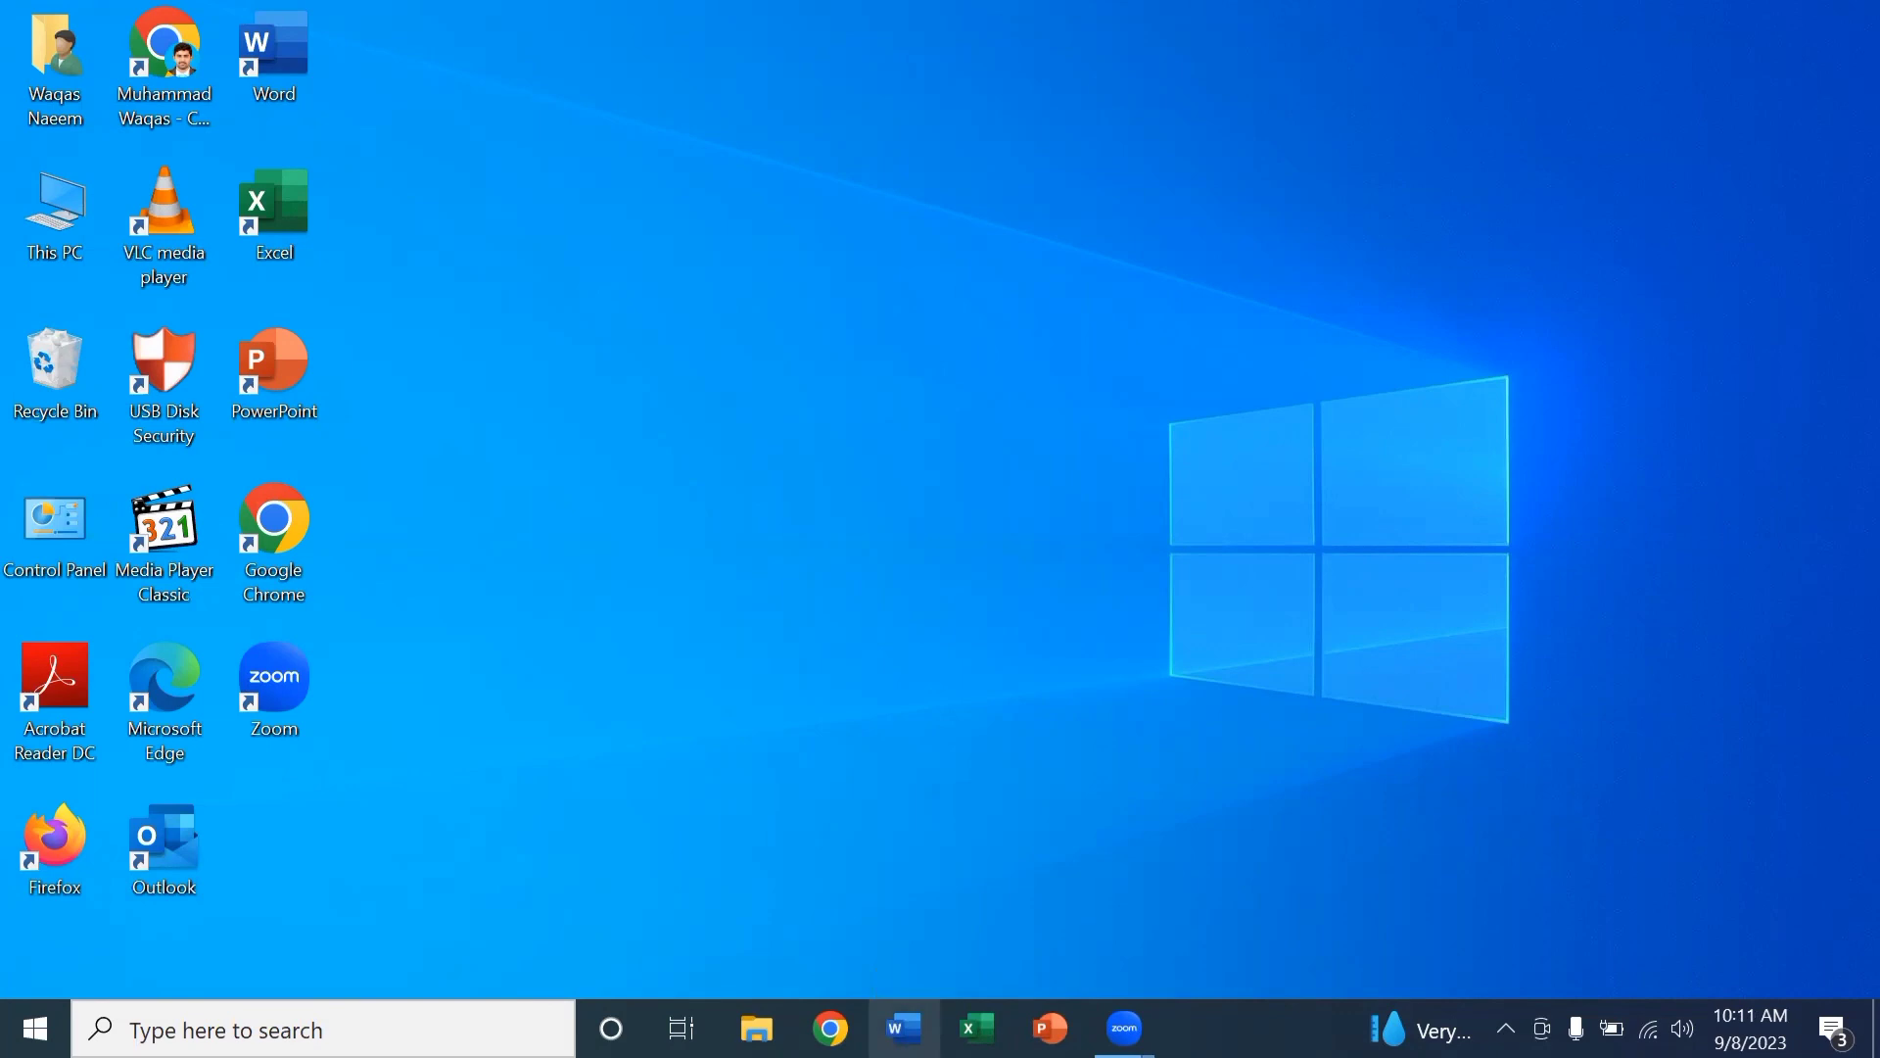
Open Word and create a new blank document.
click(903, 1028)
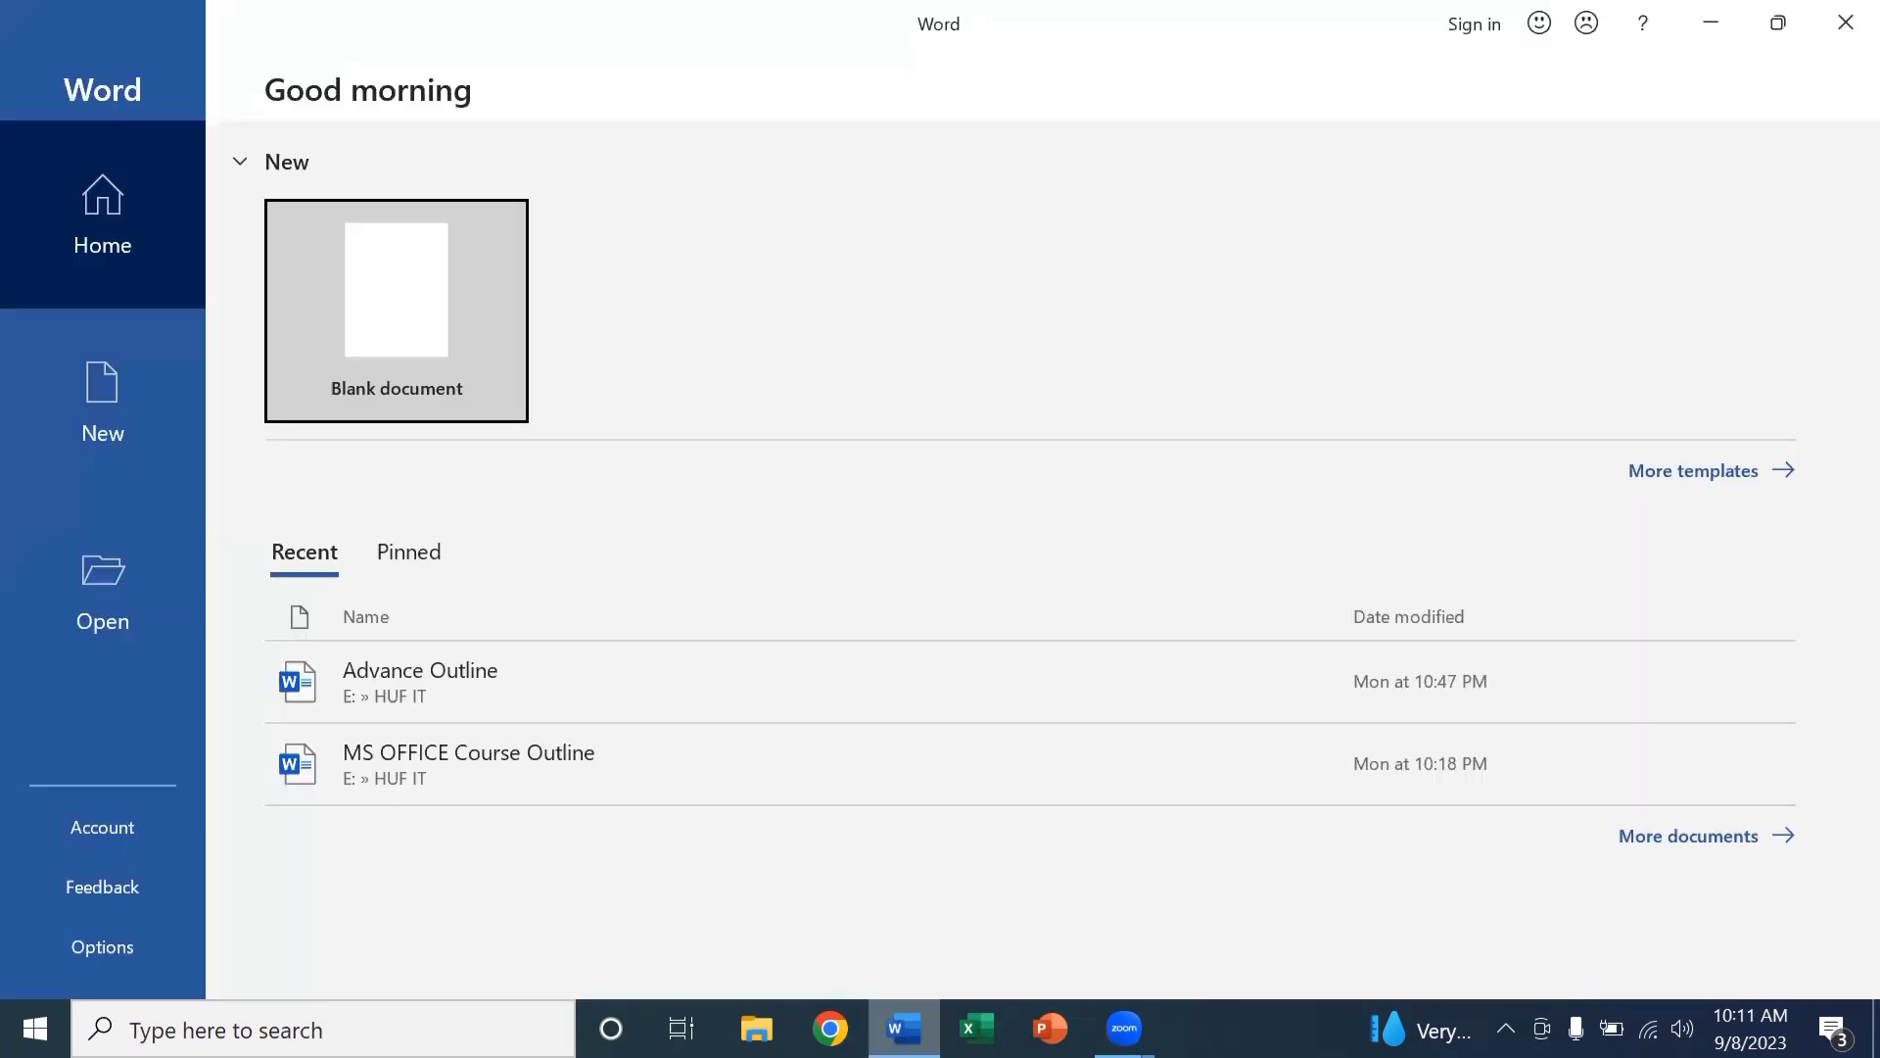
click(364, 301)
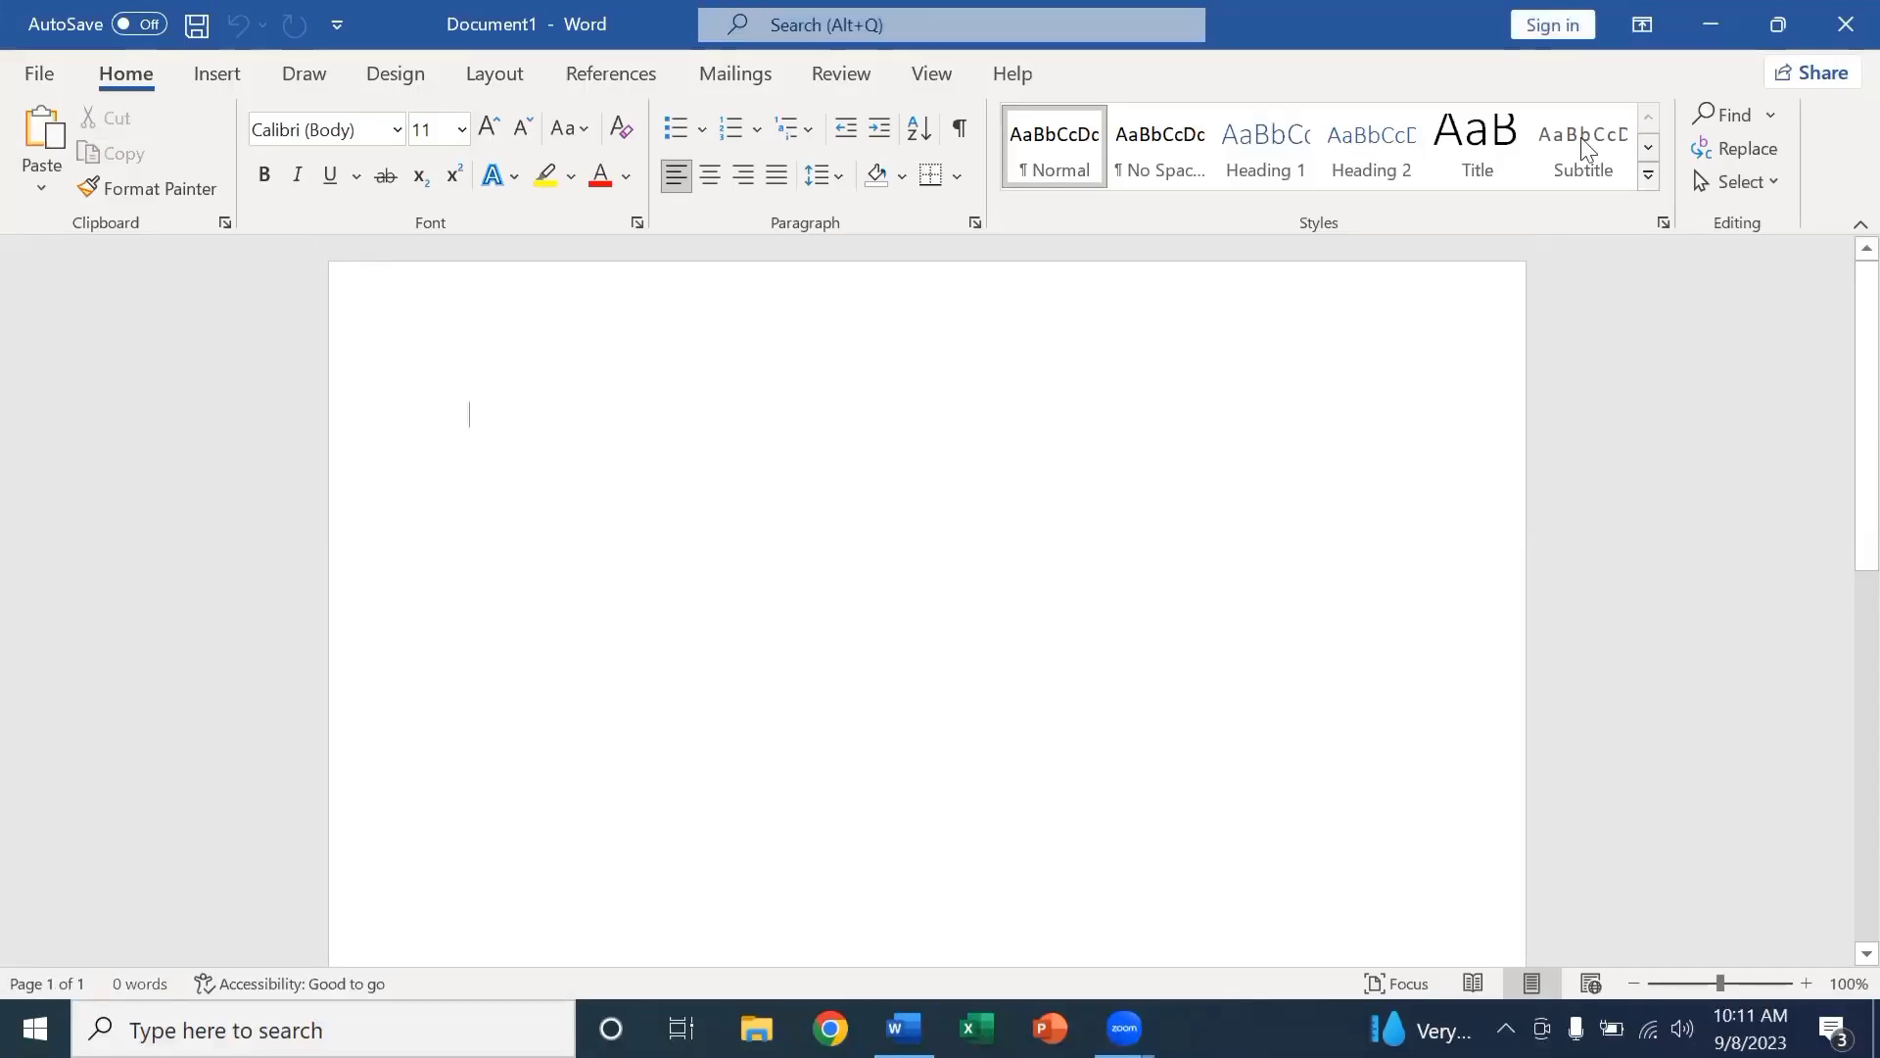
click(1776, 22)
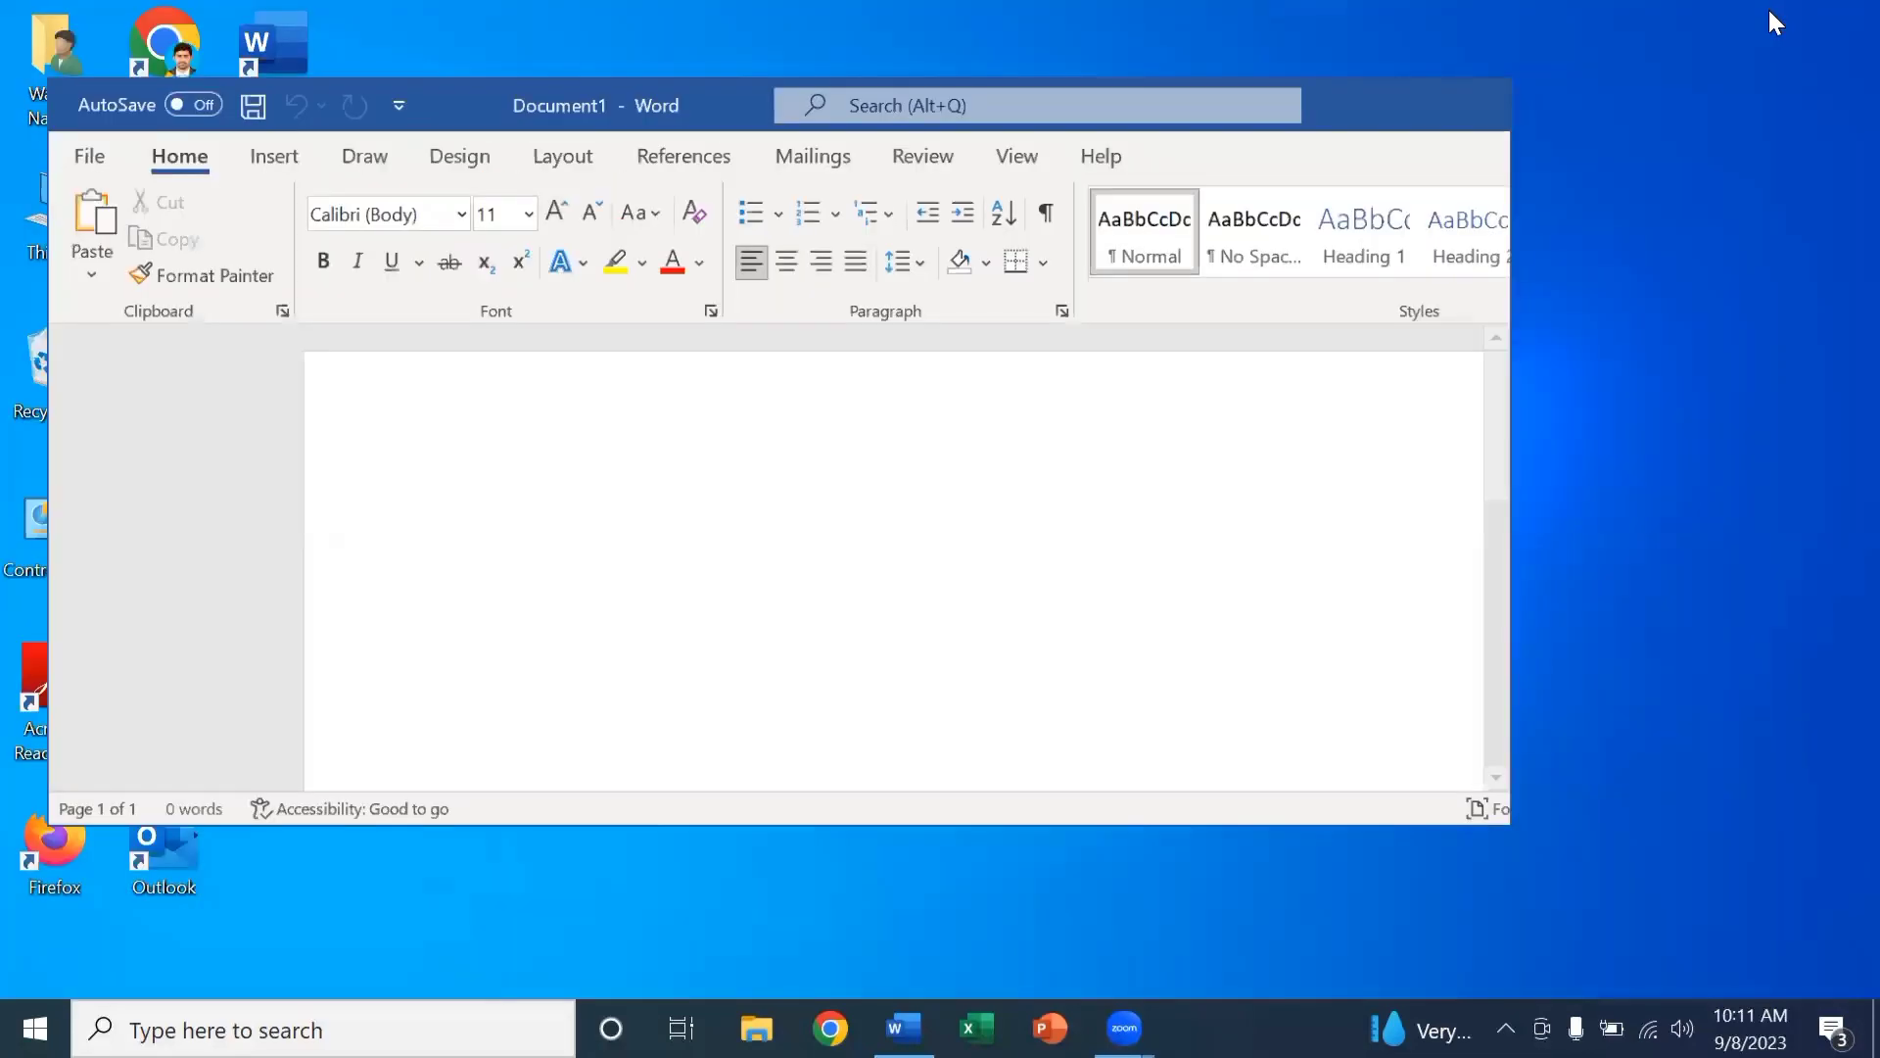
click(1418, 137)
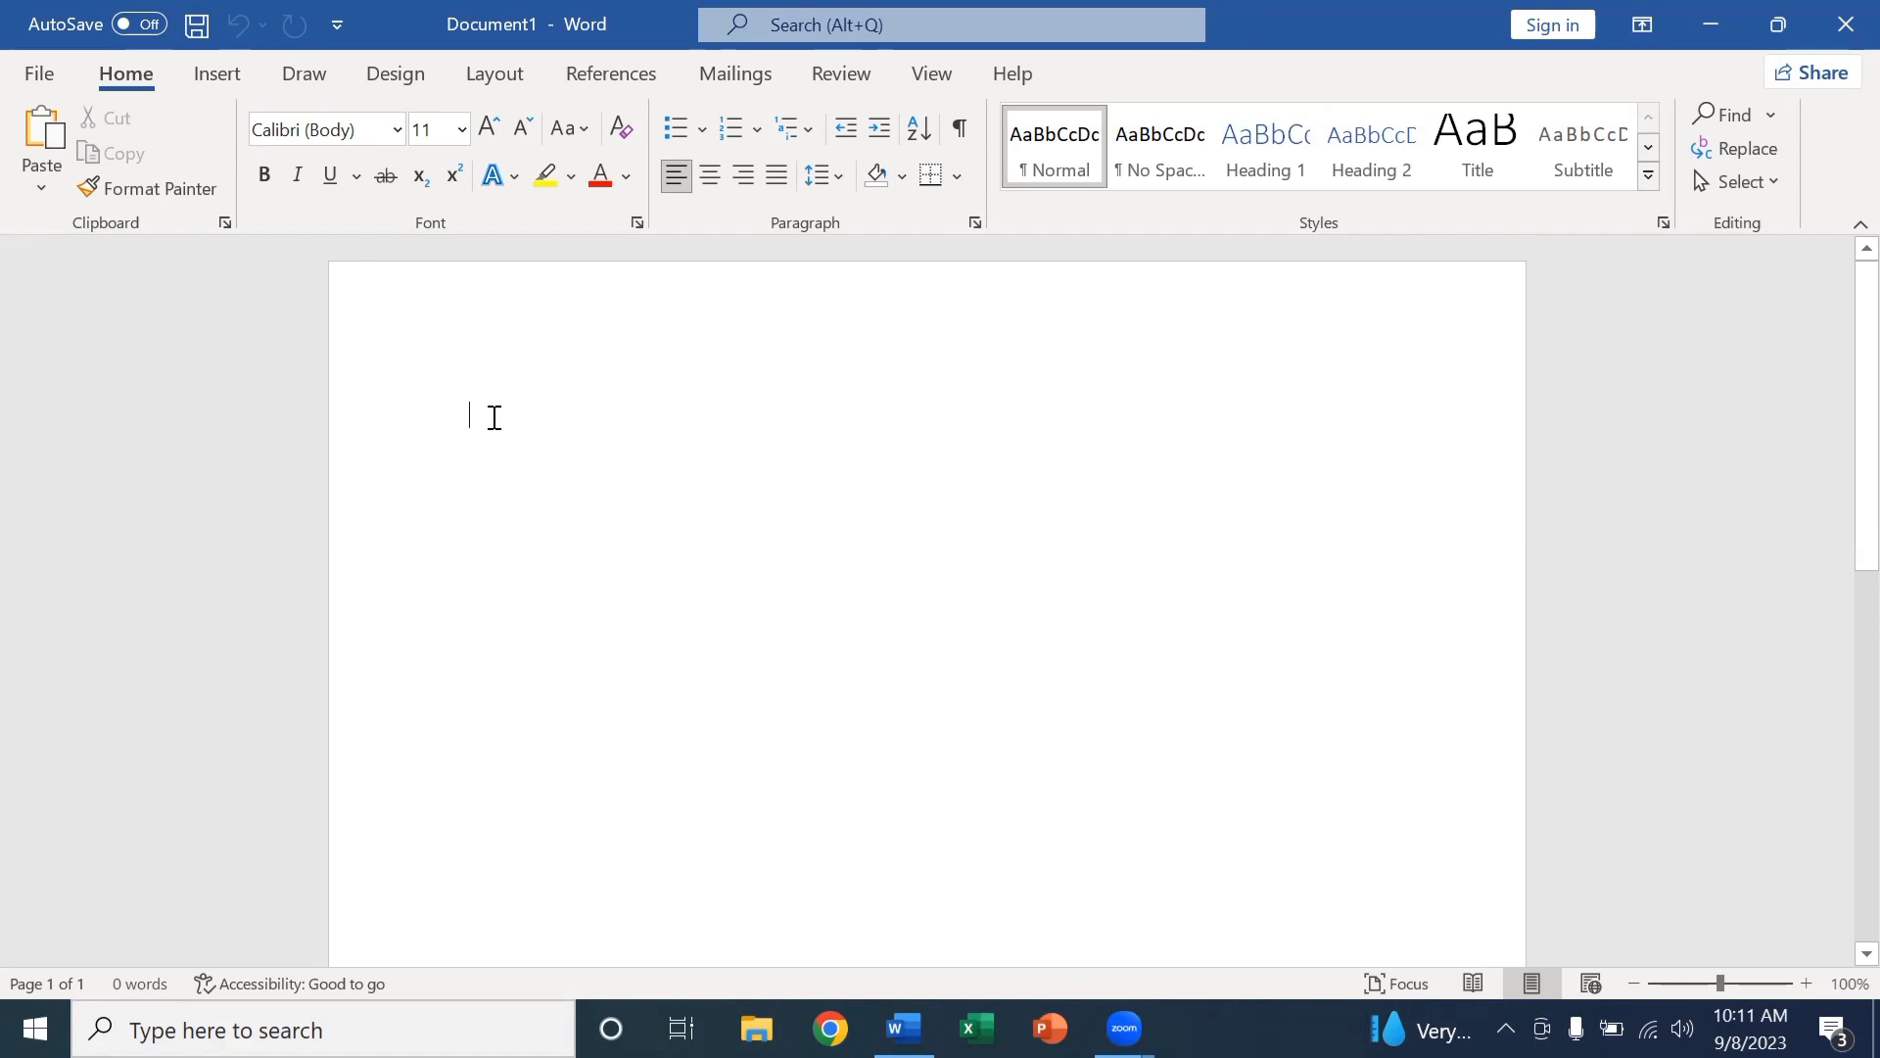
text(2.)
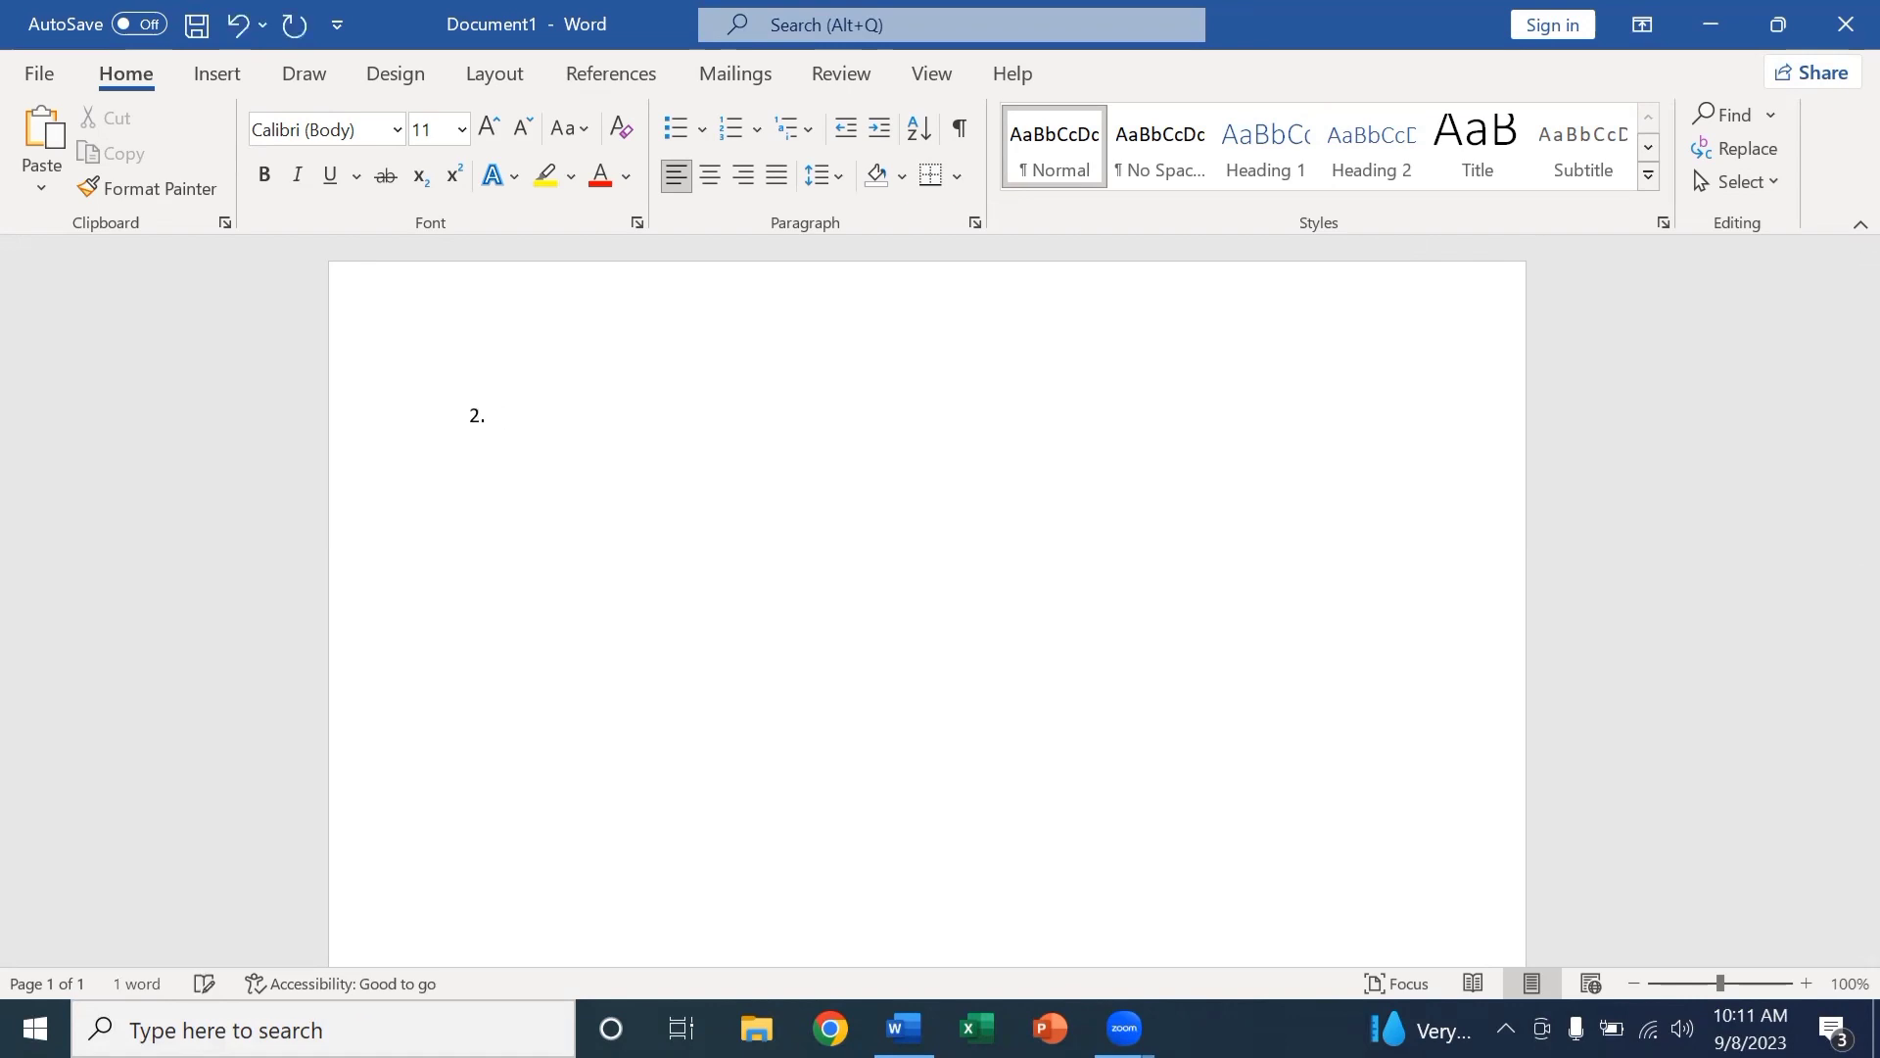
key(BackSpace)
key(BackSpace)
Set the font of the empty first line to Times New Roman at size 18.
double_click(491, 419)
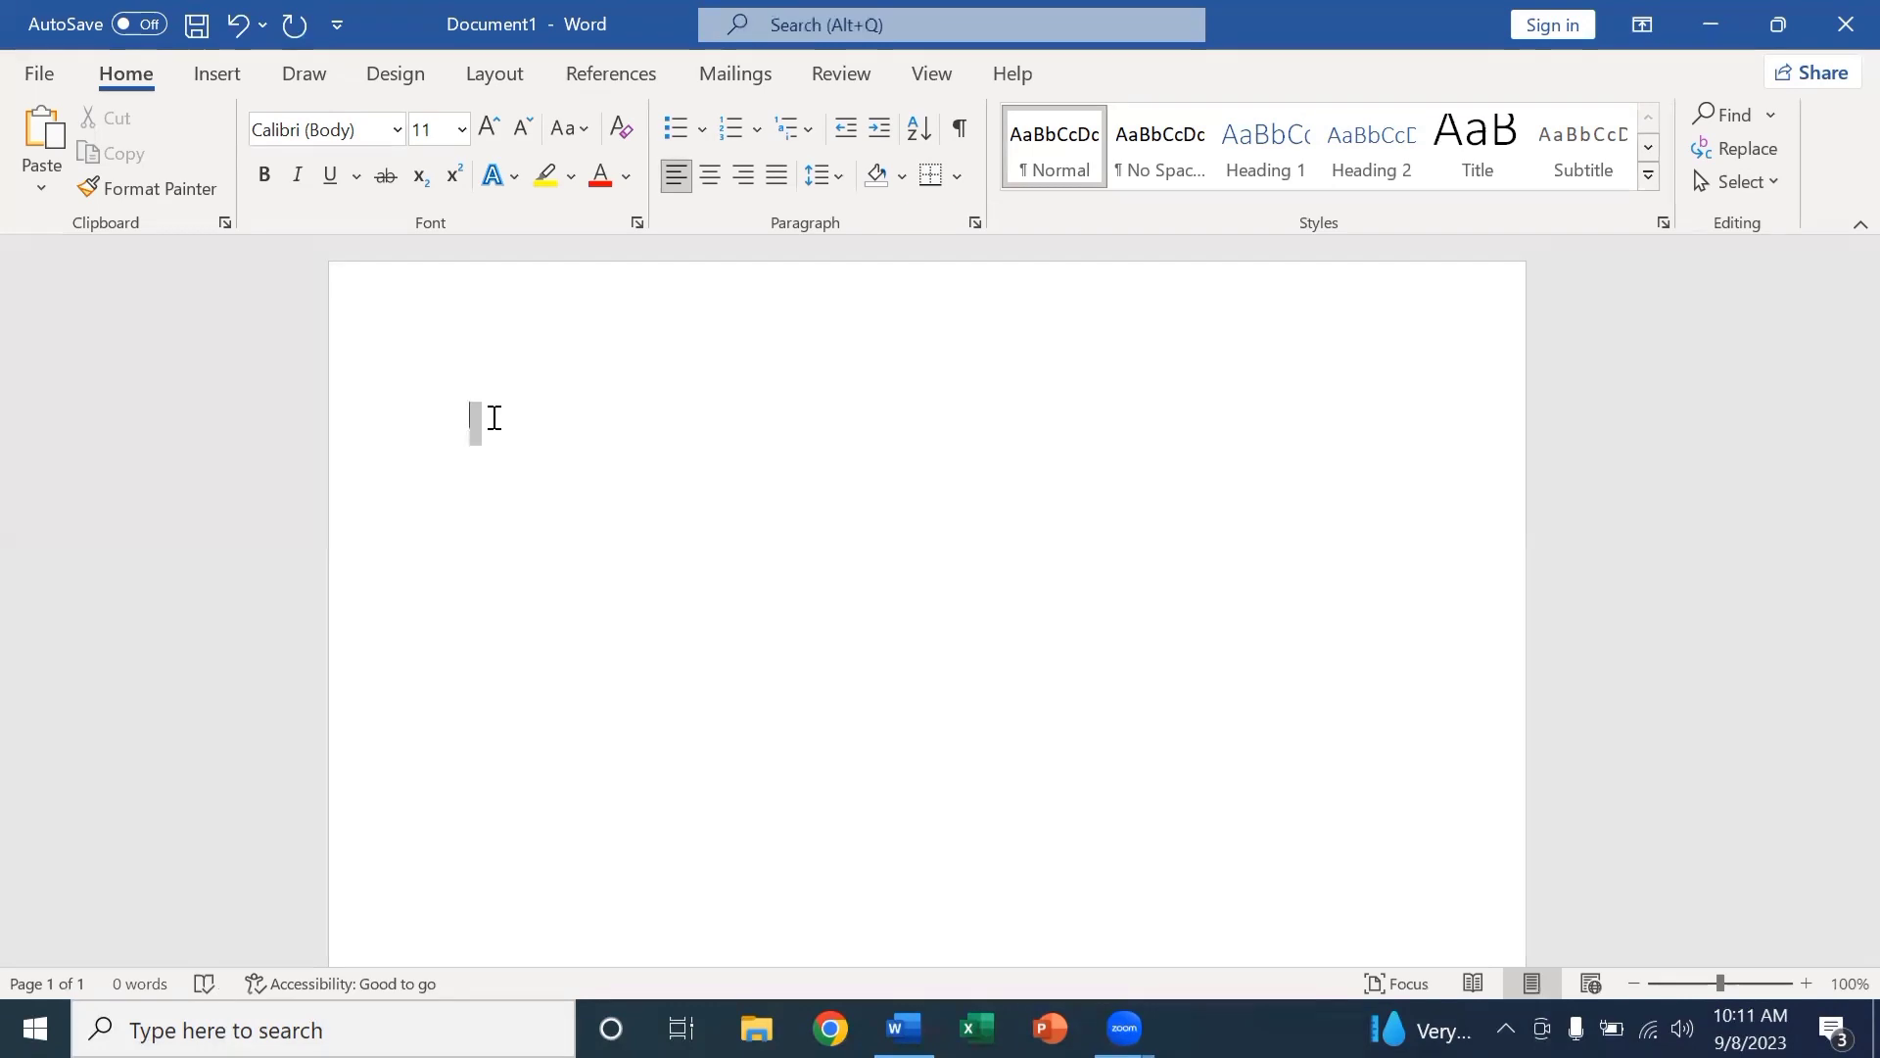
click(398, 132)
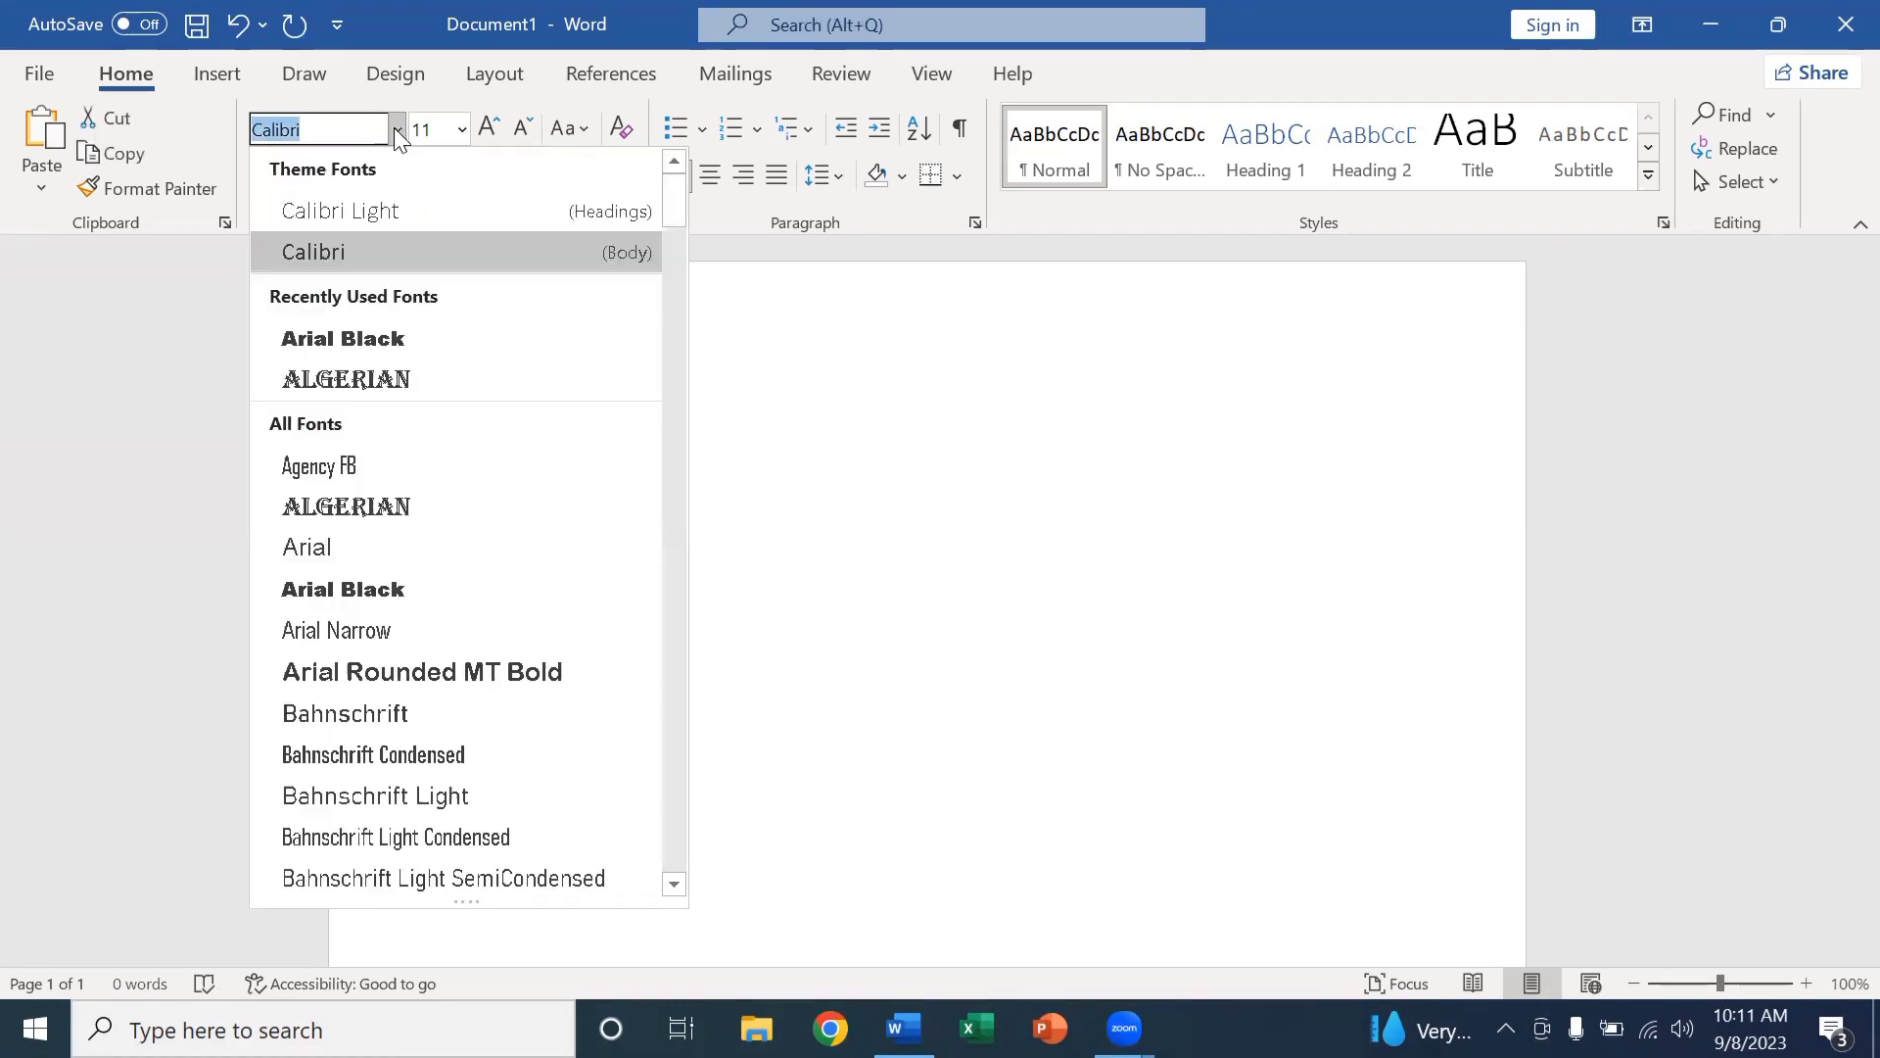
text(T)
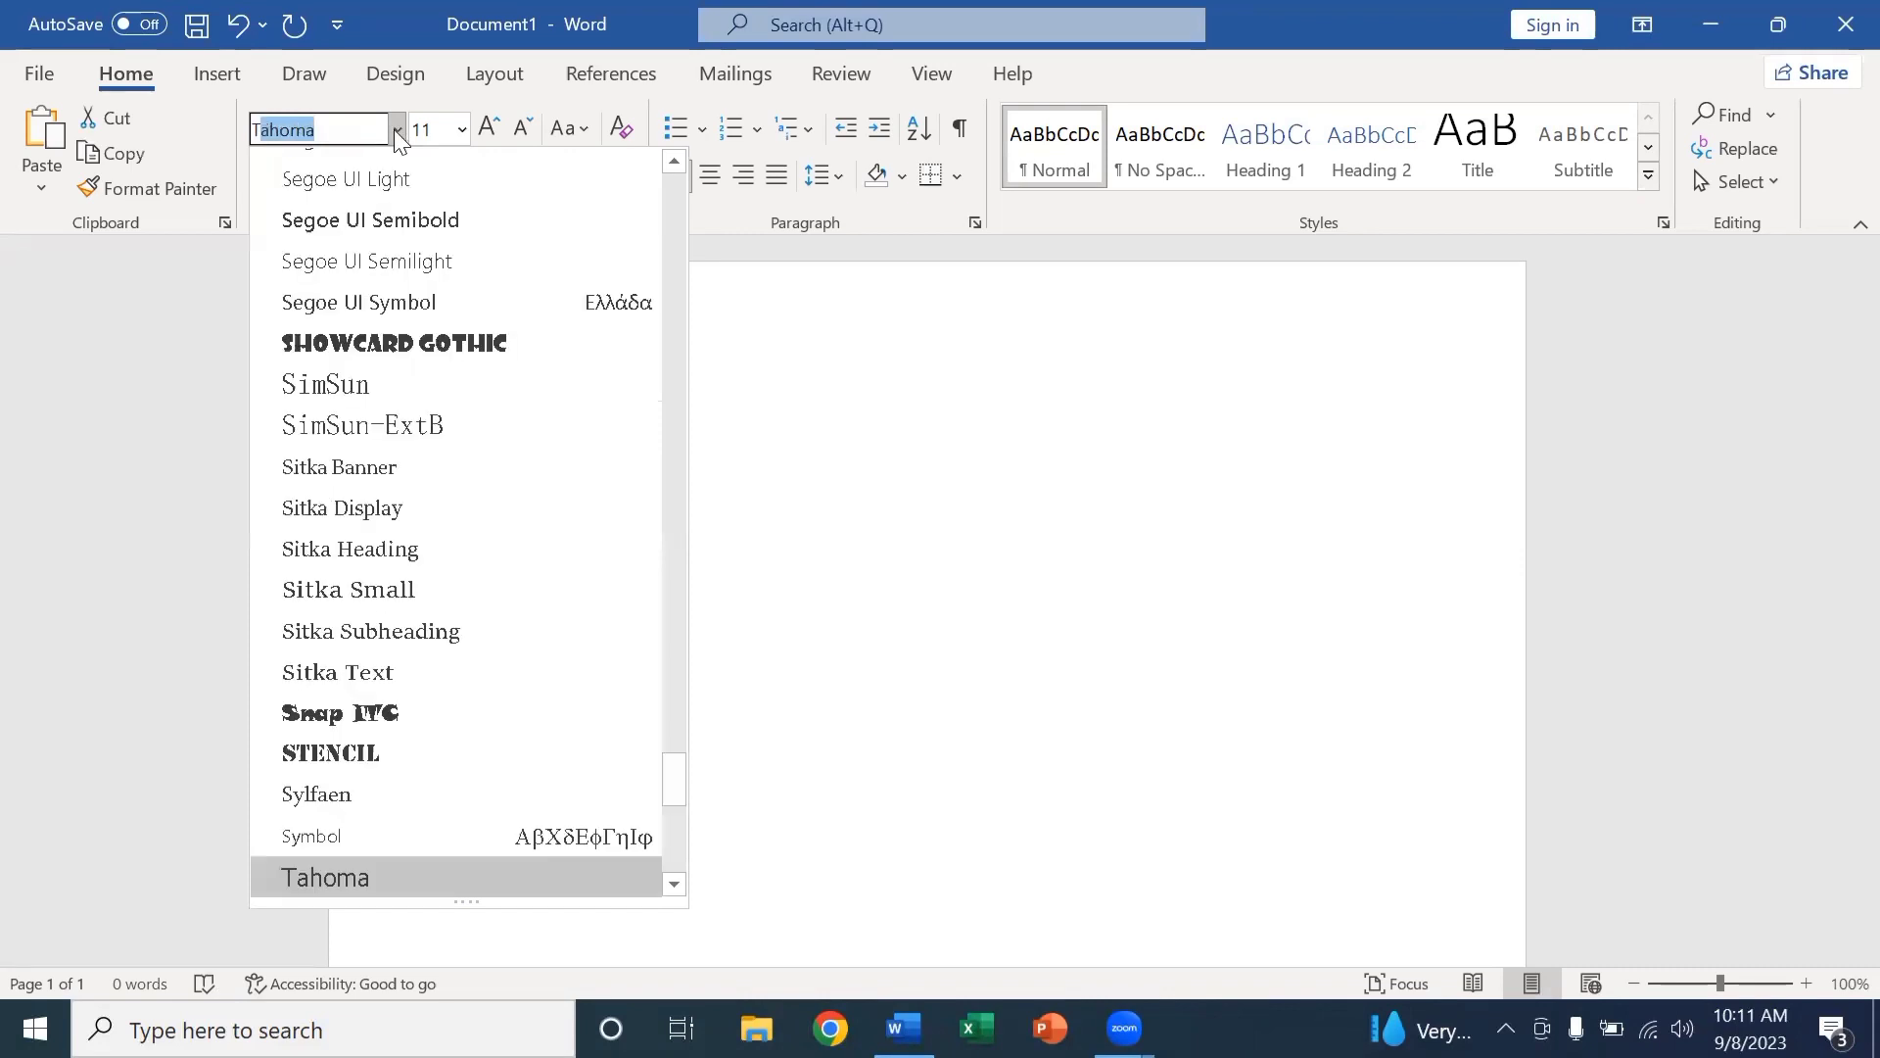
text(imes New R)
key(Return)
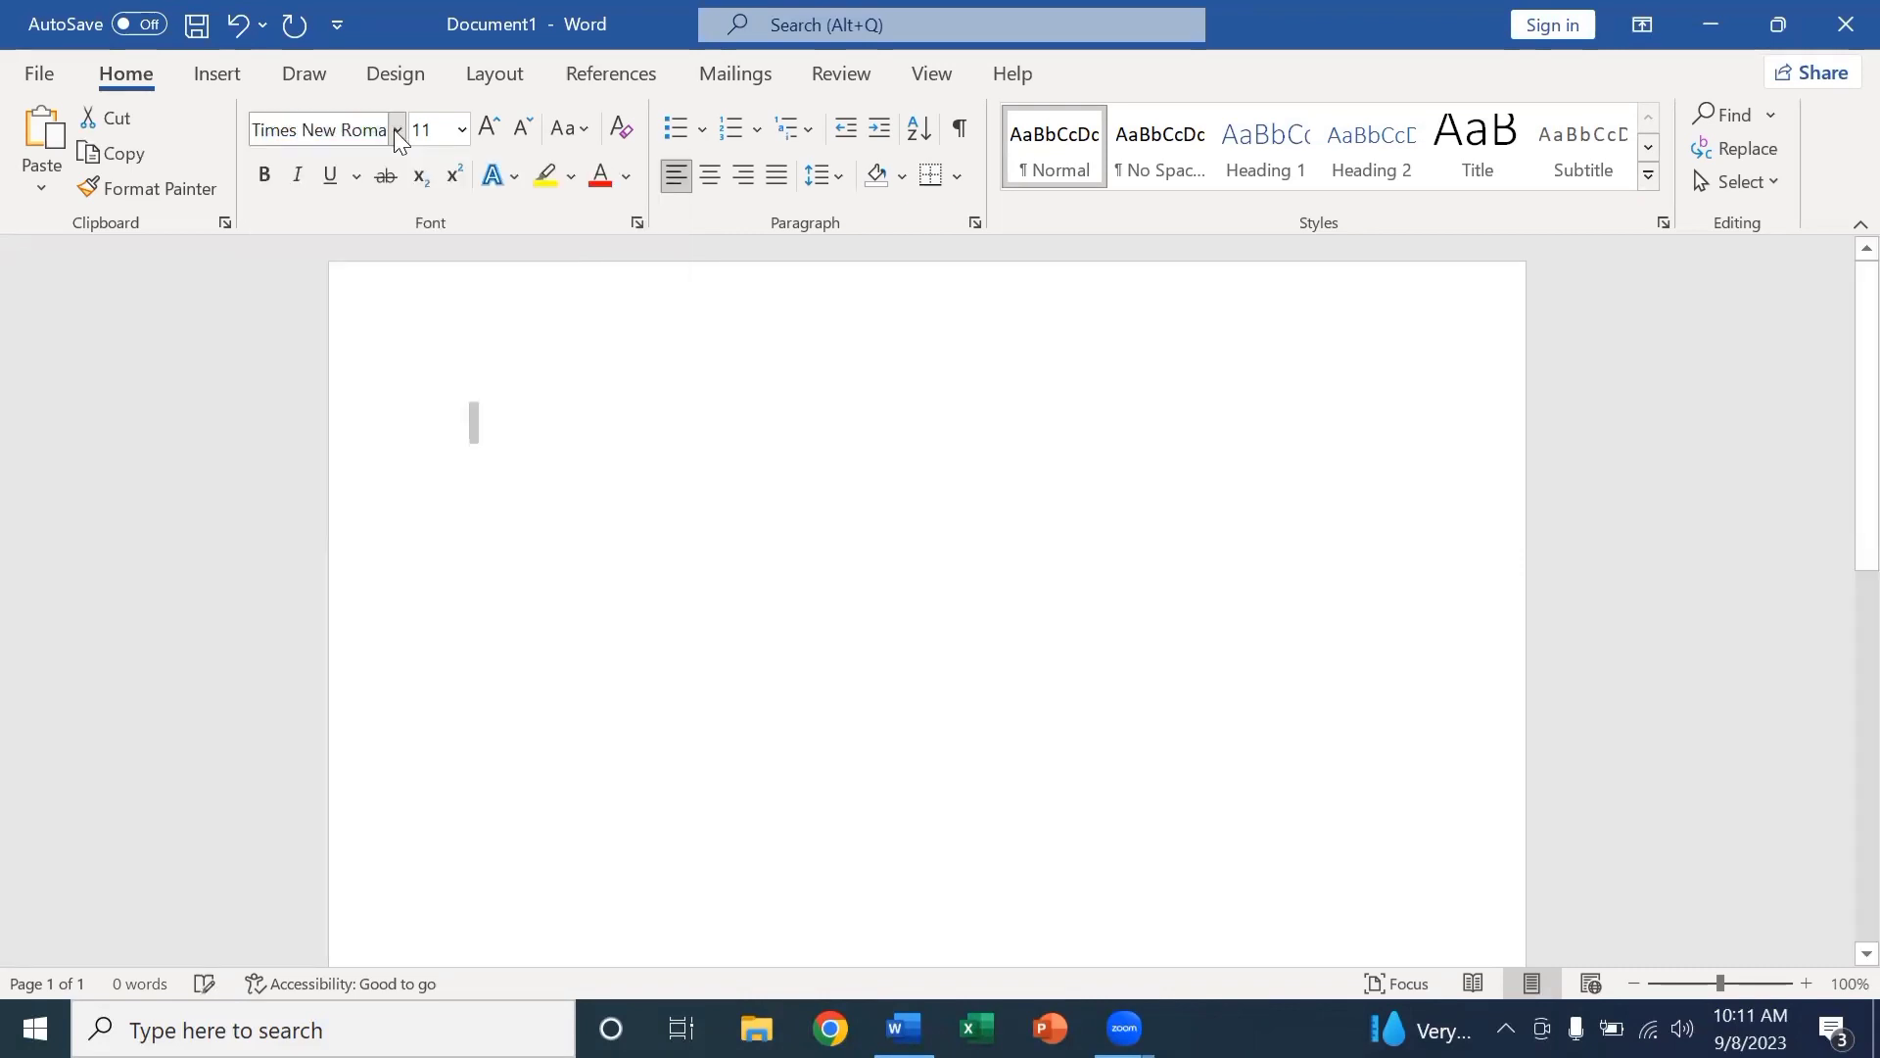
click(459, 137)
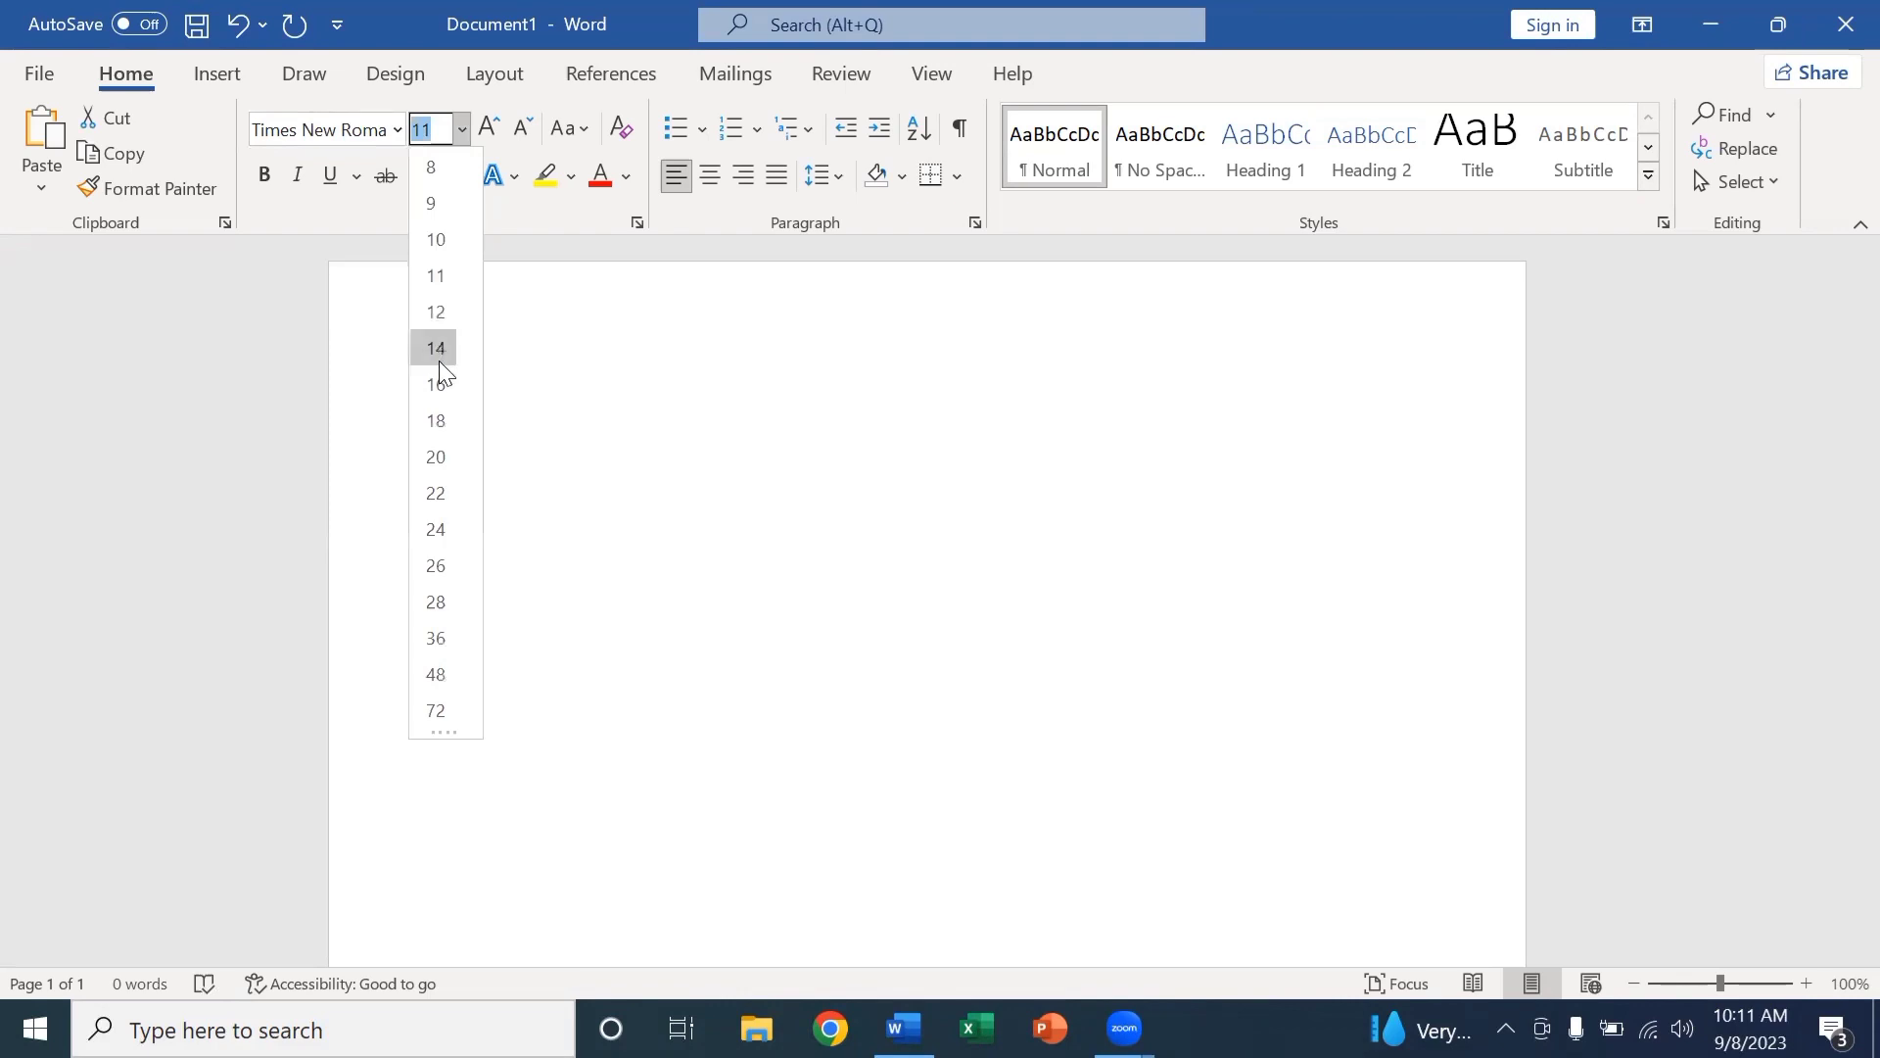
click(443, 419)
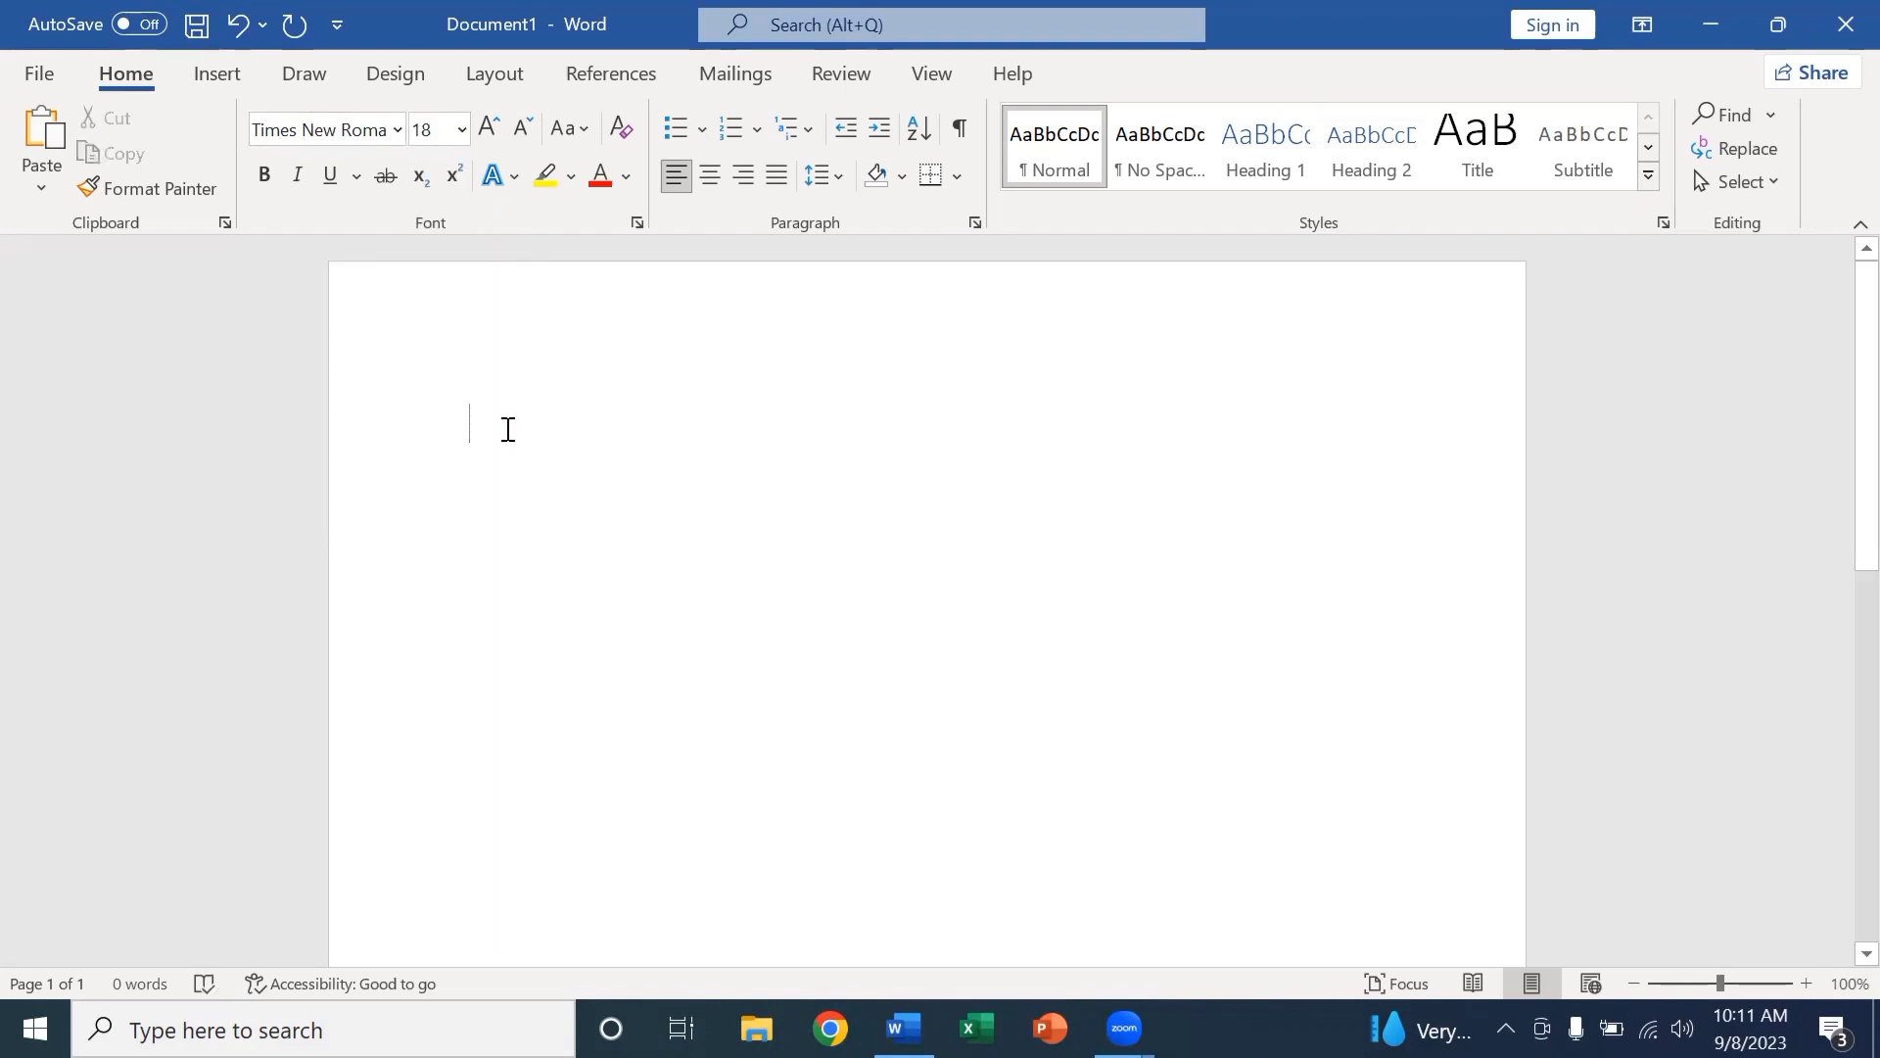
Write the heading "2. Insert:" on the first line and start a new line below it.
text(2.)
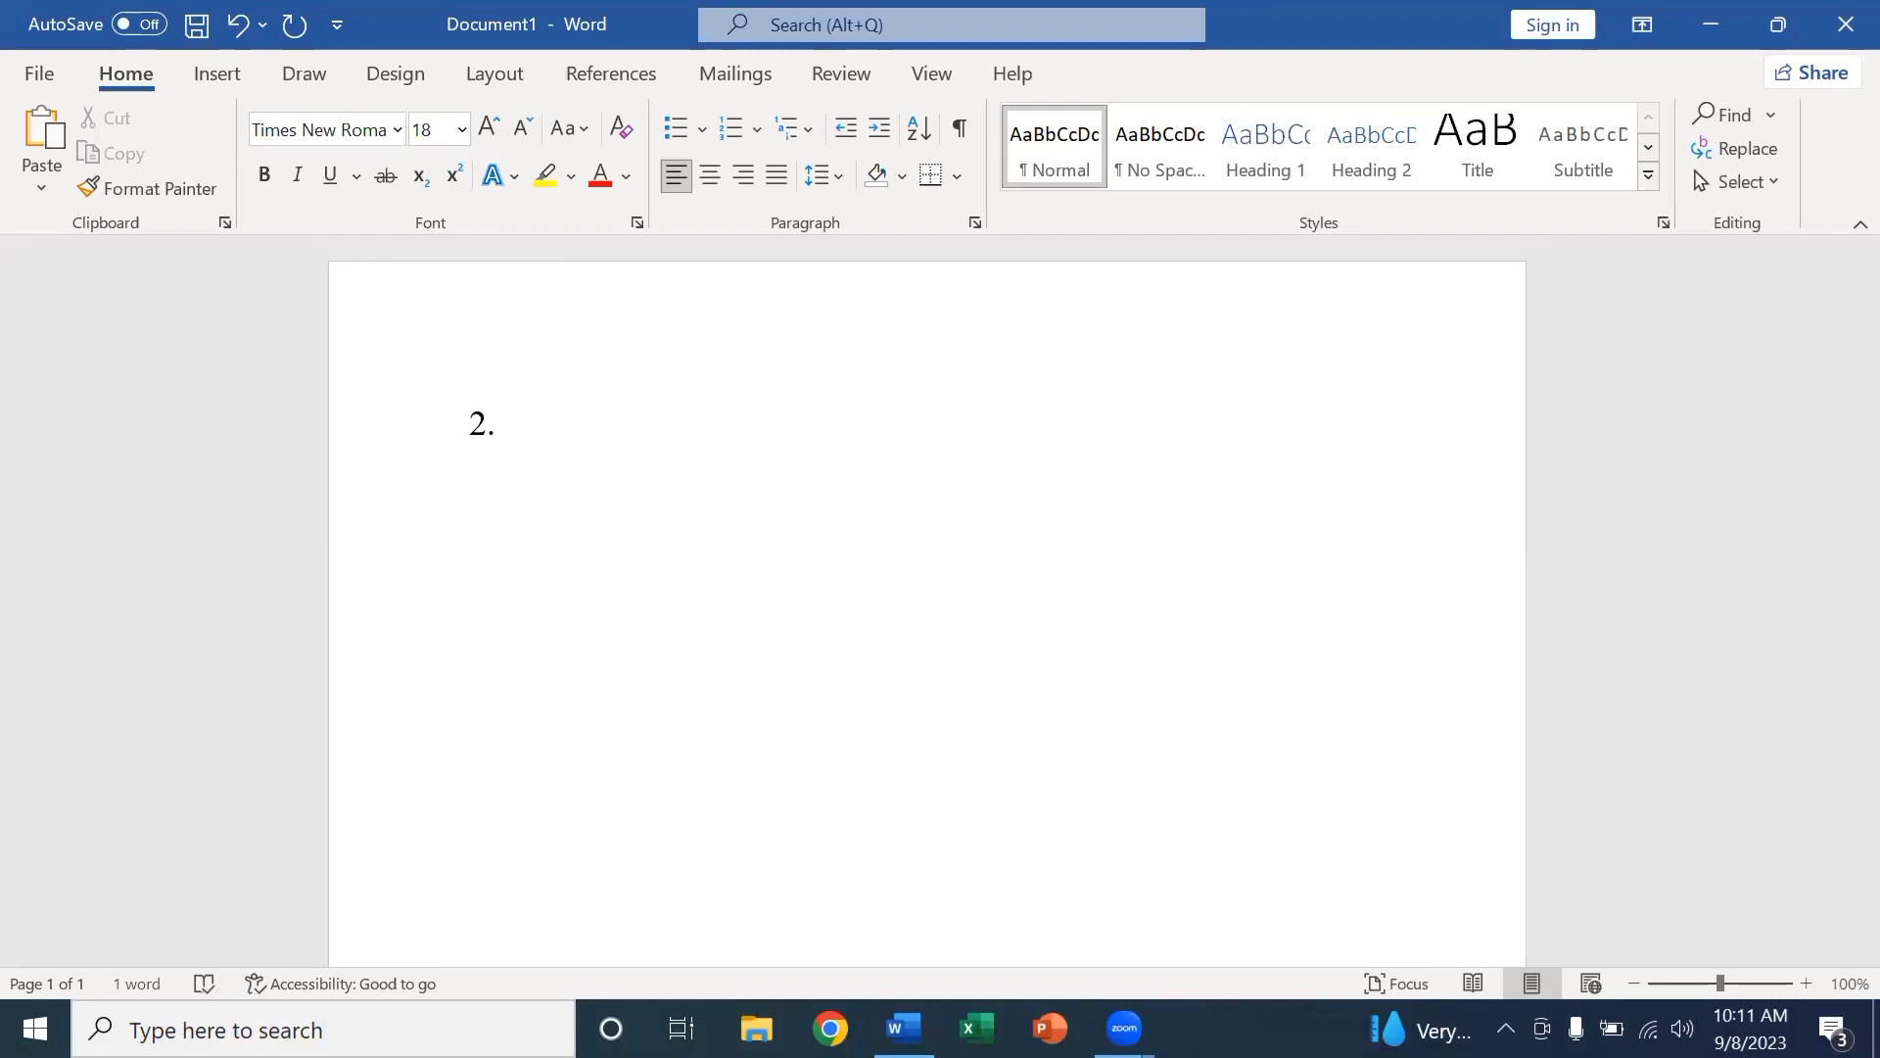
text( Insert:)
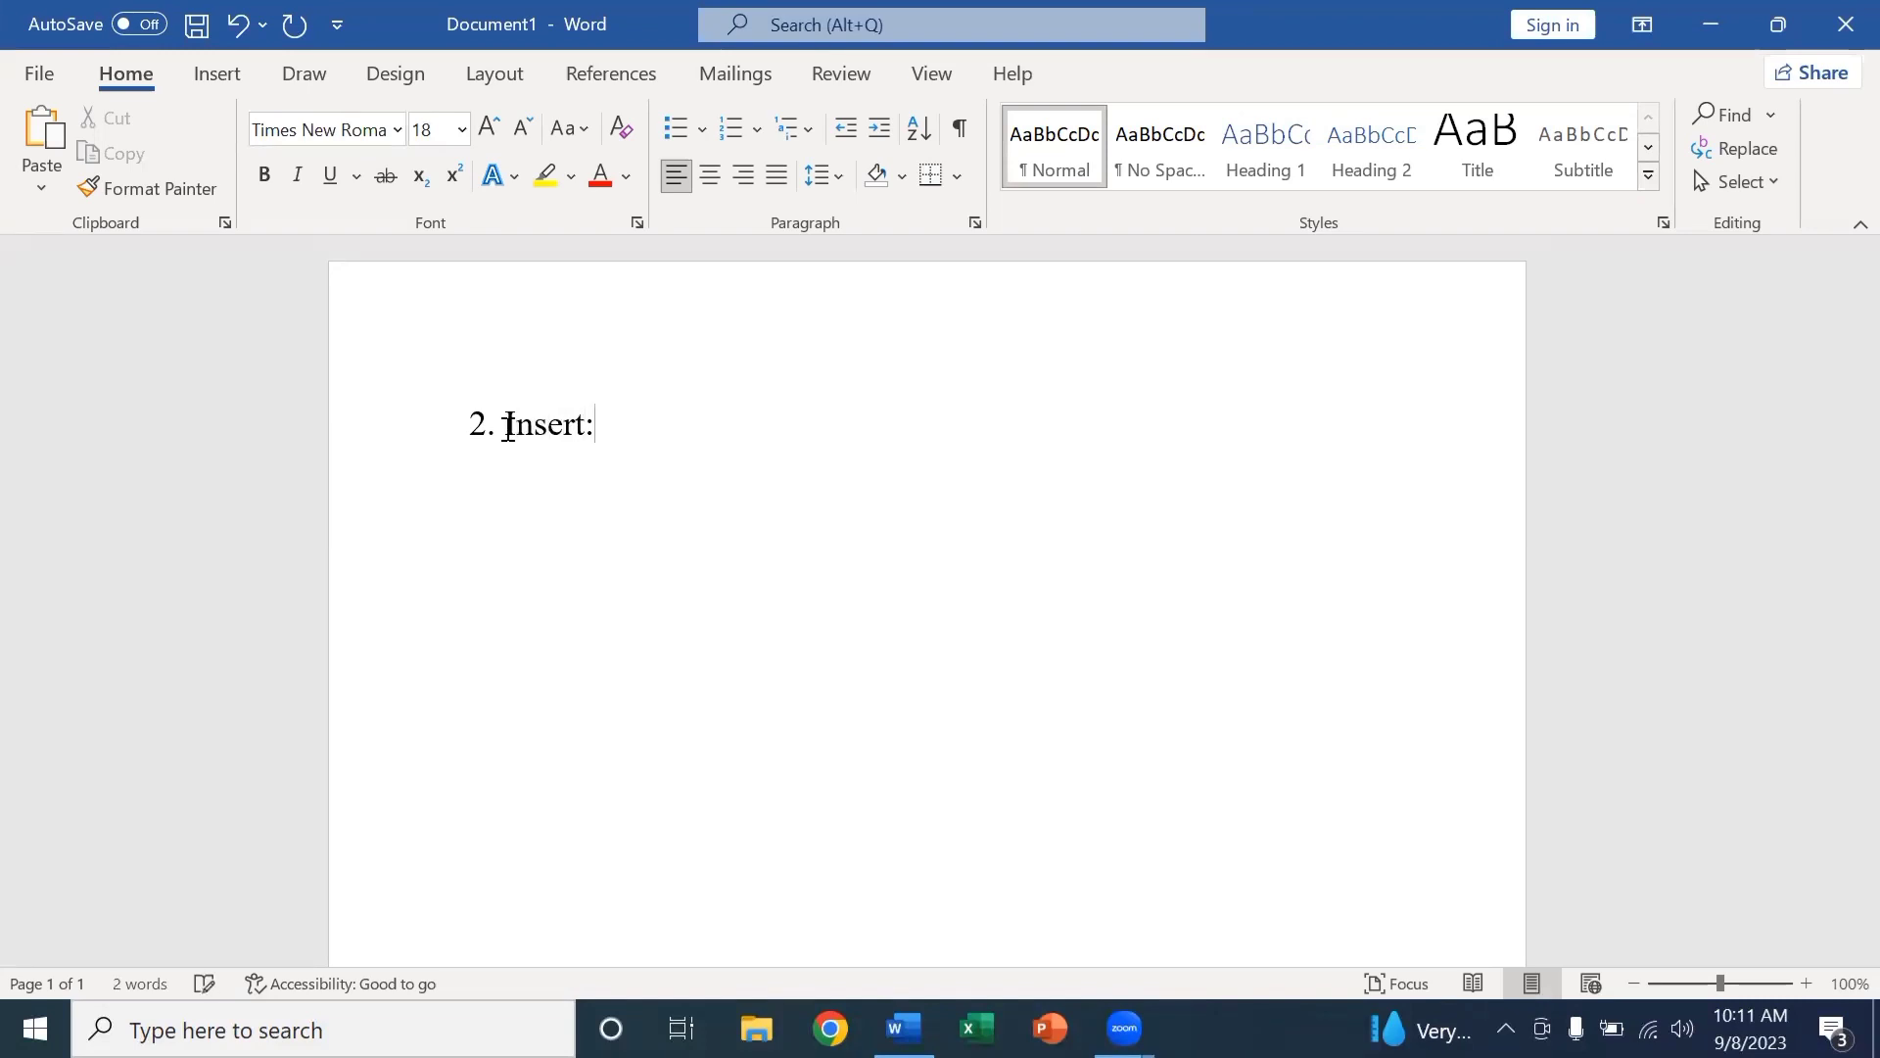
key(Return)
Examine the built-in cover page designs available for insertion, without applying one.
click(200, 78)
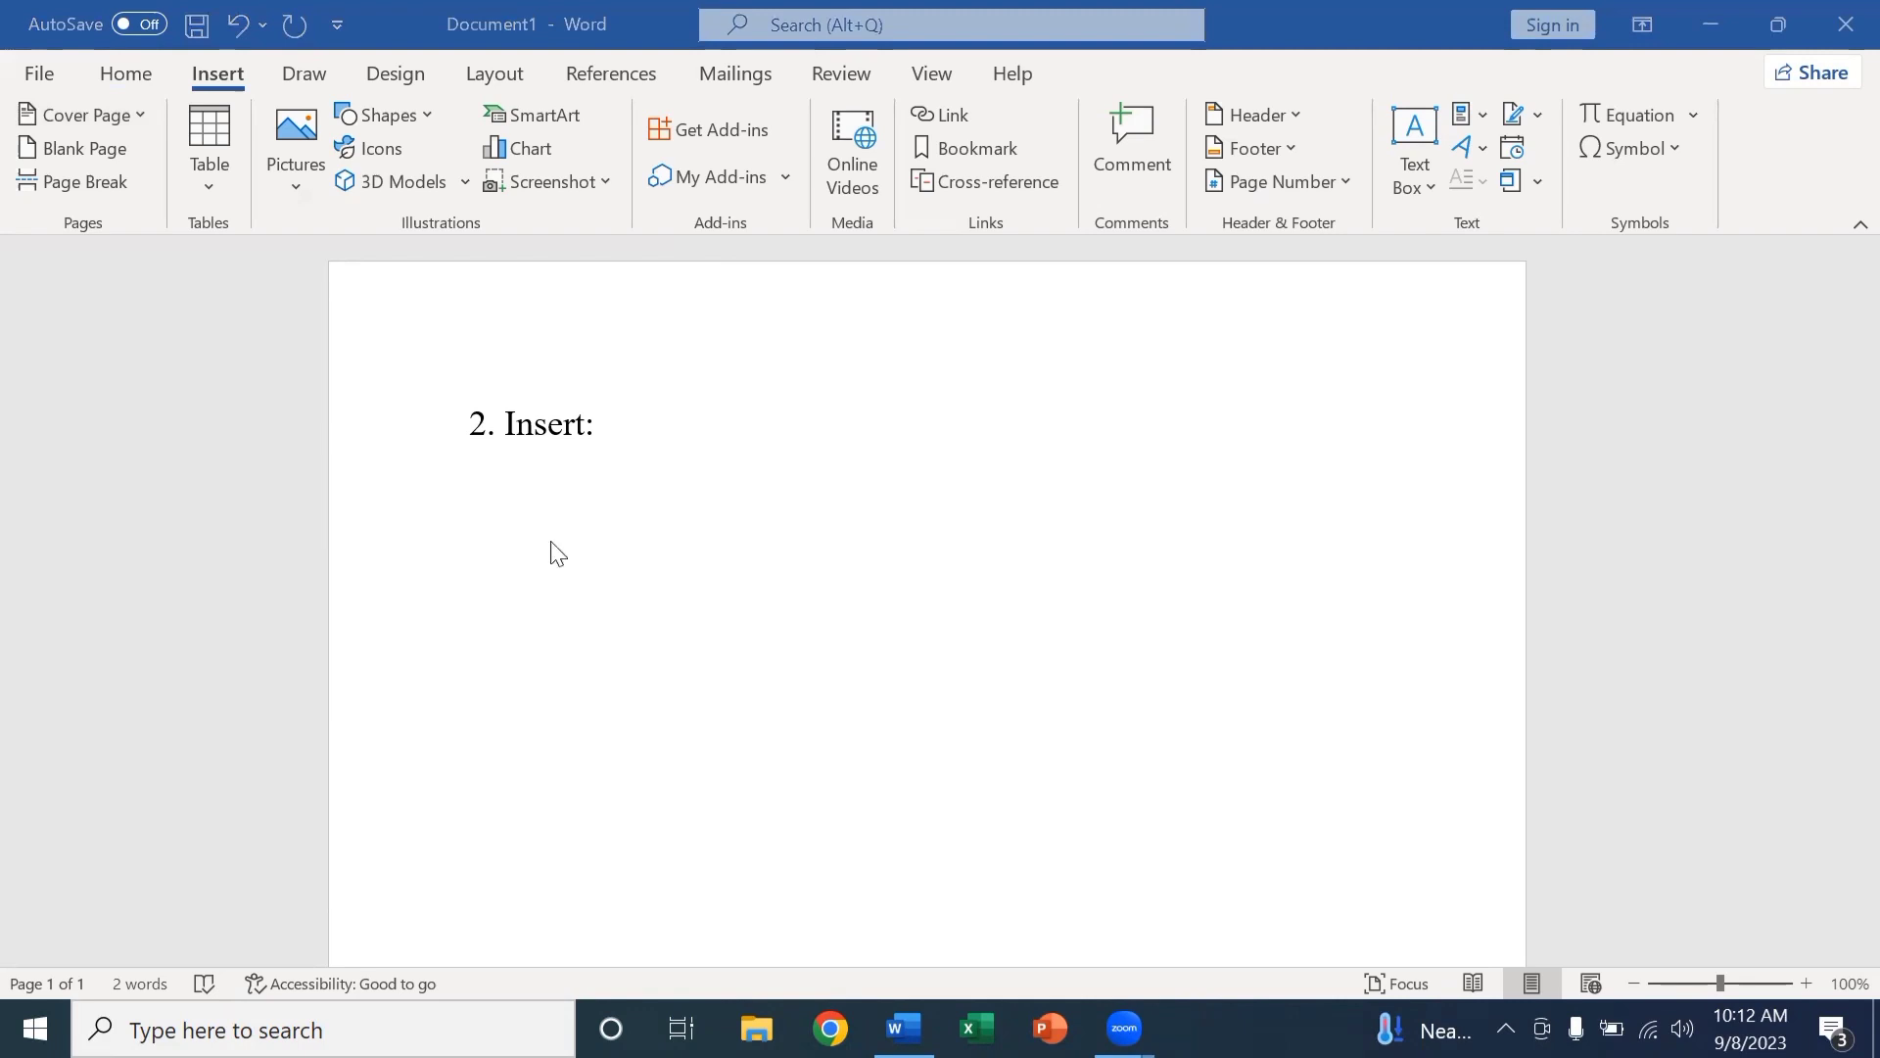
click(534, 490)
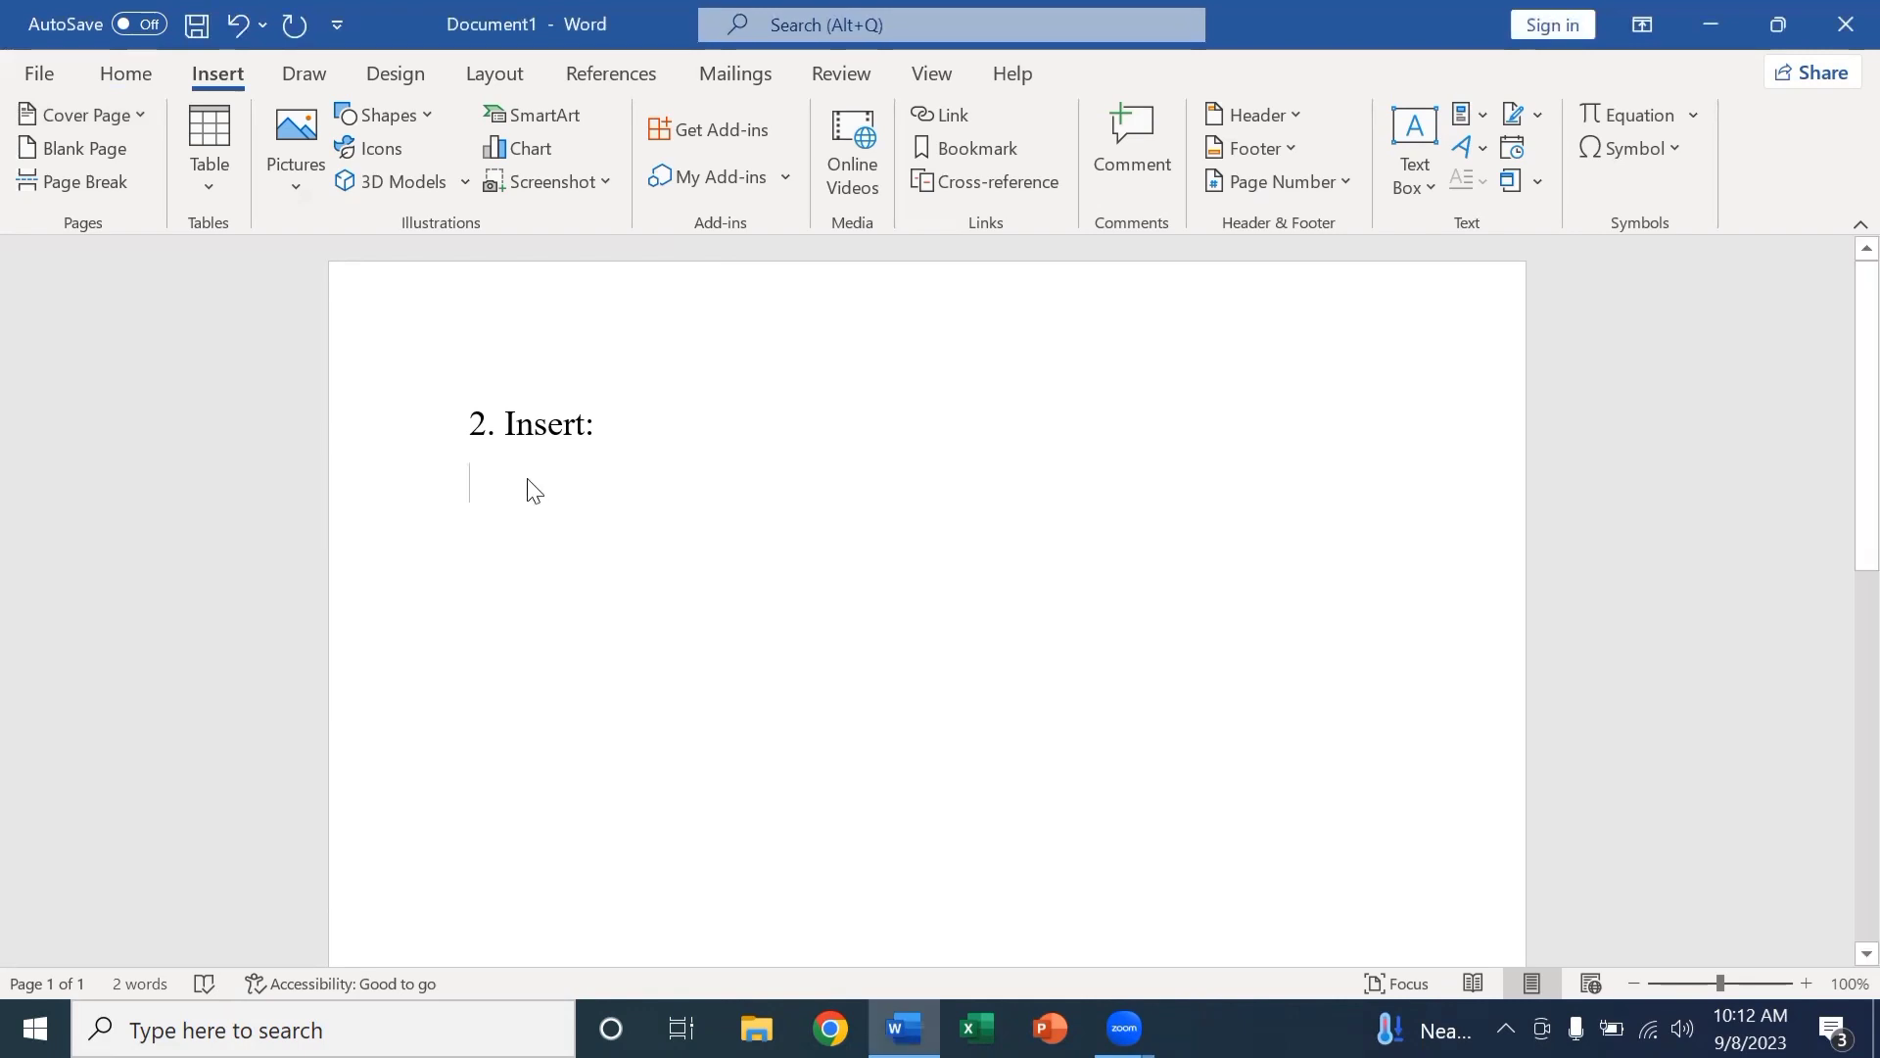
click(141, 112)
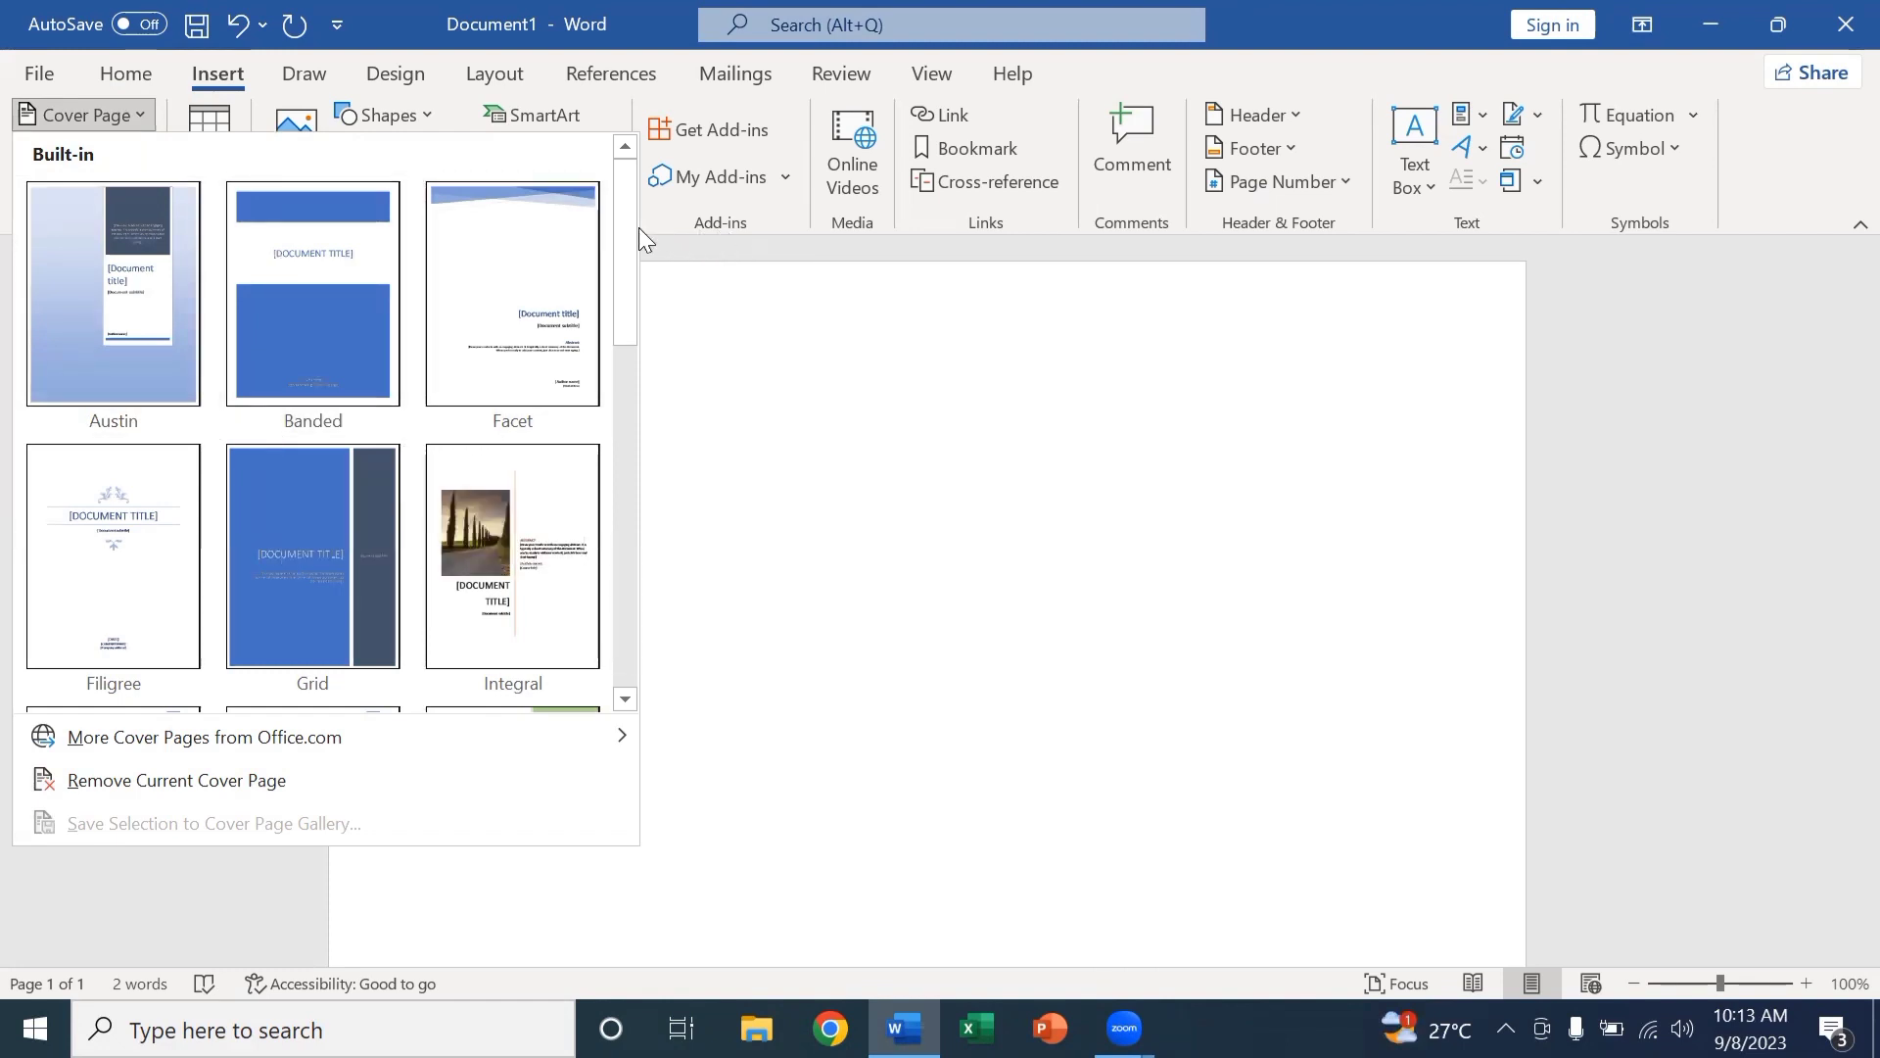
mouse_move(635, 228)
mouse_down()
mouse_move(623, 570)
mouse_move(627, 211)
mouse_up()
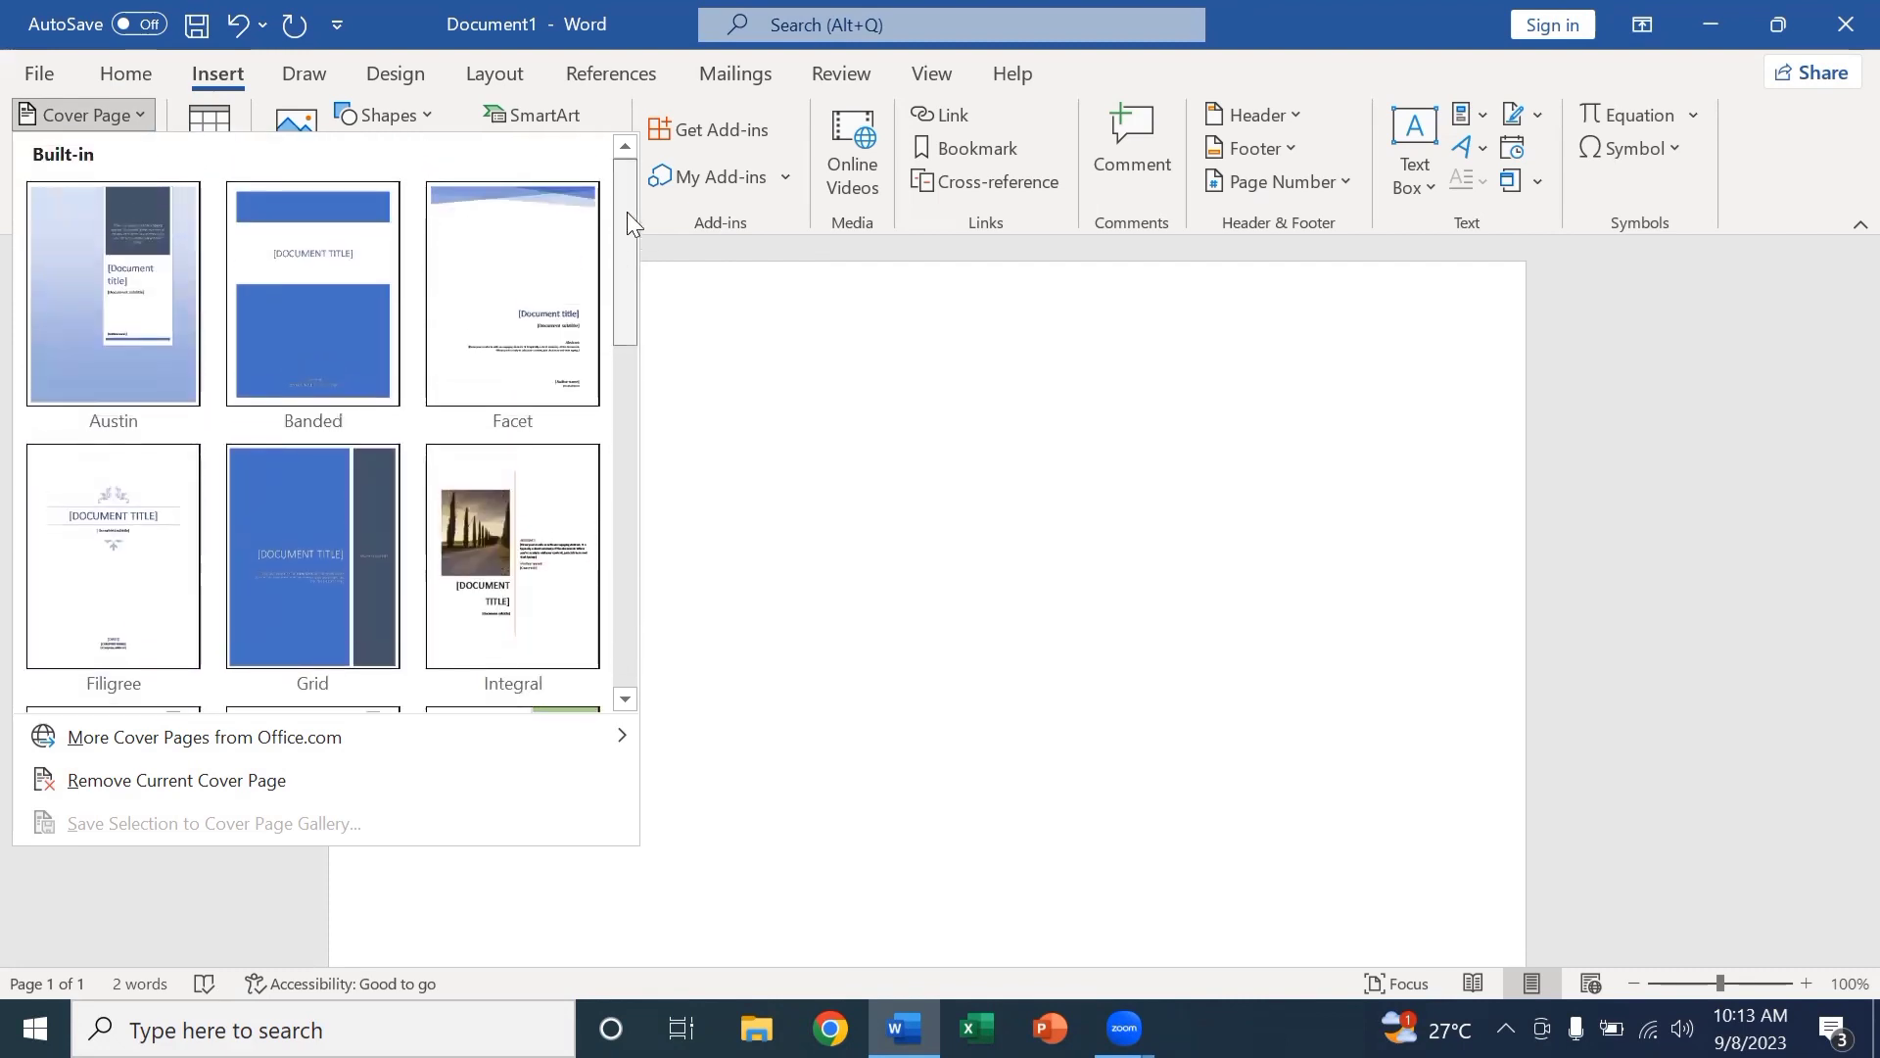
click(798, 423)
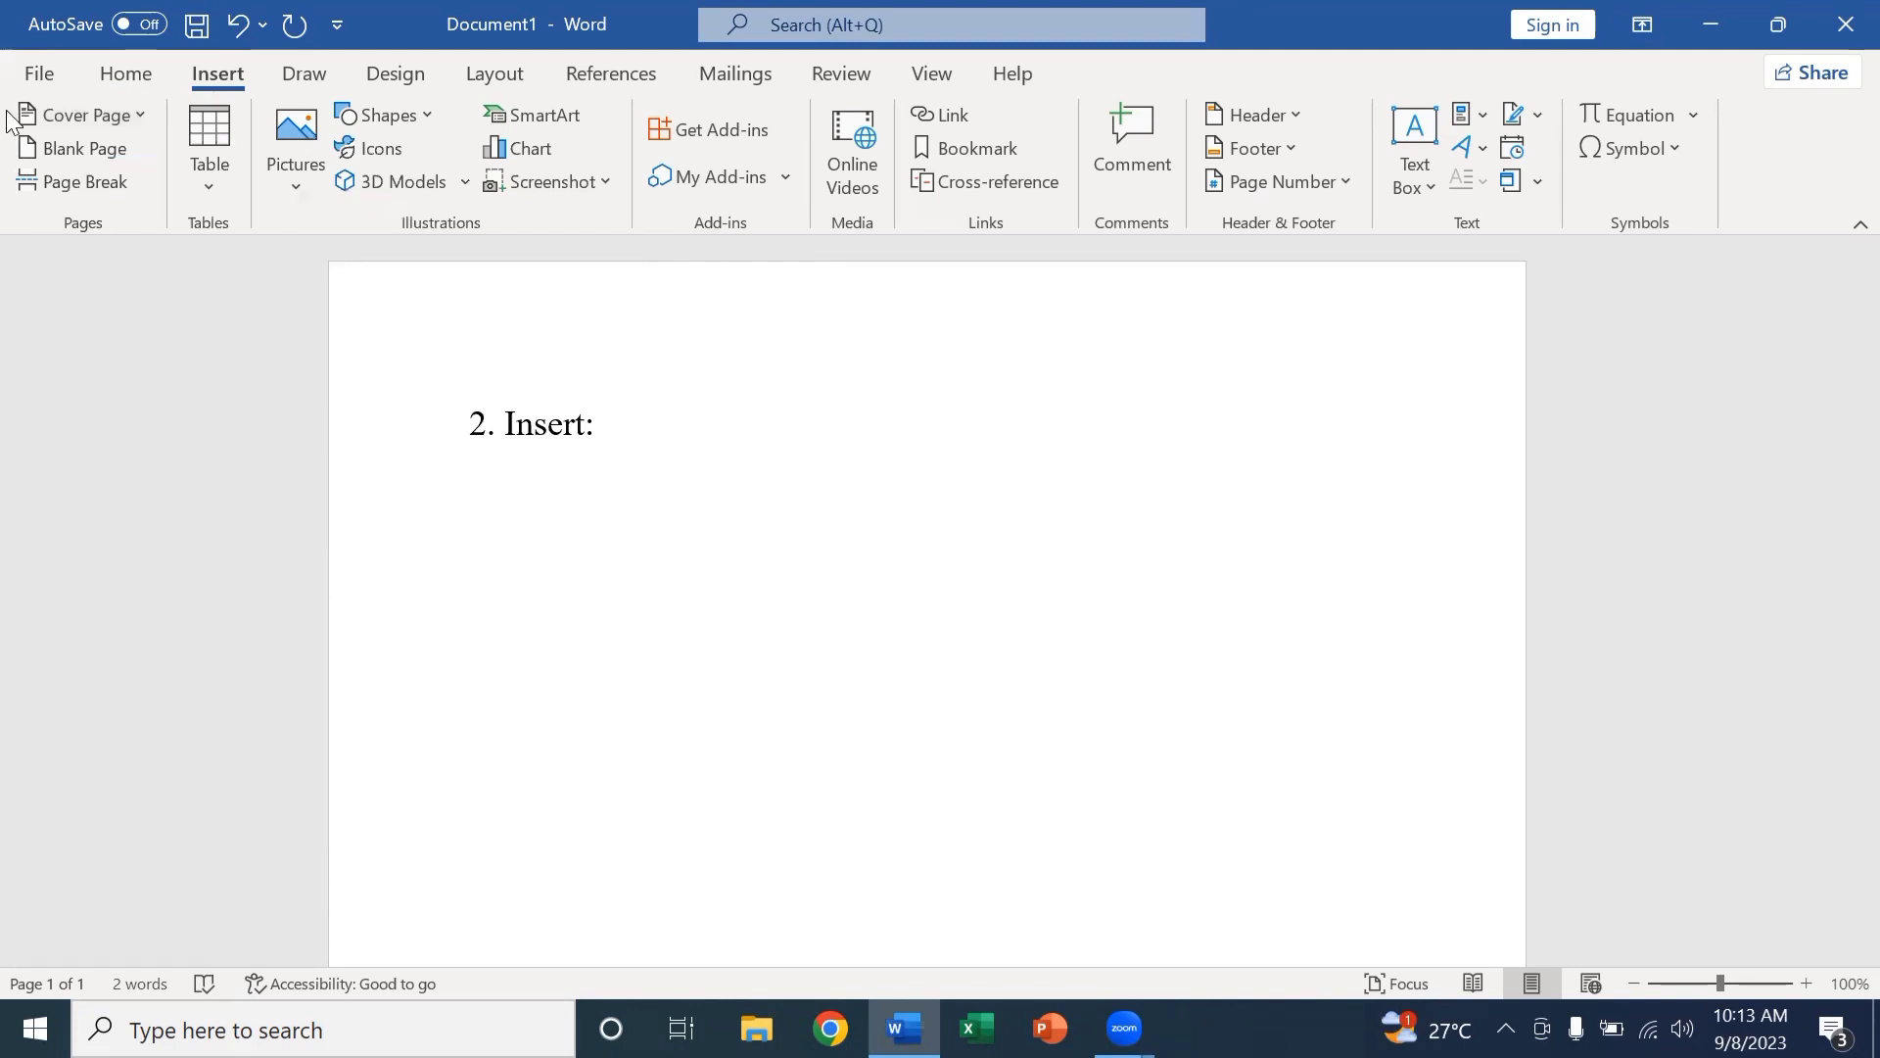
Insert a blank page after the "2. Insert:" heading and view it.
click(96, 157)
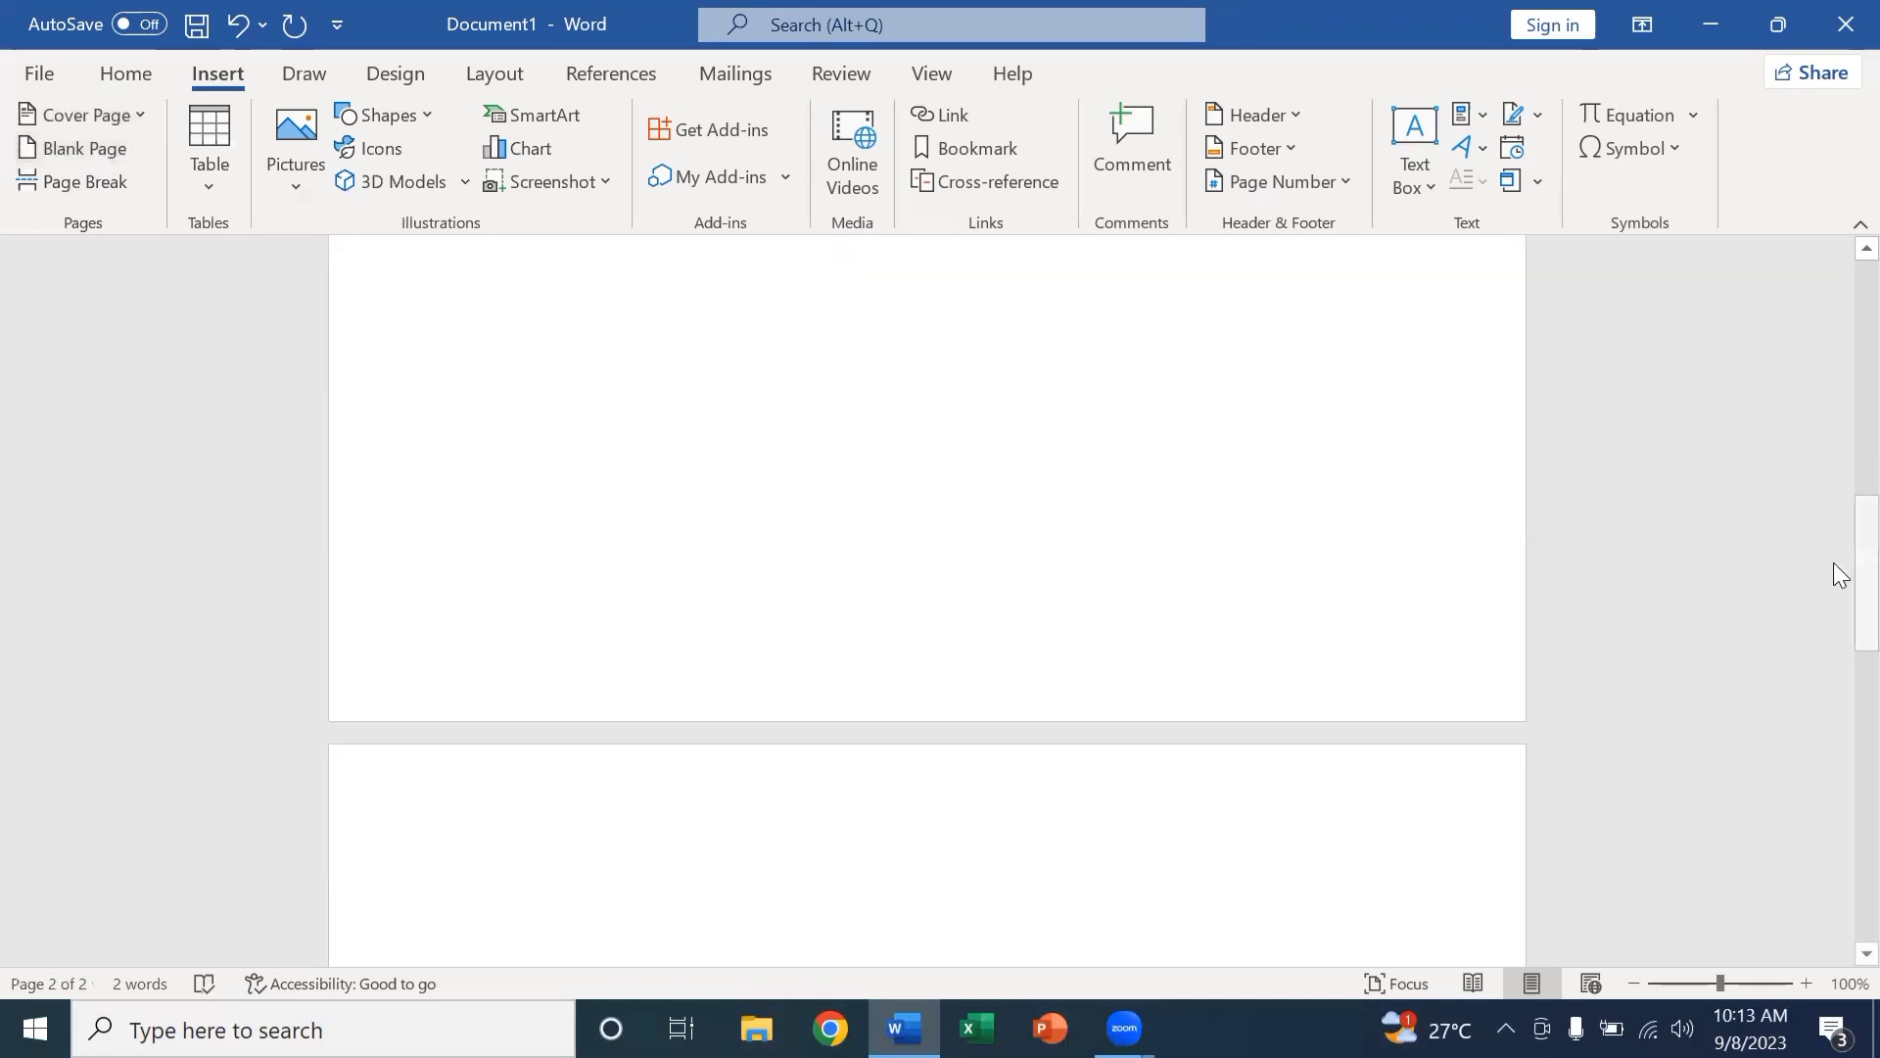
scroll(1835, 588, down, 3)
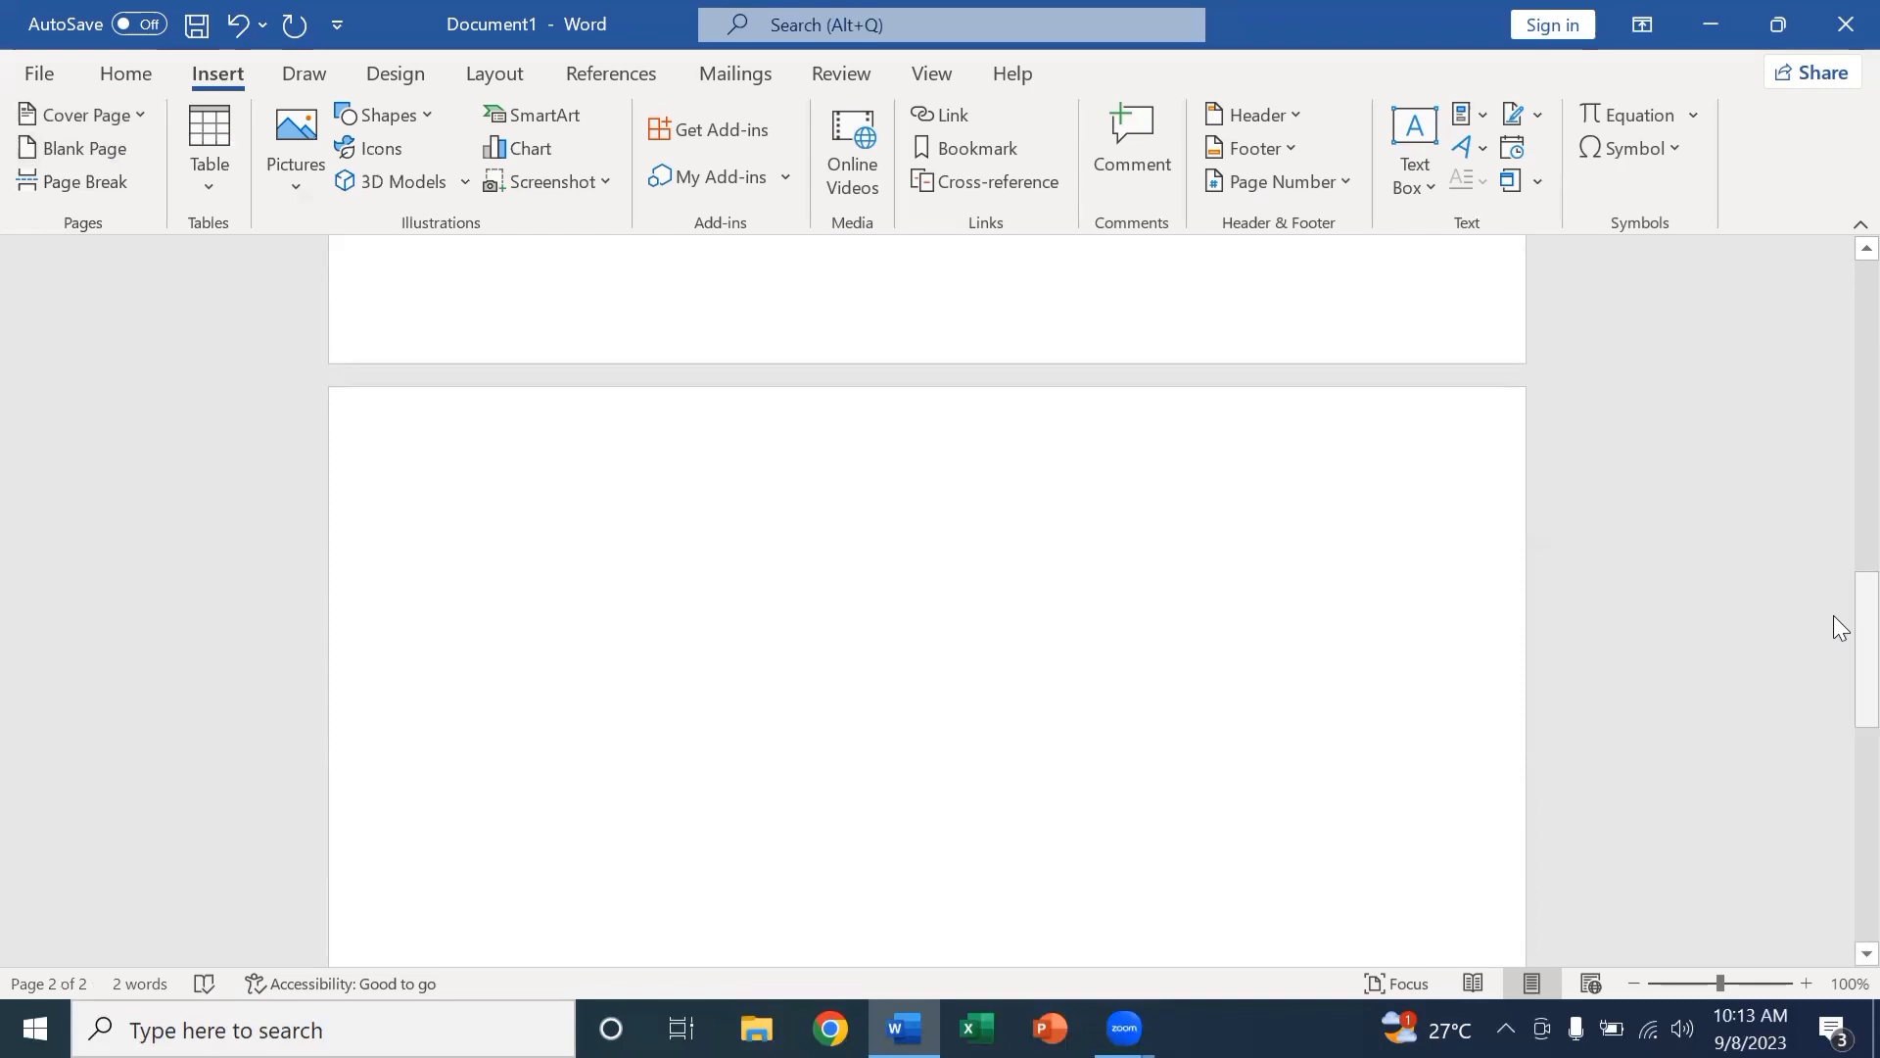
mouse_move(1833, 615)
mouse_down()
mouse_move(1833, 543)
mouse_move(1834, 608)
mouse_up()
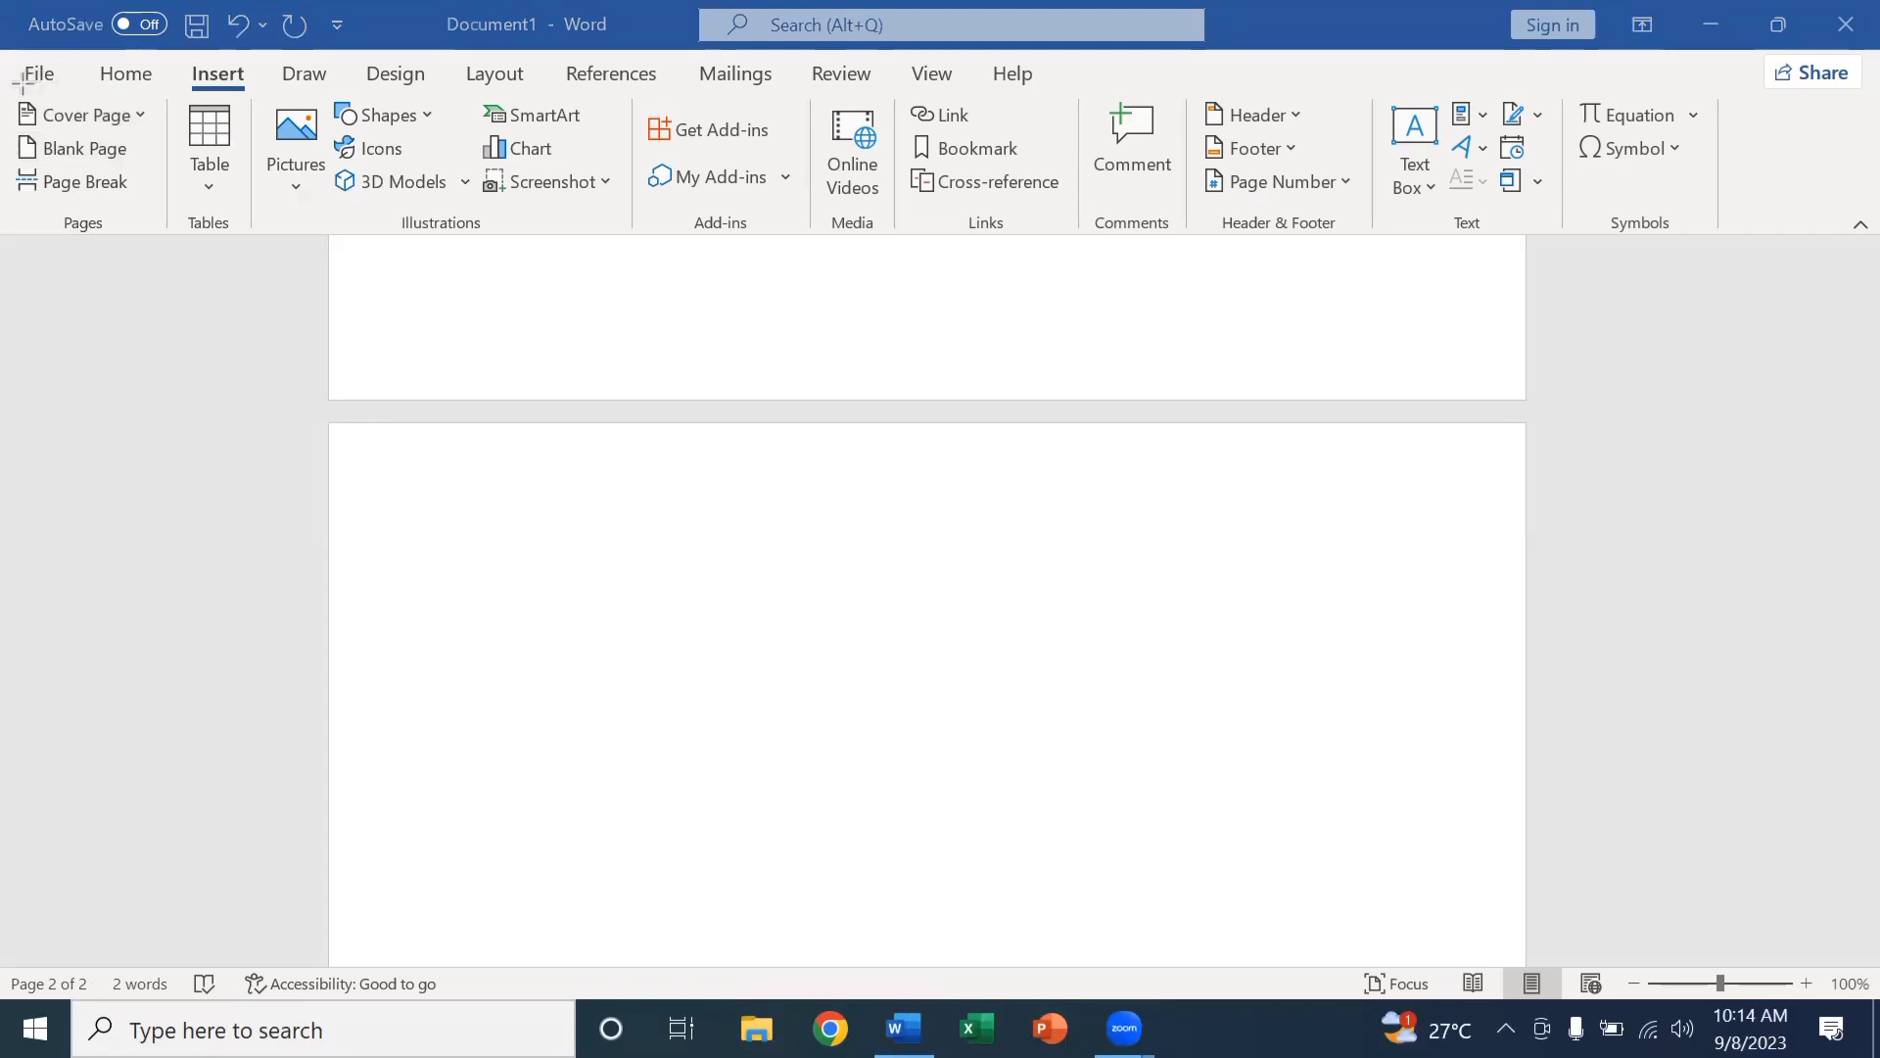
drag(11, 85, 148, 235)
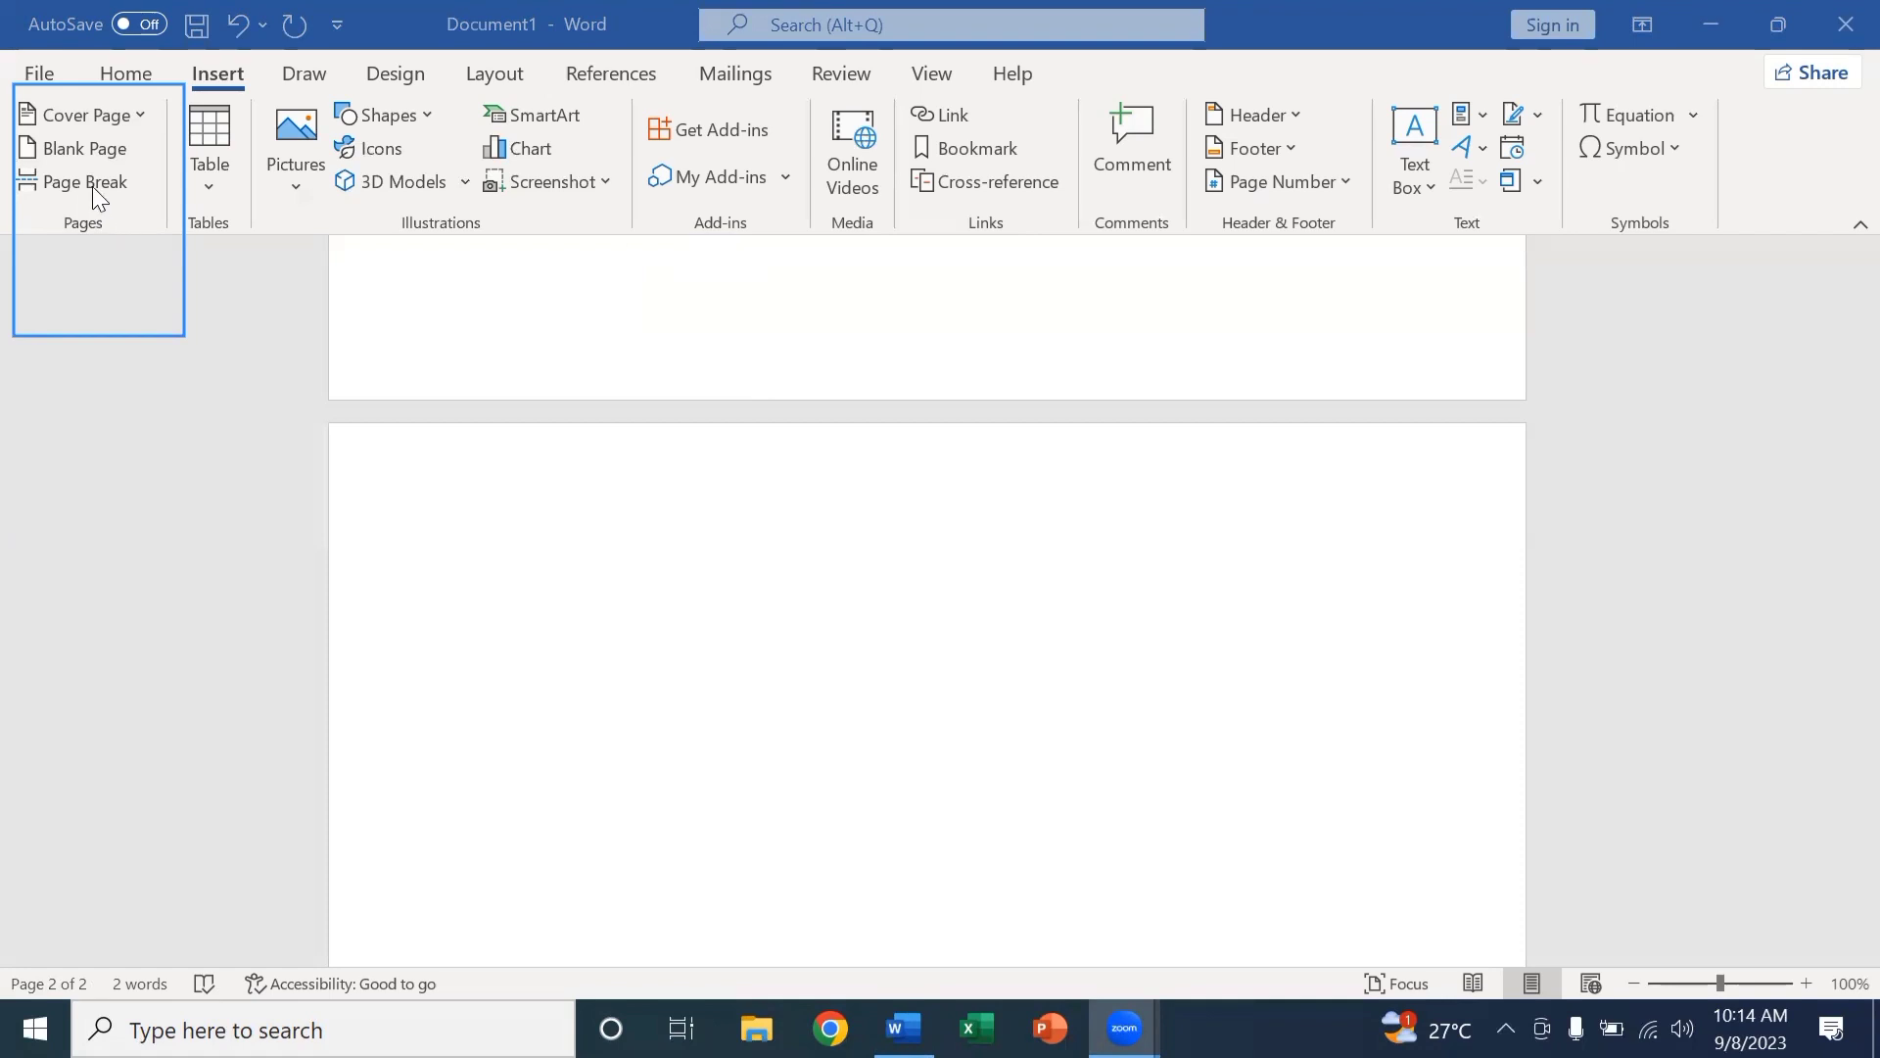
click(472, 333)
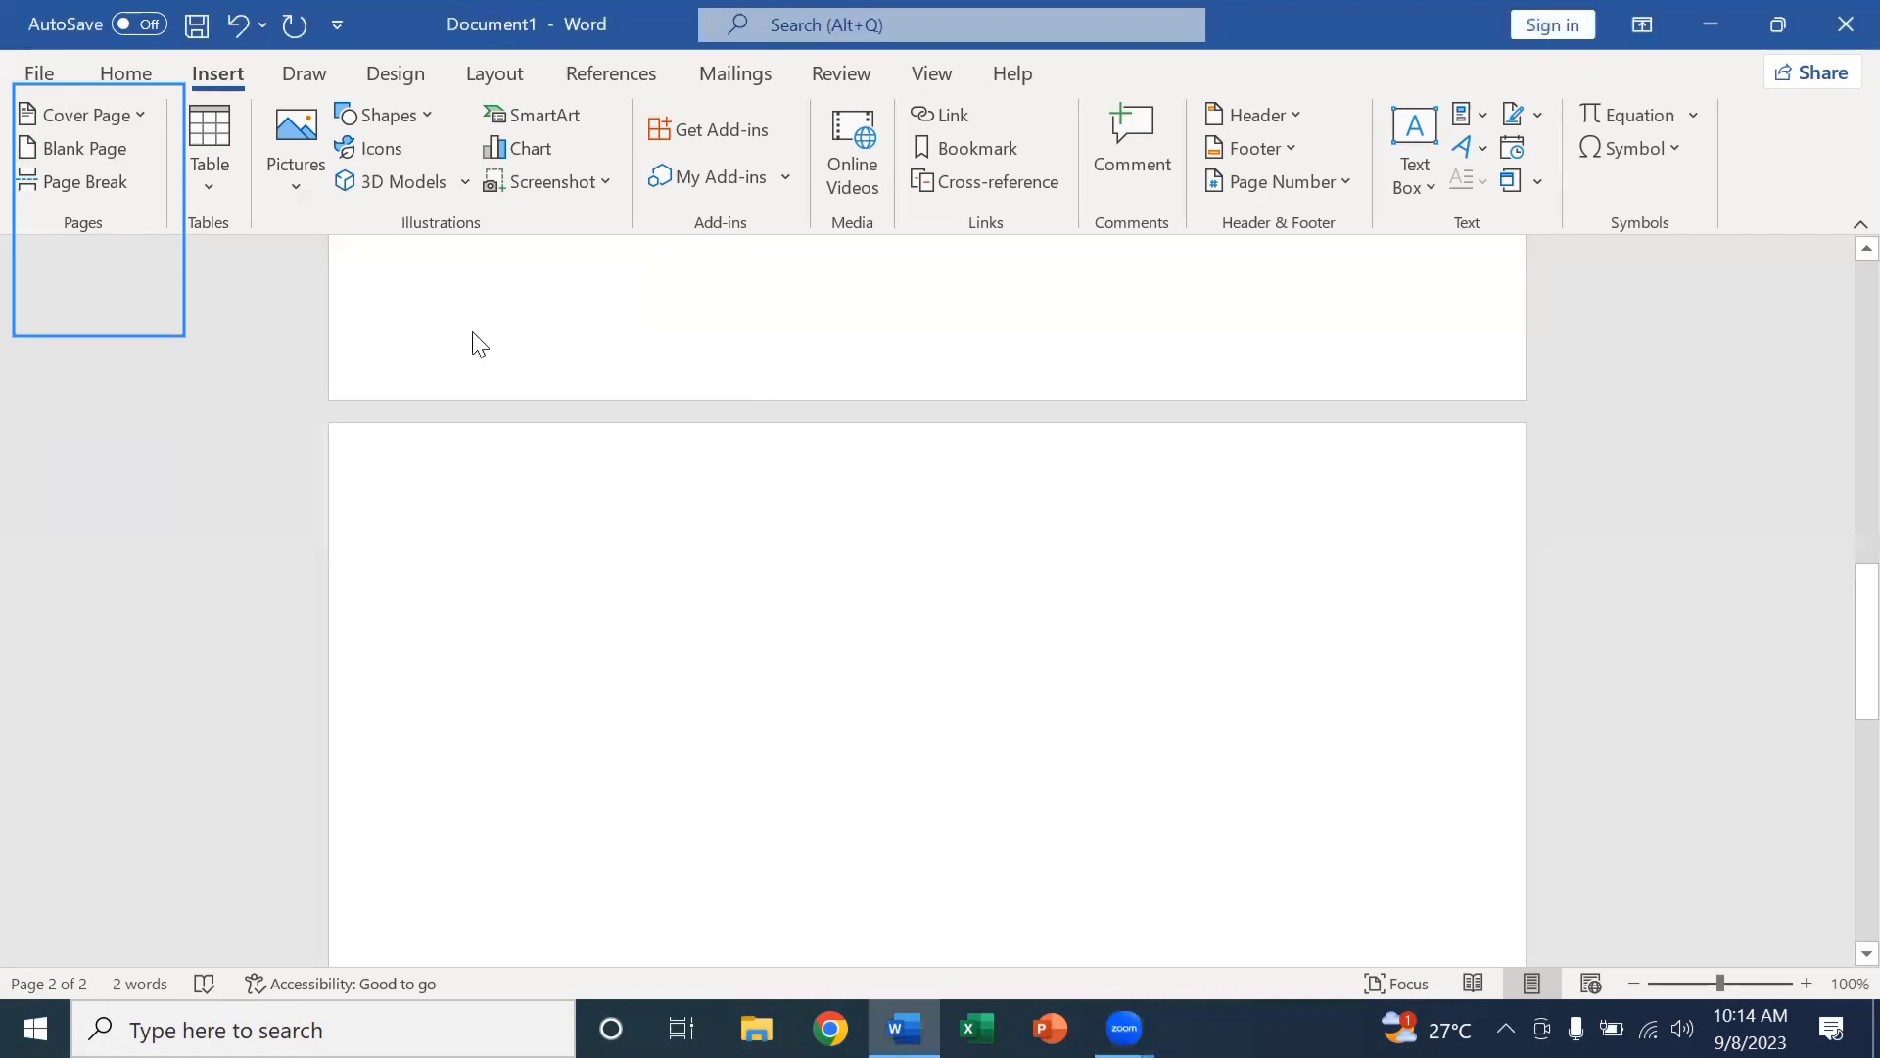
List "Pages", "Tables" and "Illustrations" on separate lines directly below the "2. Insert:" heading.
key(Up)
key(Up)
key(Up)
key(Up)
key(Up)
key(Down)
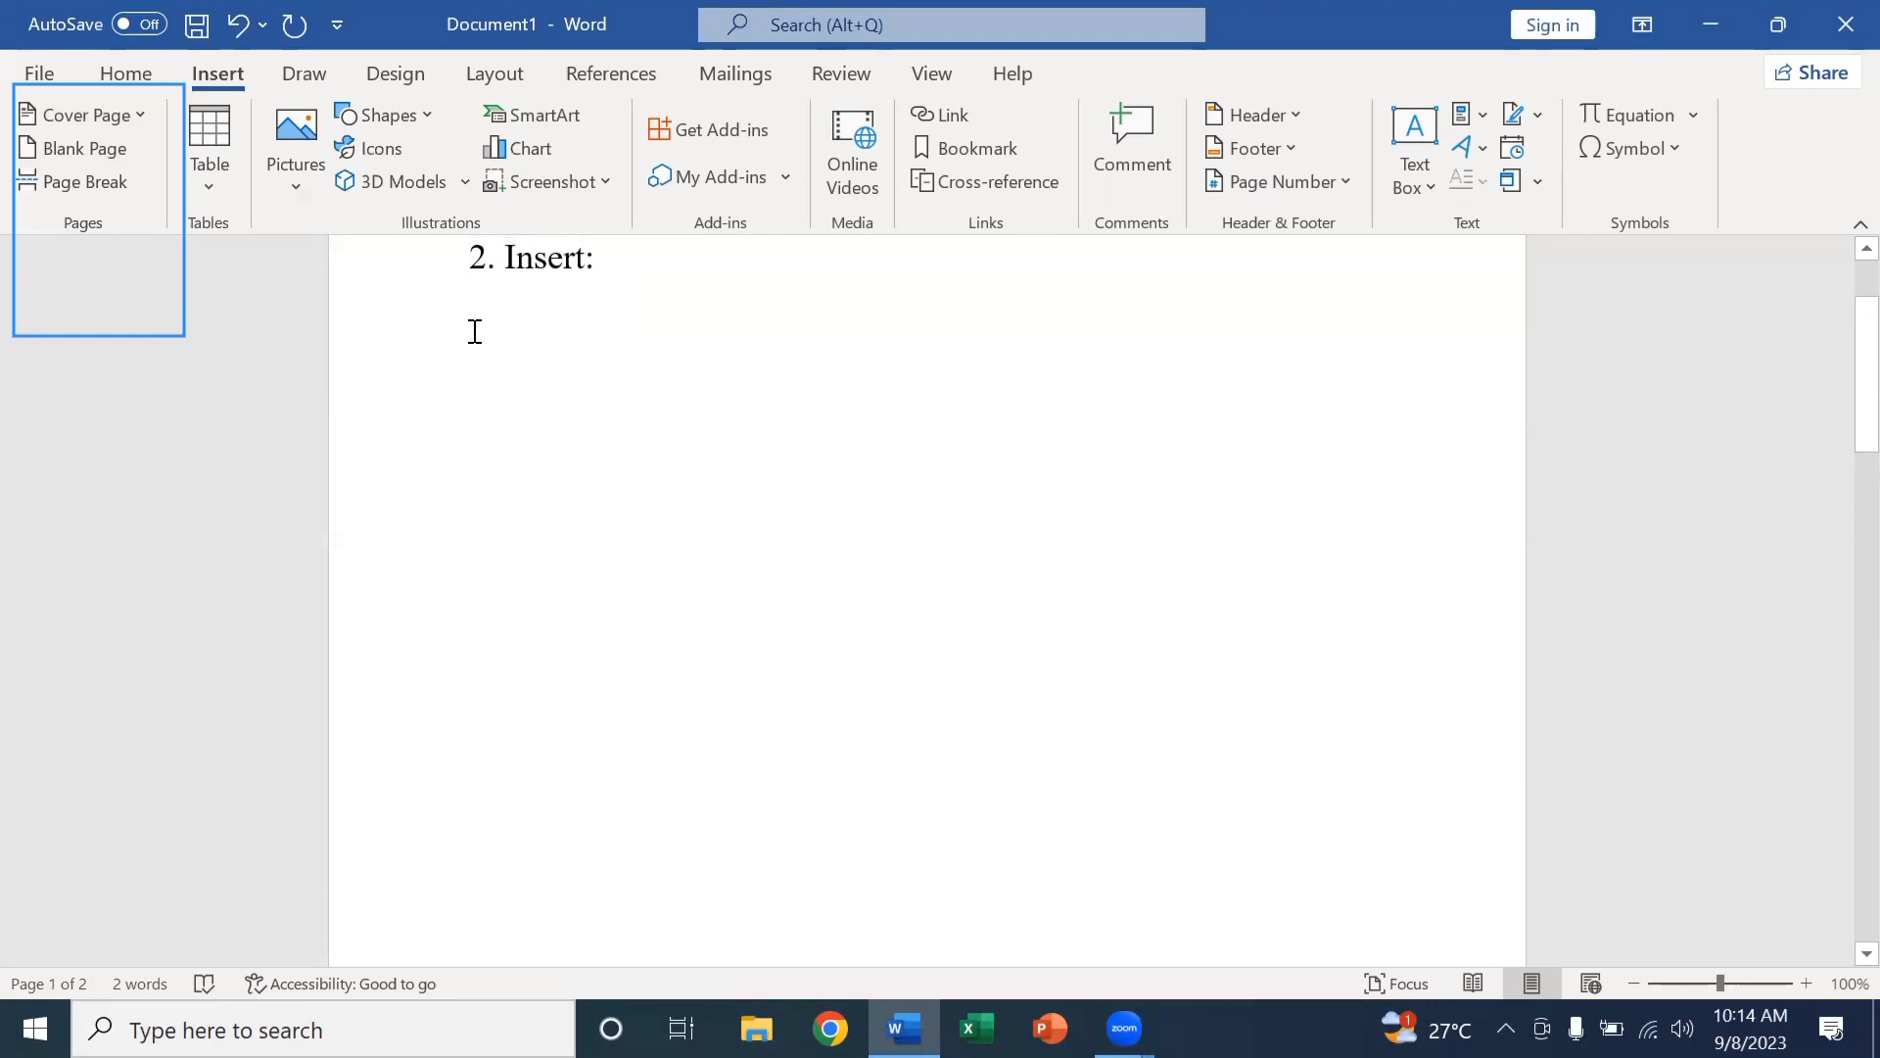
text(Pages)
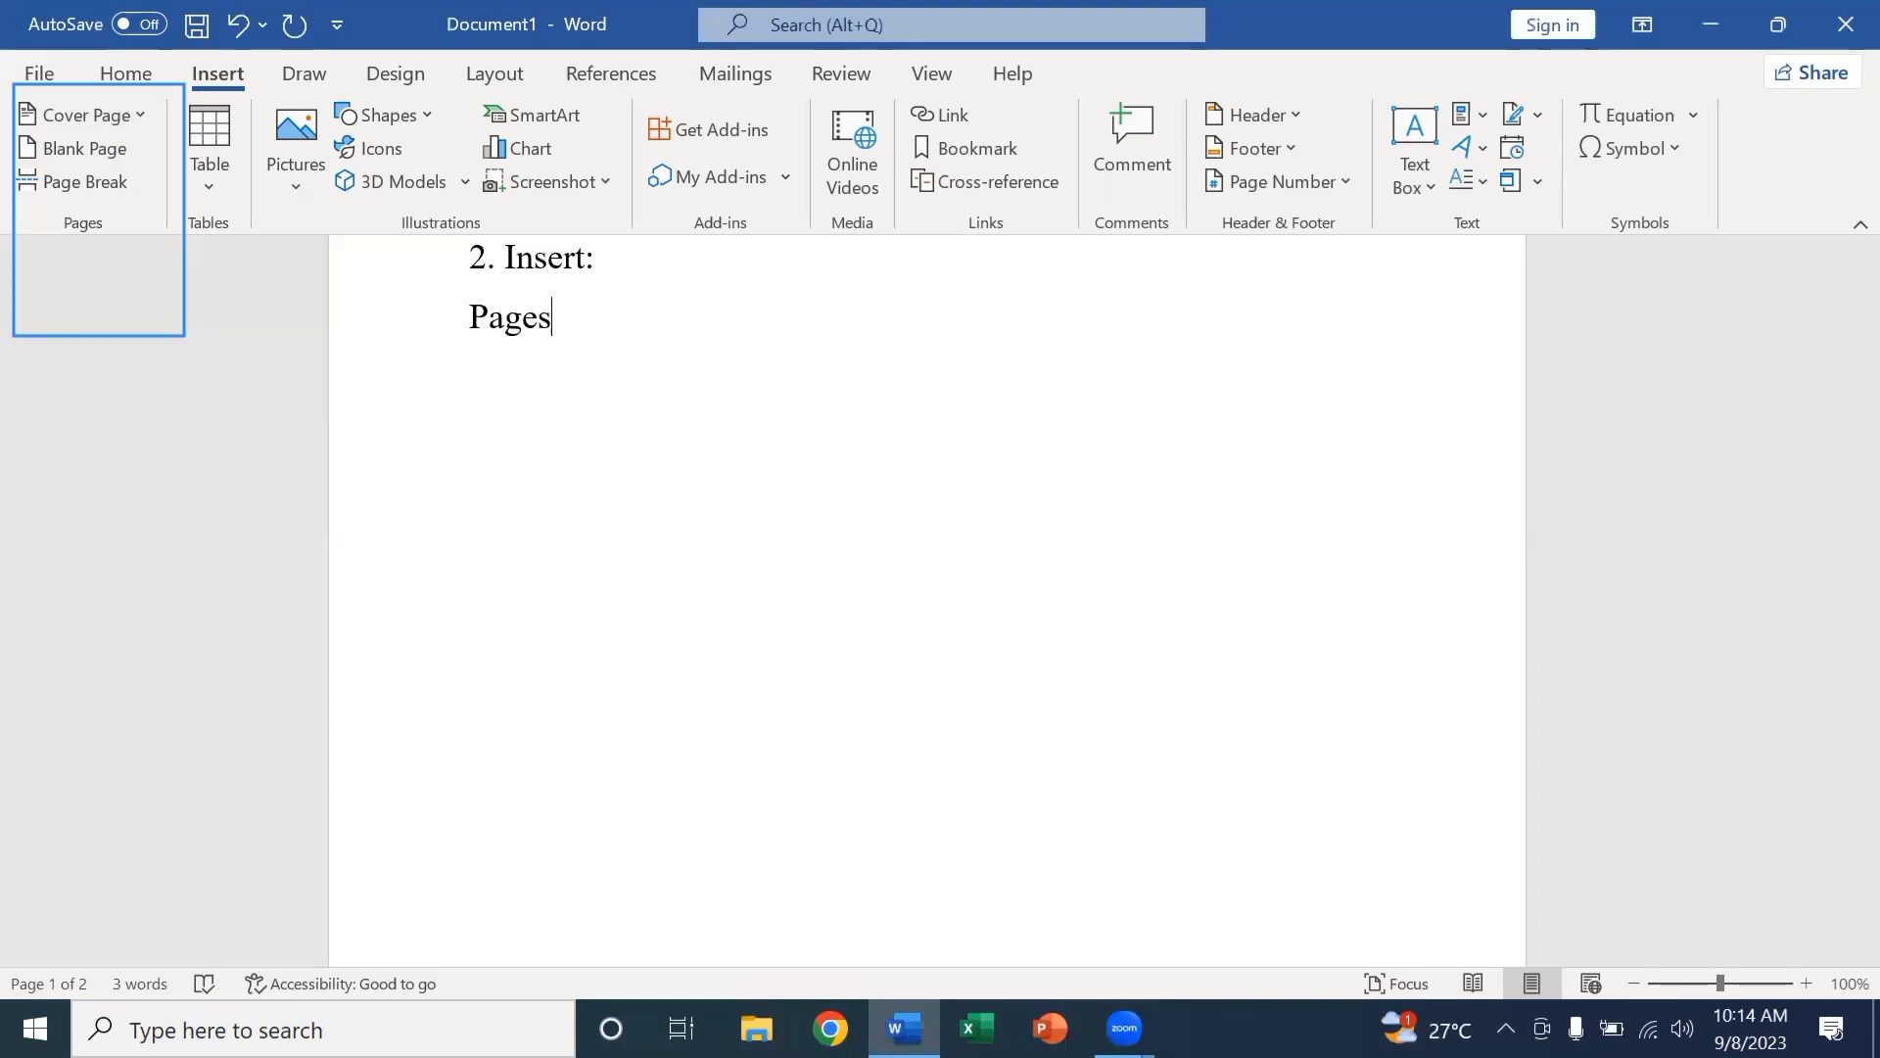
key(Return)
text(Tables)
key(Return)
text(Illus)
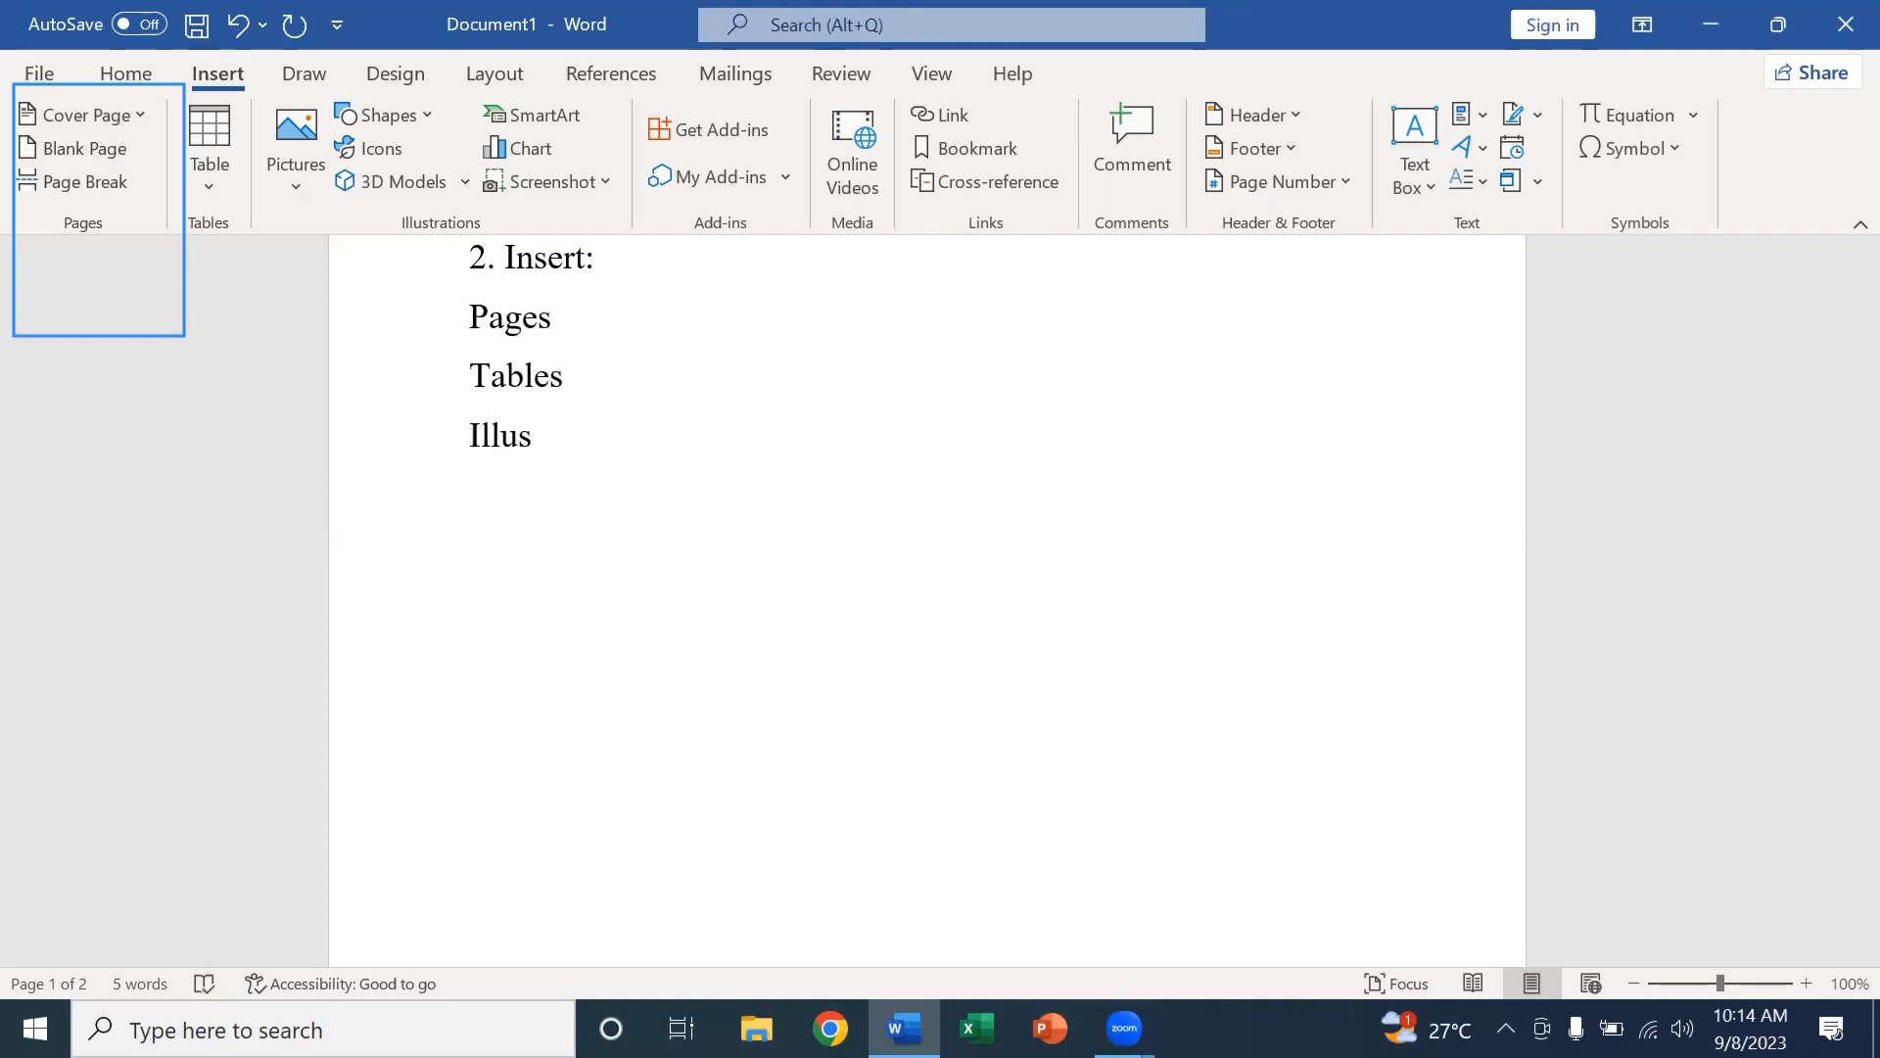
text(trations)
key(Return)
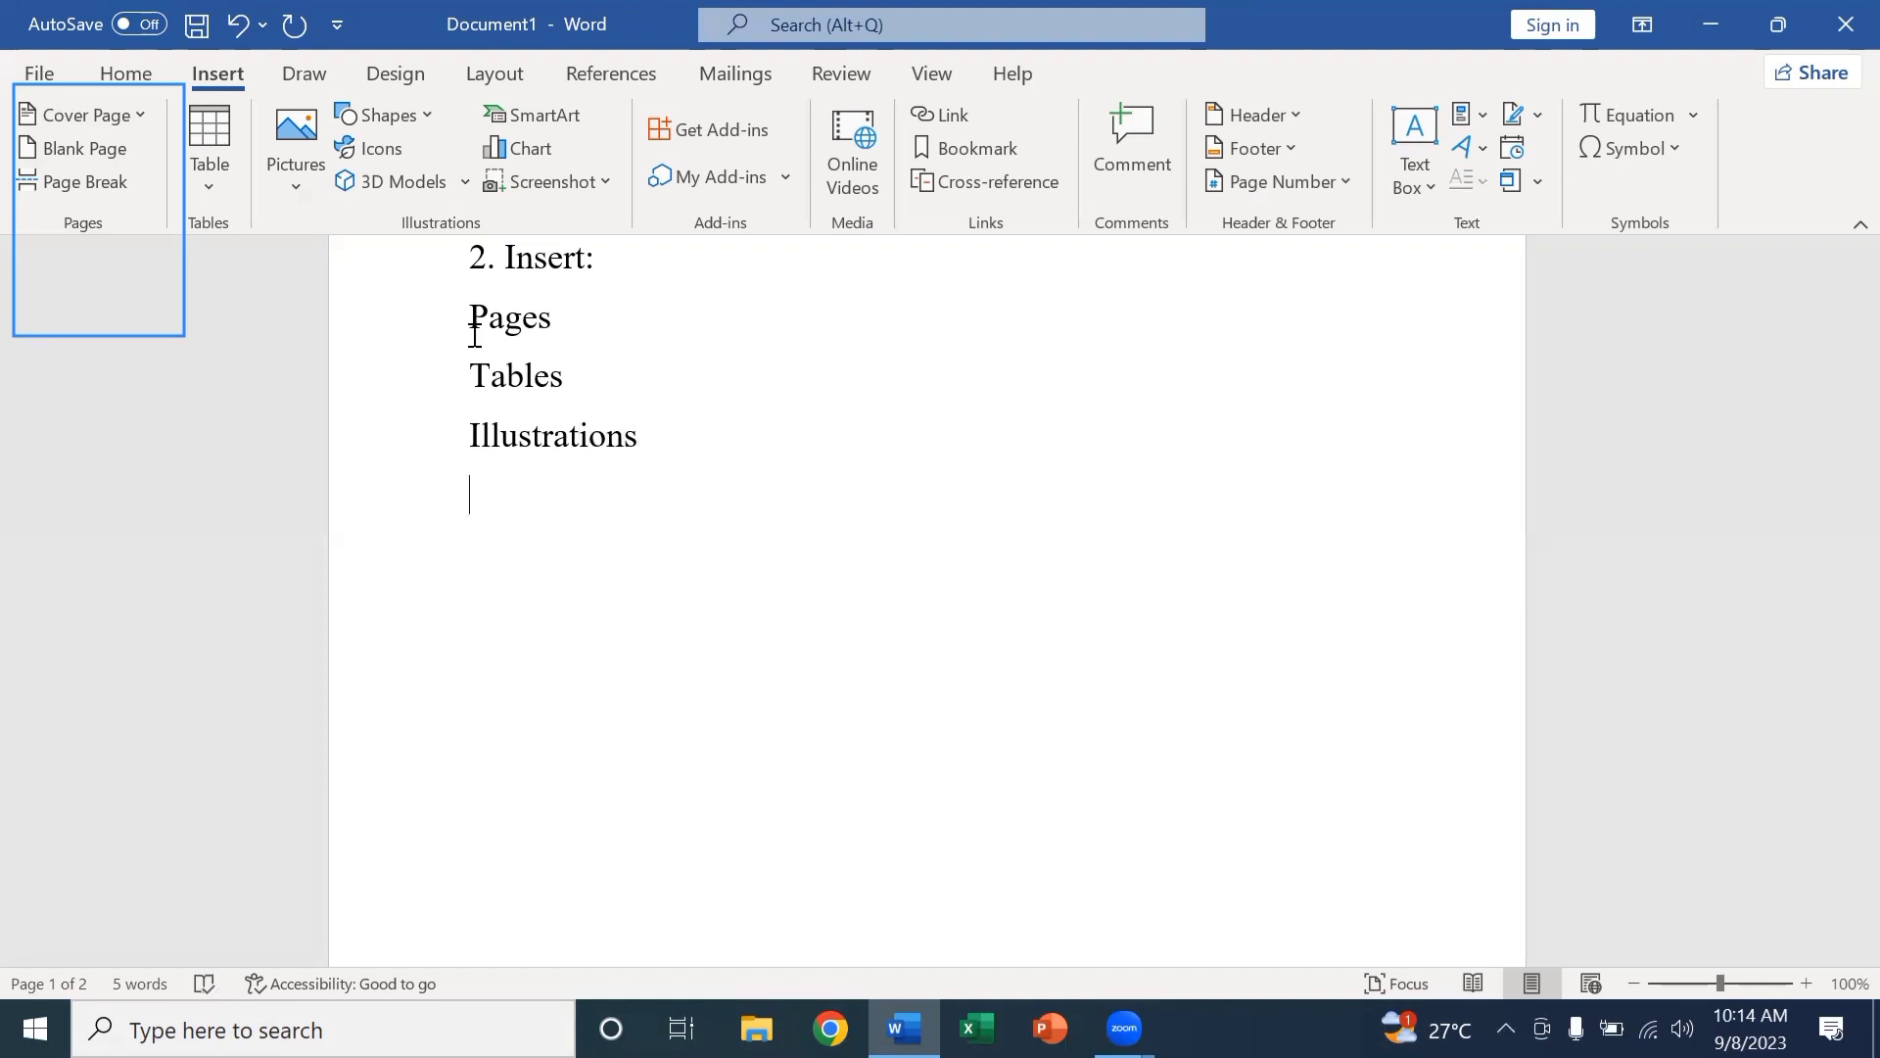
Continue the list with "Header & Footer", "Text" and "Symbols" on separate lines, followed by an empty line.
text(A)
key(BackSpace)
text(Head)
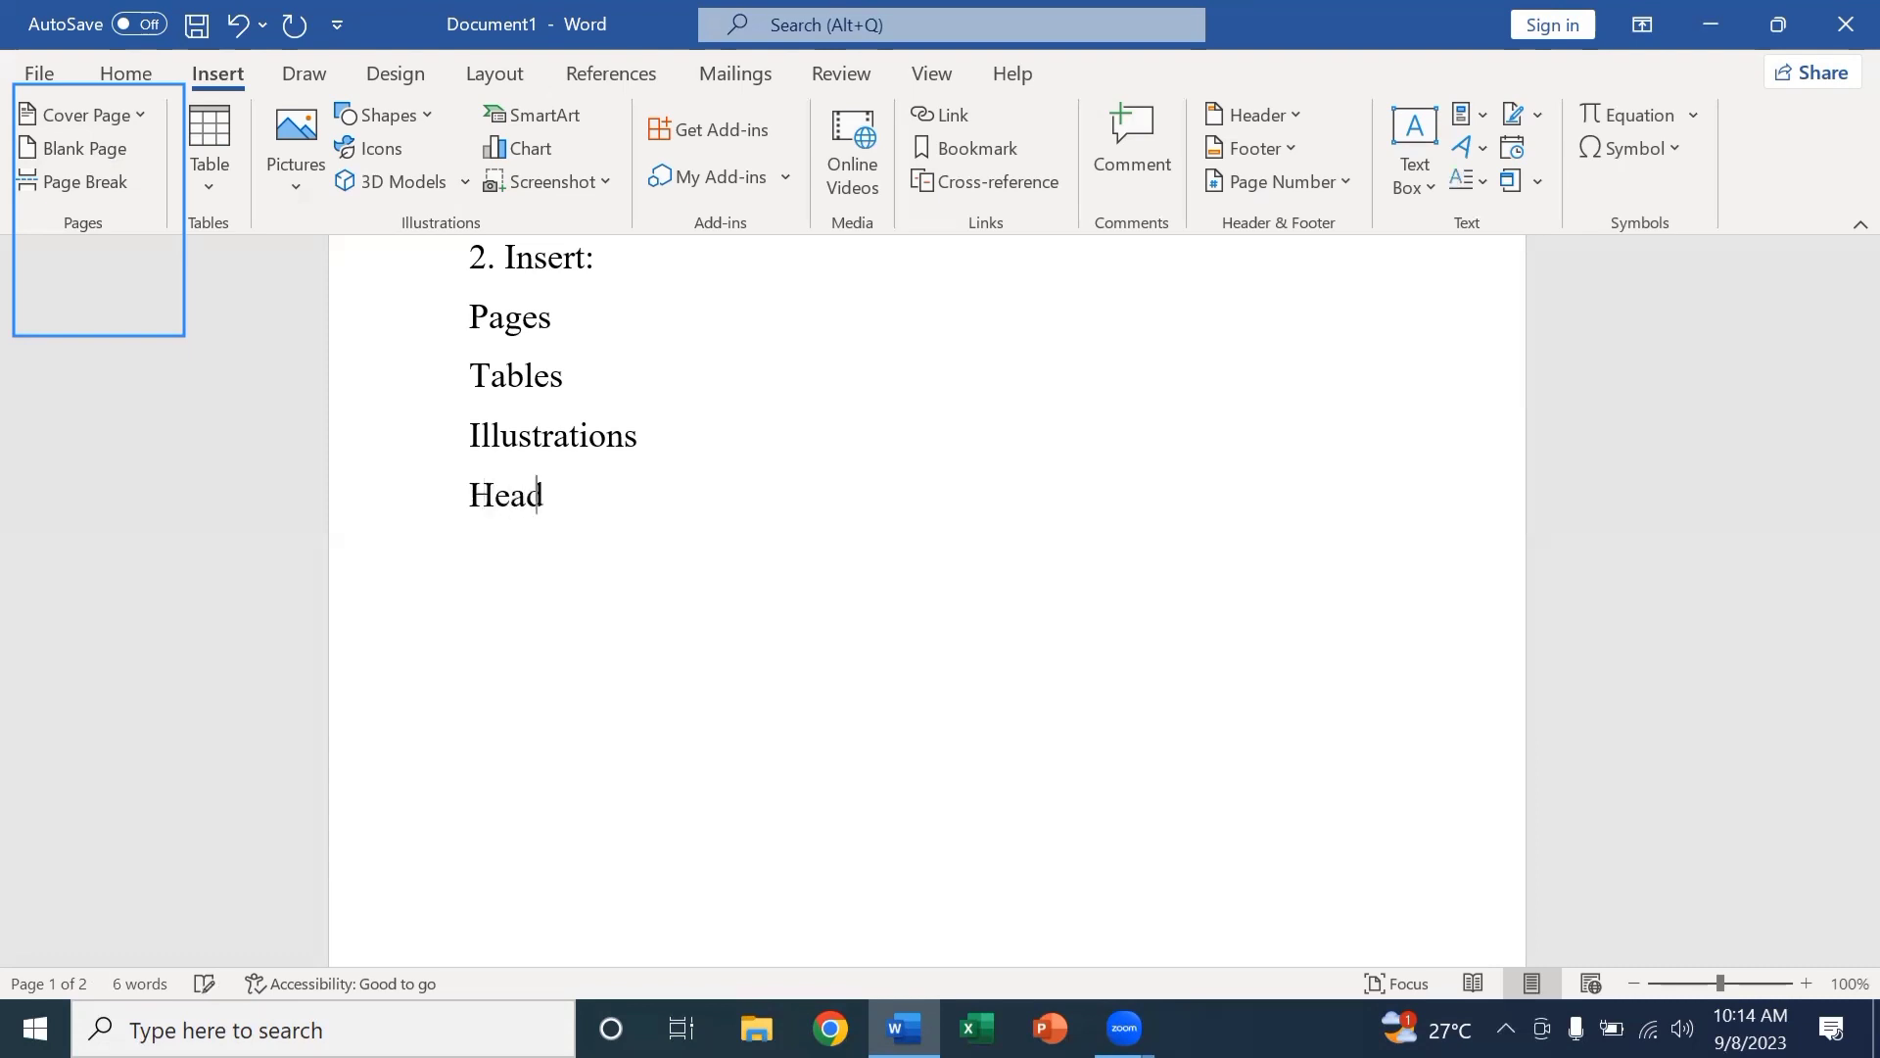
text(er & Footer)
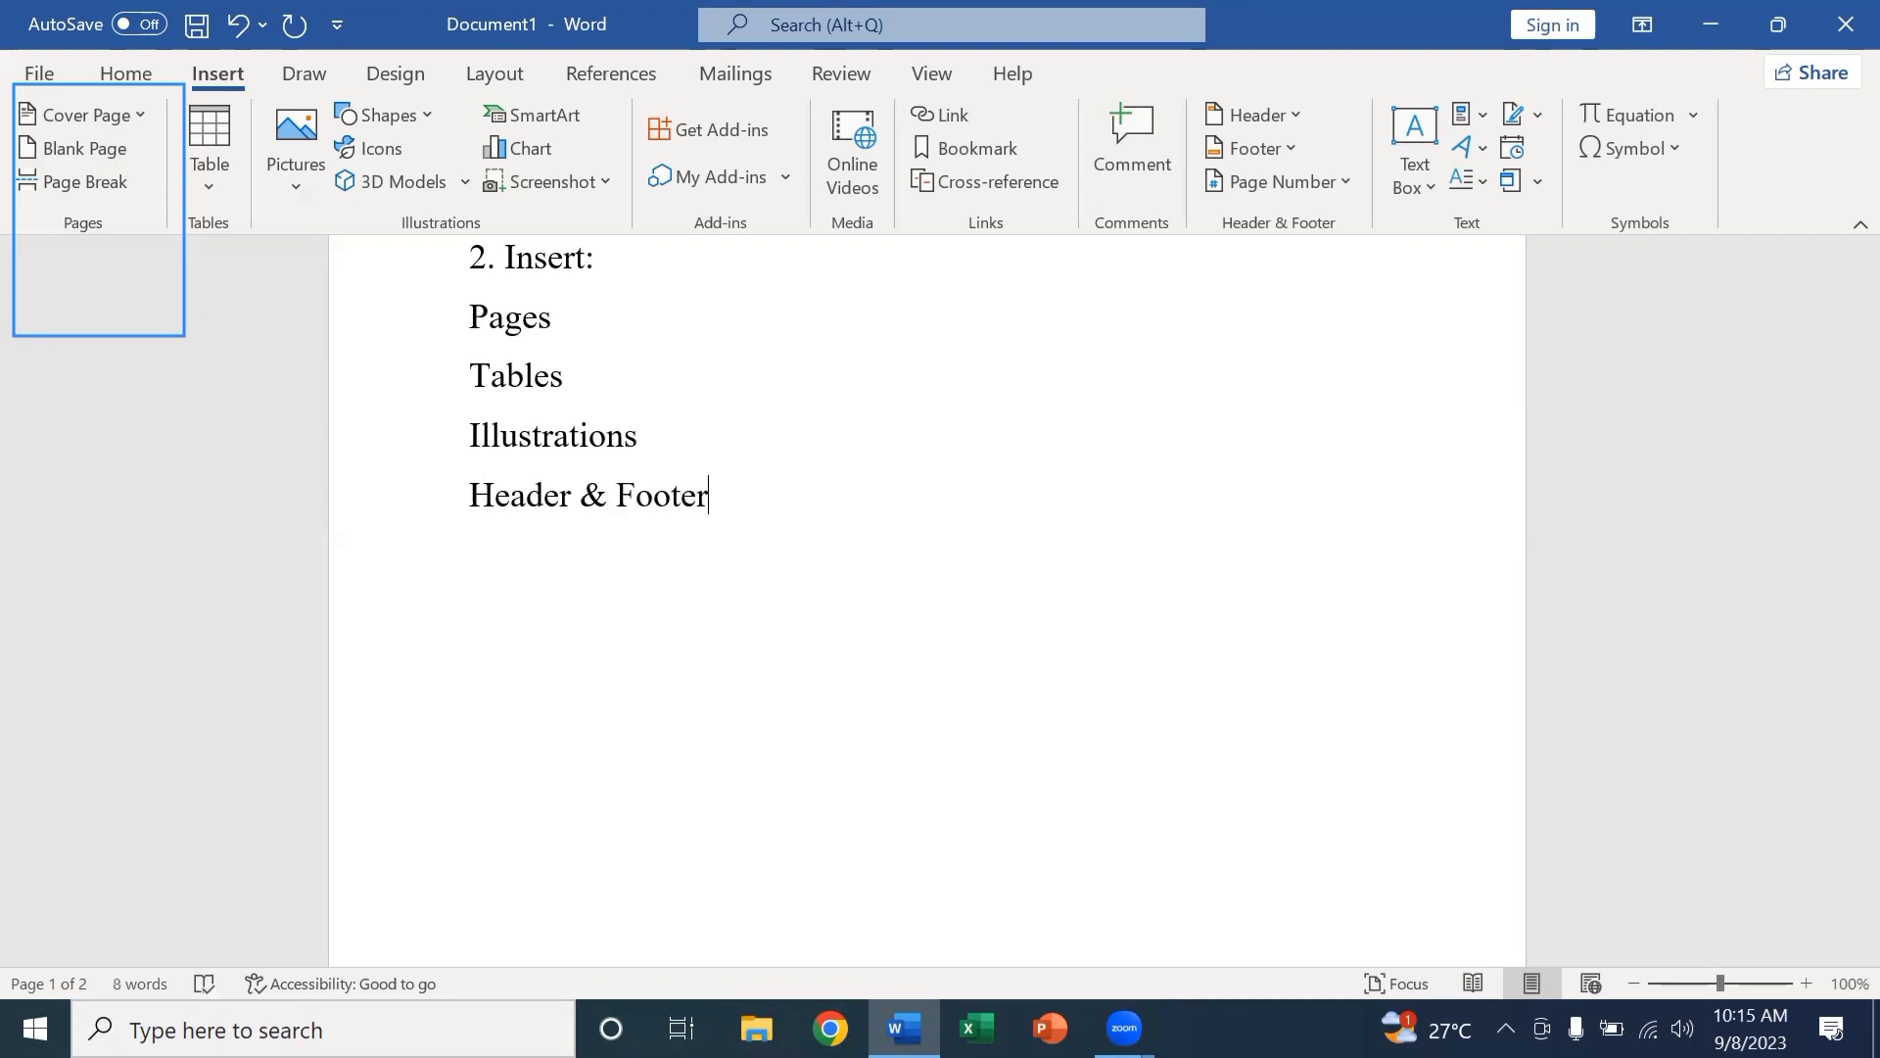
key(Return)
text(Text)
key(Return)
text(Sym)
text(bols)
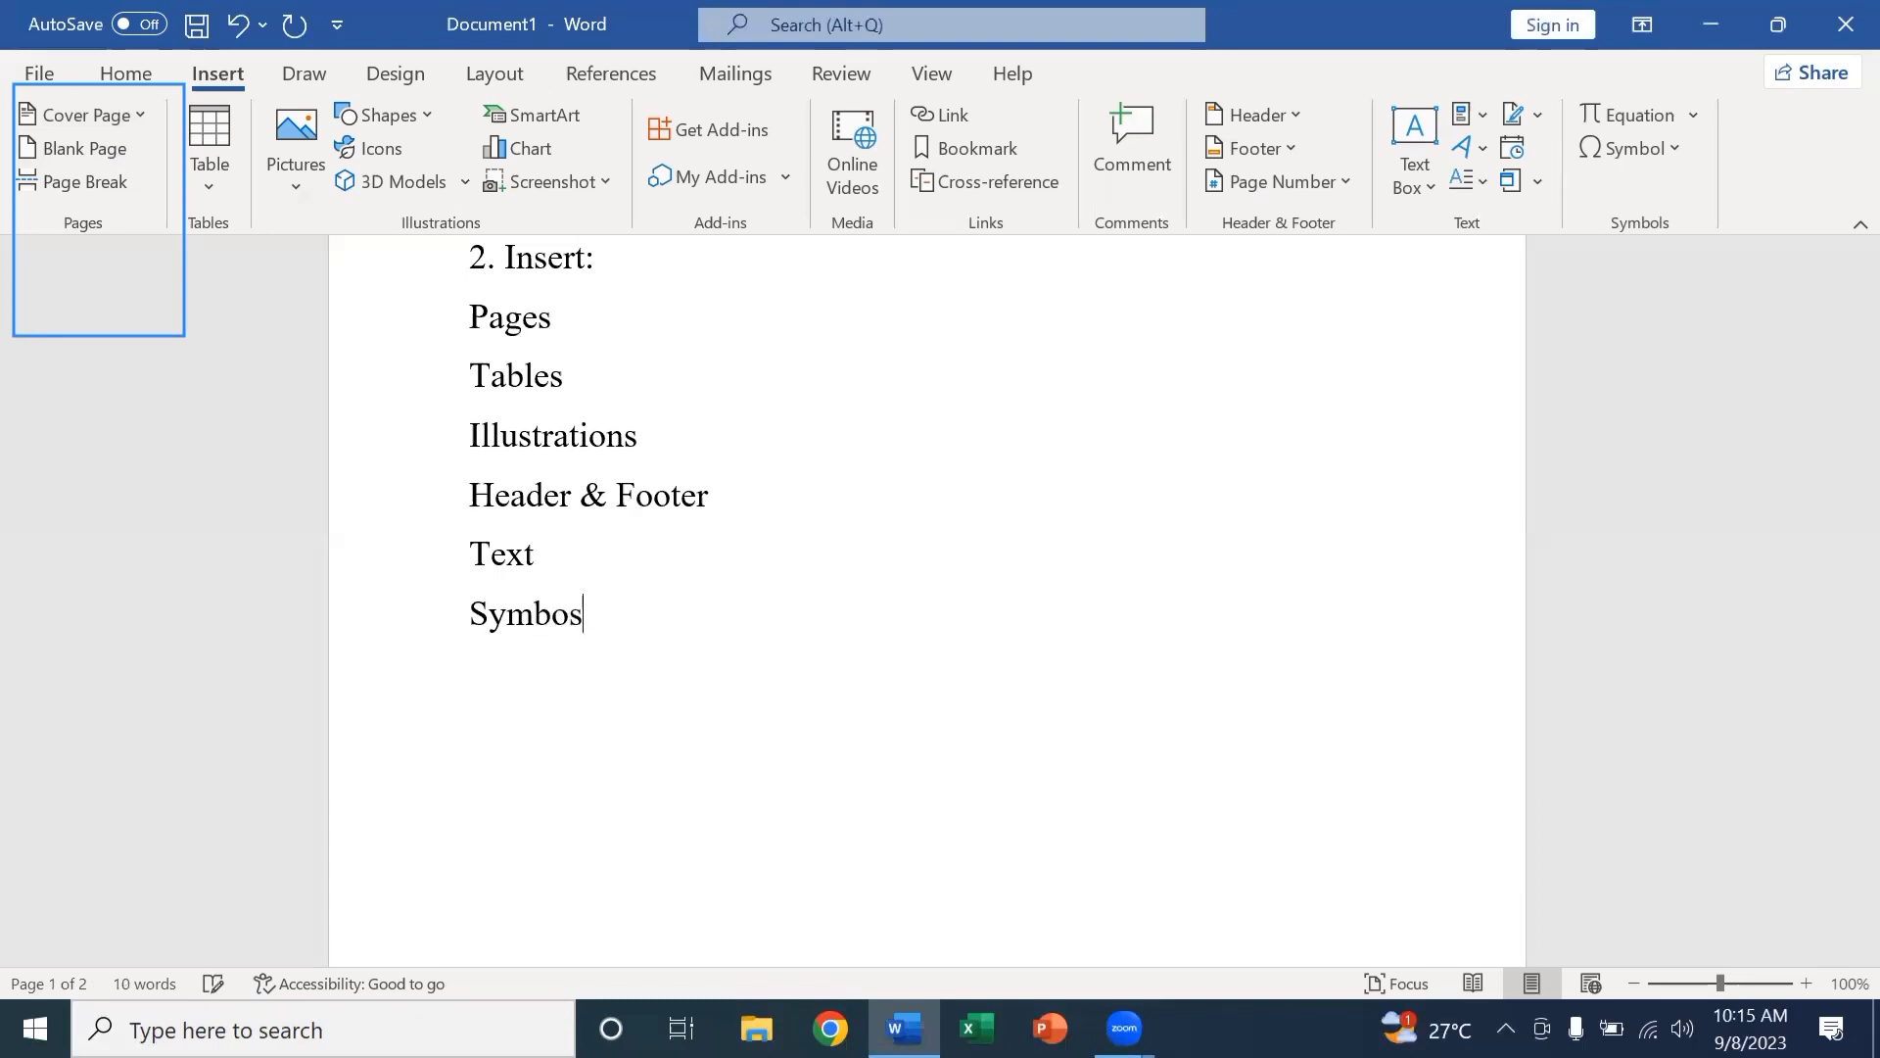
key(BackSpace)
text(ls)
key(Return)
Insert a page break on the empty line below "Symbols" and view the new page.
scroll(1834, 356, down, 3)
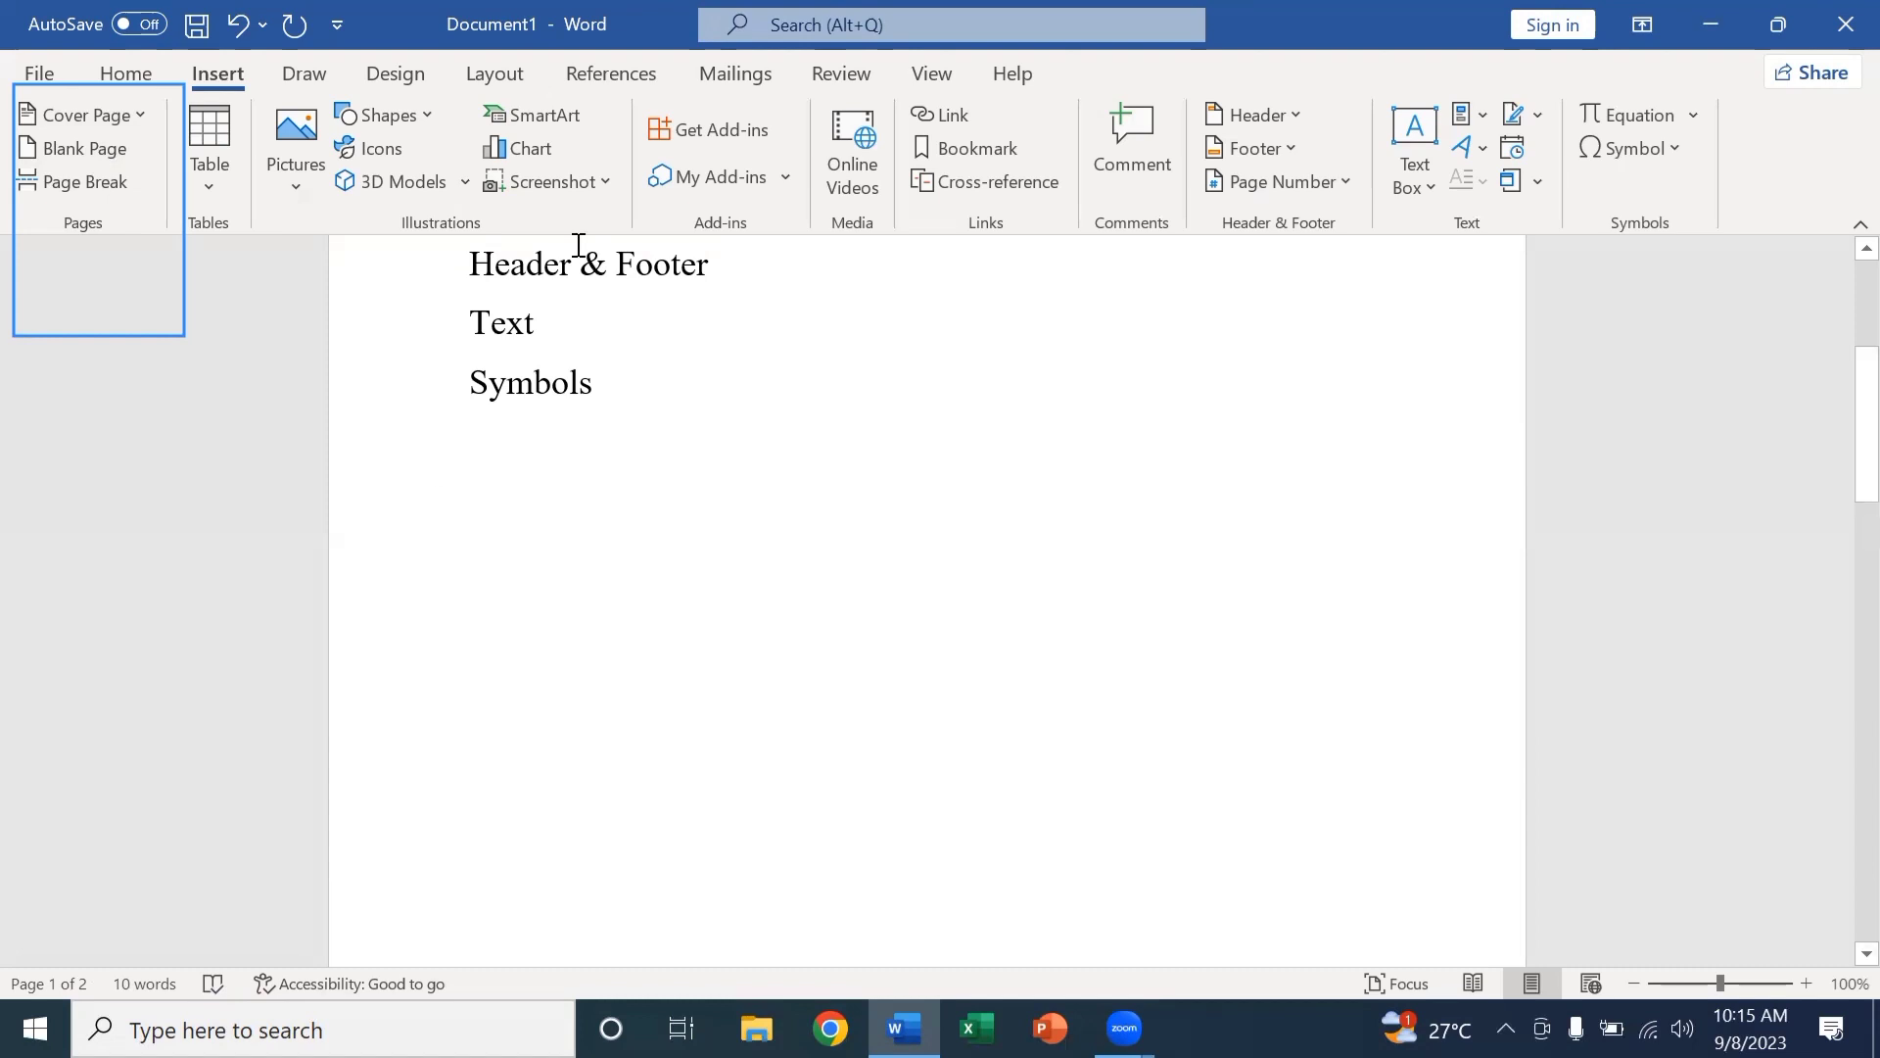
click(124, 176)
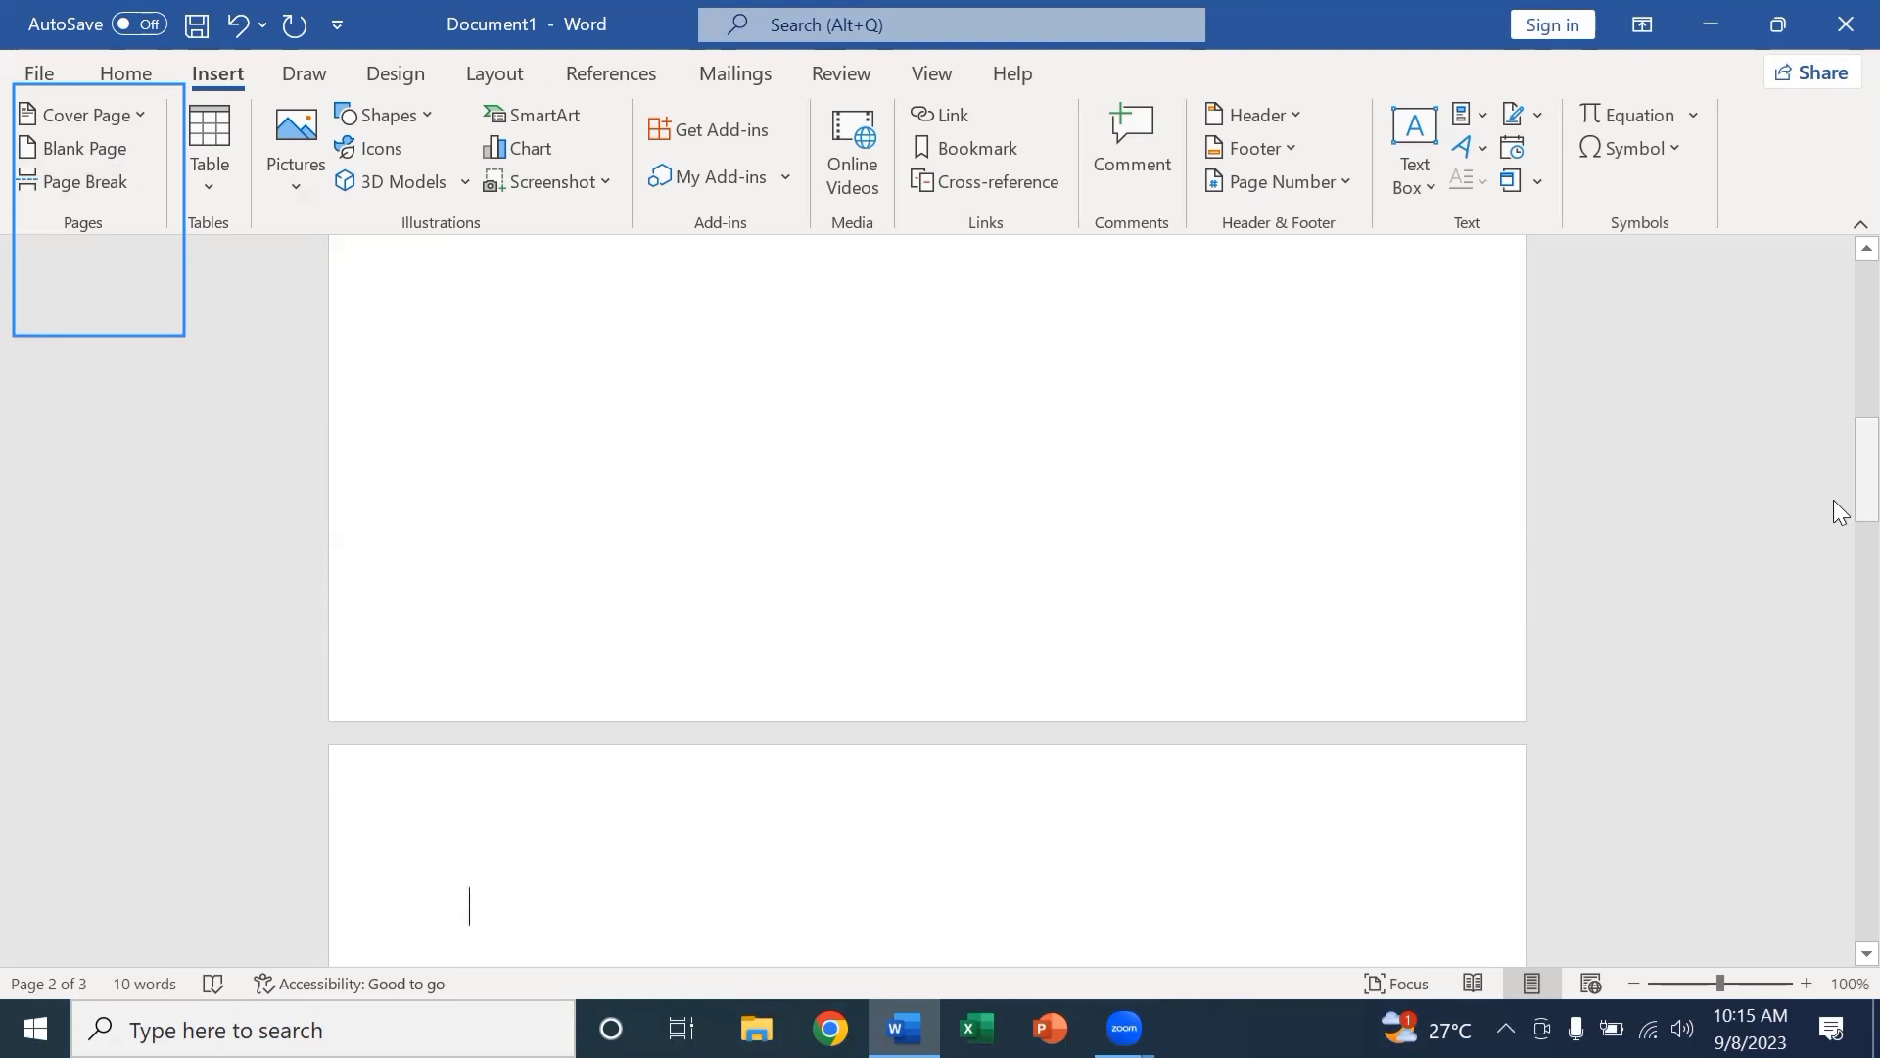
drag(1833, 501, 1834, 526)
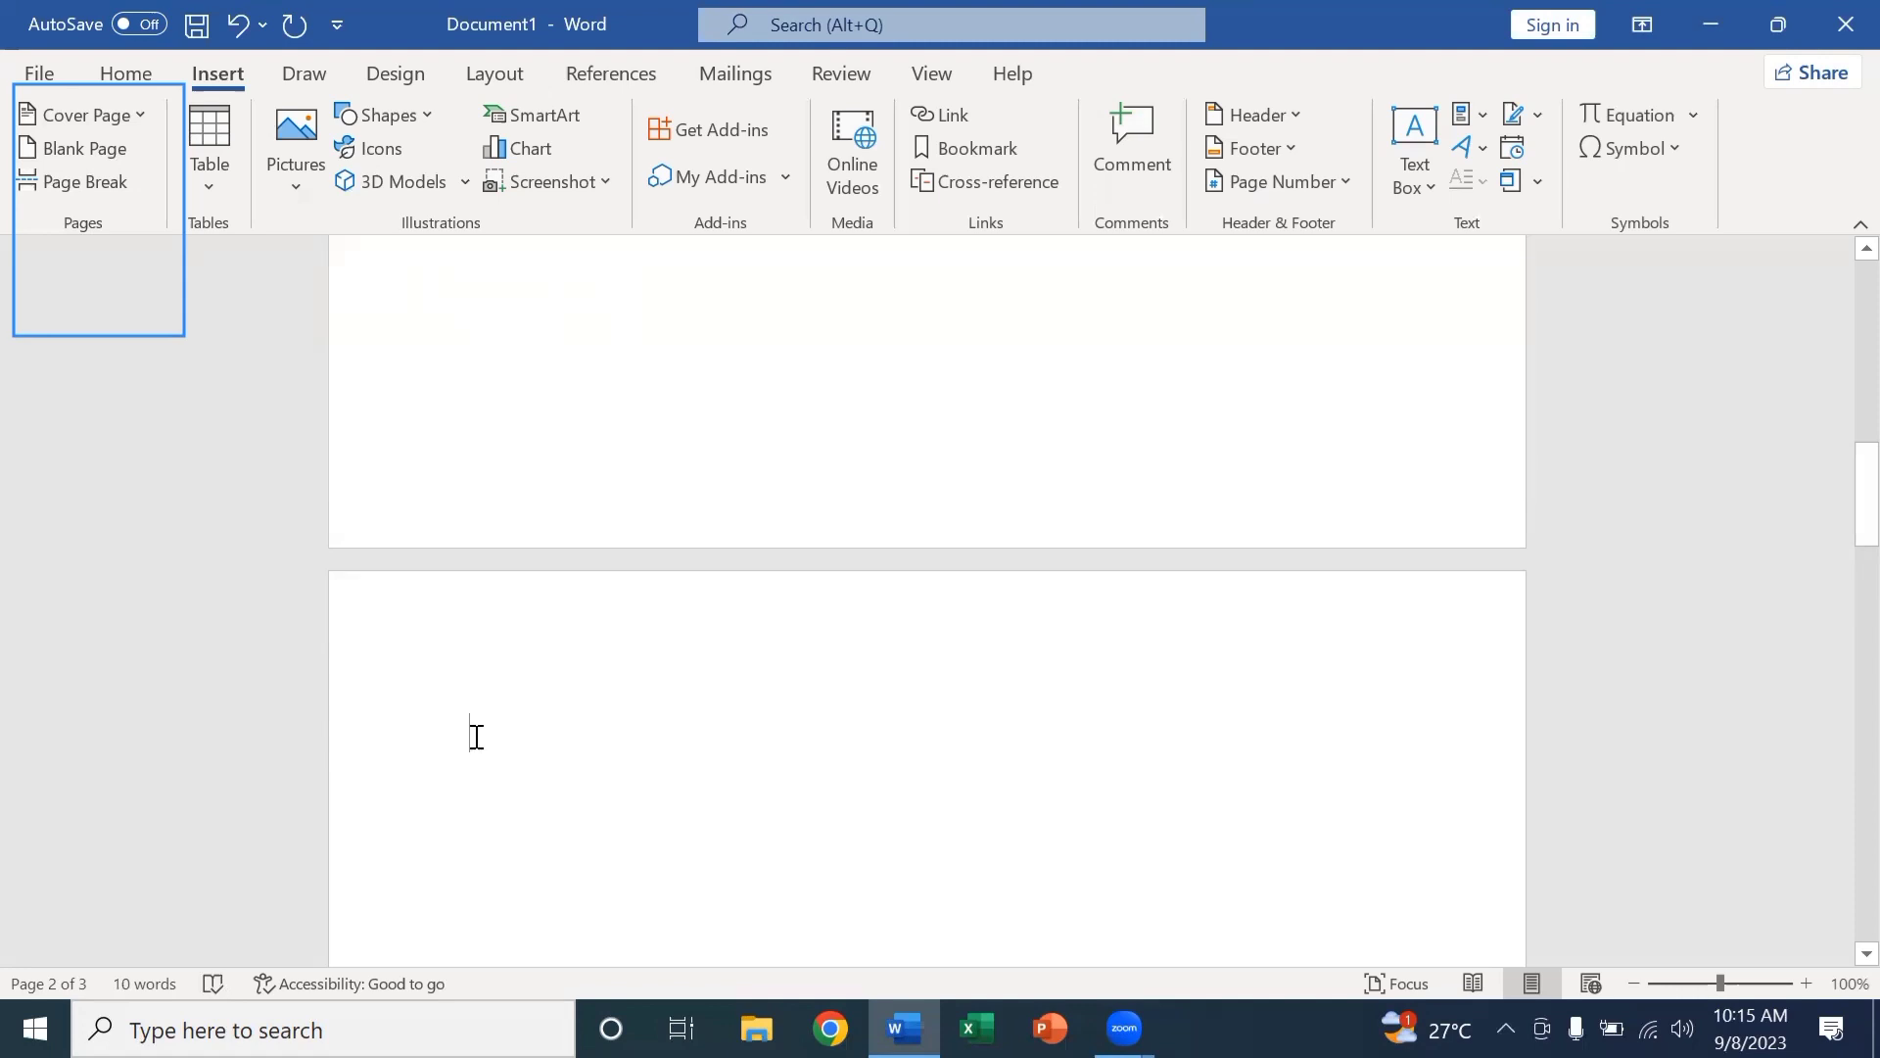
Delete the page break below the "Symbols" line.
key(BackSpace)
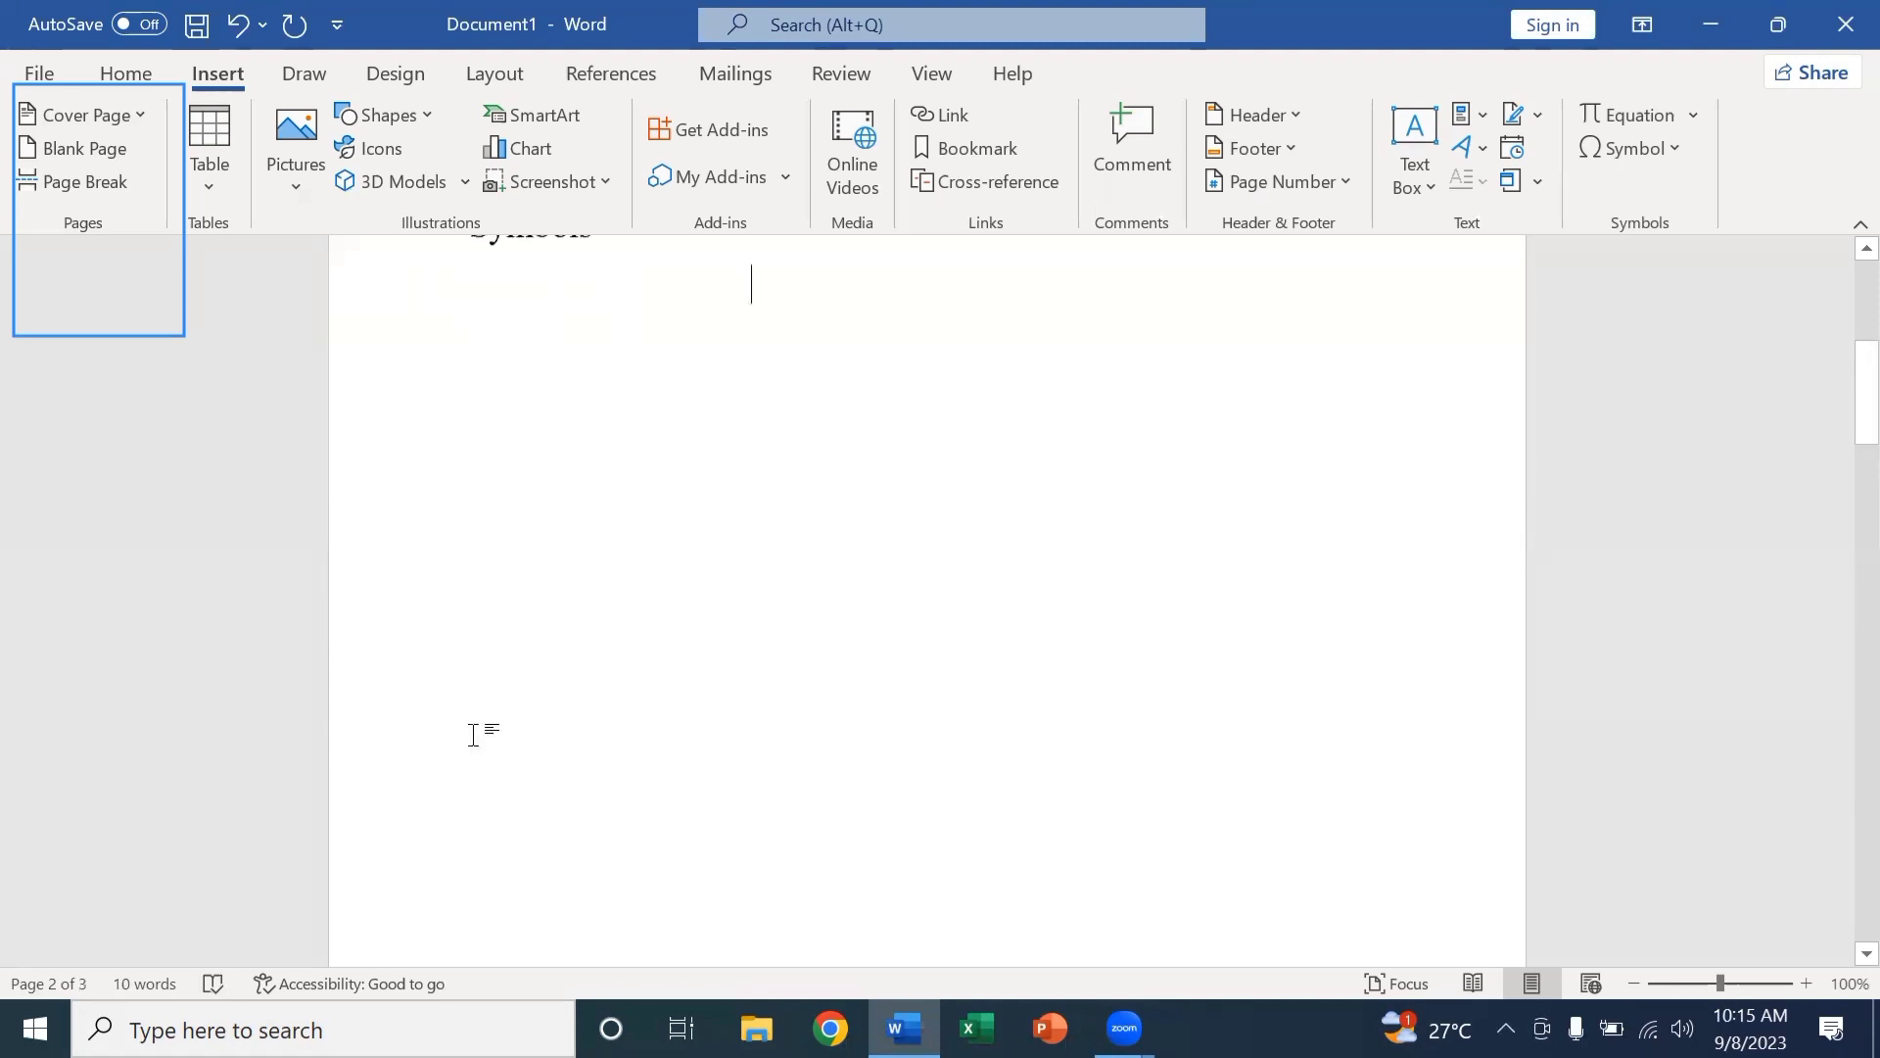
key(BackSpace)
scroll(475, 735, up, 1)
Try repeatedly inserting and deleting page breaks below the list, ending back at the empty line under "Symbols".
key(ctrl+Return)
key(ctrl+Return)
key(BackSpace)
key(ctrl+Return)
key(BackSpace)
drag(1866, 438, 1834, 388)
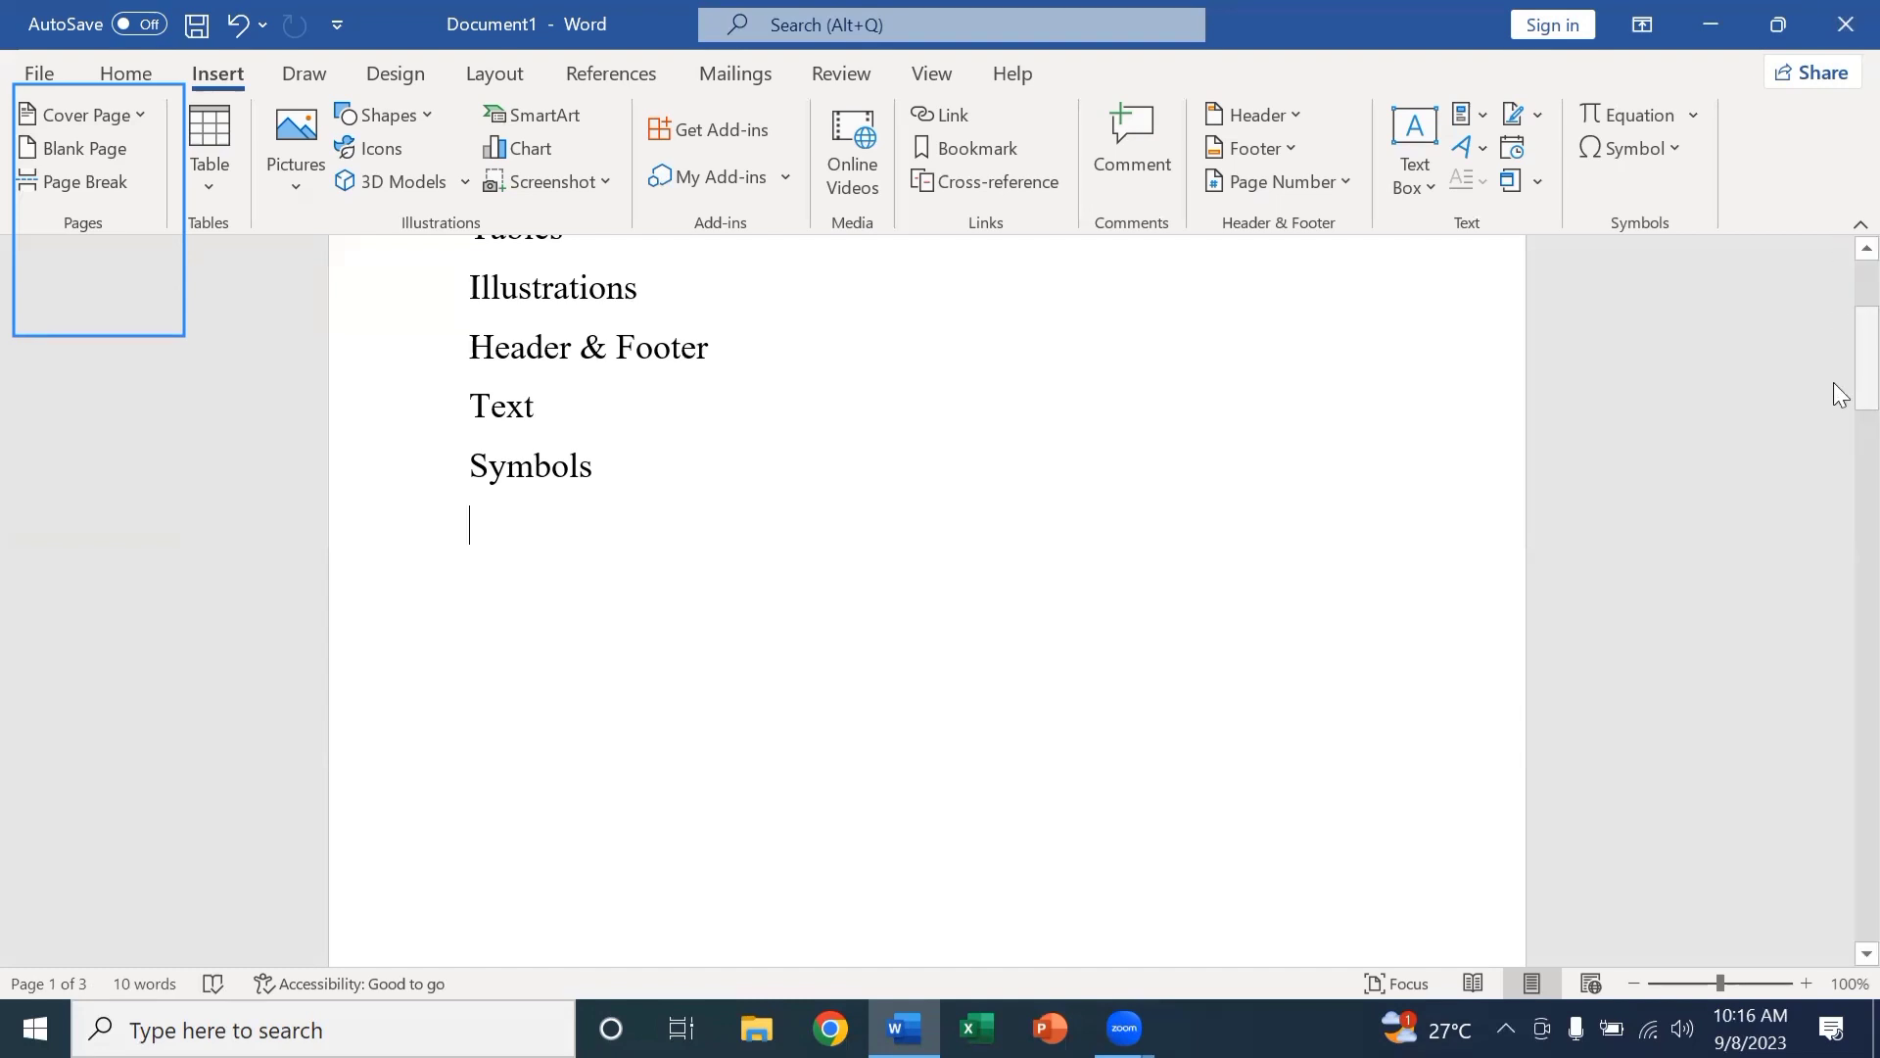
Insert a table with five columns and five rows on the second page.
drag(1837, 388, 1834, 517)
key(Return)
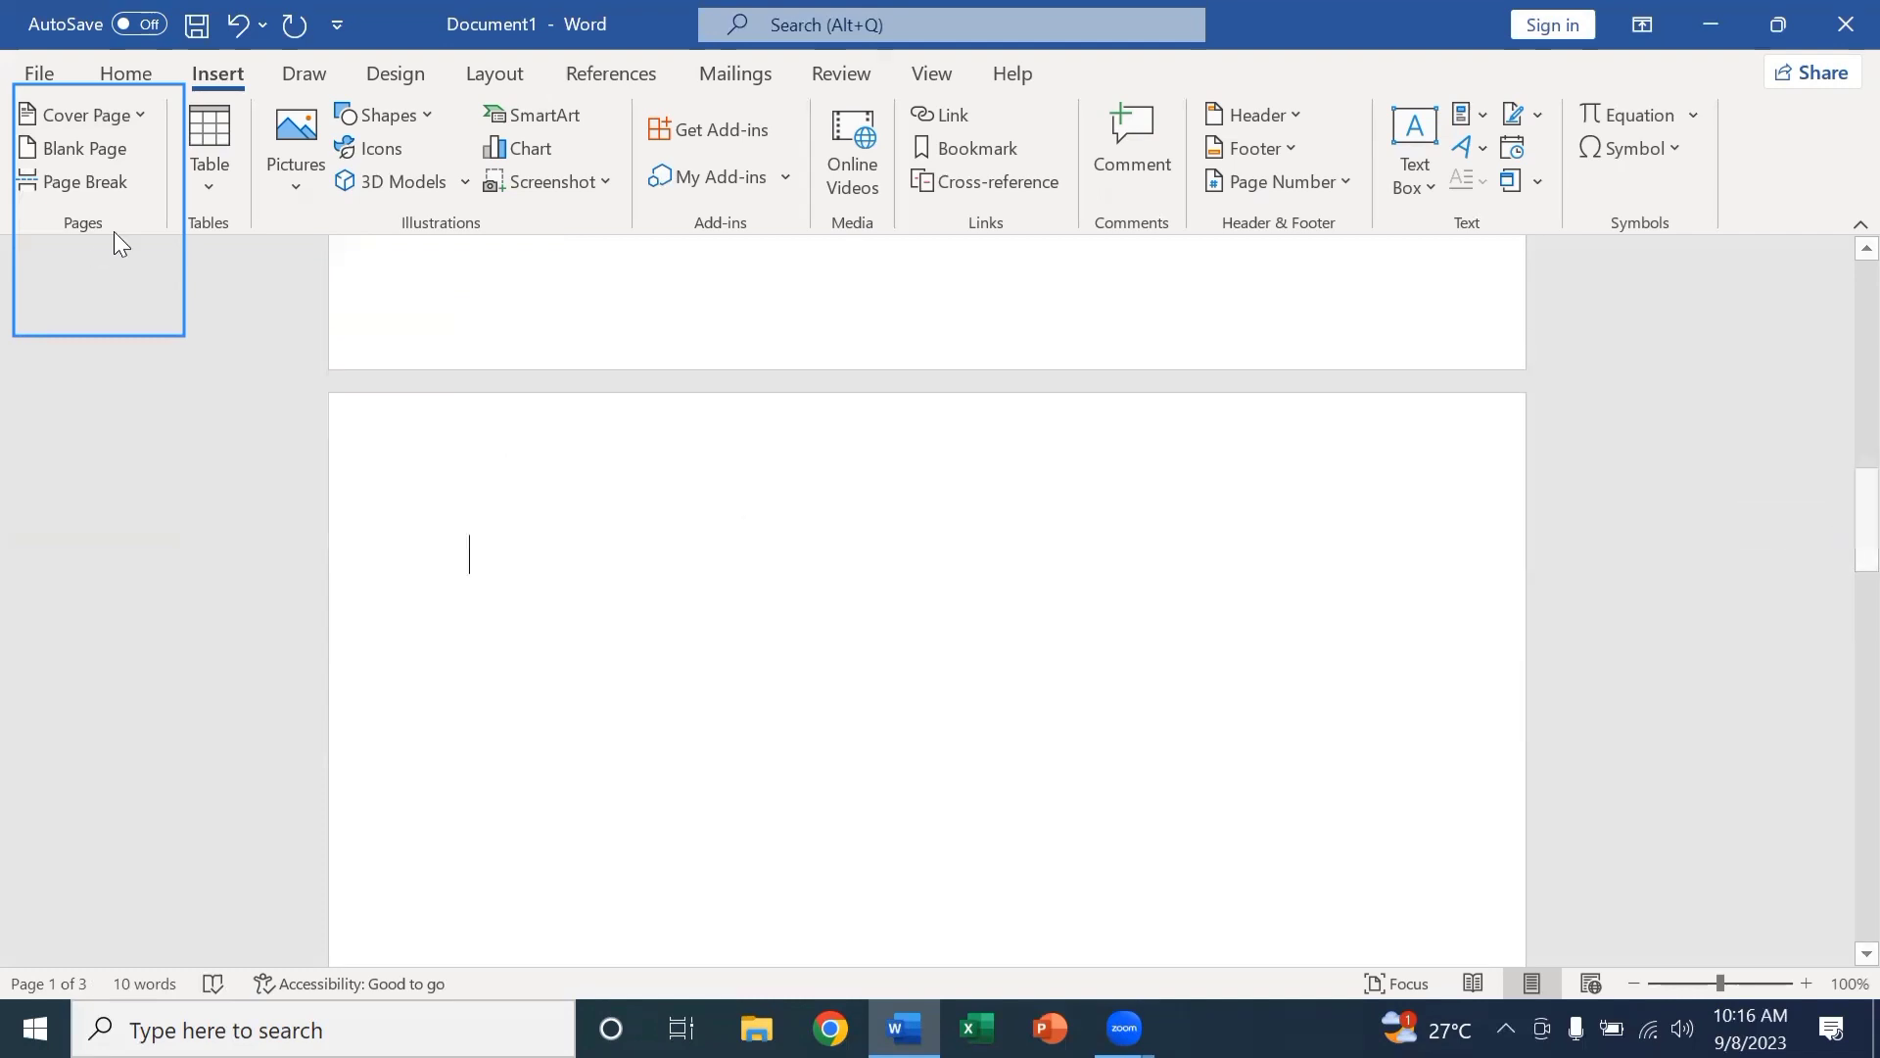
click(211, 180)
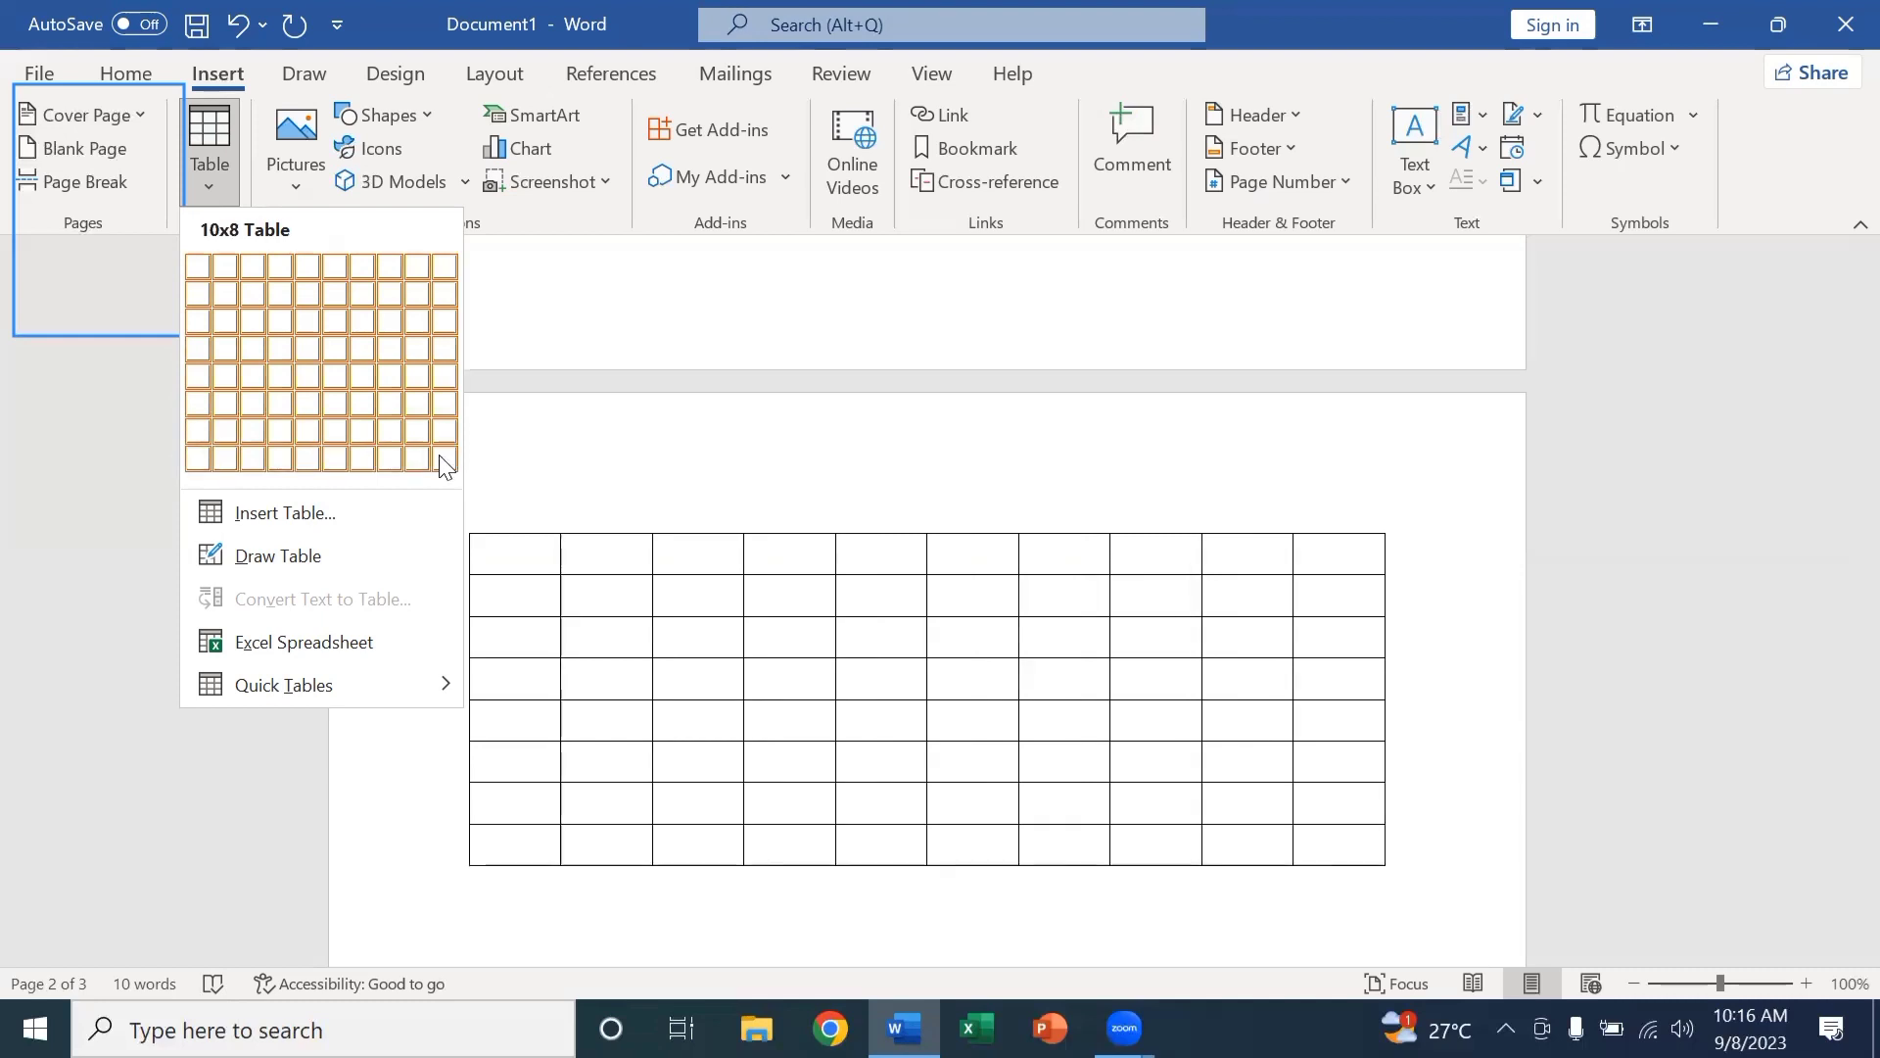
click(306, 384)
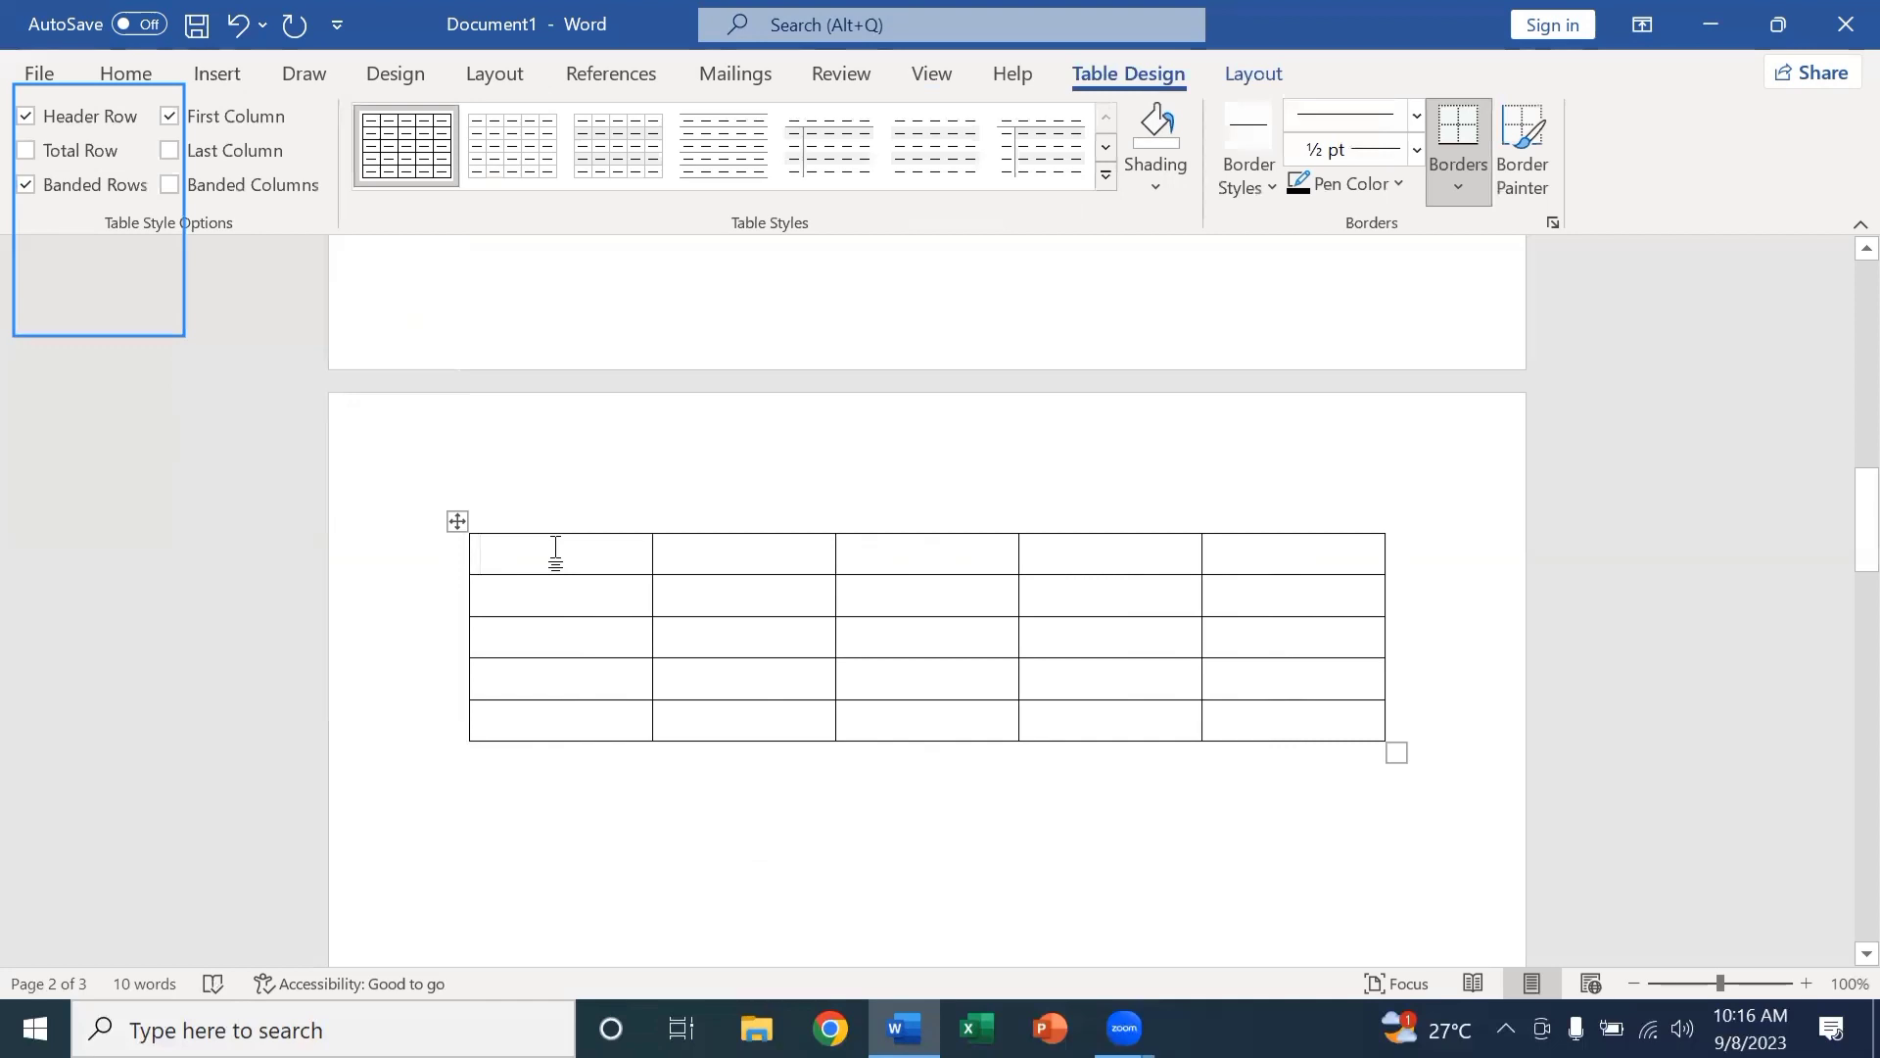
Fill the table's first row with 2, x, 1, = and 2, one entry per cell.
text(2)
key(Tab)
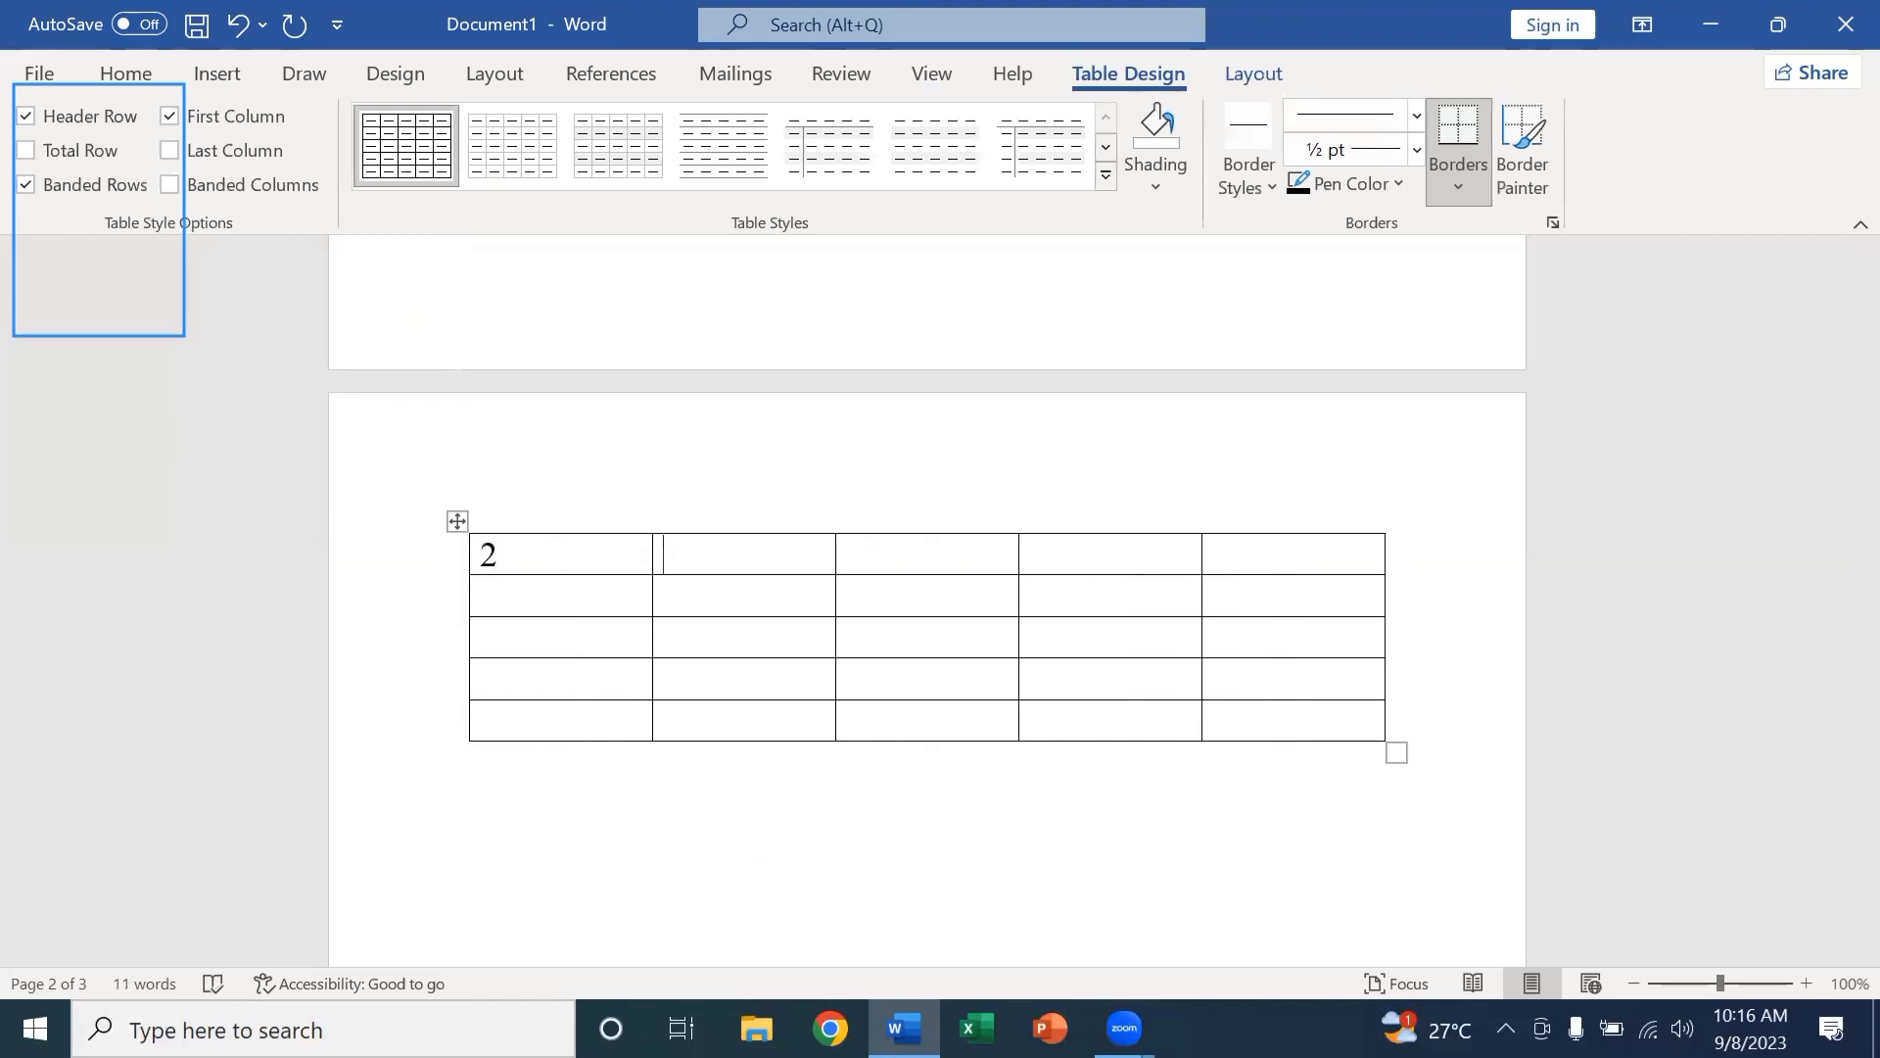
text(x)
key(Tab)
text(1)
key(Tab)
text(=)
key(Tab)
text(2)
Select all cells of the table and centre their text horizontally.
key(Left)
key(Left)
key(Left)
key(Left)
key(Left)
key(Left)
key(Left)
key(Left)
key(Left)
key(shift+Right)
key(shift+Down)
key(shift+Right)
key(shift+Right)
key(shift+Right)
key(shift+Right)
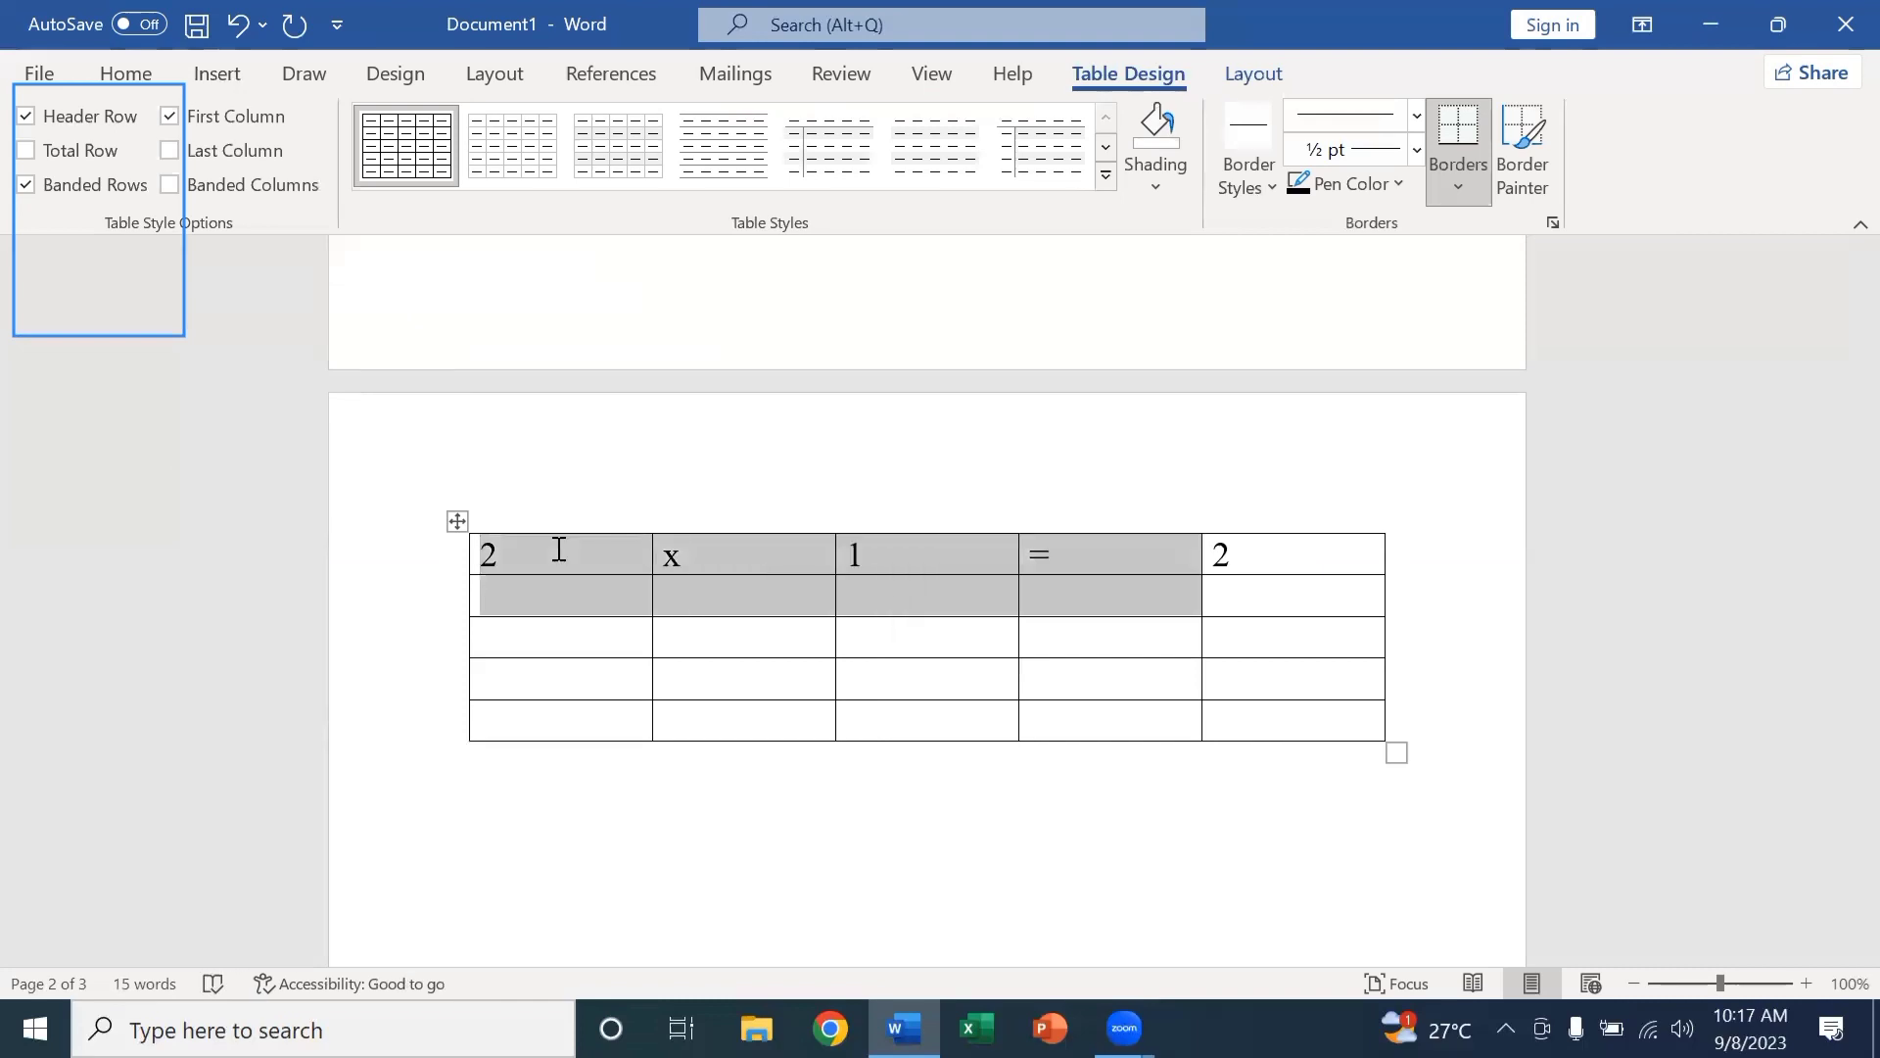
key(shift+Down)
key(shift+Down)
key(shift+Down)
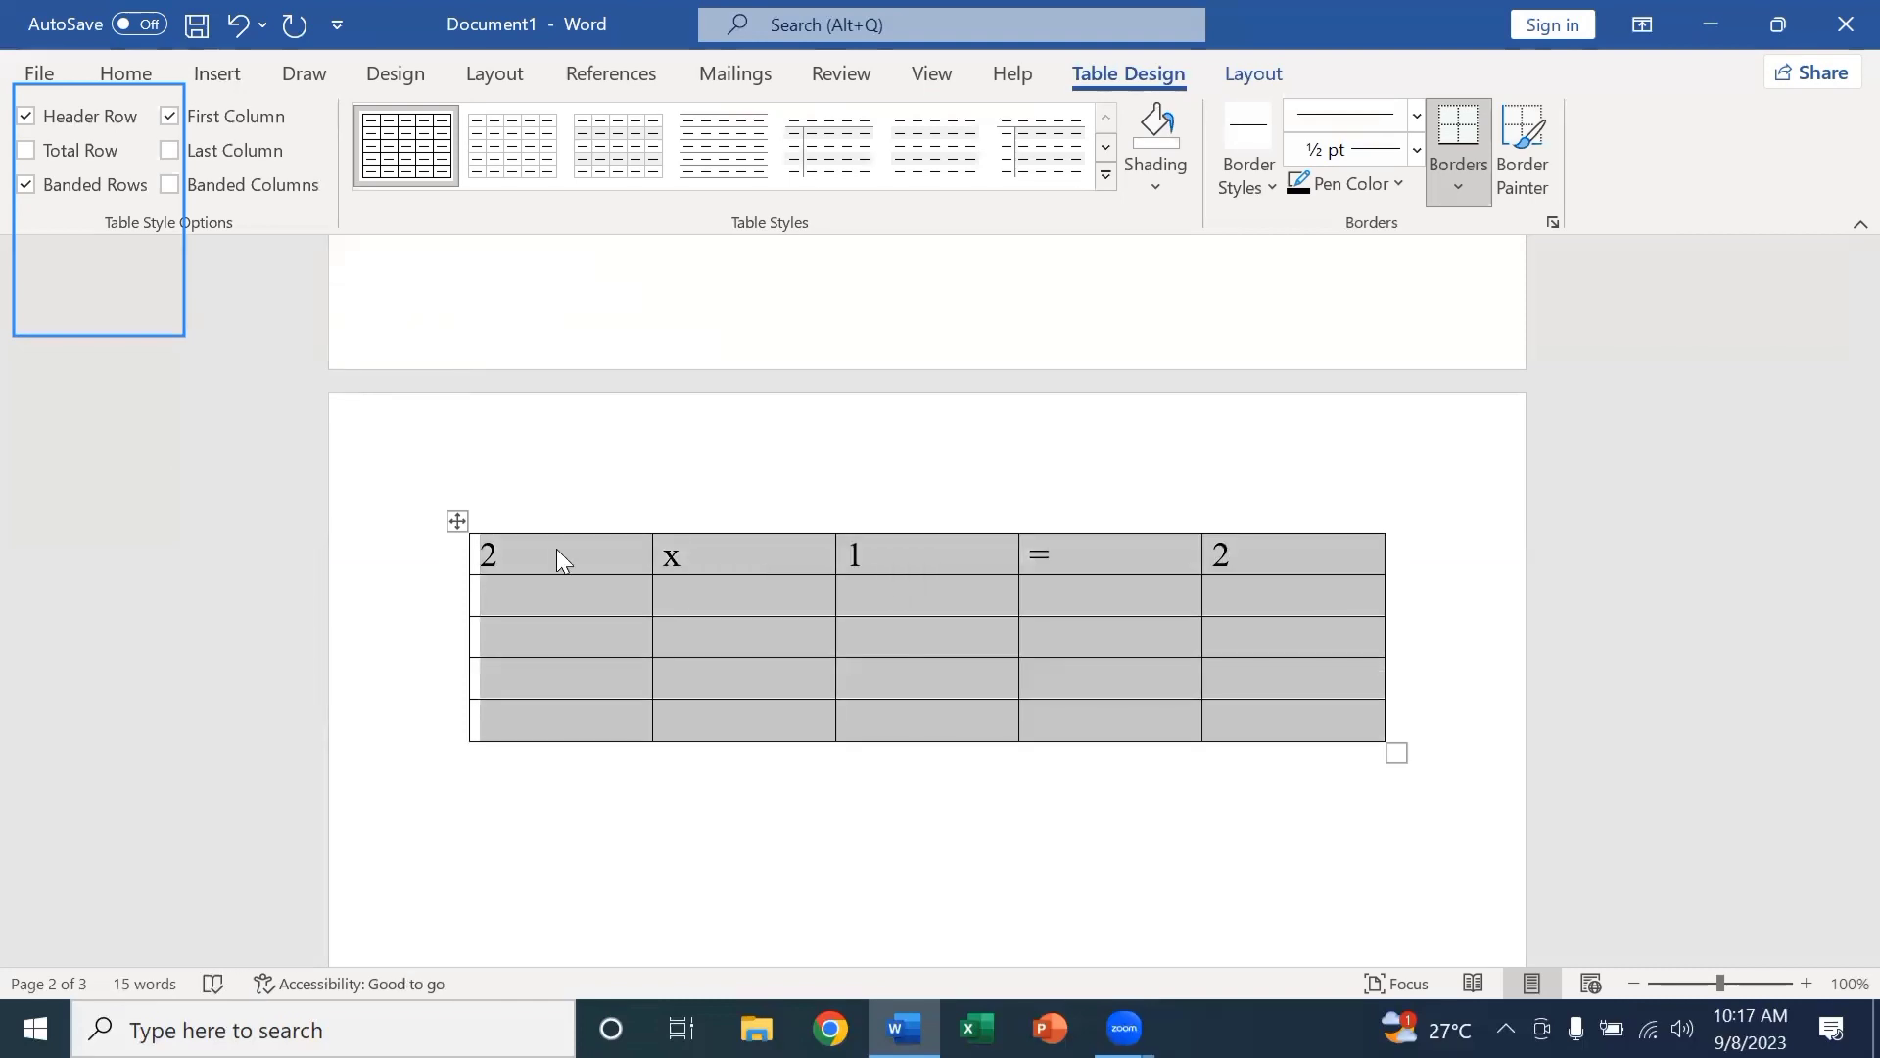
click(128, 61)
click(701, 177)
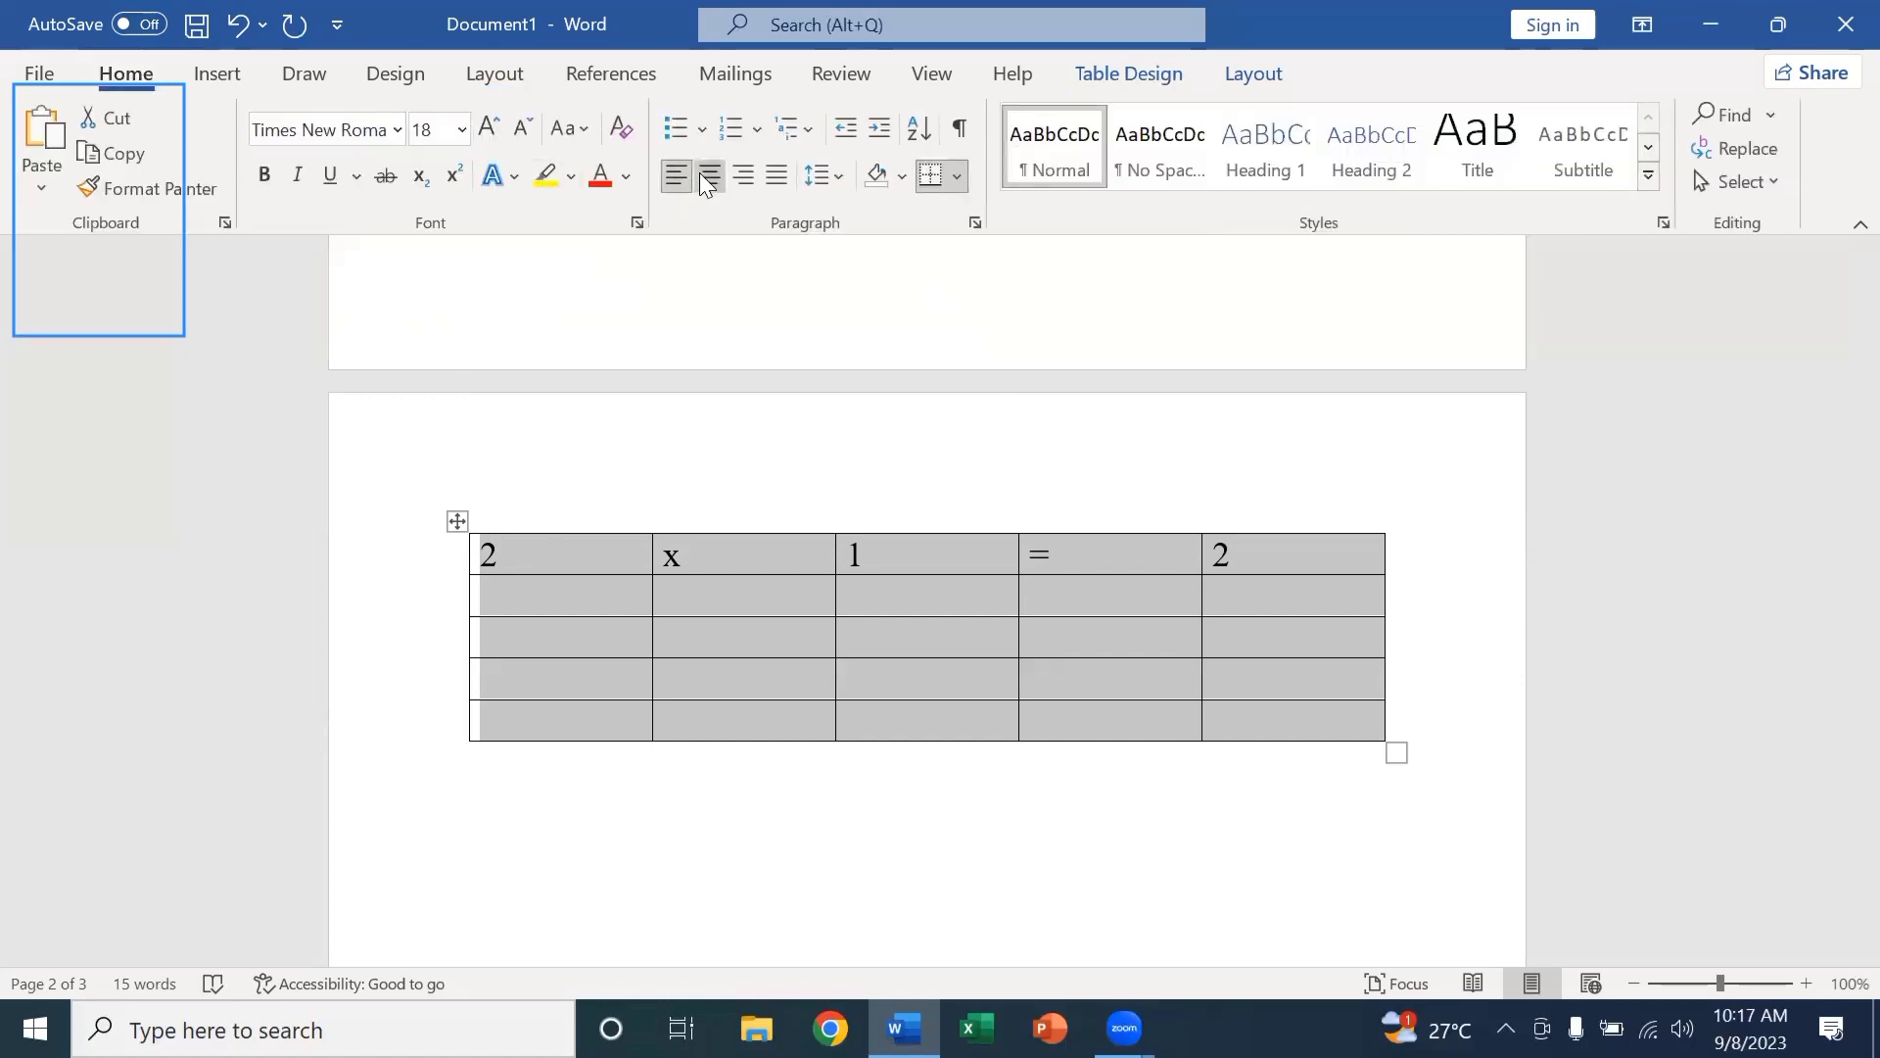
Fill the table's second row with 2, x, 2, = and 4.
click(570, 585)
text(2)
key(Tab)
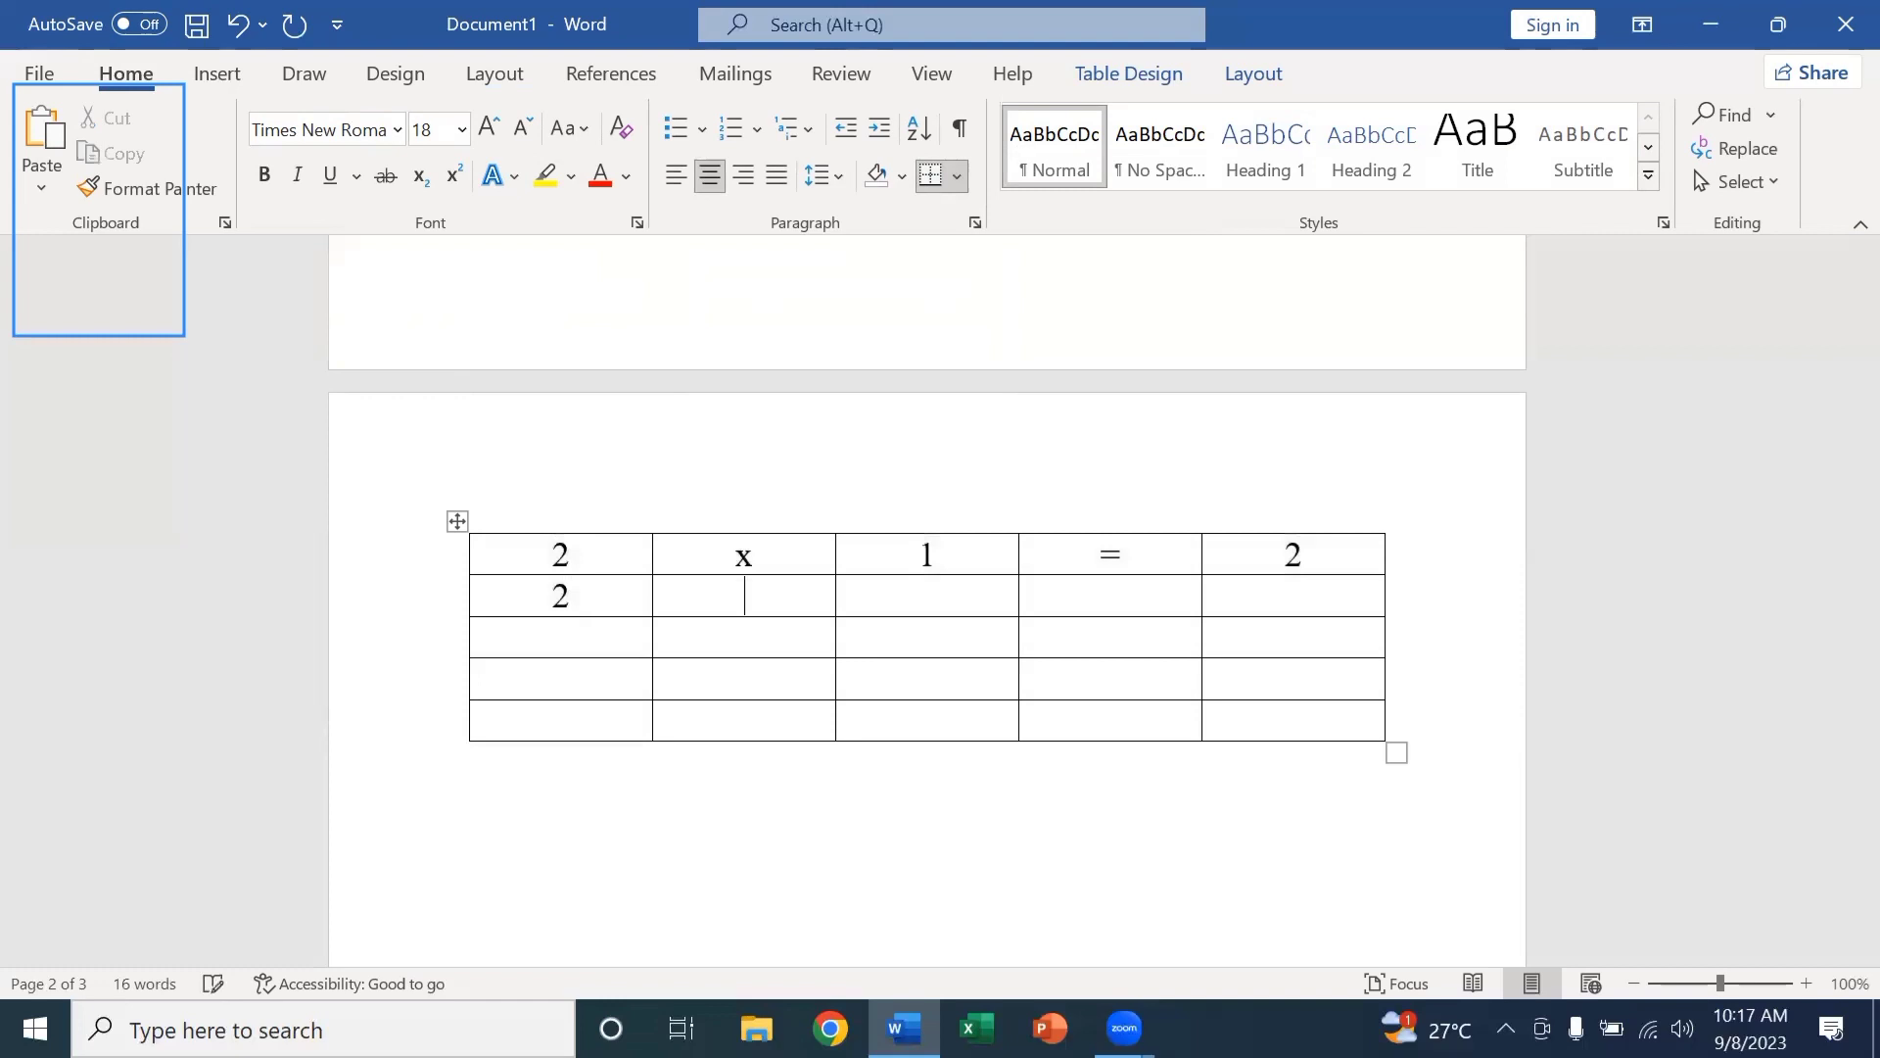
text(x)
key(Tab)
text(2)
key(Tab)
text(= )
text(4)
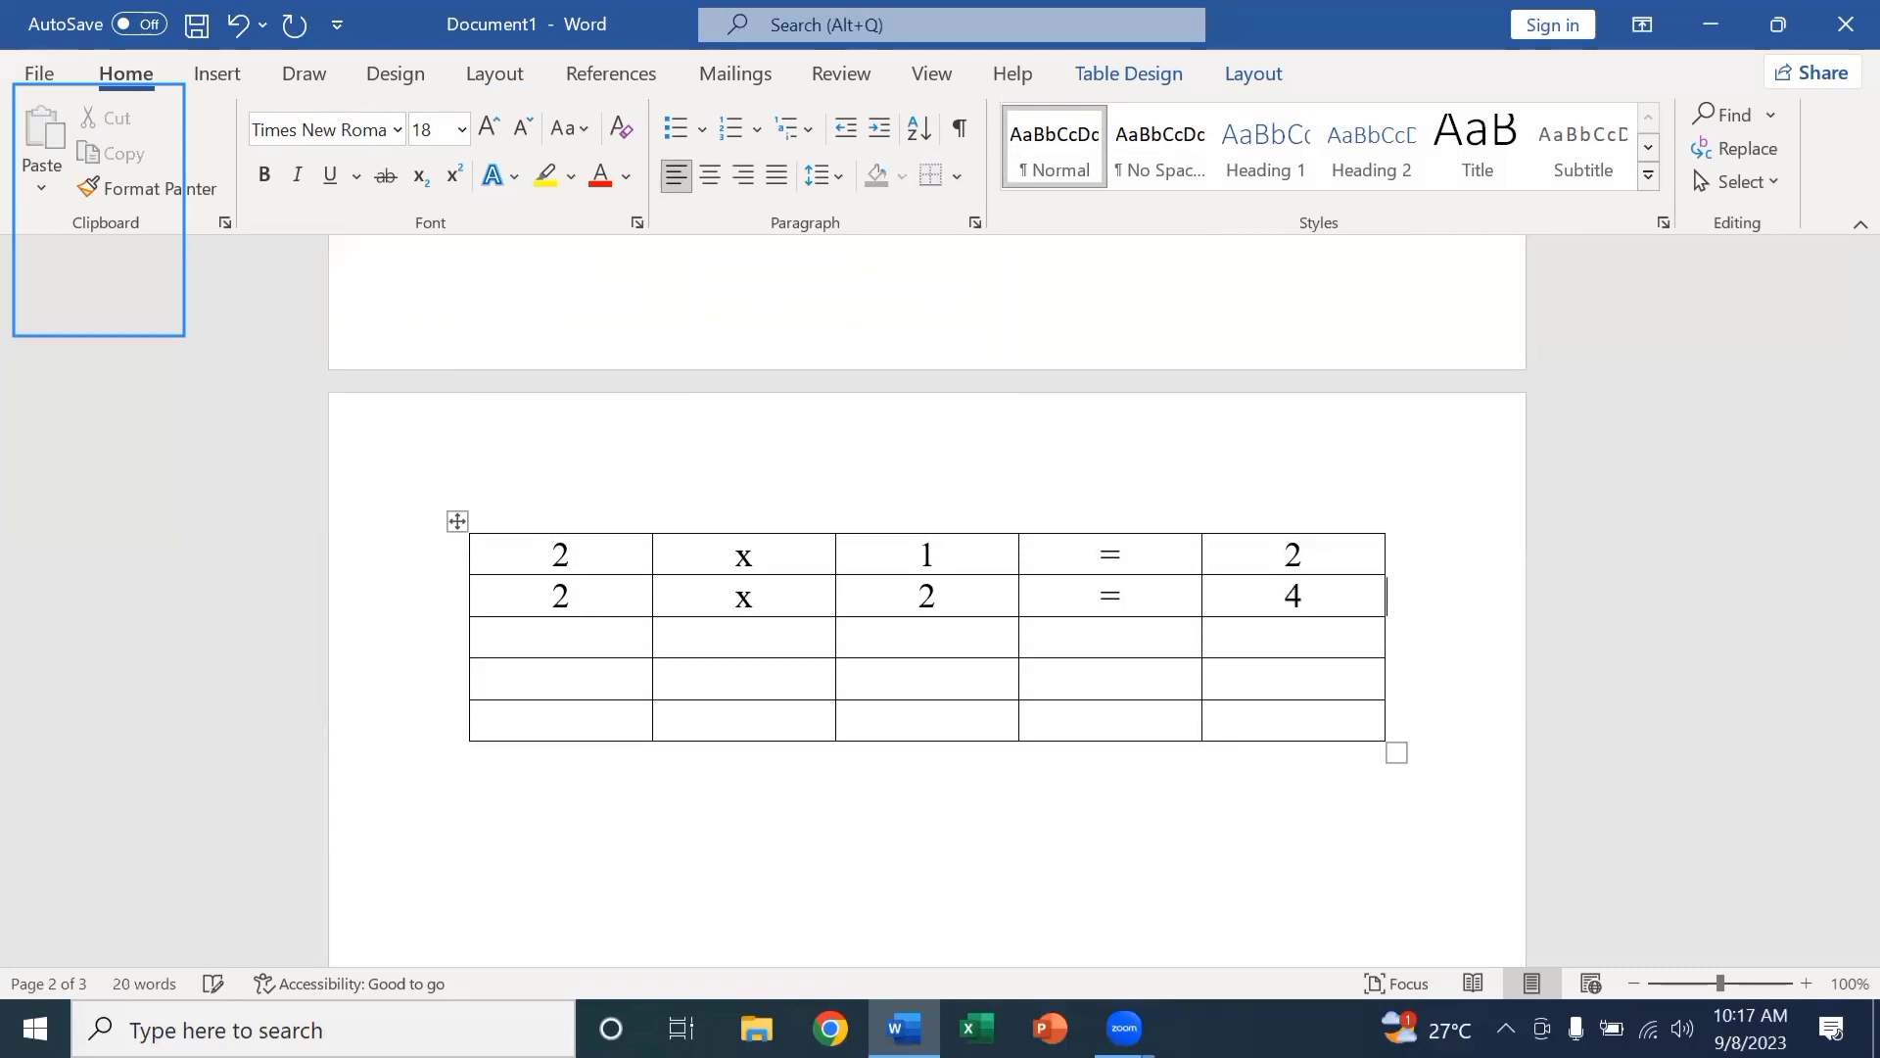
Fill the table's third row with 2, x, 3, = and 6.
key(Down)
key(Left)
key(Left)
key(Left)
key(Left)
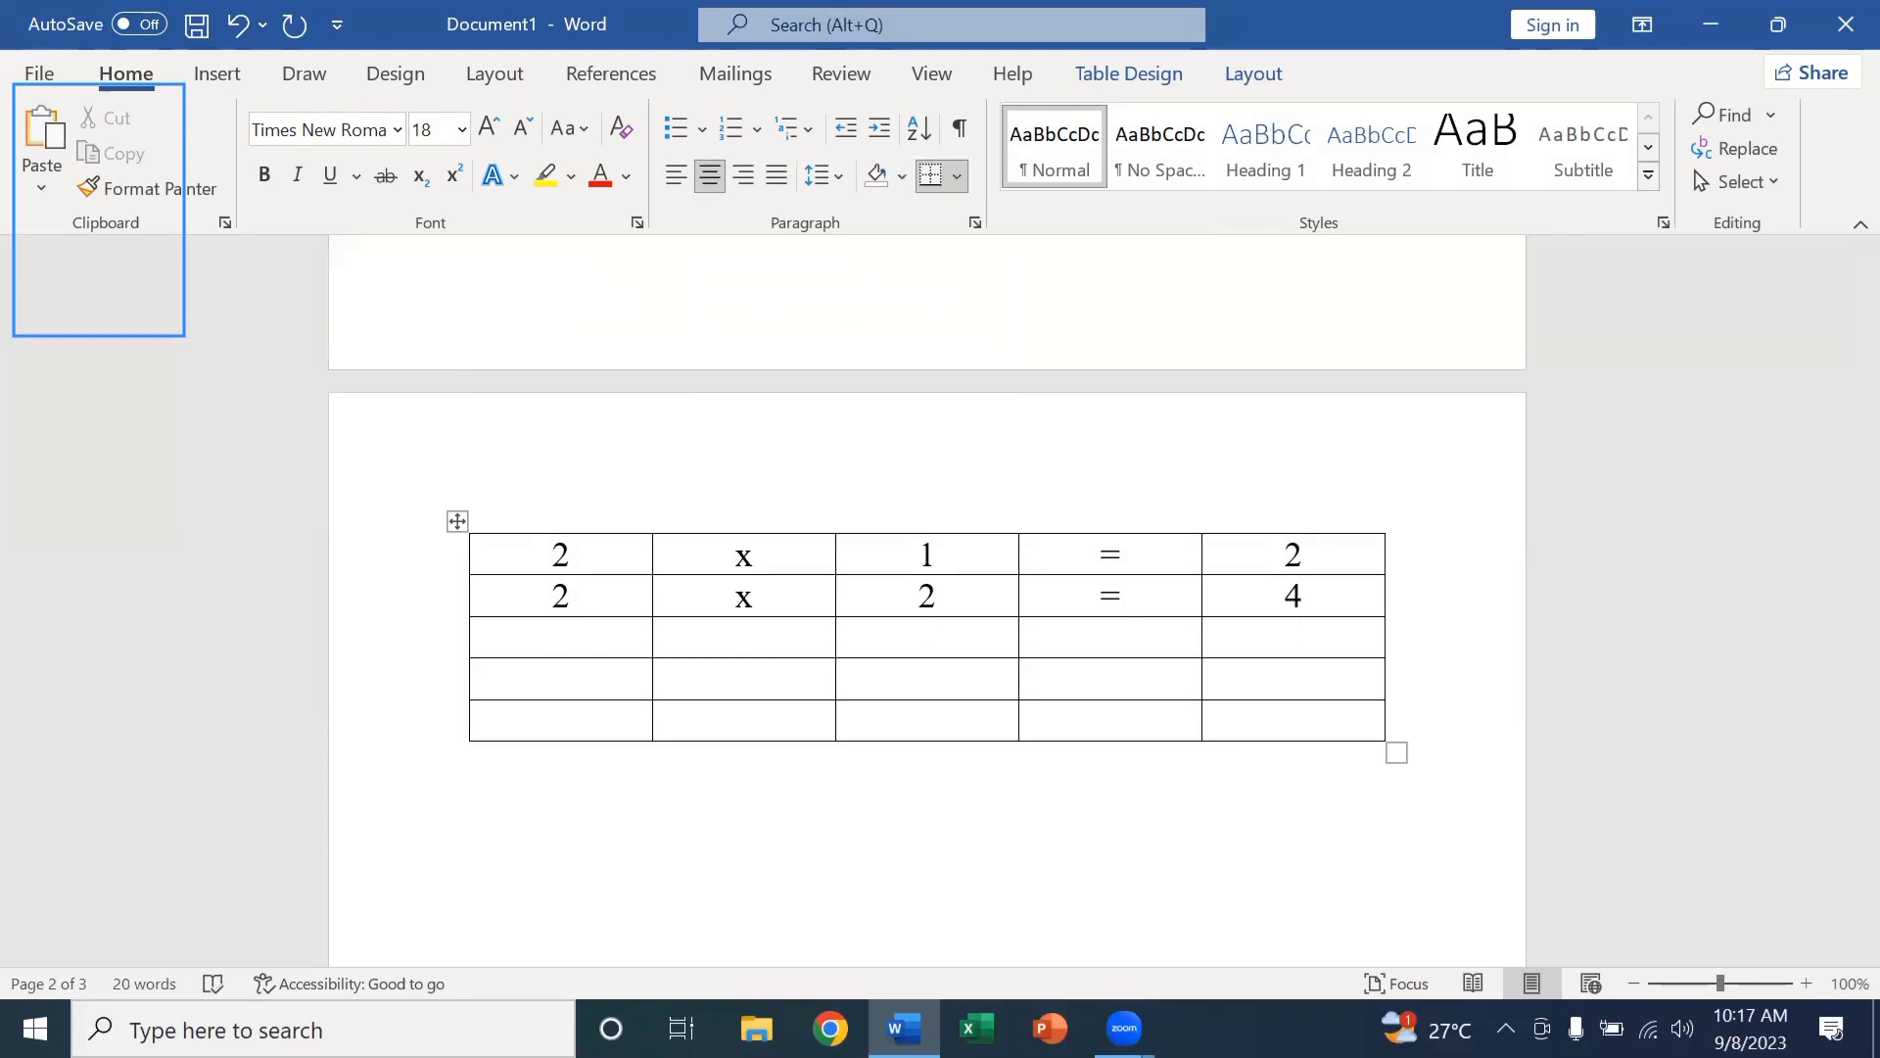
text(2)
key(Tab)
text(3)
key(BackSpace)
text(x)
key(Tab)
text(3 )
text(= )
text(6)
Fill the table's fourth row with 2, x, 4, = and 8.
key(Down)
key(Left)
key(Left)
key(Left)
key(Left)
text(2)
key(Tab)
text(x)
key(Tab)
text(4)
key(Tab)
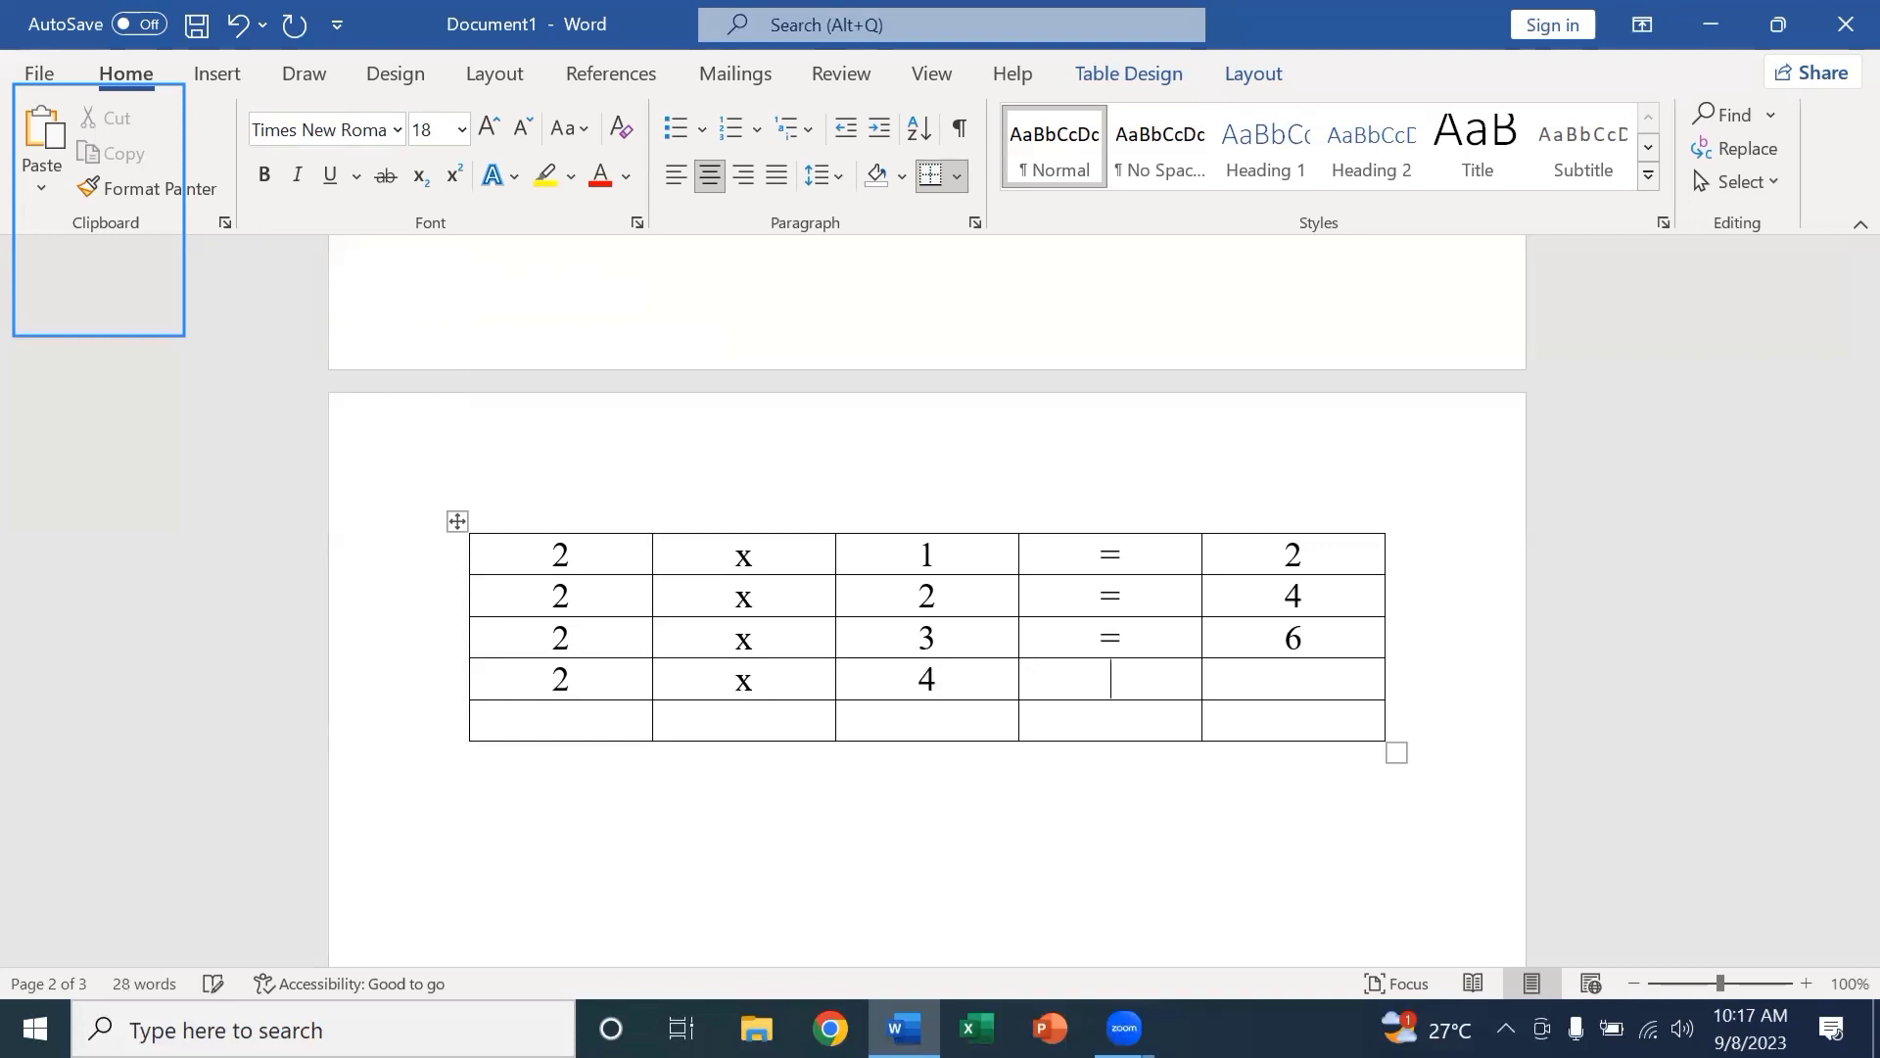
text(= )
text(8)
Fill the table's last row with 2, x, 5, = and 10.
key(Left)
key(Left)
key(Left)
text(2 )
text(x)
key(Tab)
text(5)
key(Tab)
text(=)
text(1)
text(0)
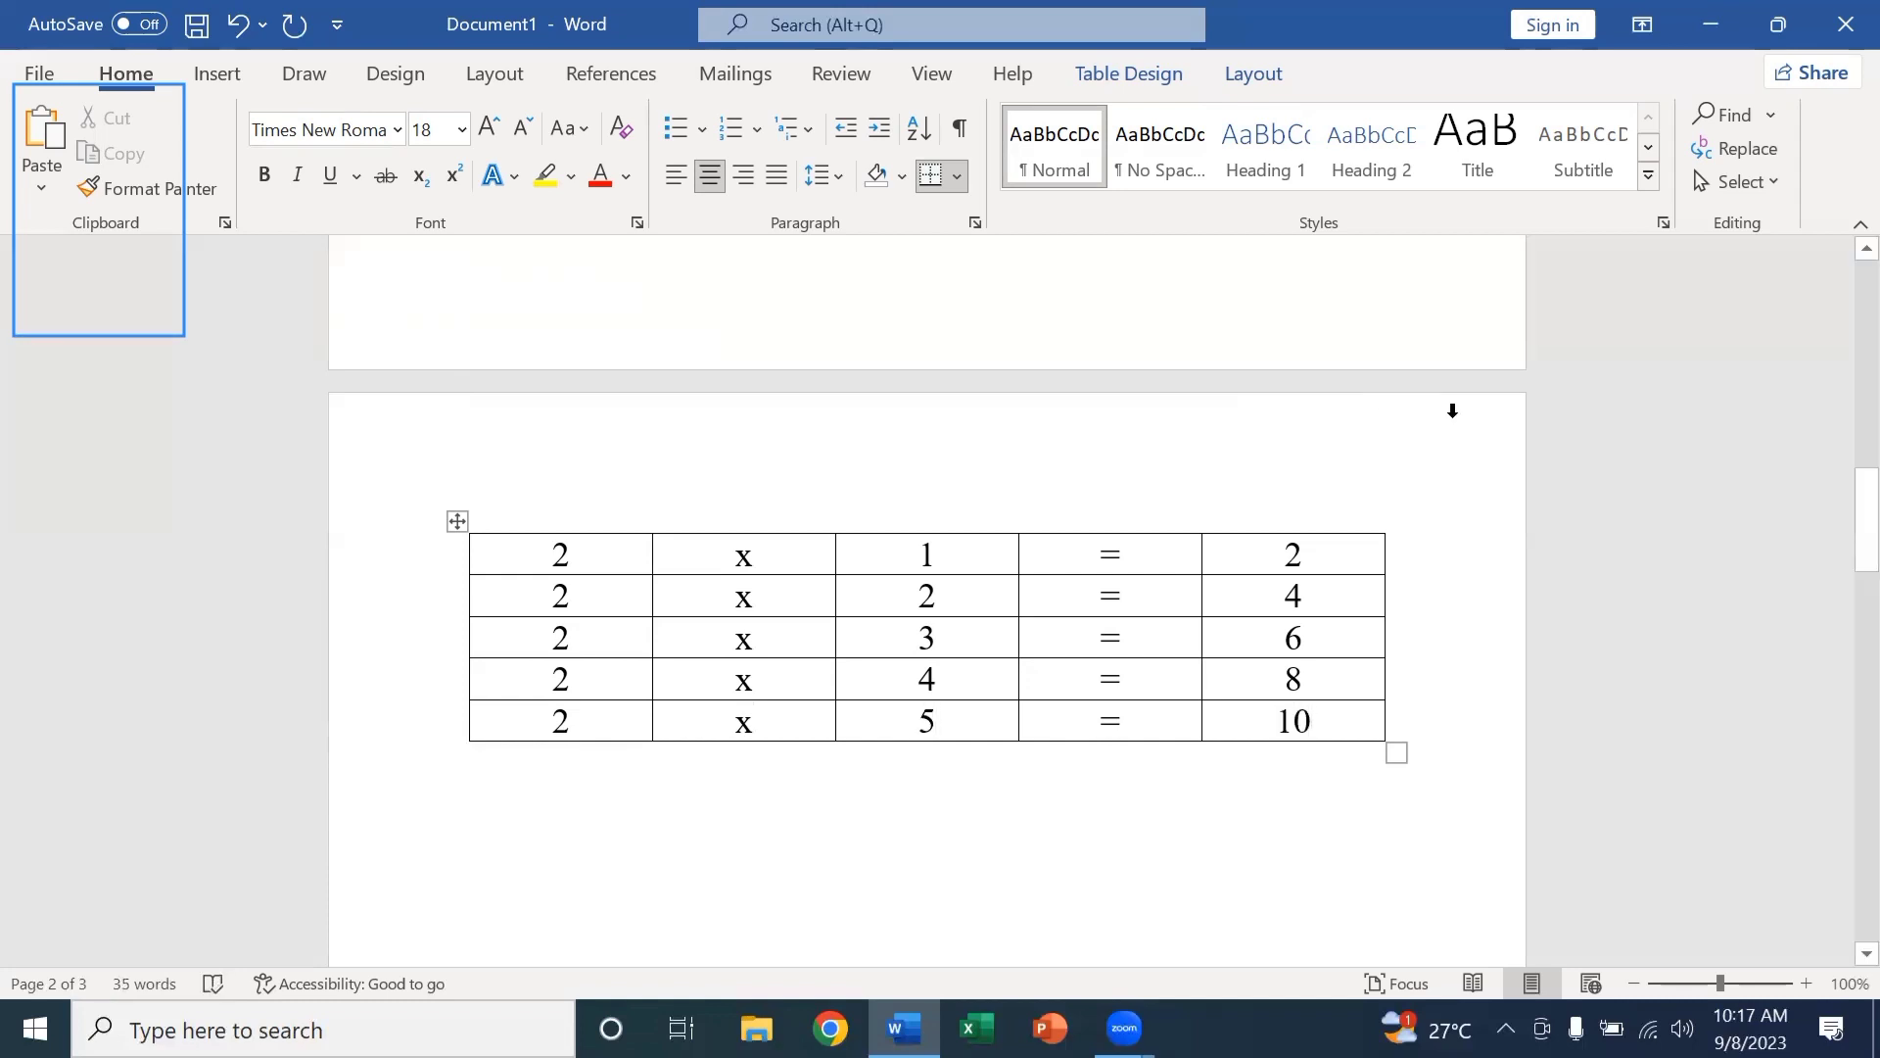
Add ", adding the picture," after "Illustrations" in the list on the first page.
drag(1833, 509, 1834, 538)
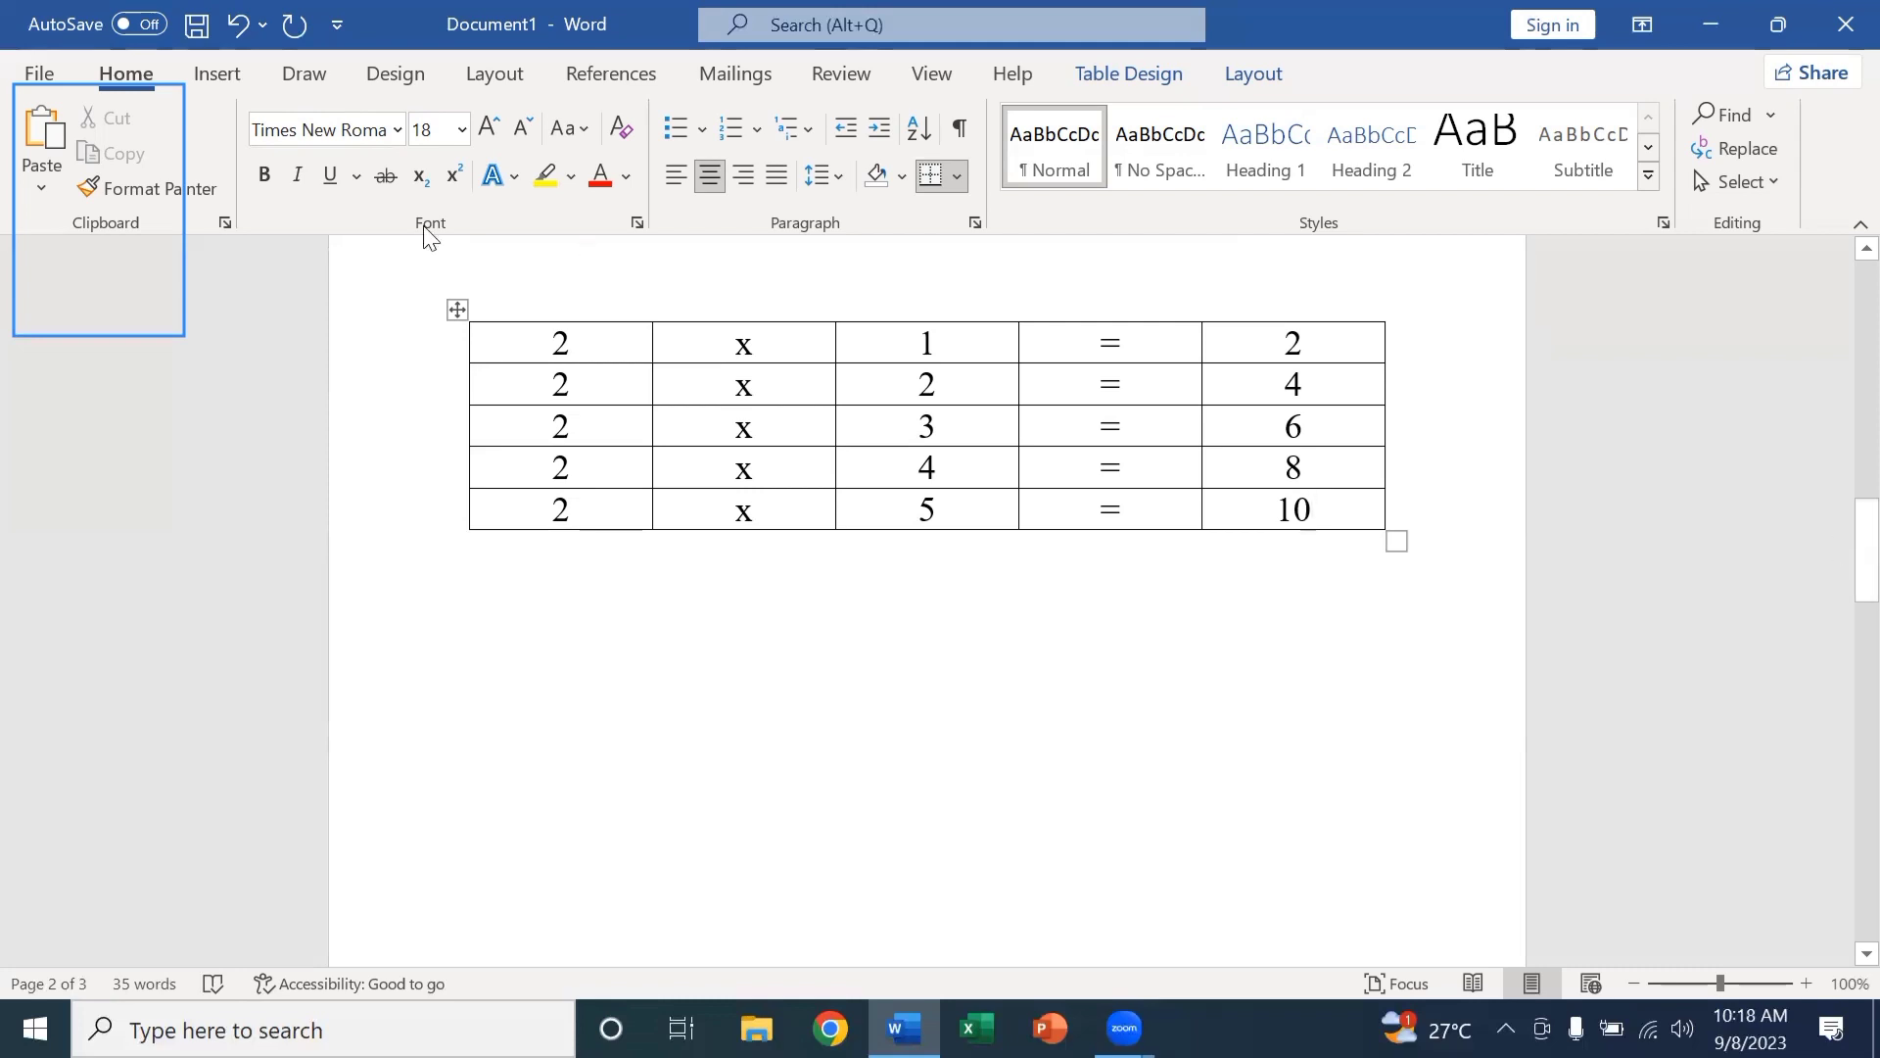
click(217, 79)
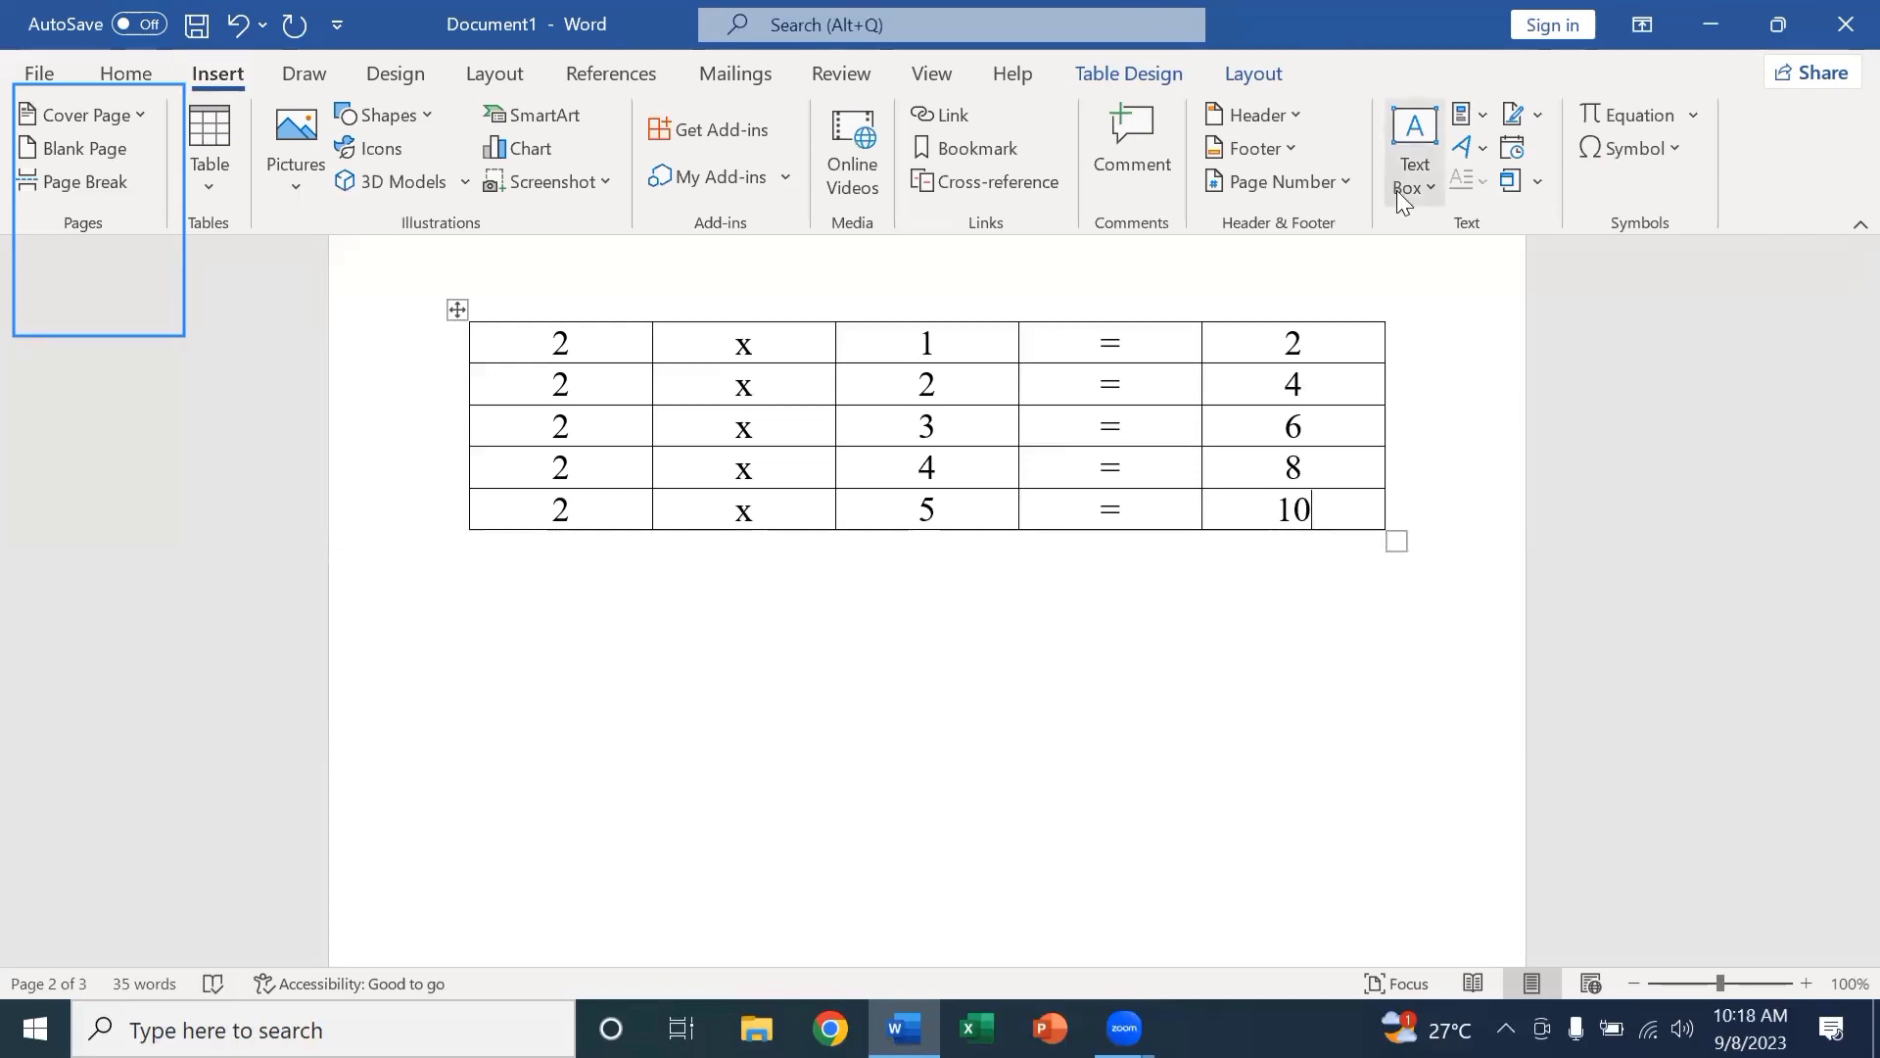
drag(1834, 507, 1839, 235)
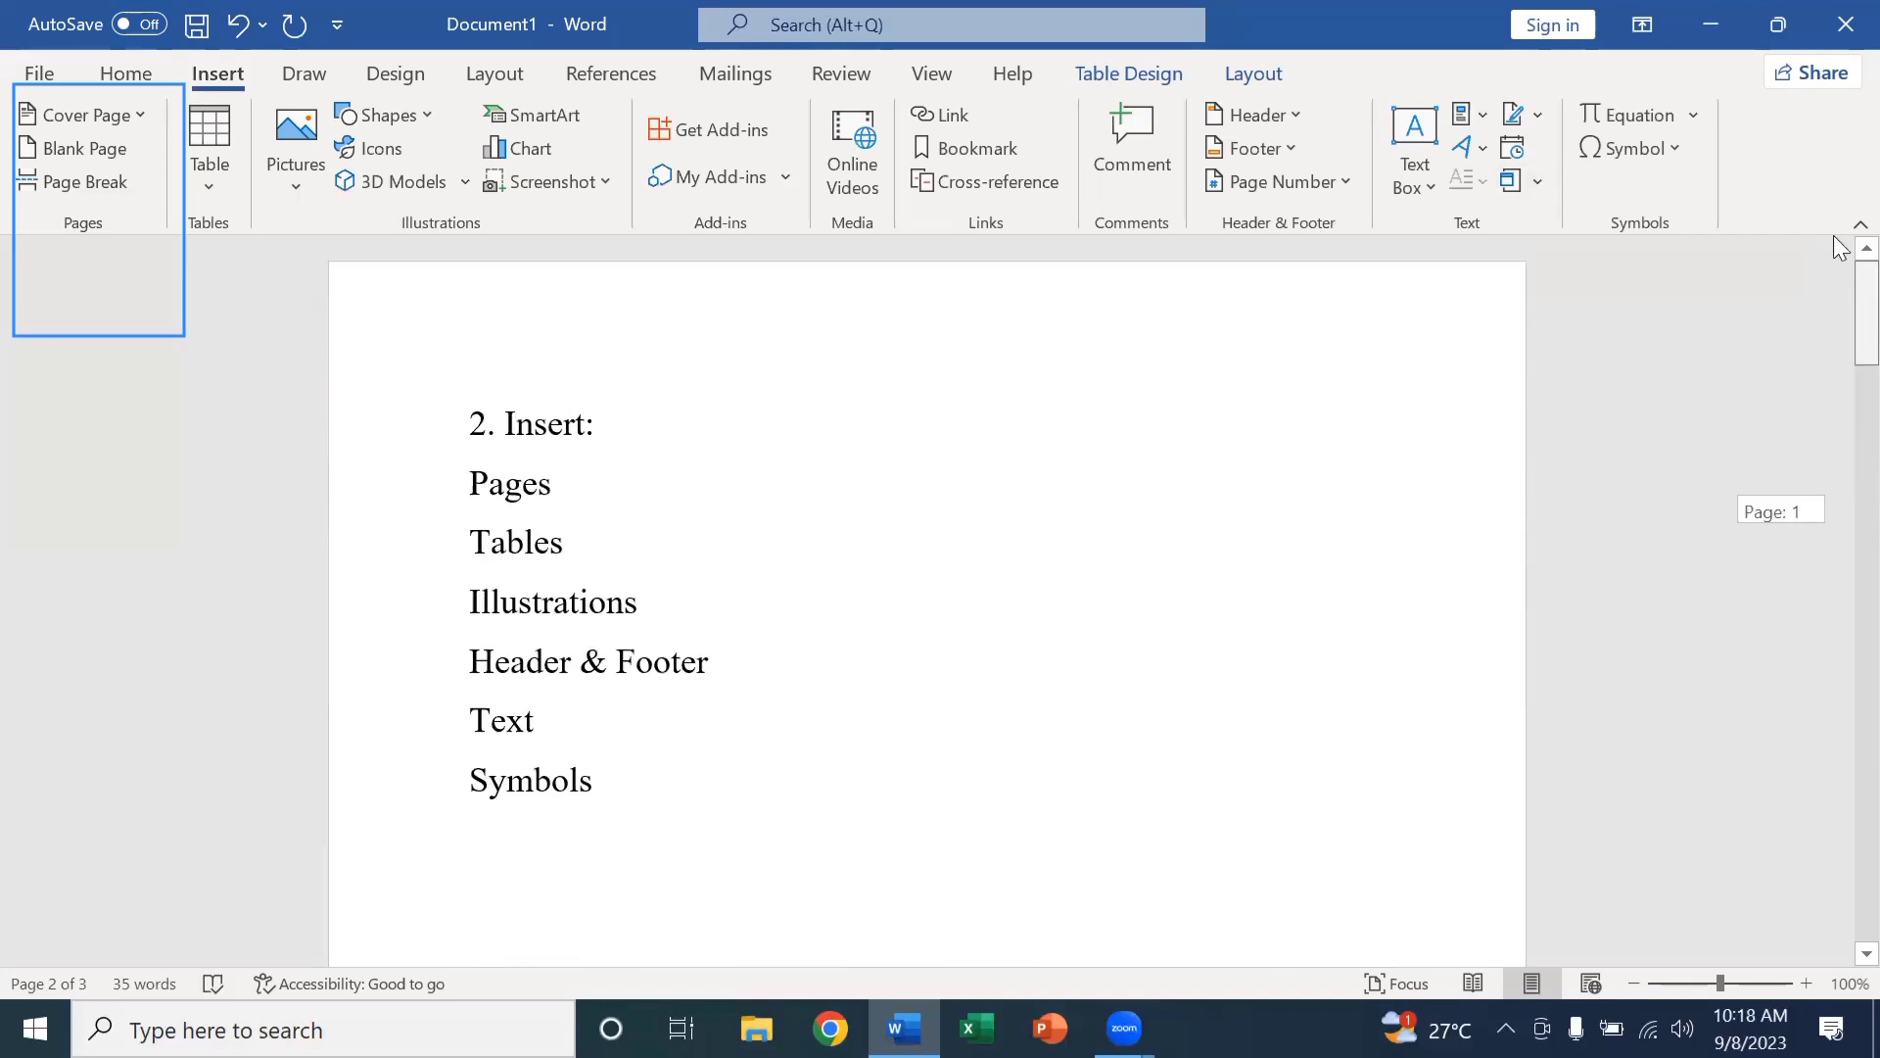
click(639, 605)
text(,)
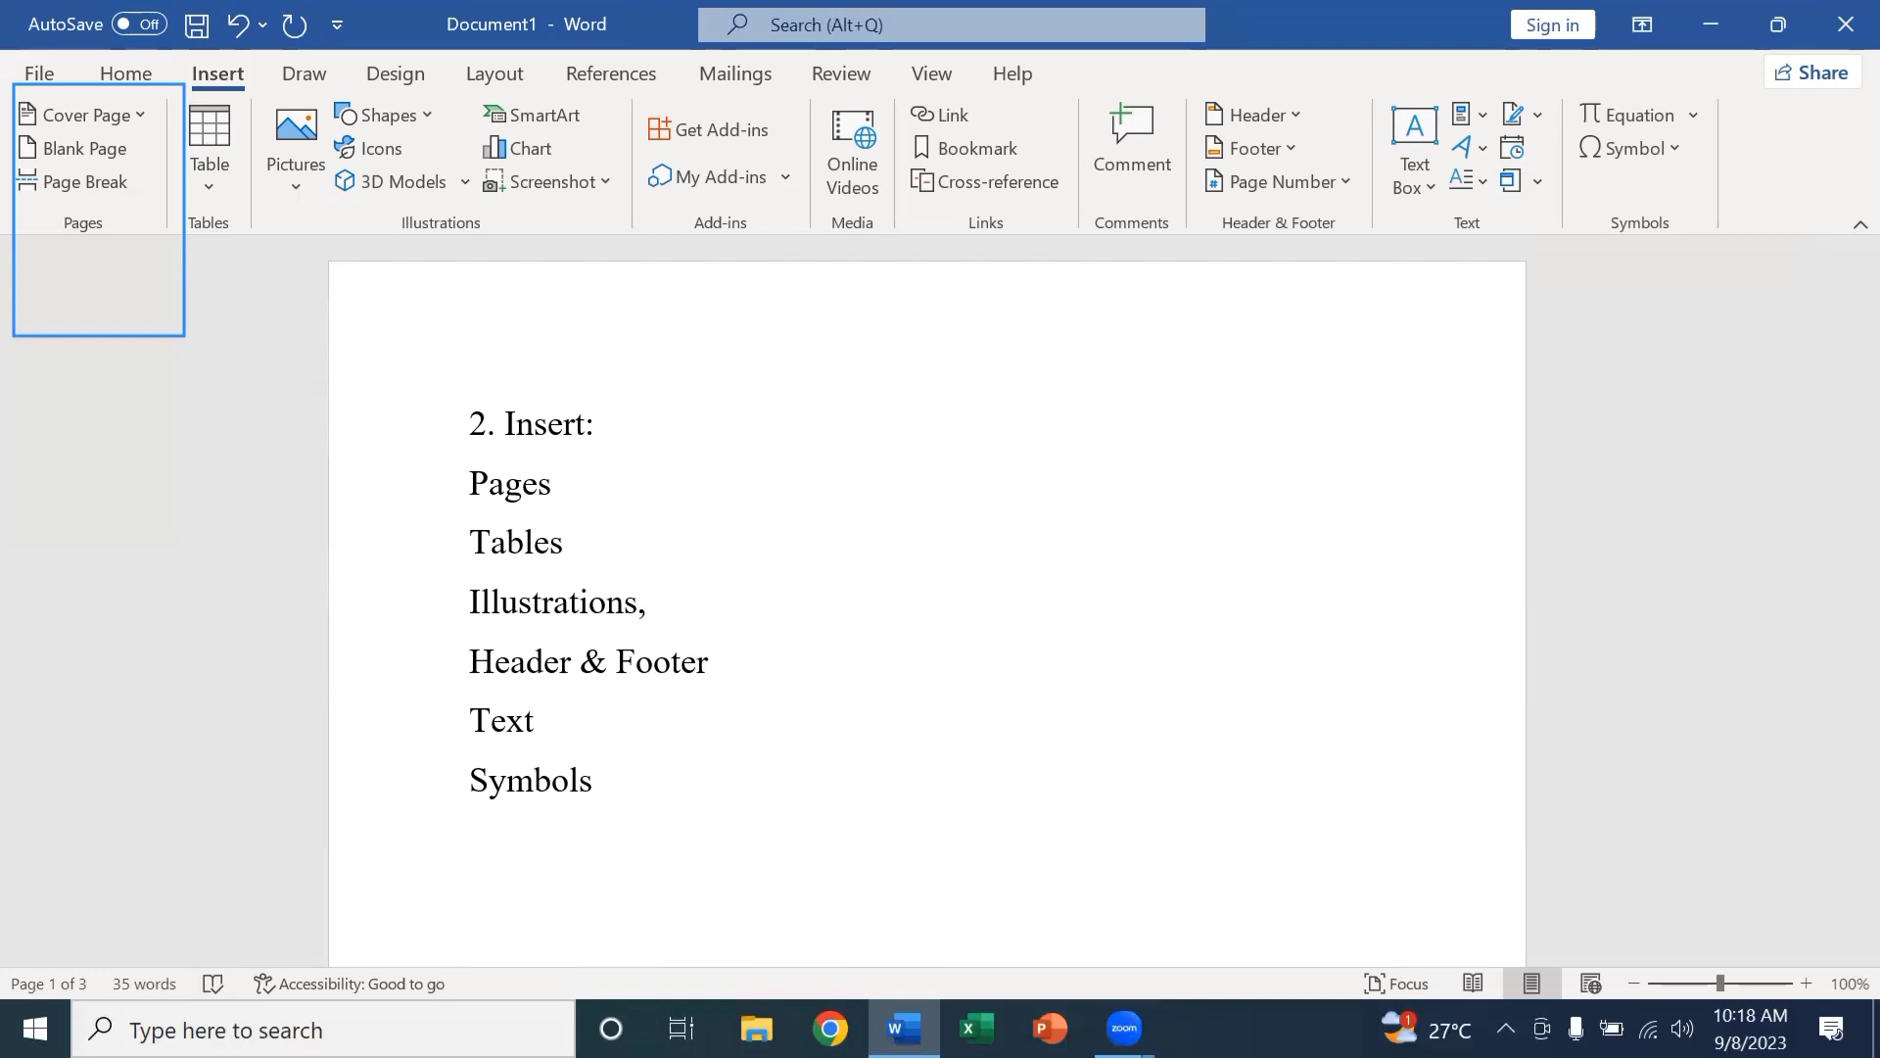
text( adding )
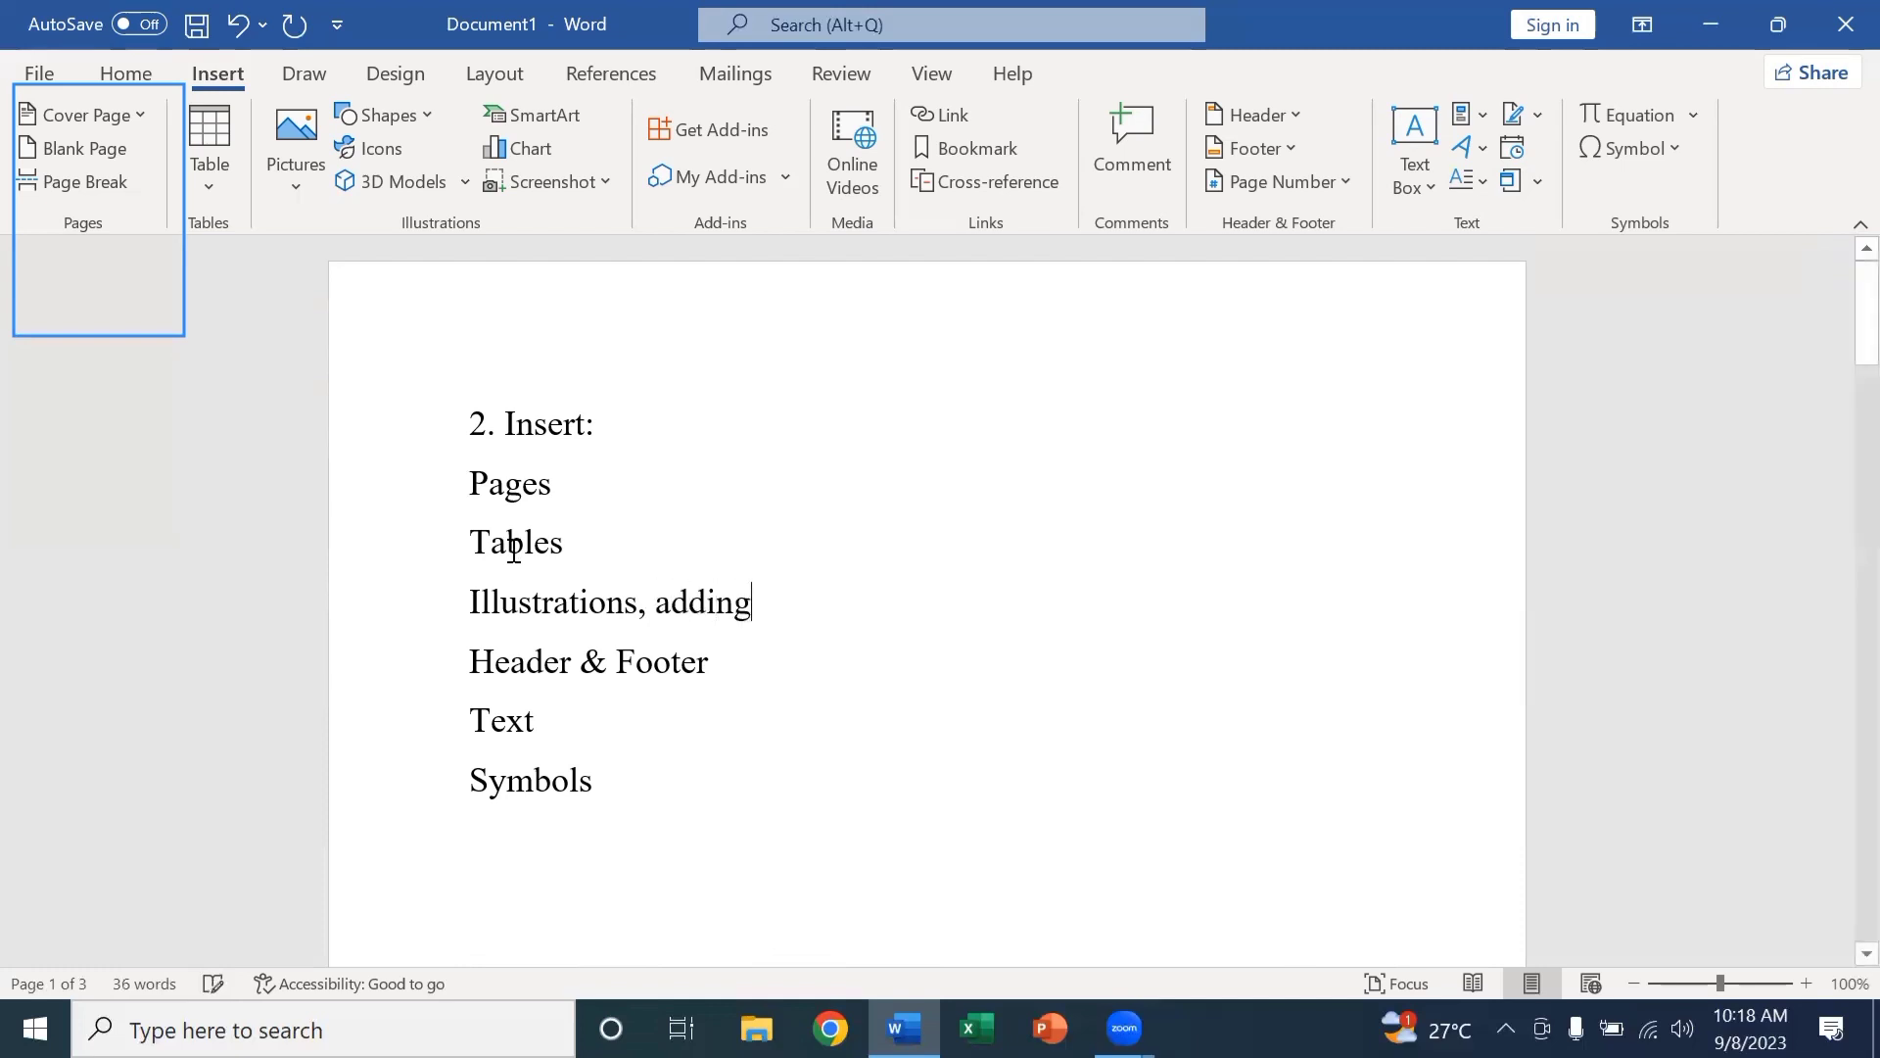
text(the pi)
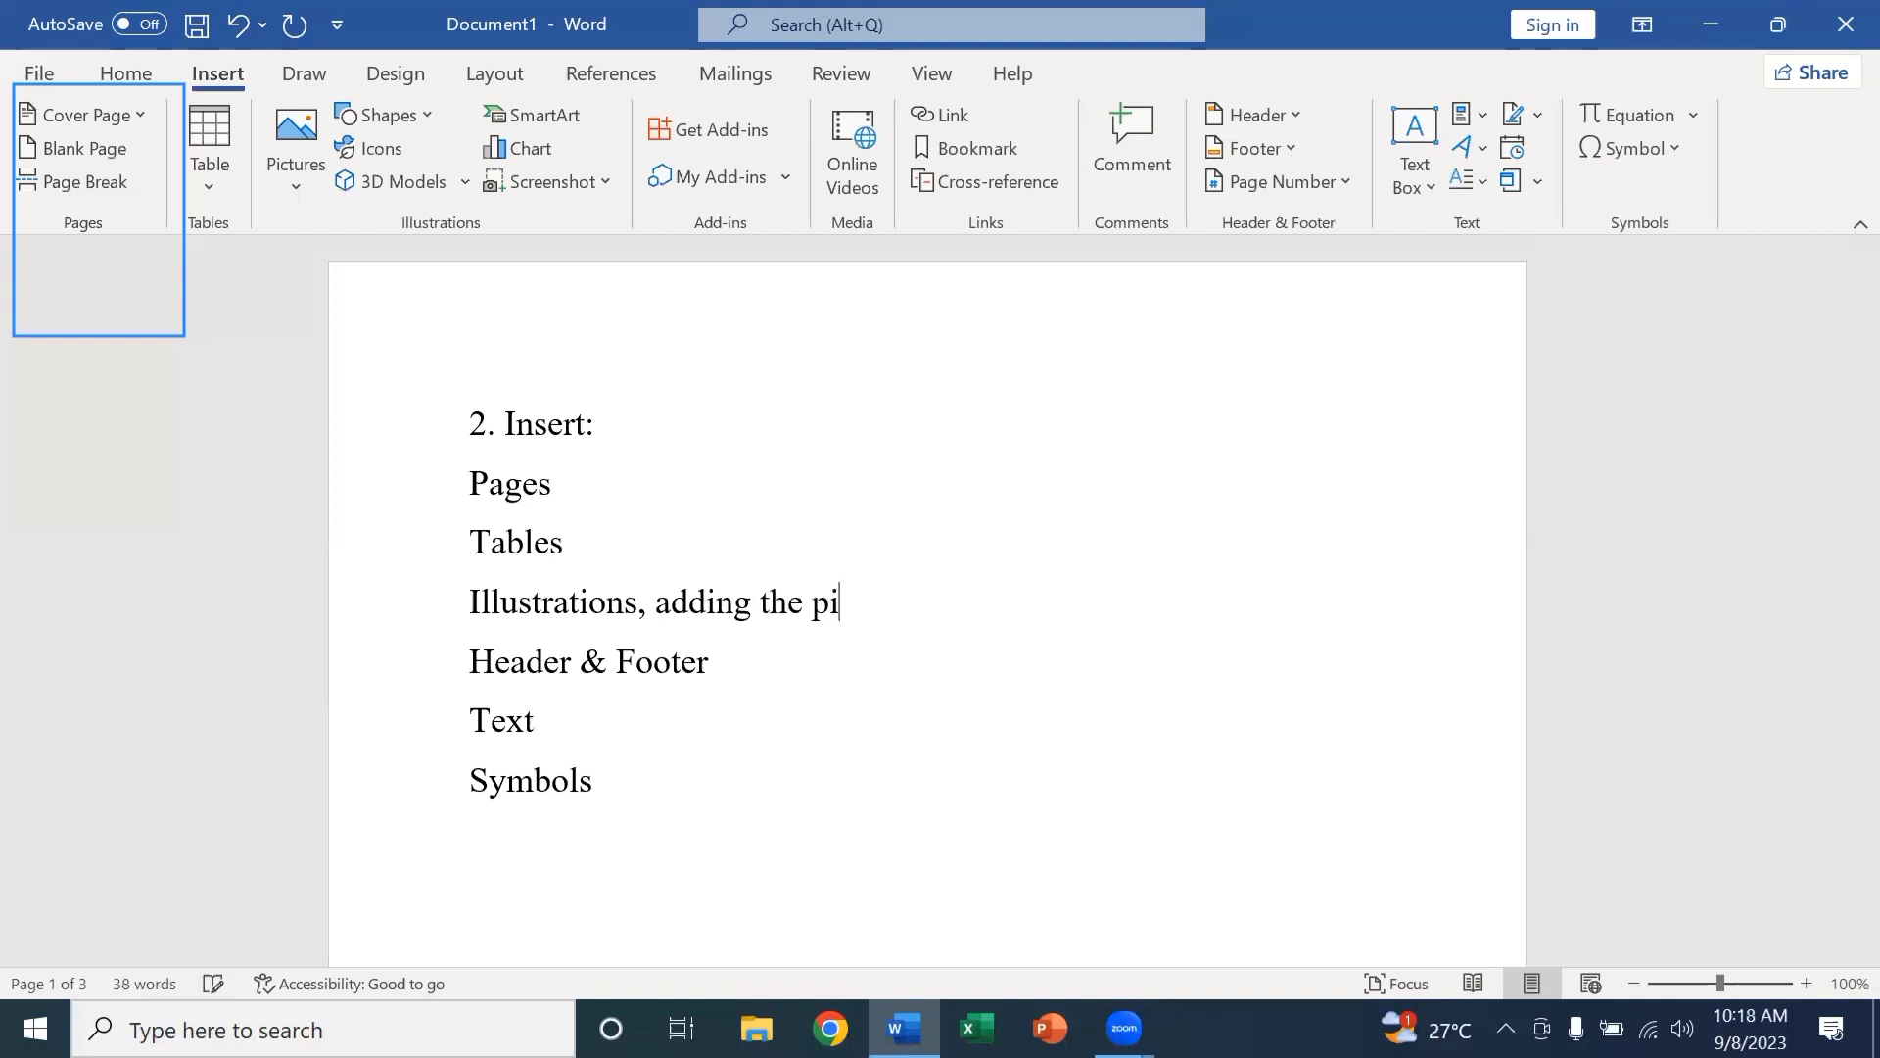
text(cture,)
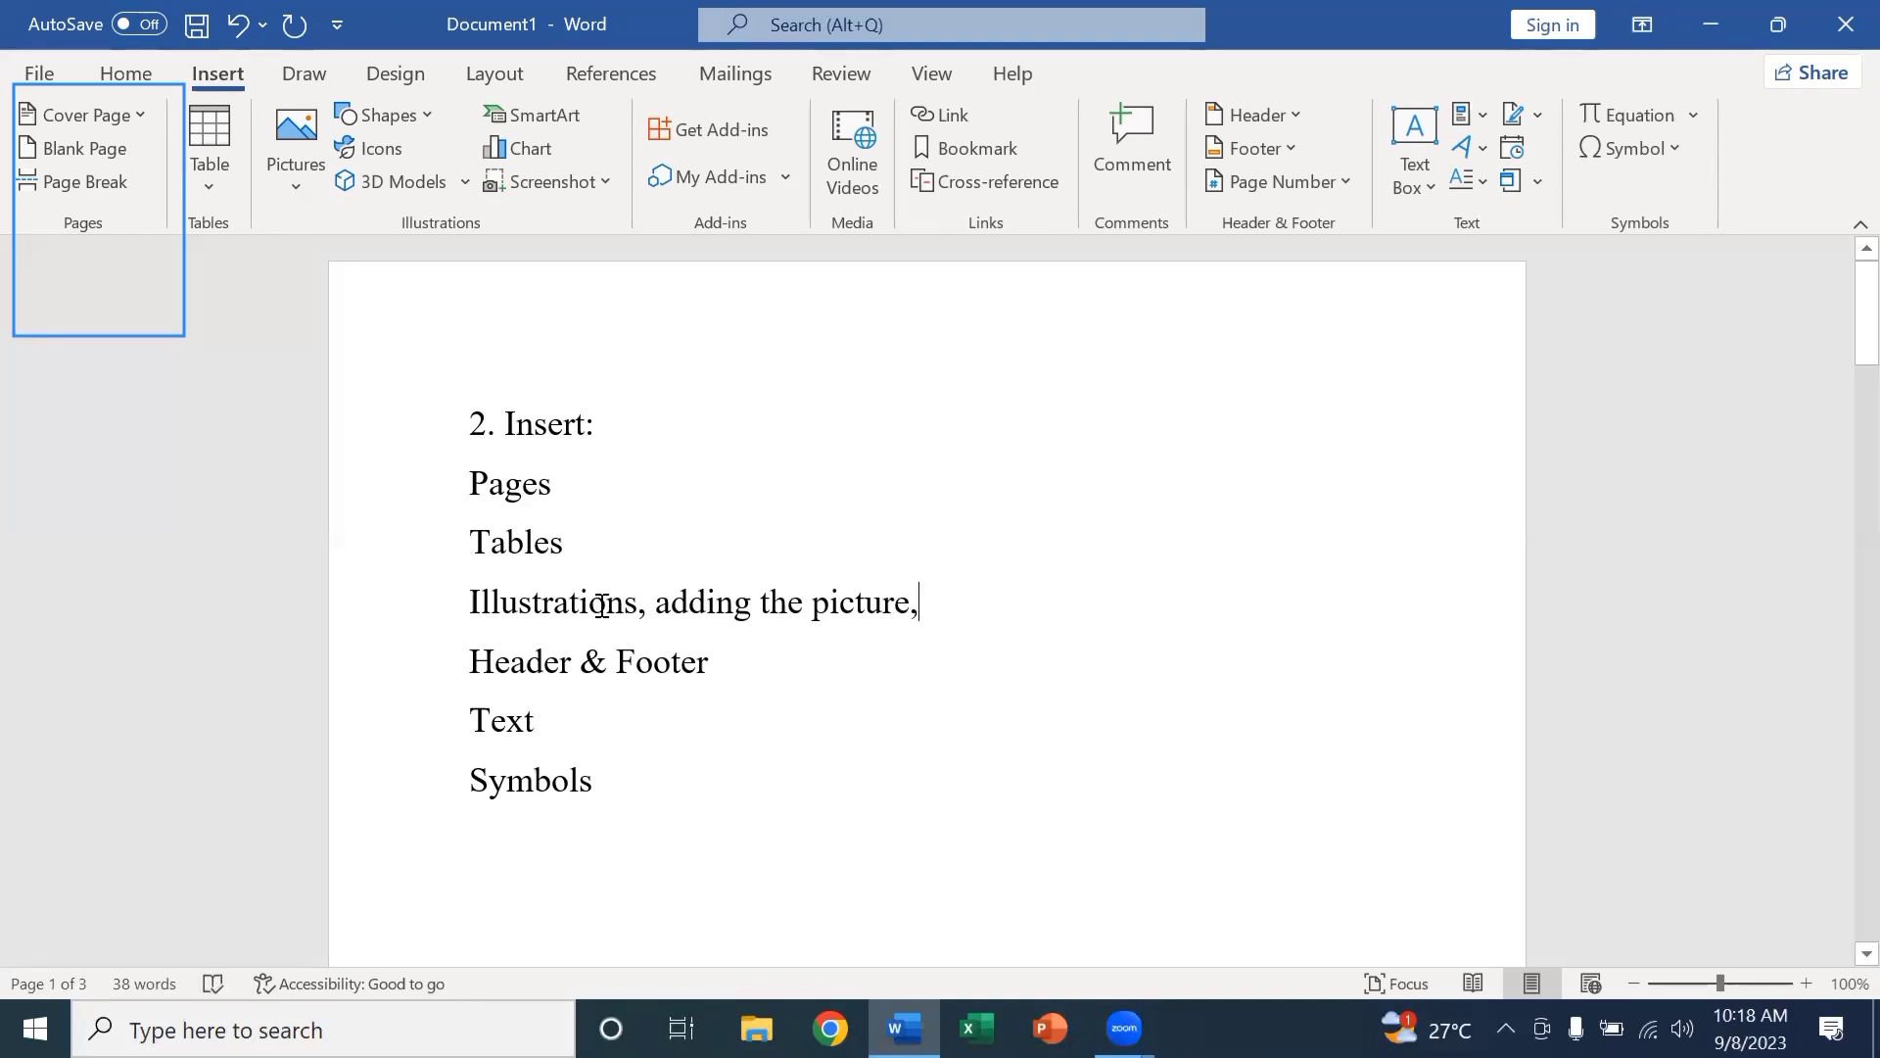
Replace the comma directly after "Illustrations" with a colon and return to the end of that line.
click(648, 602)
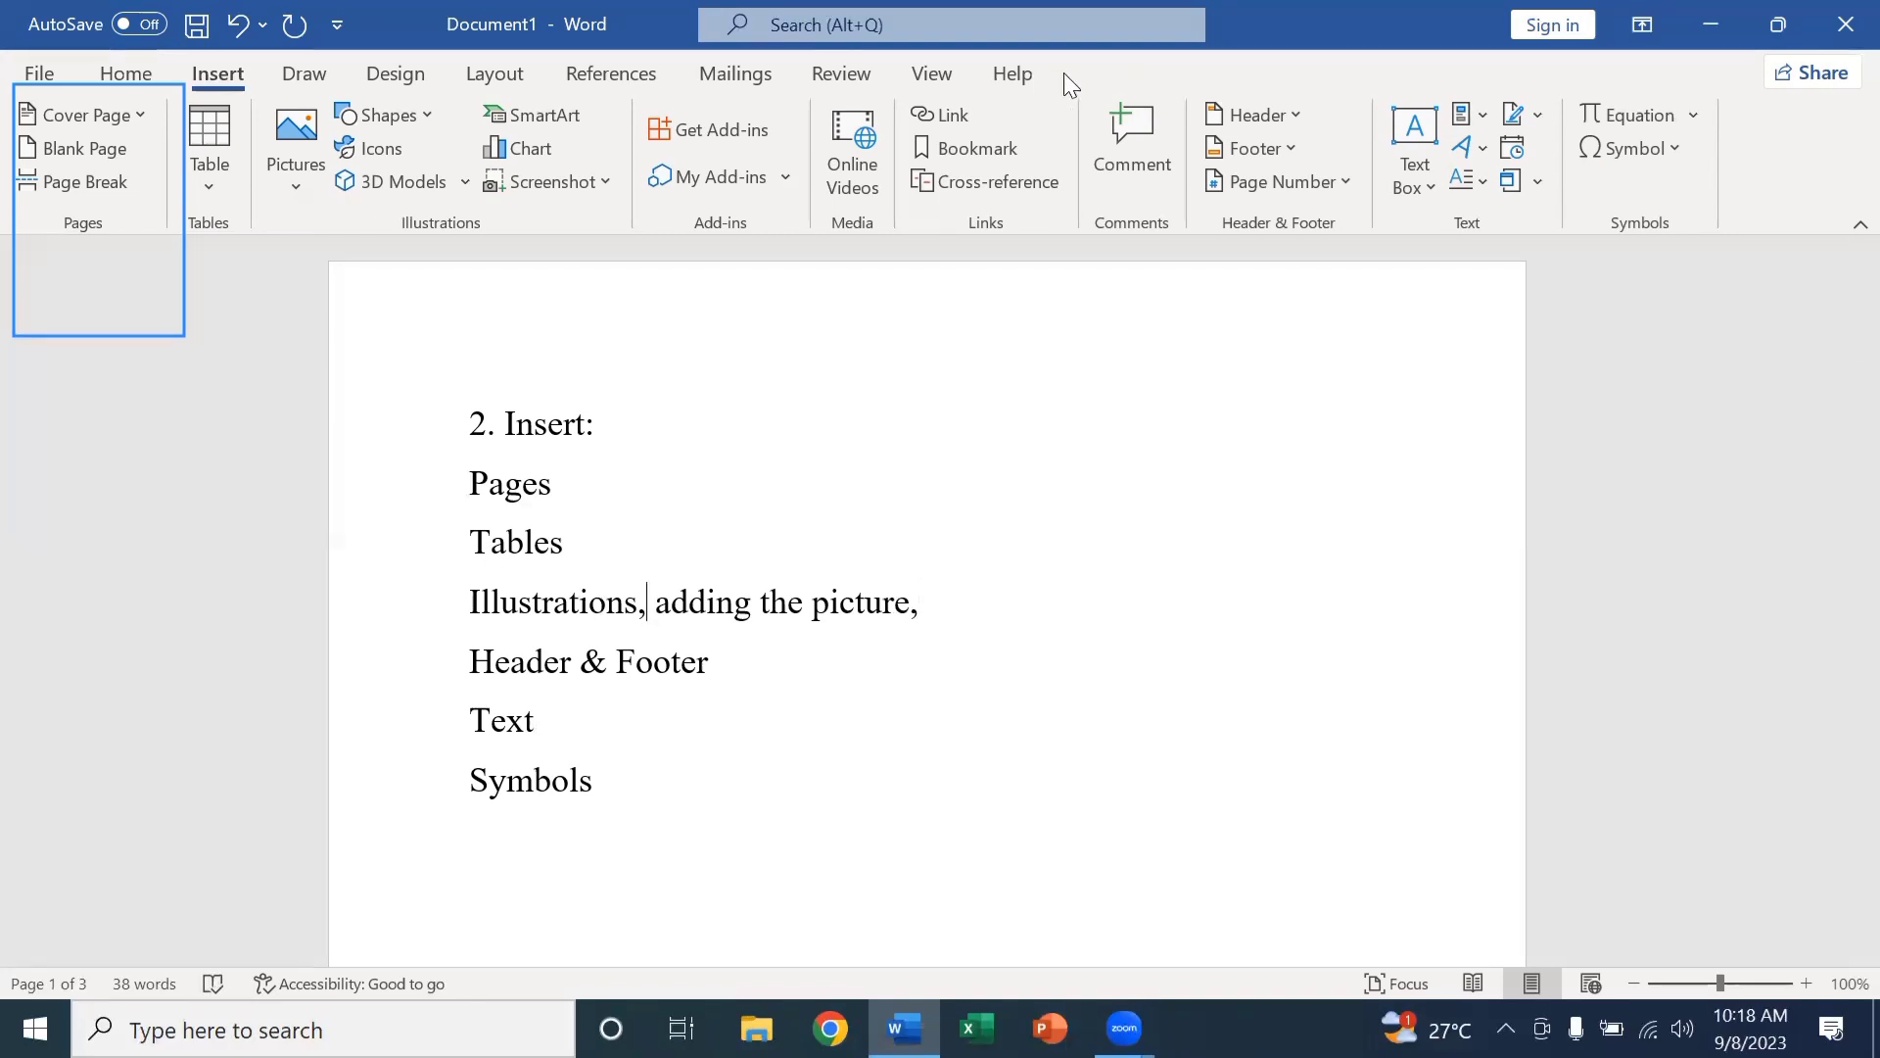
key(BackSpace)
text(:)
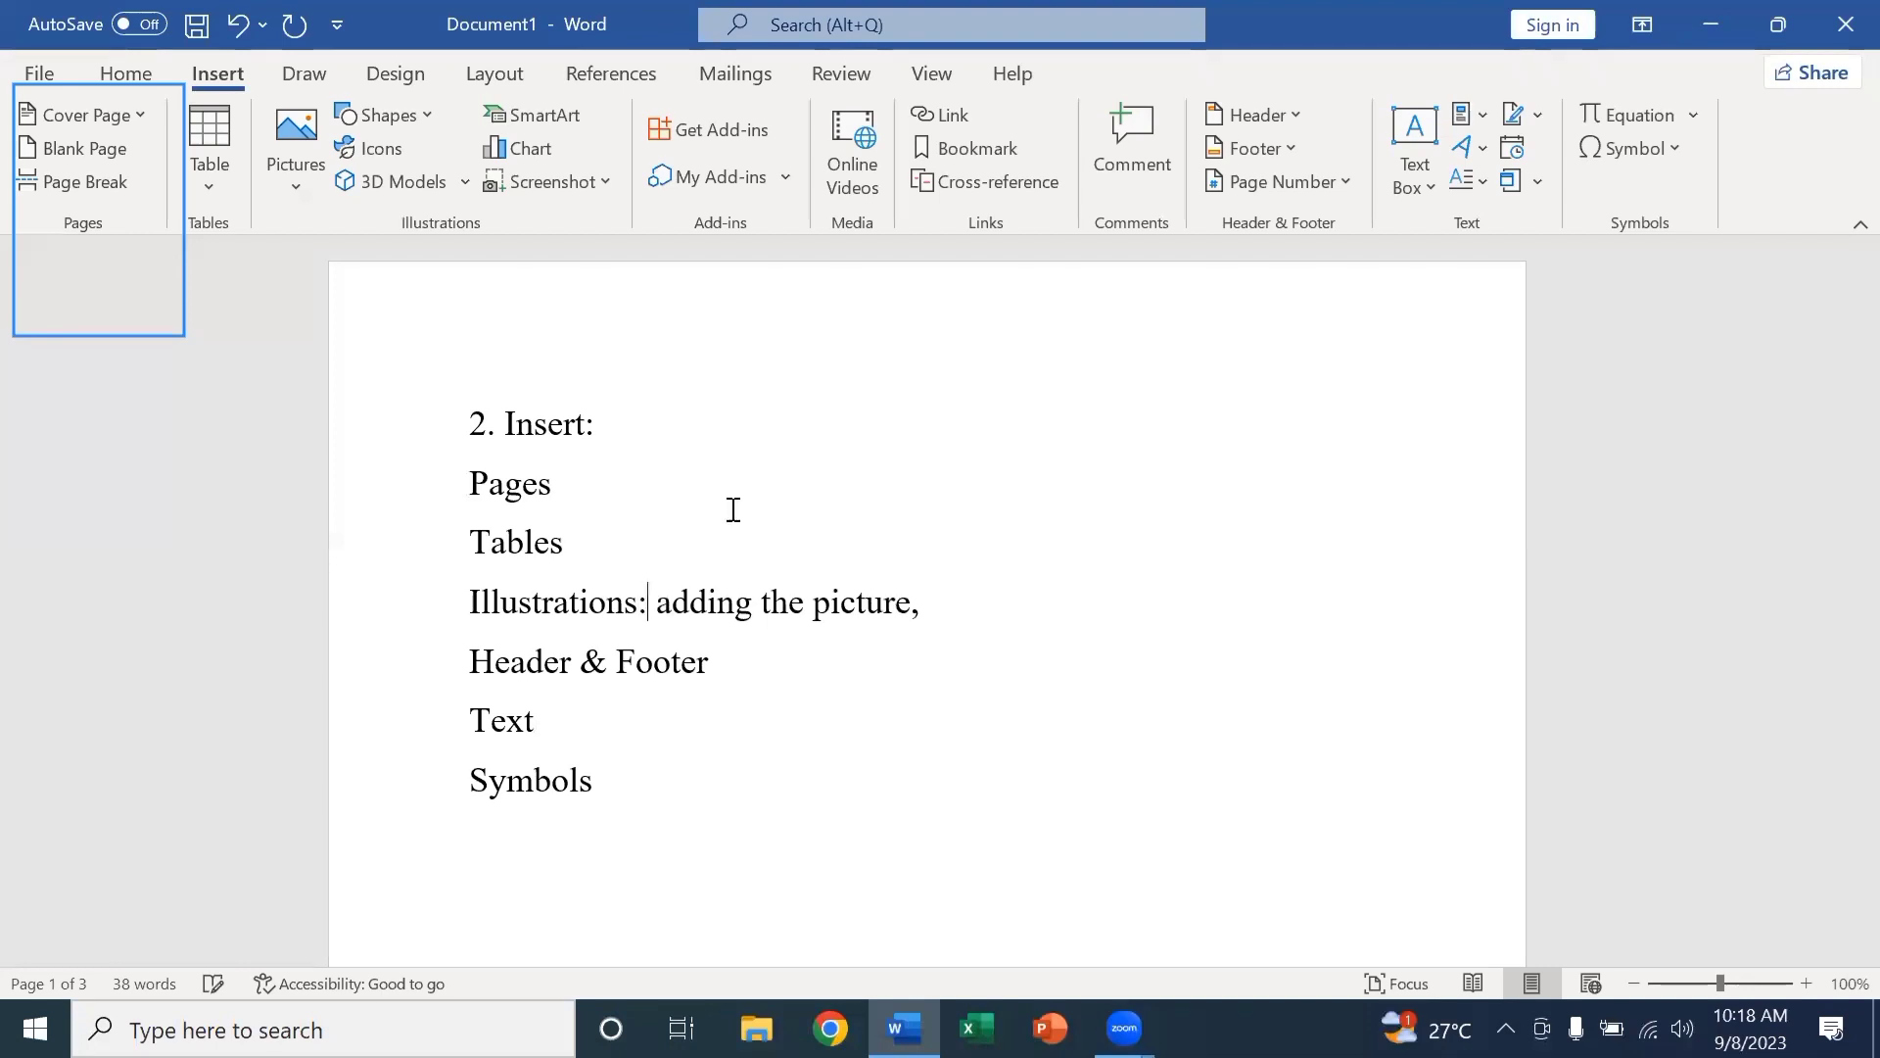
click(974, 602)
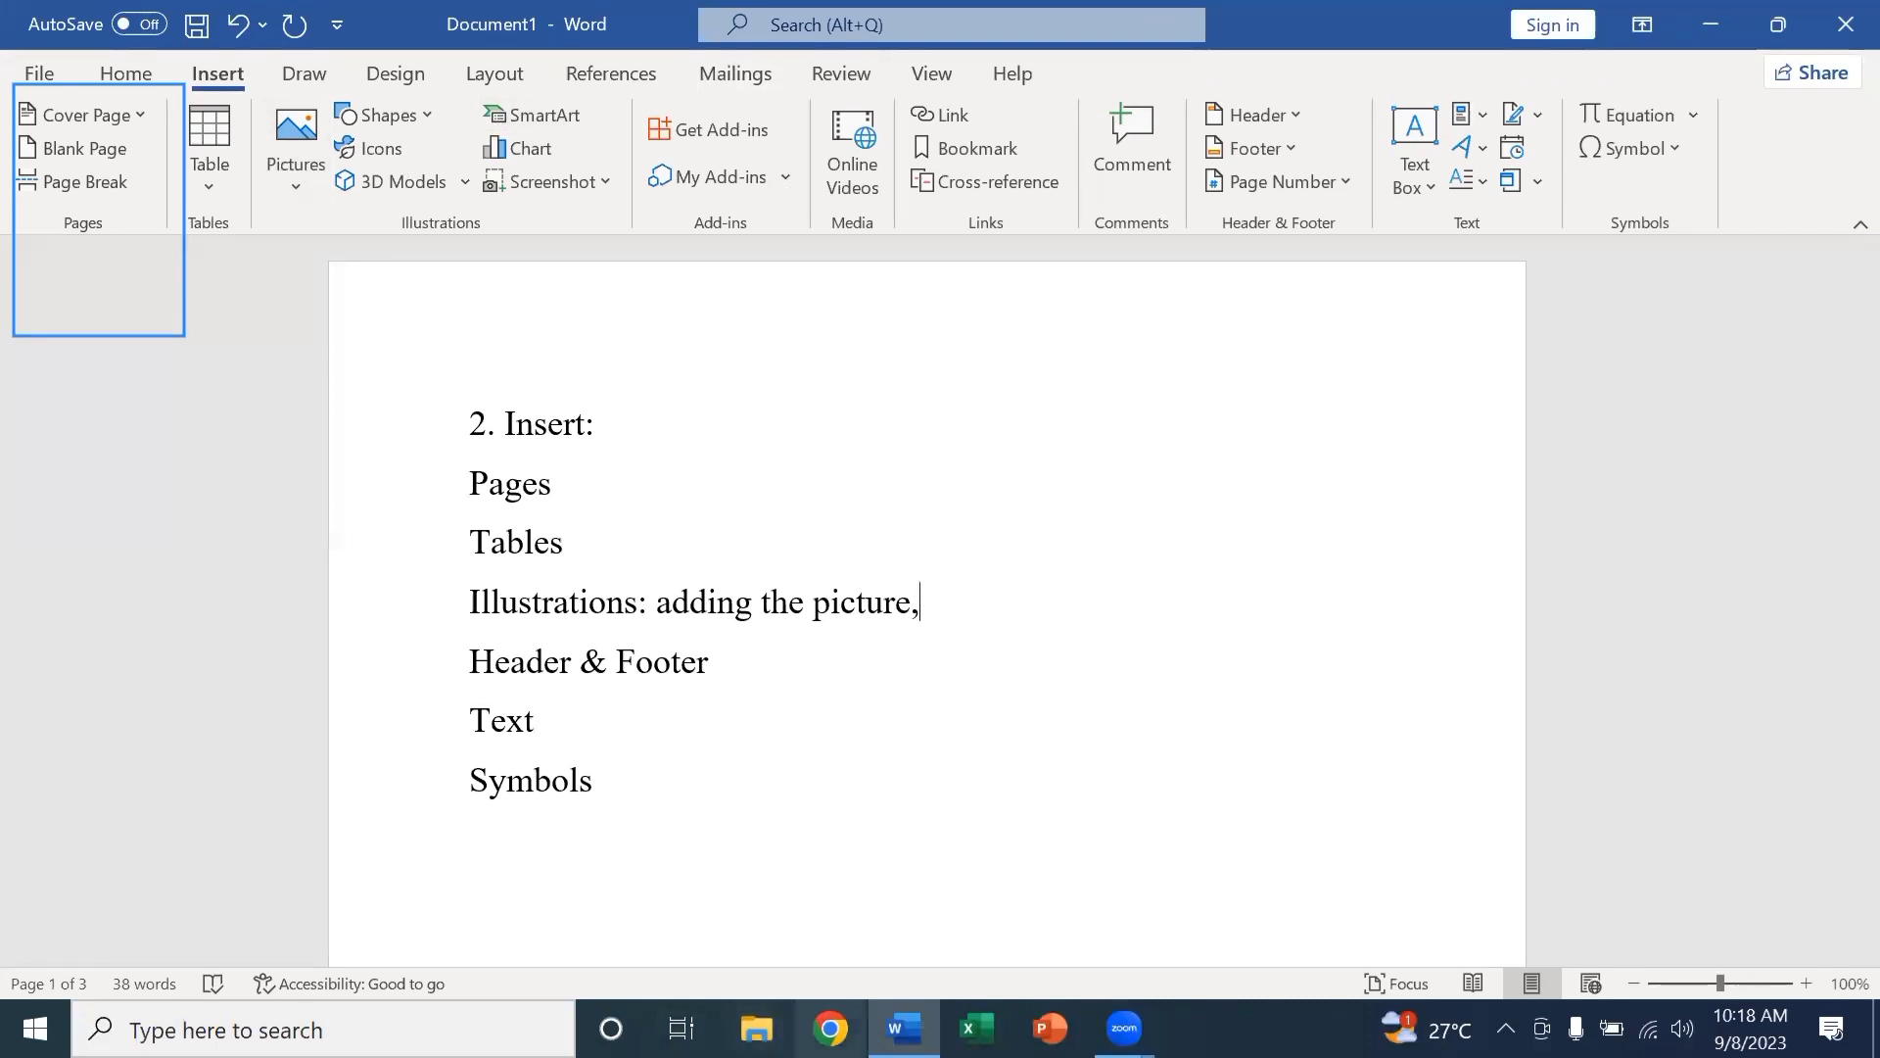
Switch to Chrome, search Google for "allama iqbal" and show the image results.
click(831, 1028)
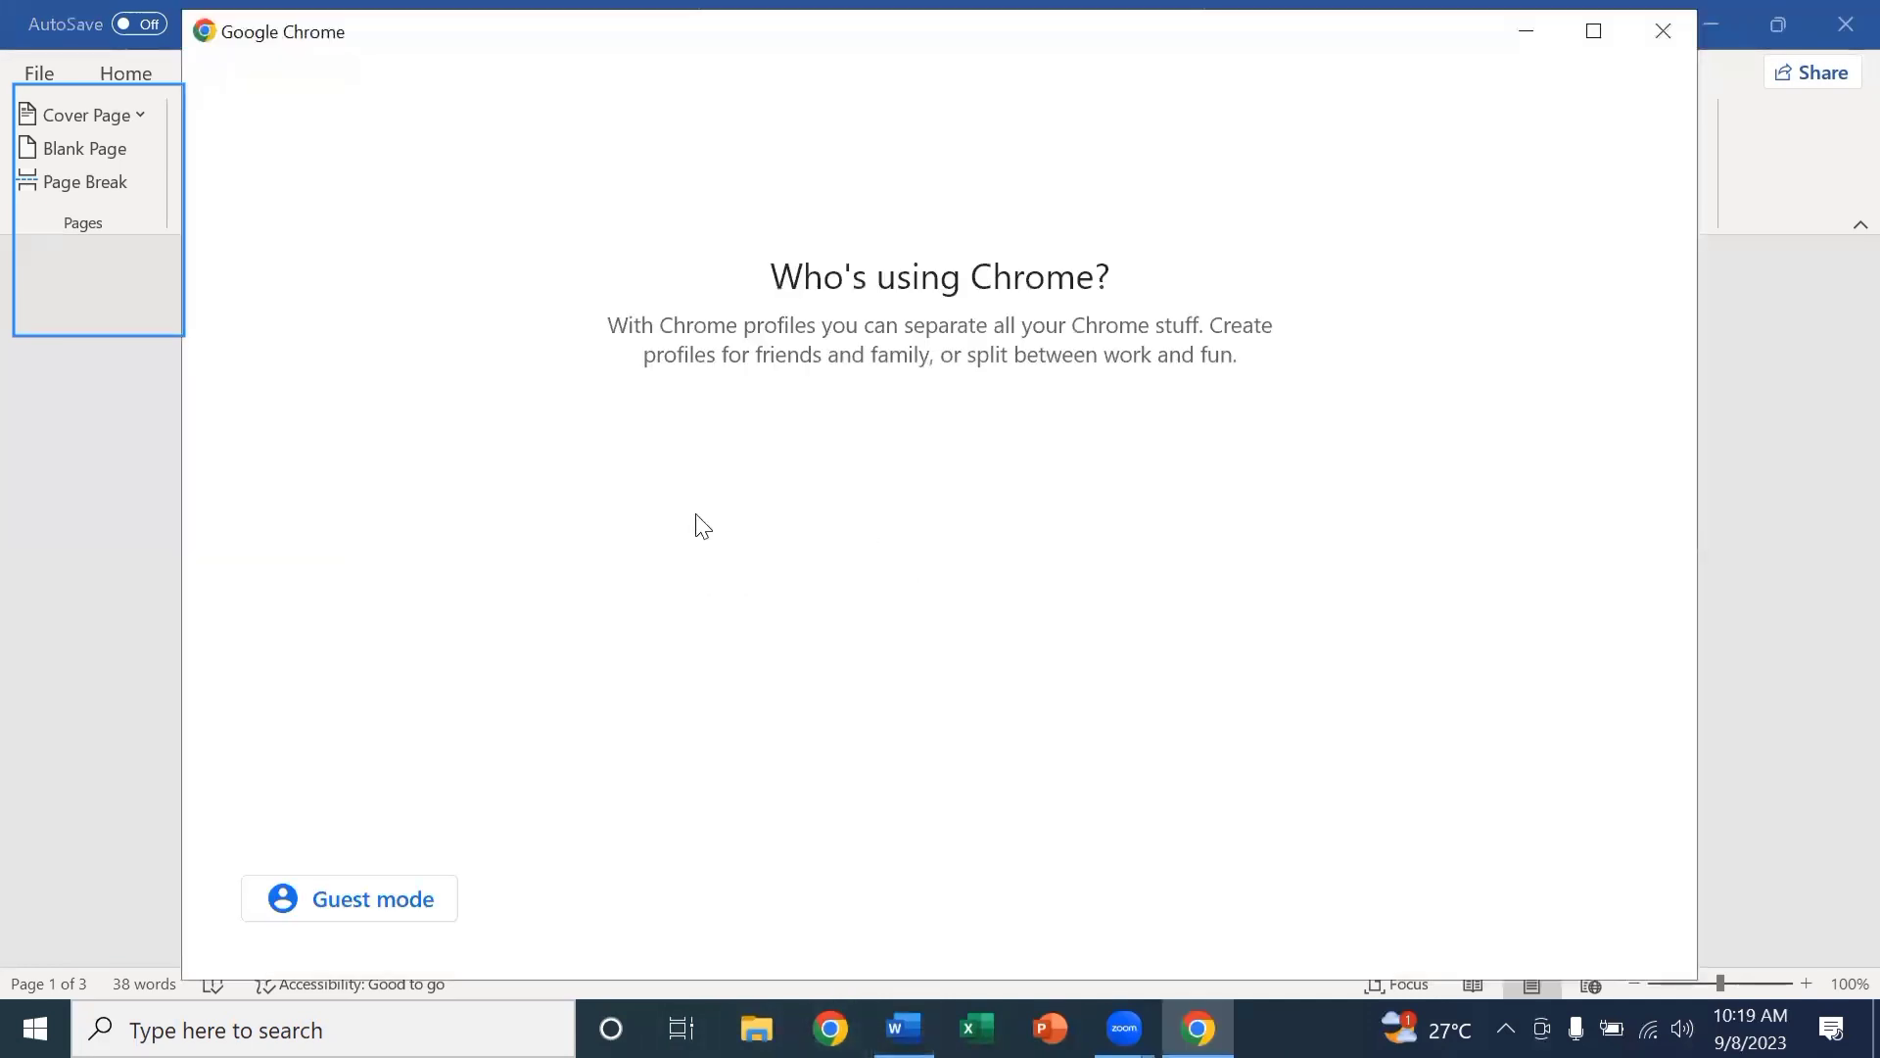
click(572, 581)
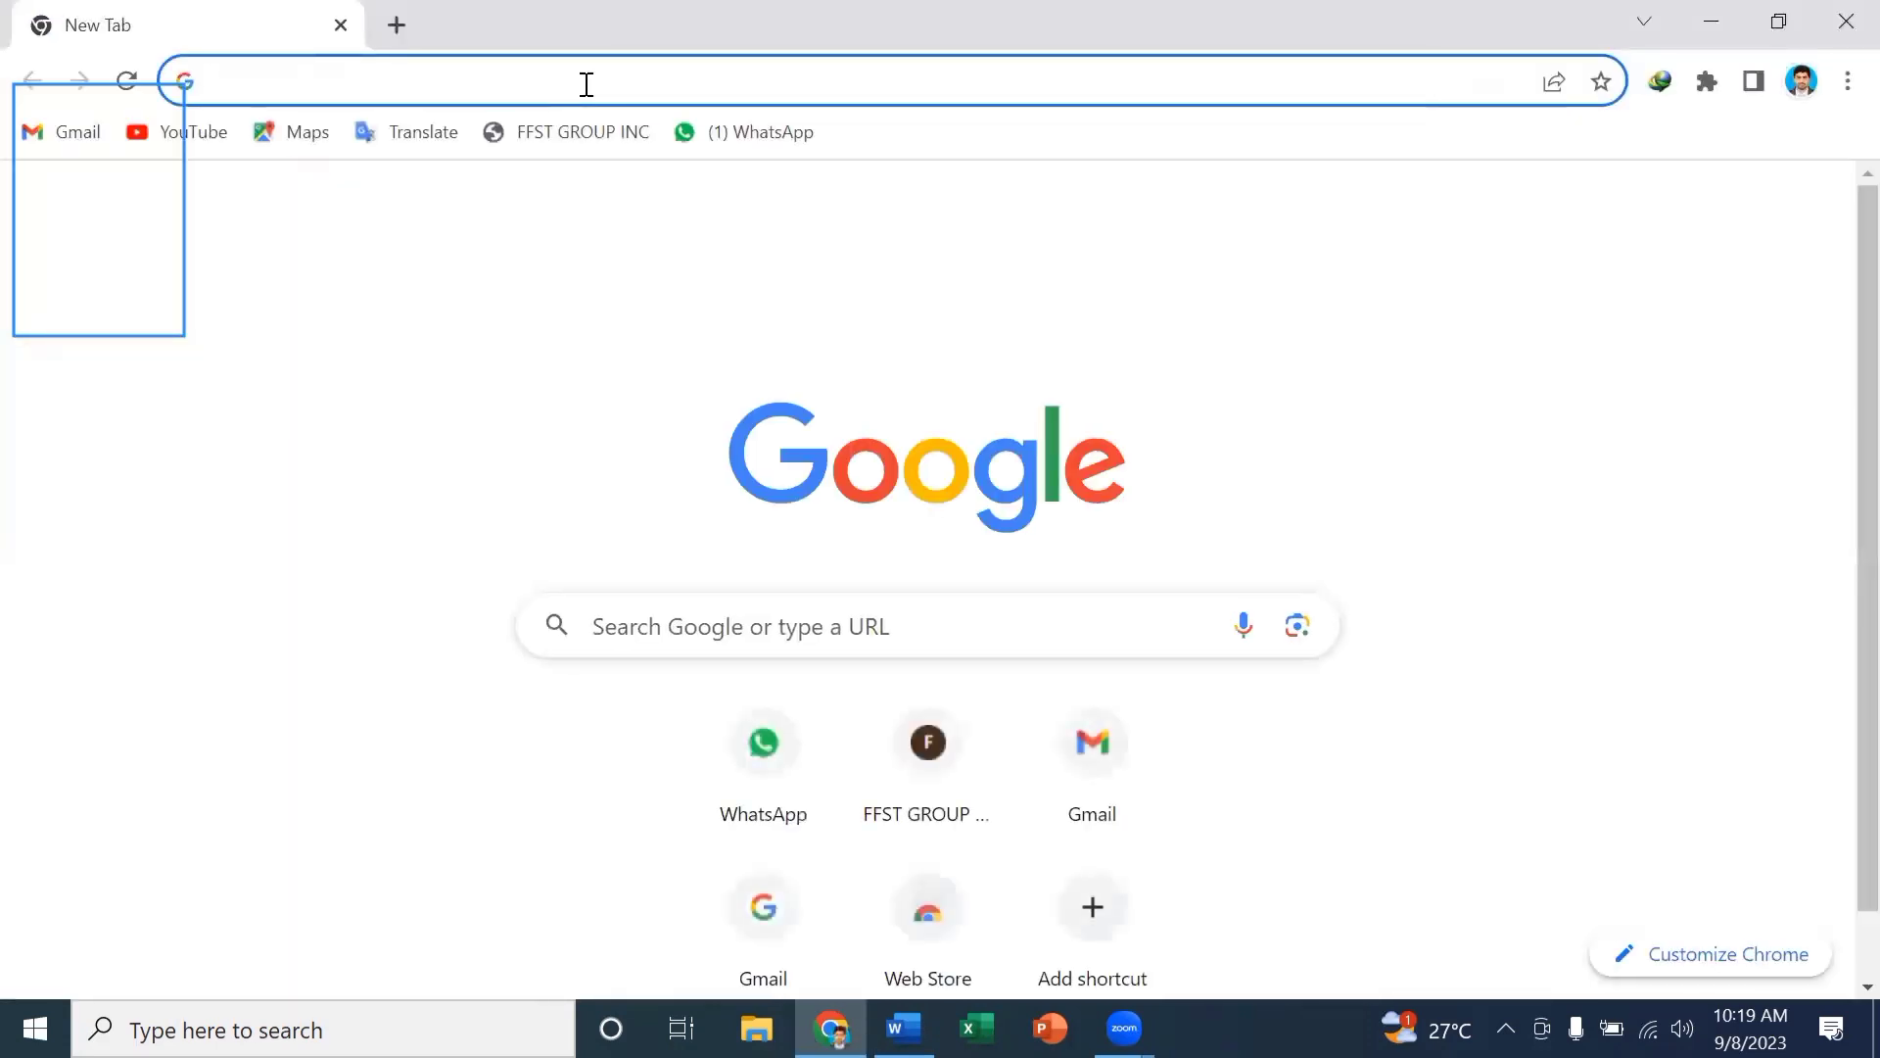
text(allama)
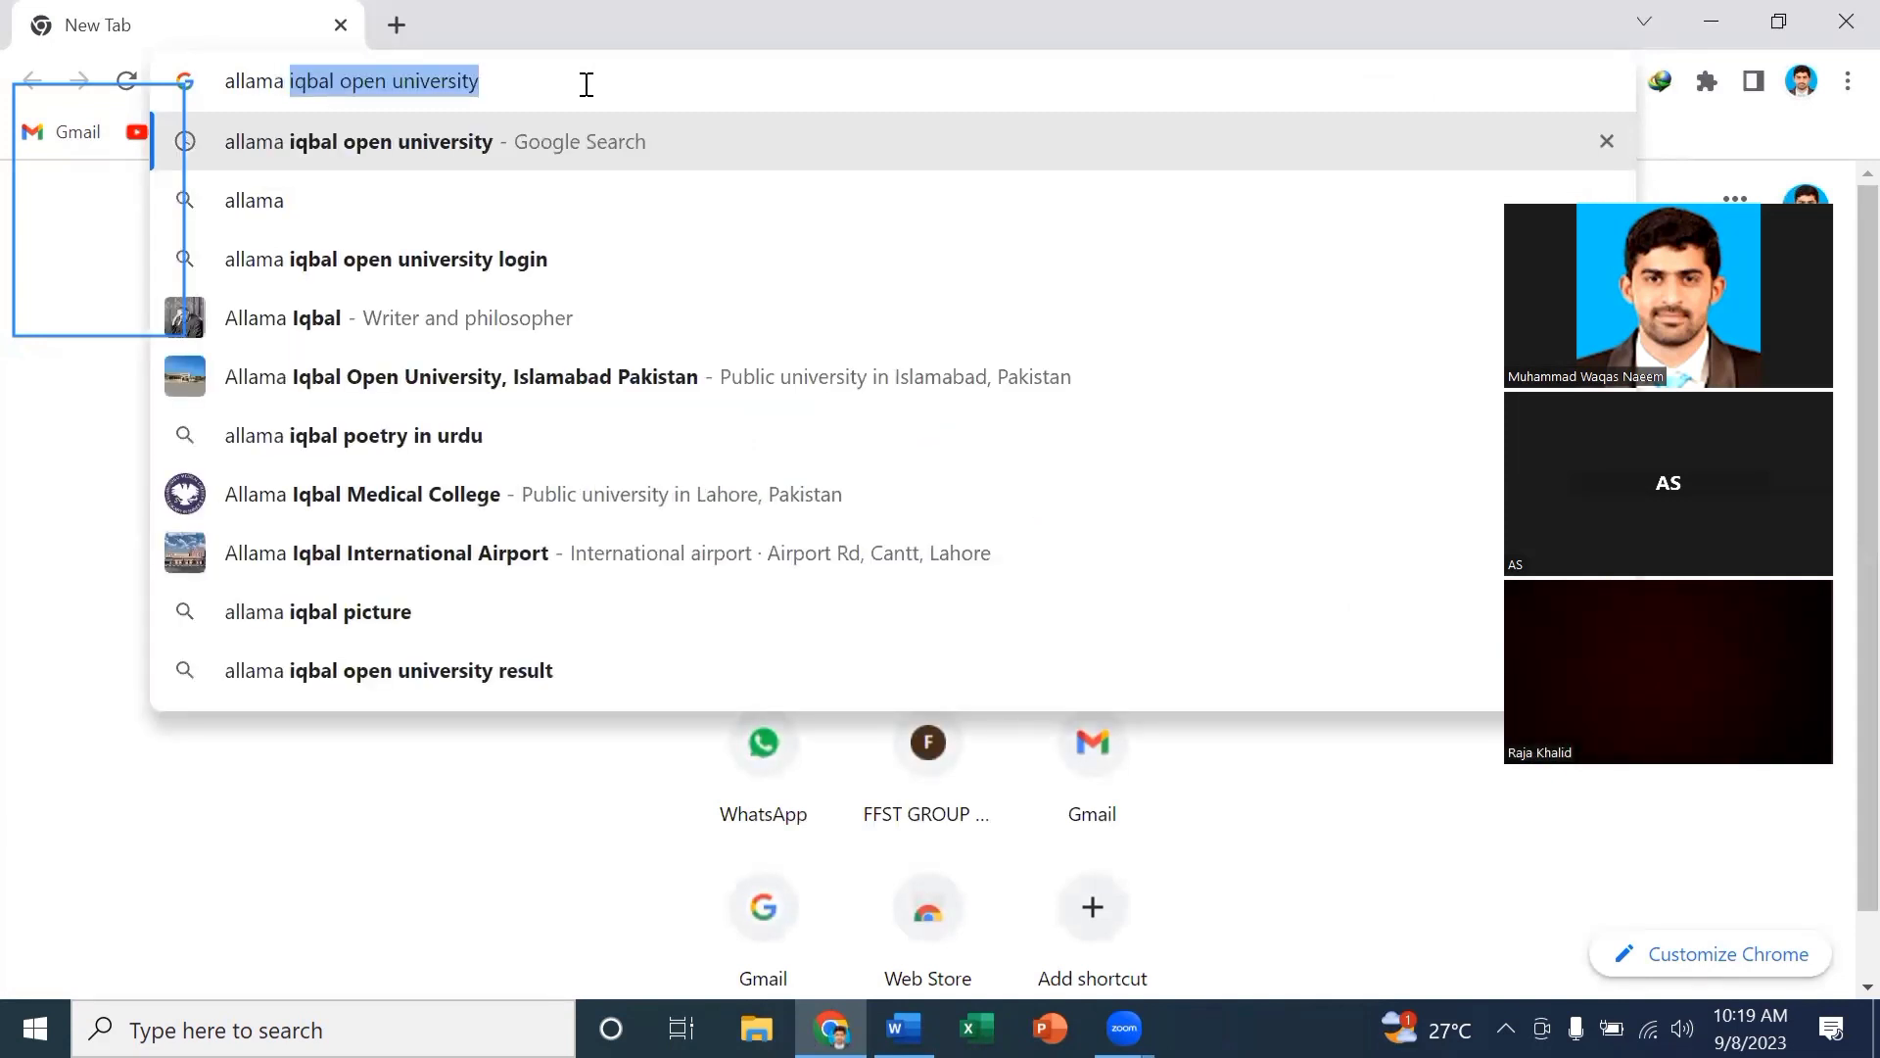
key(Right)
key(BackSpace)
key(BackSpace)
key(BackSpace)
key(BackSpace)
key(BackSpace)
key(BackSpace)
key(BackSpace)
key(BackSpace)
key(BackSpace)
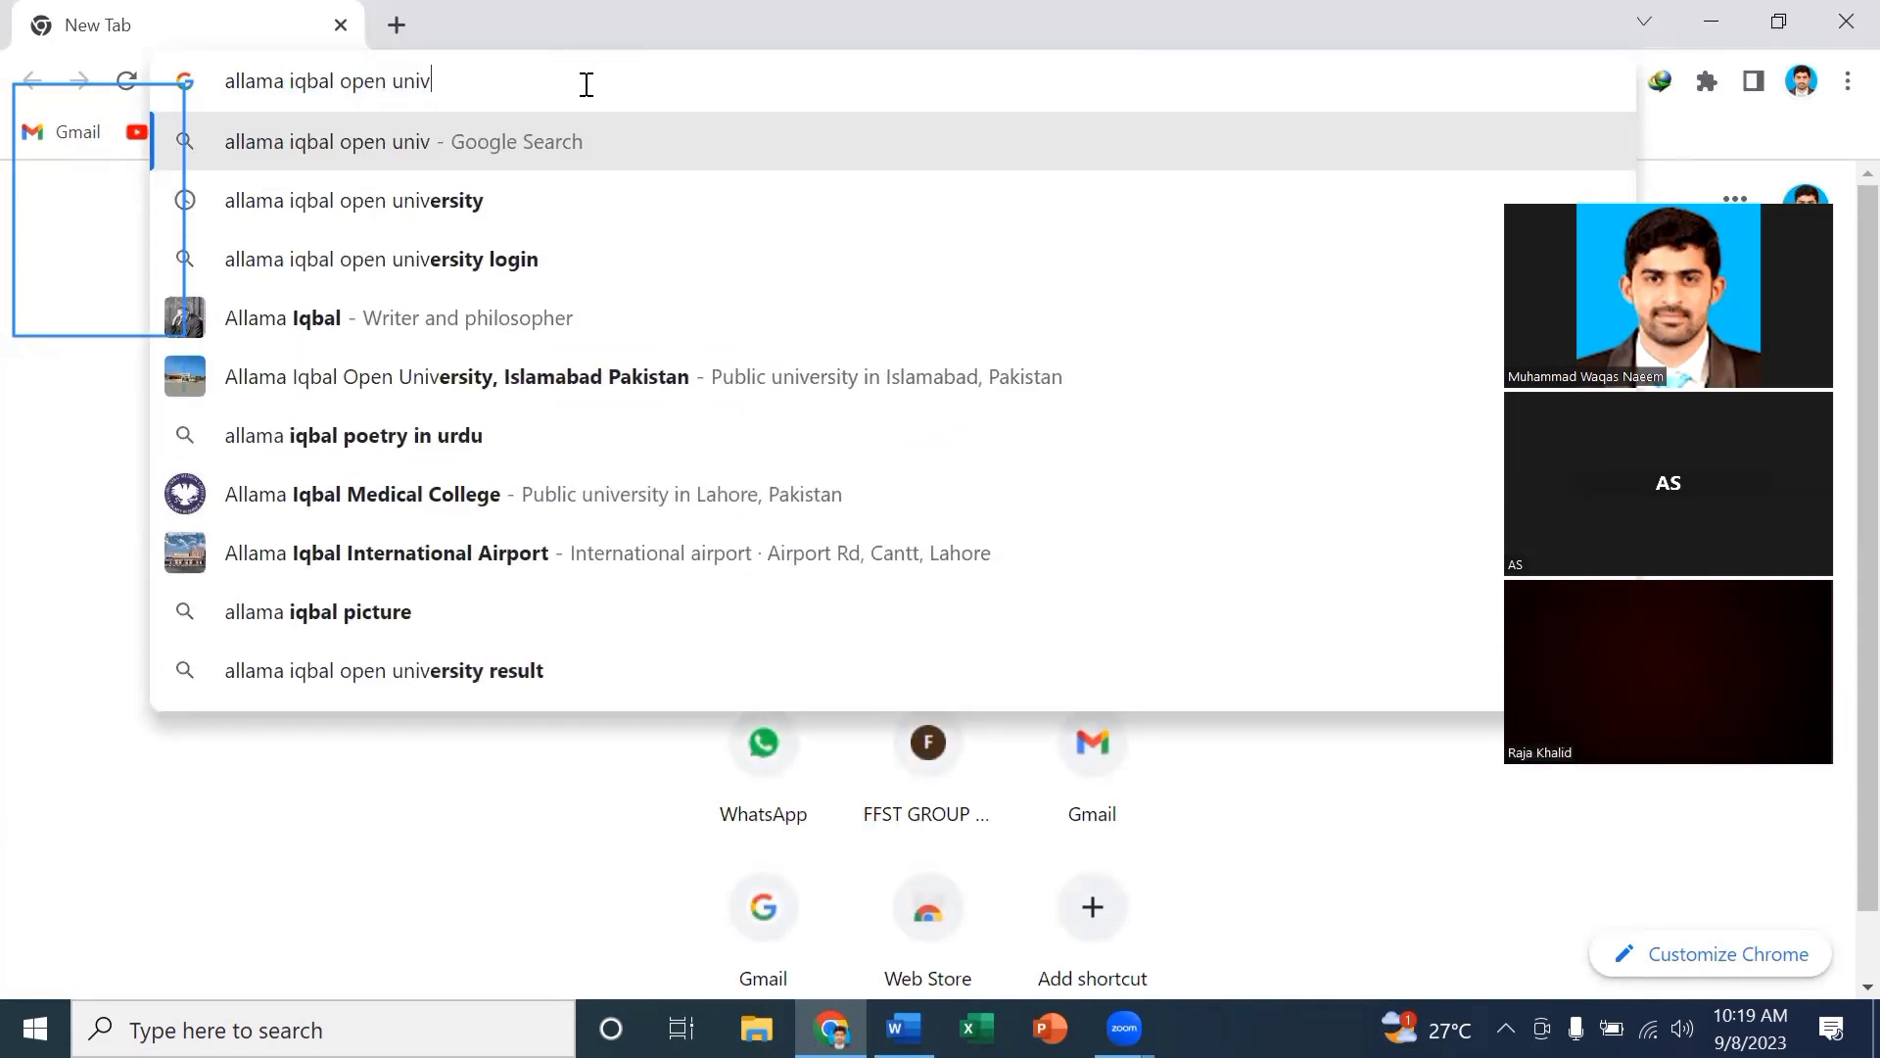
key(BackSpace)
key(BackSpace)
key(BackSpace)
key(BackSpace)
key(BackSpace)
key(BackSpace)
key(BackSpace)
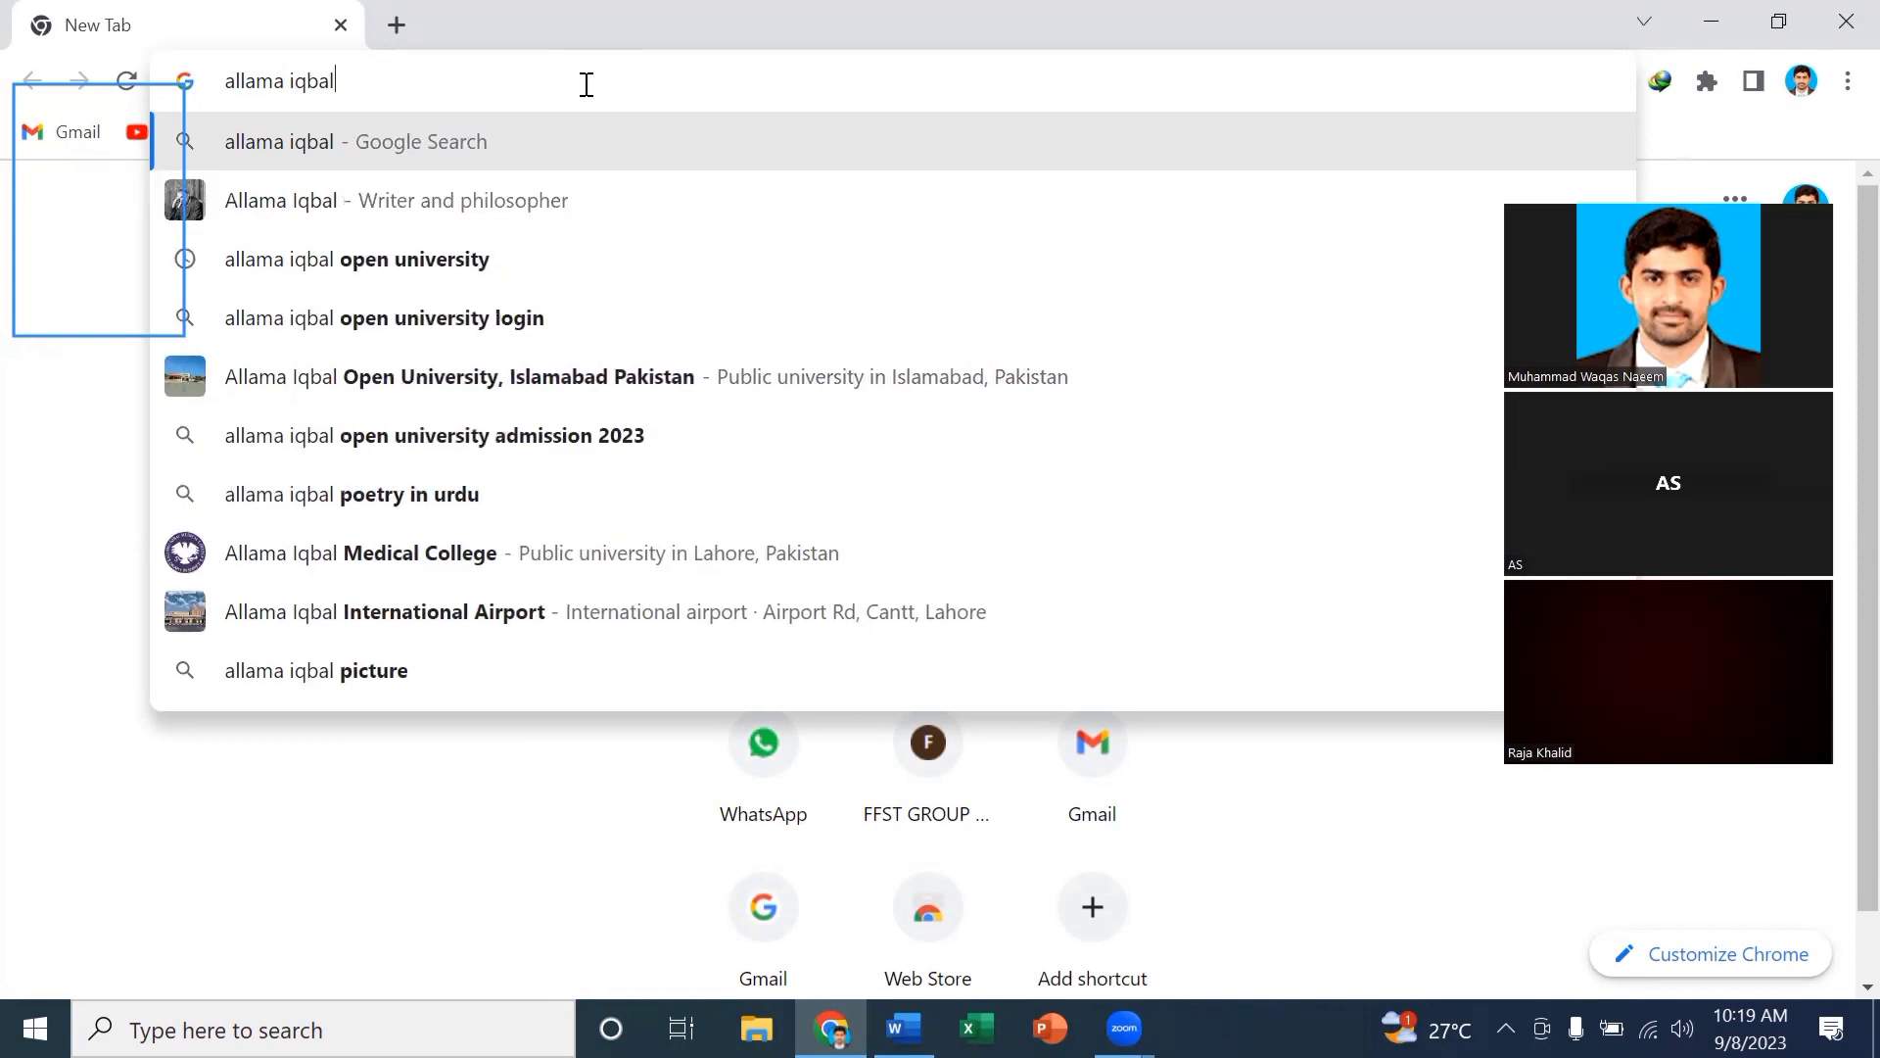
key(Return)
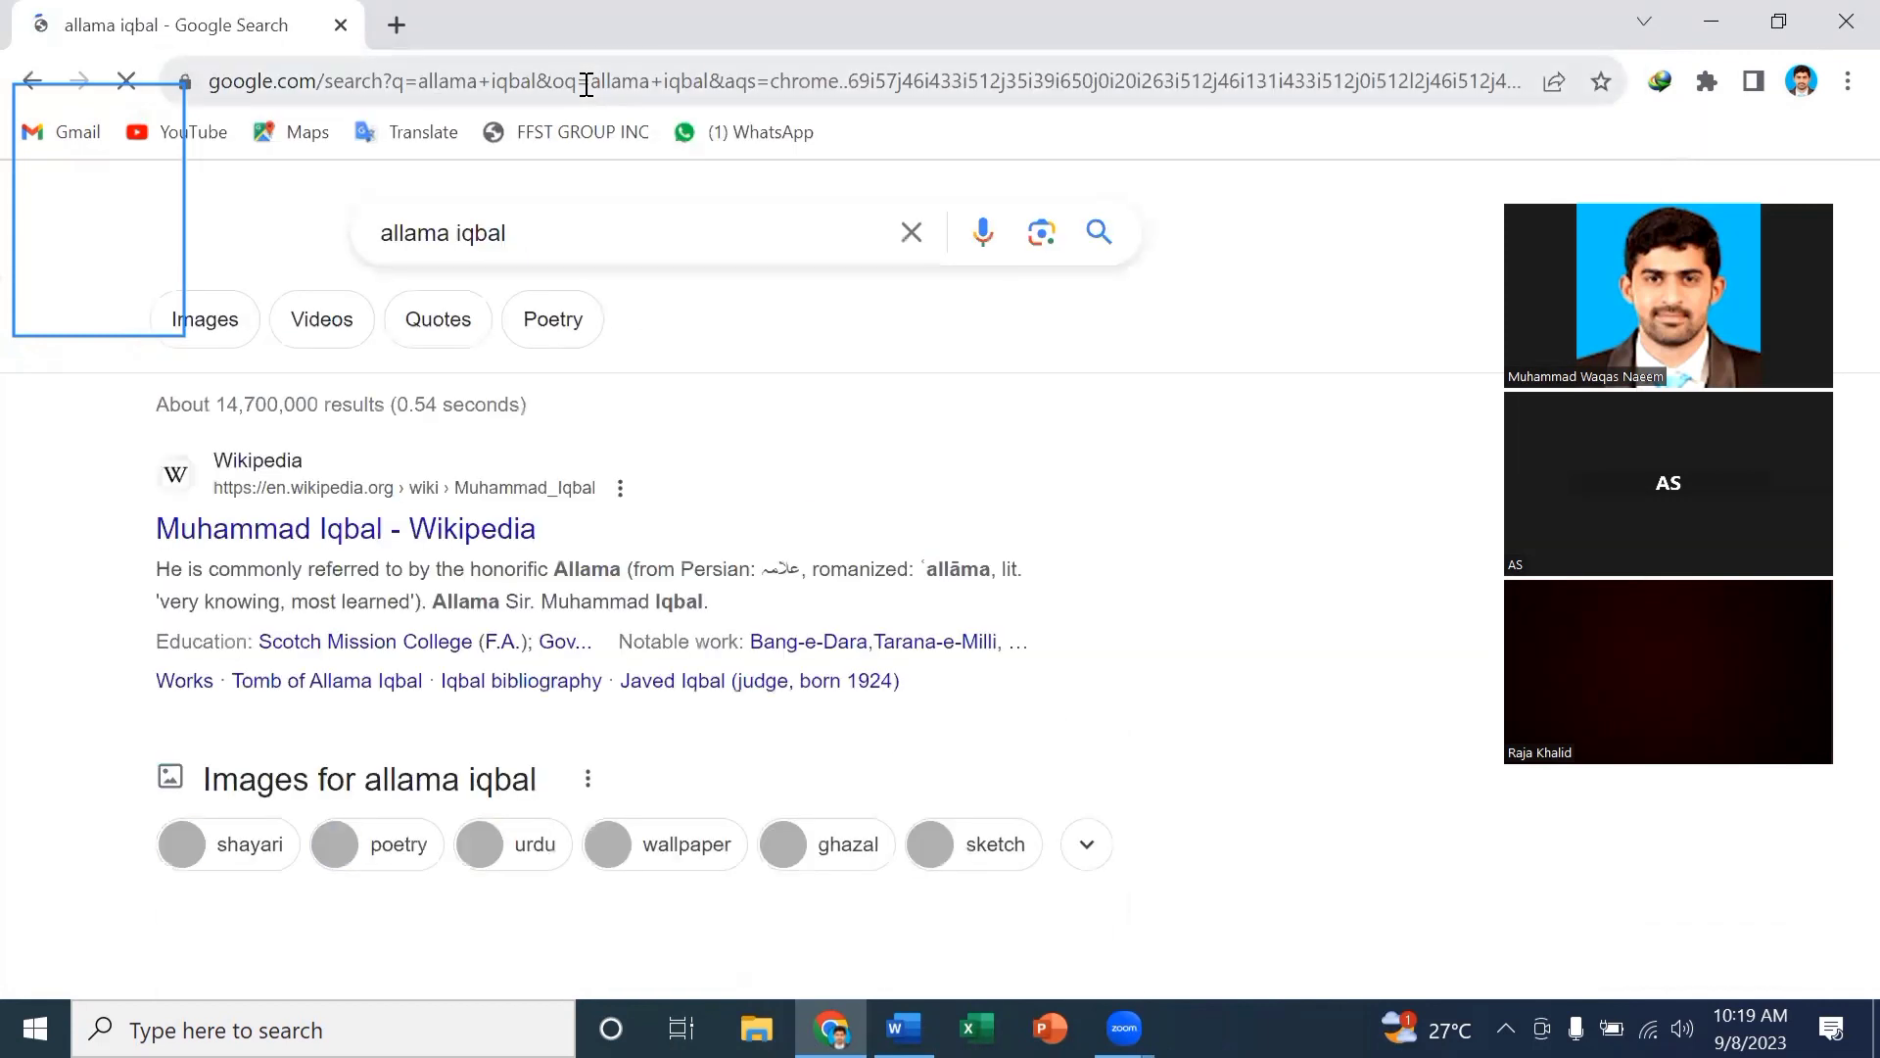
click(237, 338)
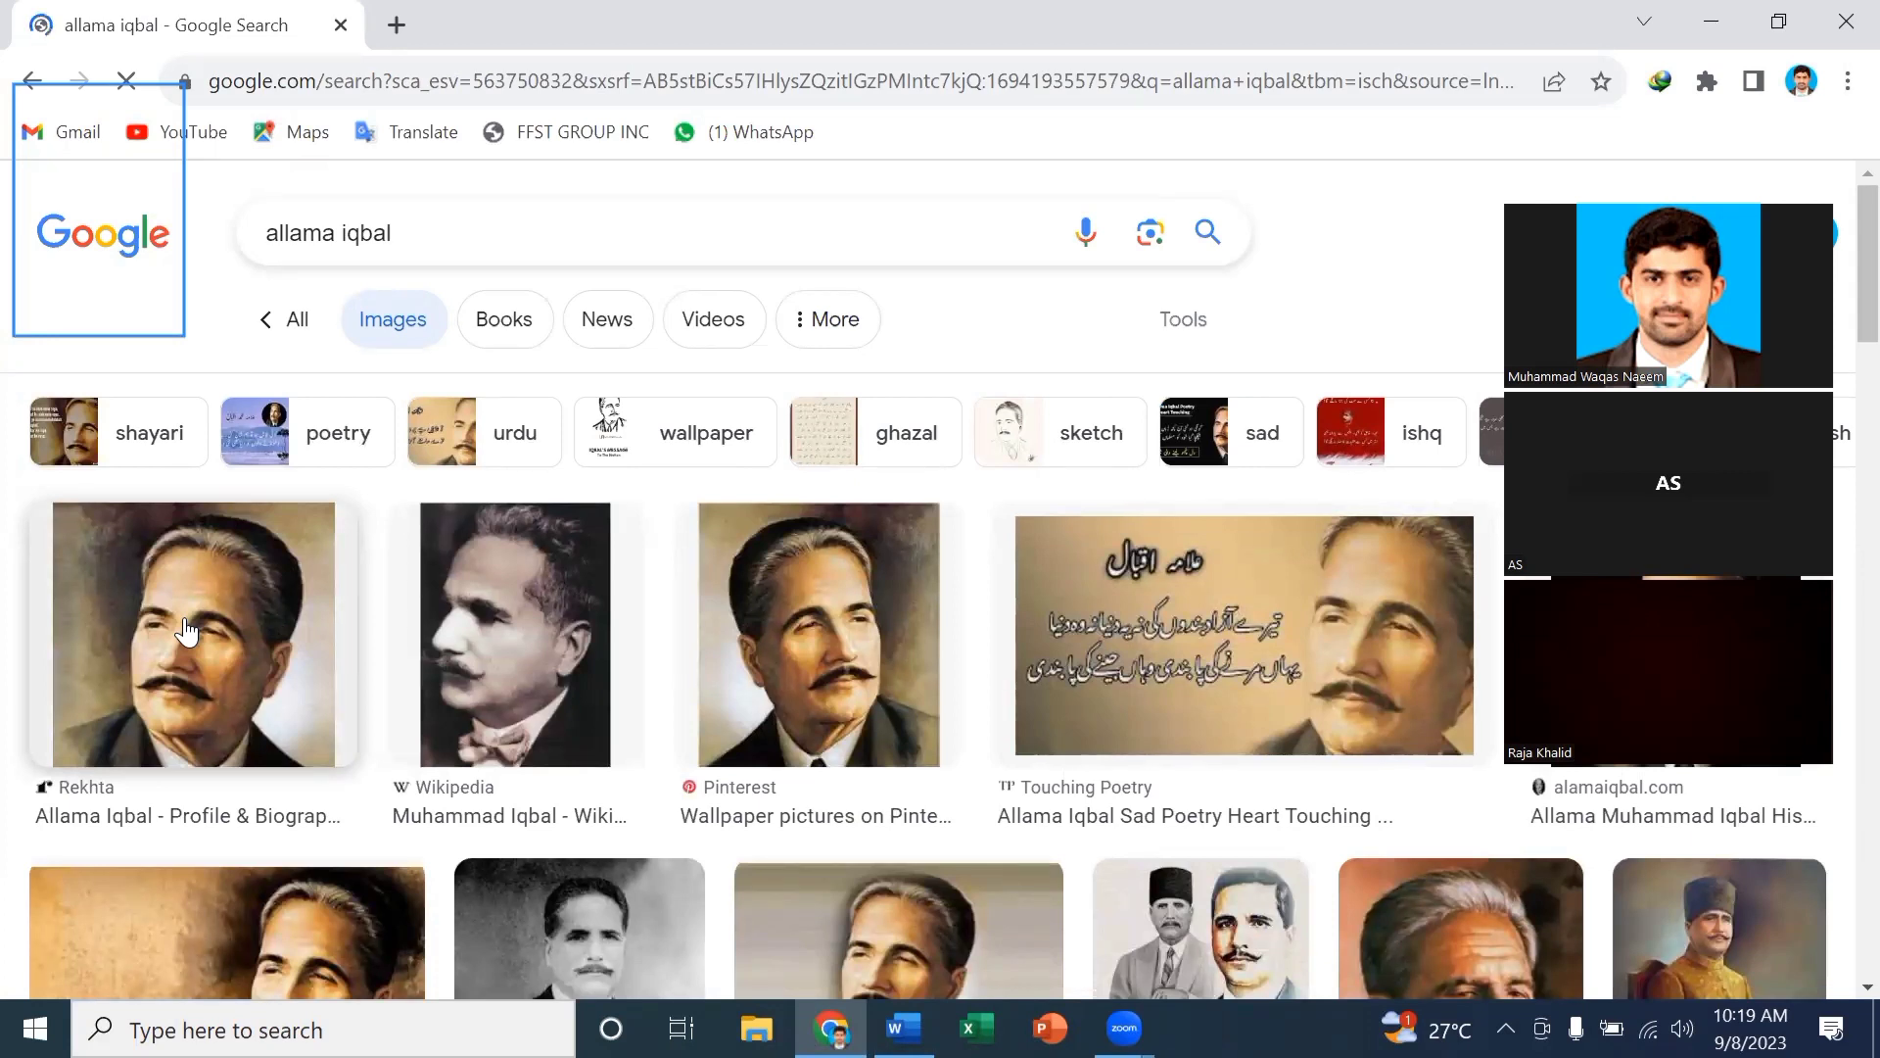
Save the first portrait in the image results to the Downloads folder as the JPEG file "download".
right_click(186, 630)
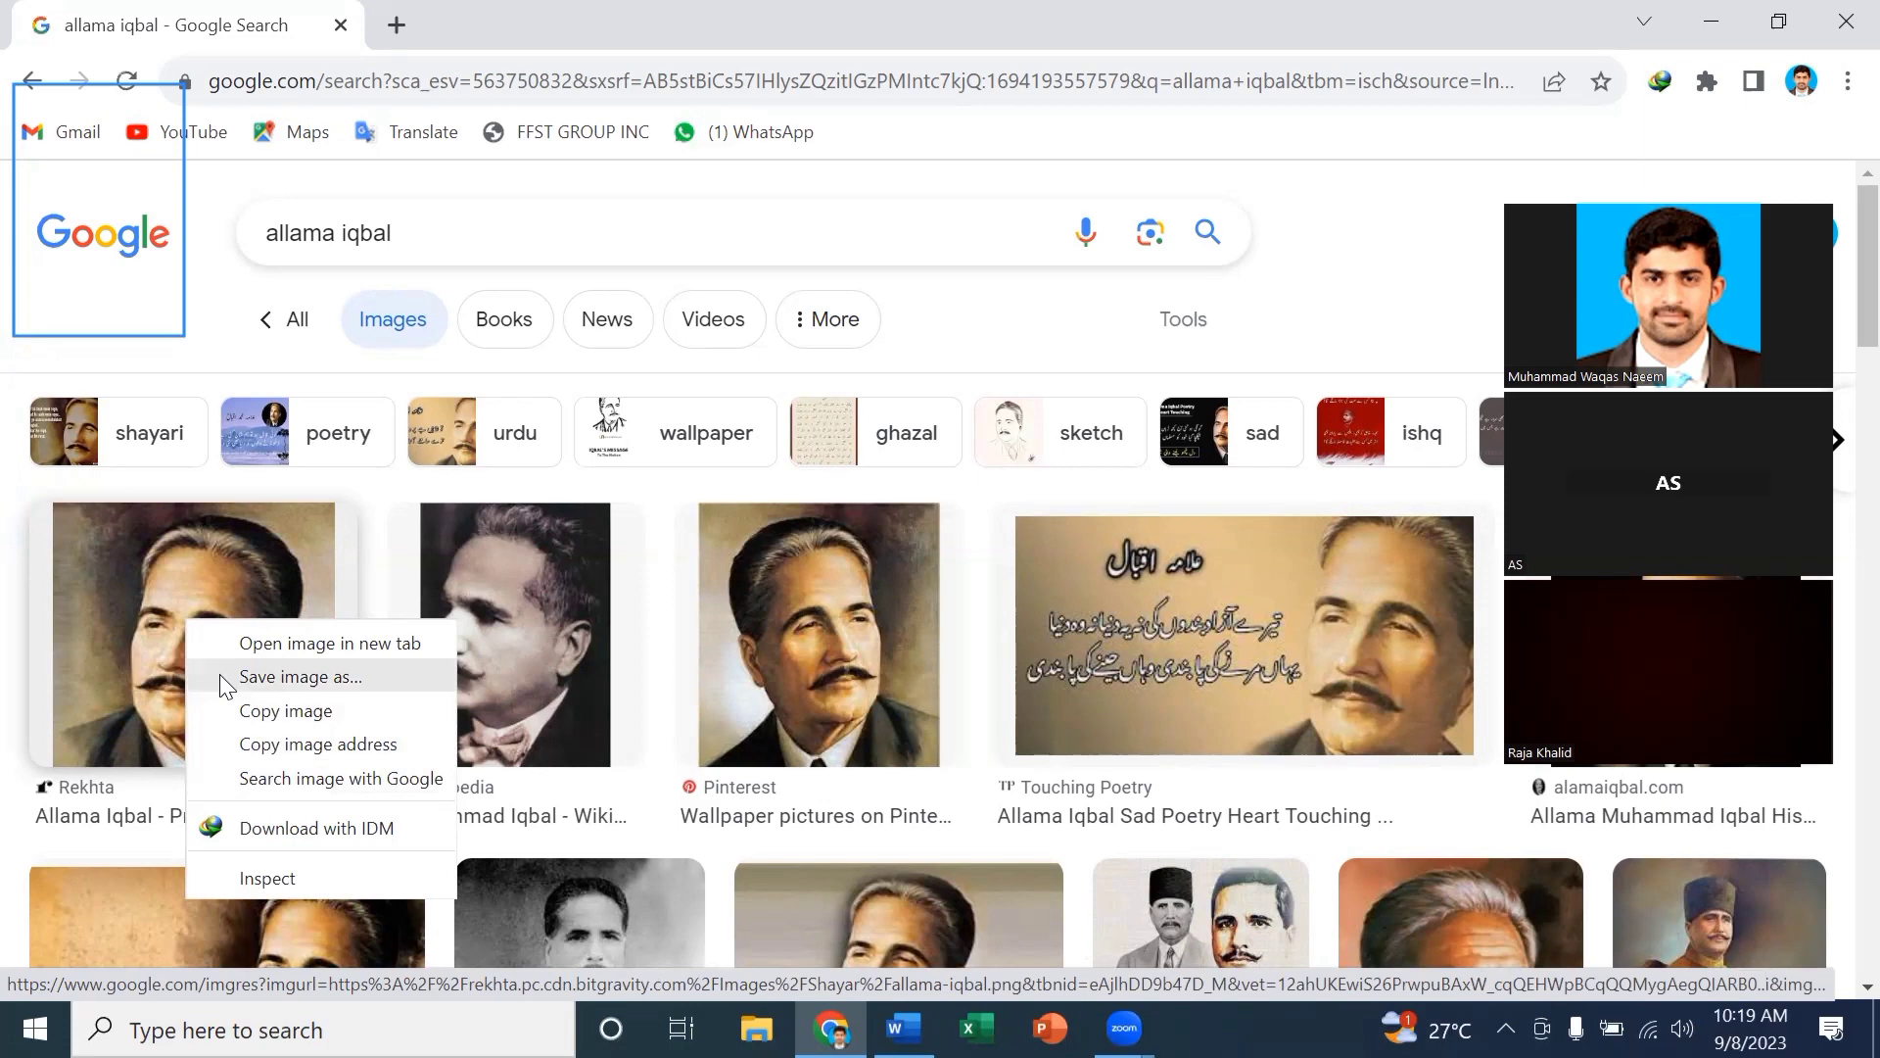
click(220, 675)
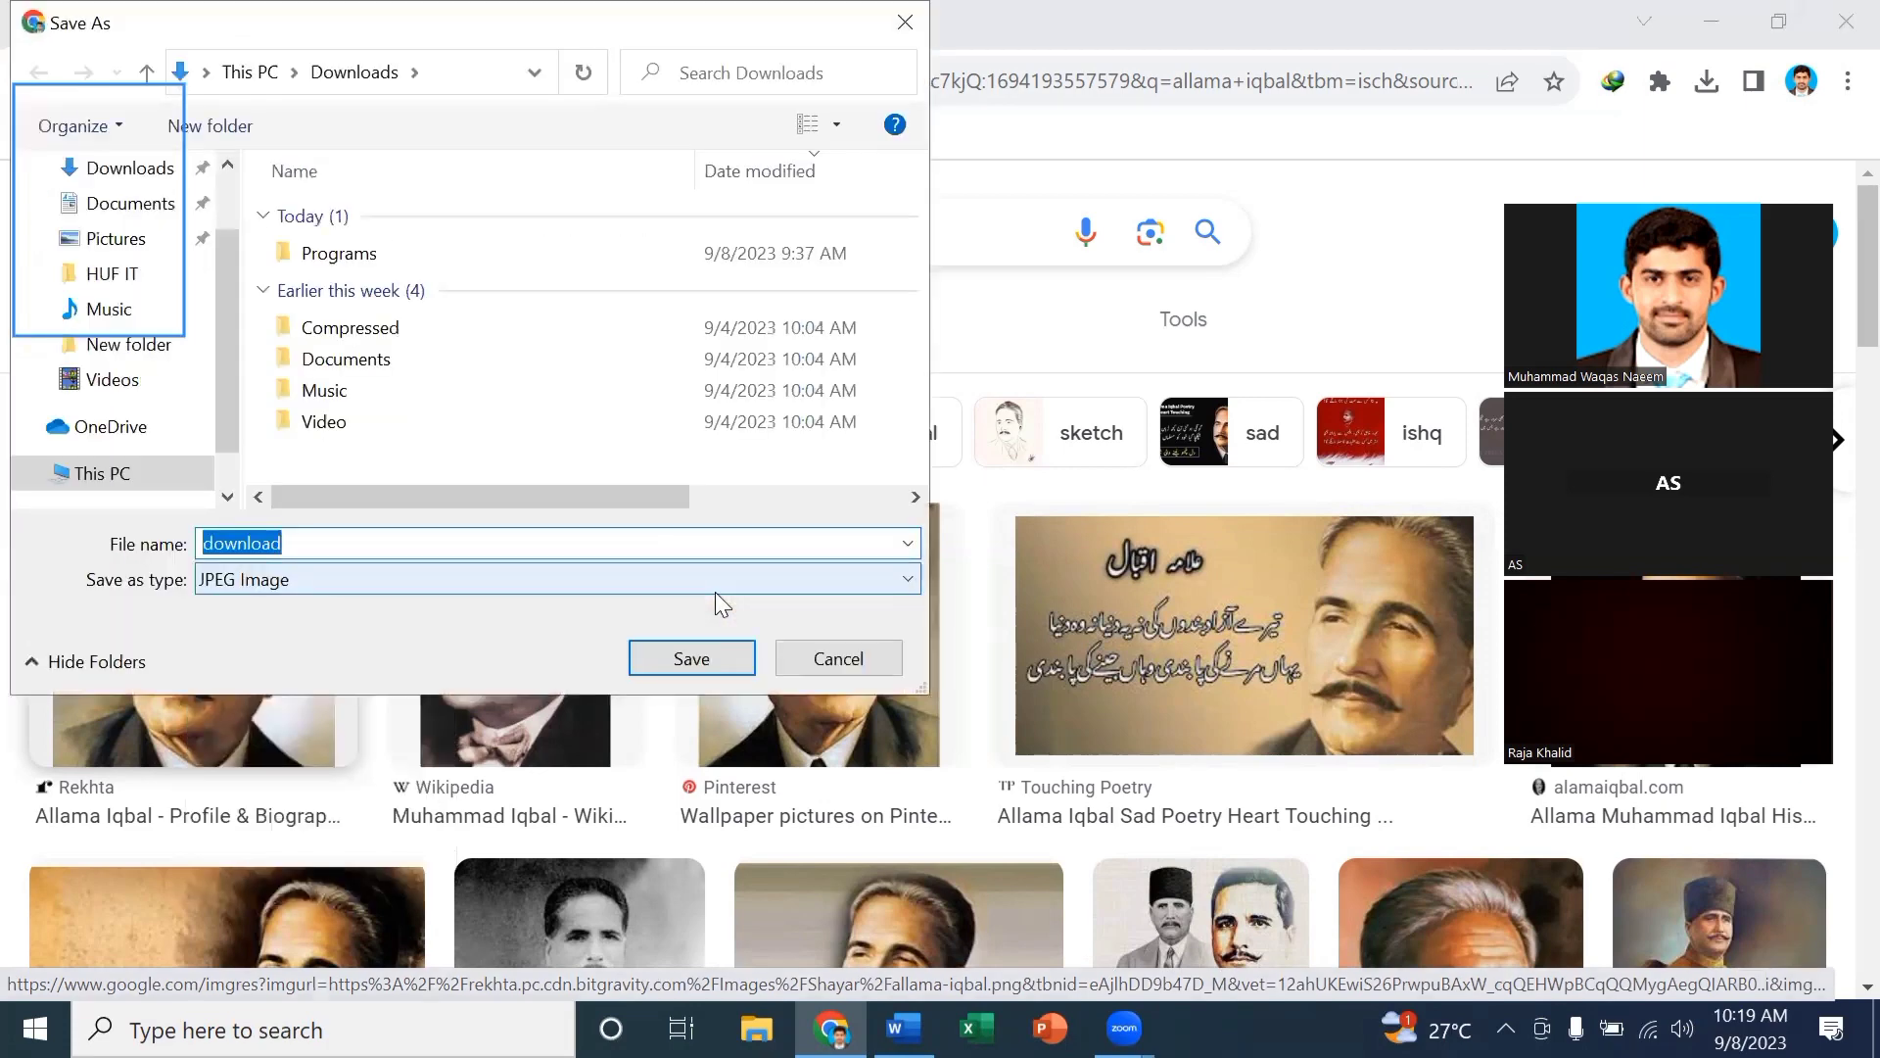
click(719, 660)
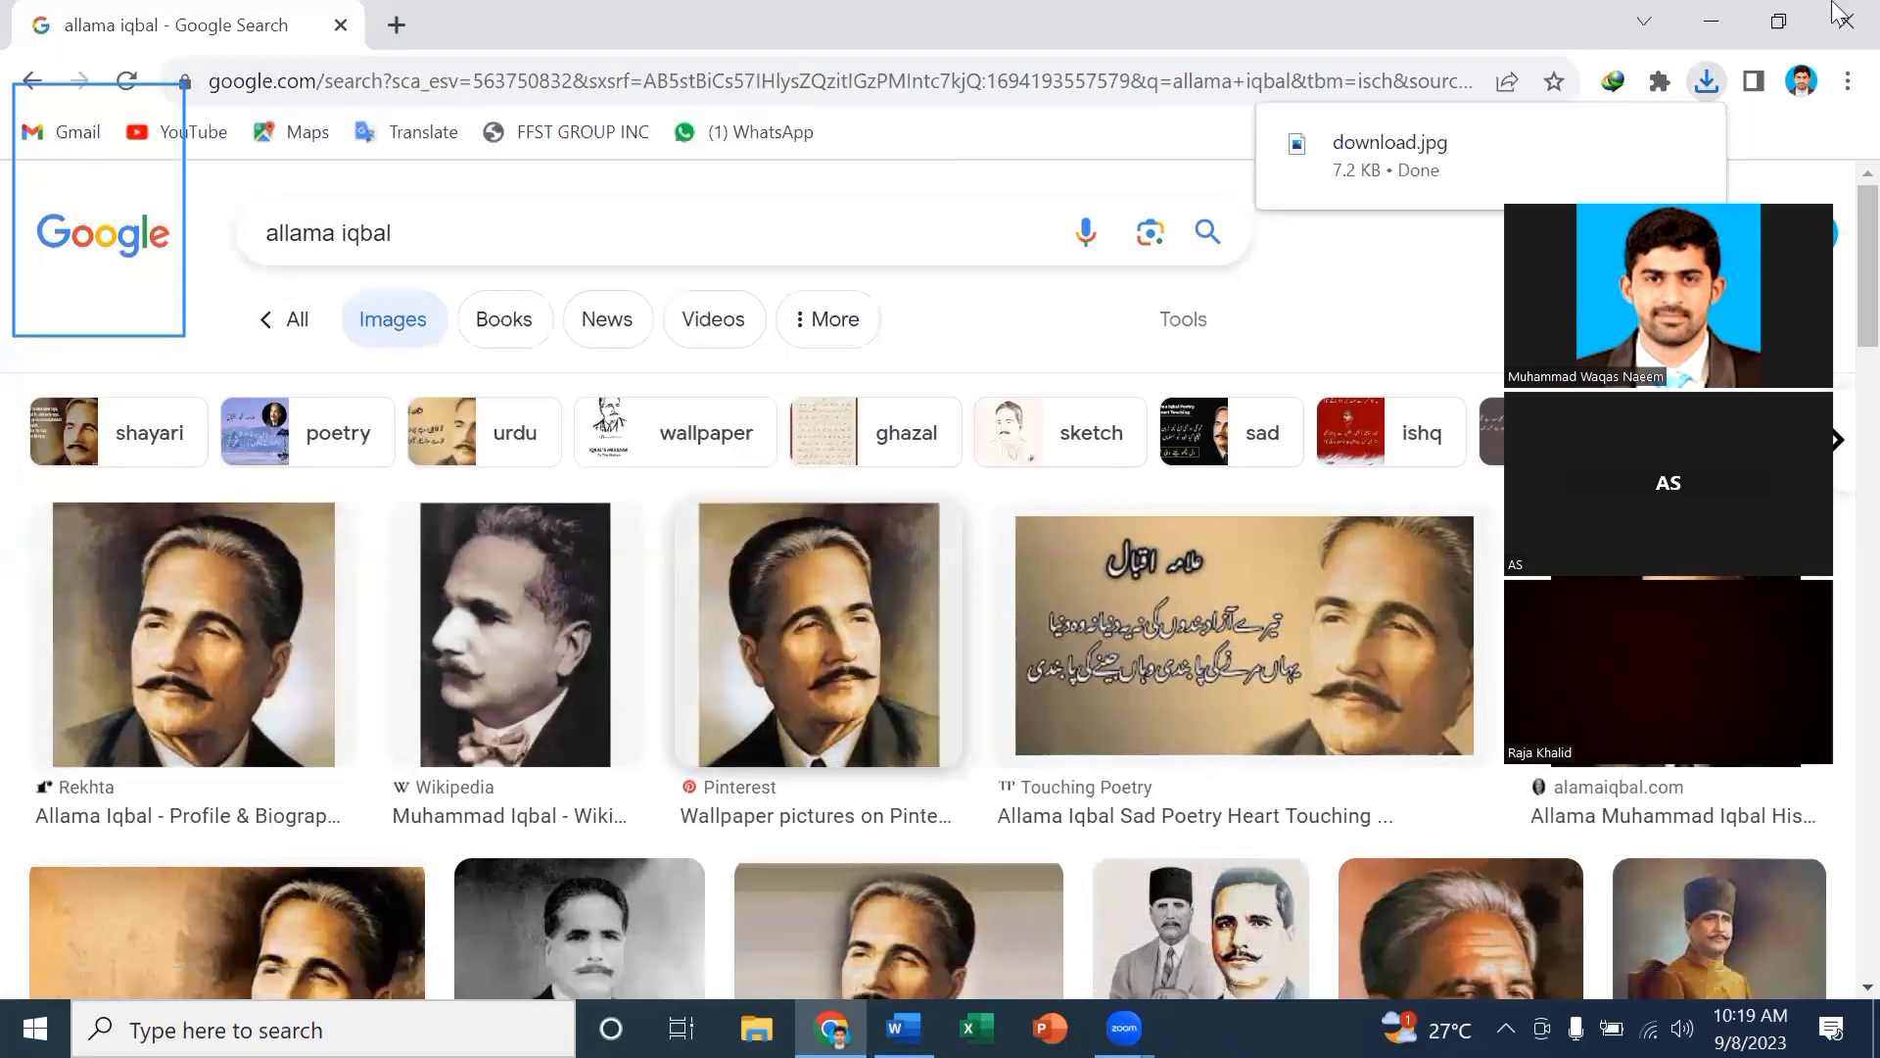
Switch back to Word and insert the picture "download" from the Downloads folder at the end of the "Illustrations" line.
click(1712, 29)
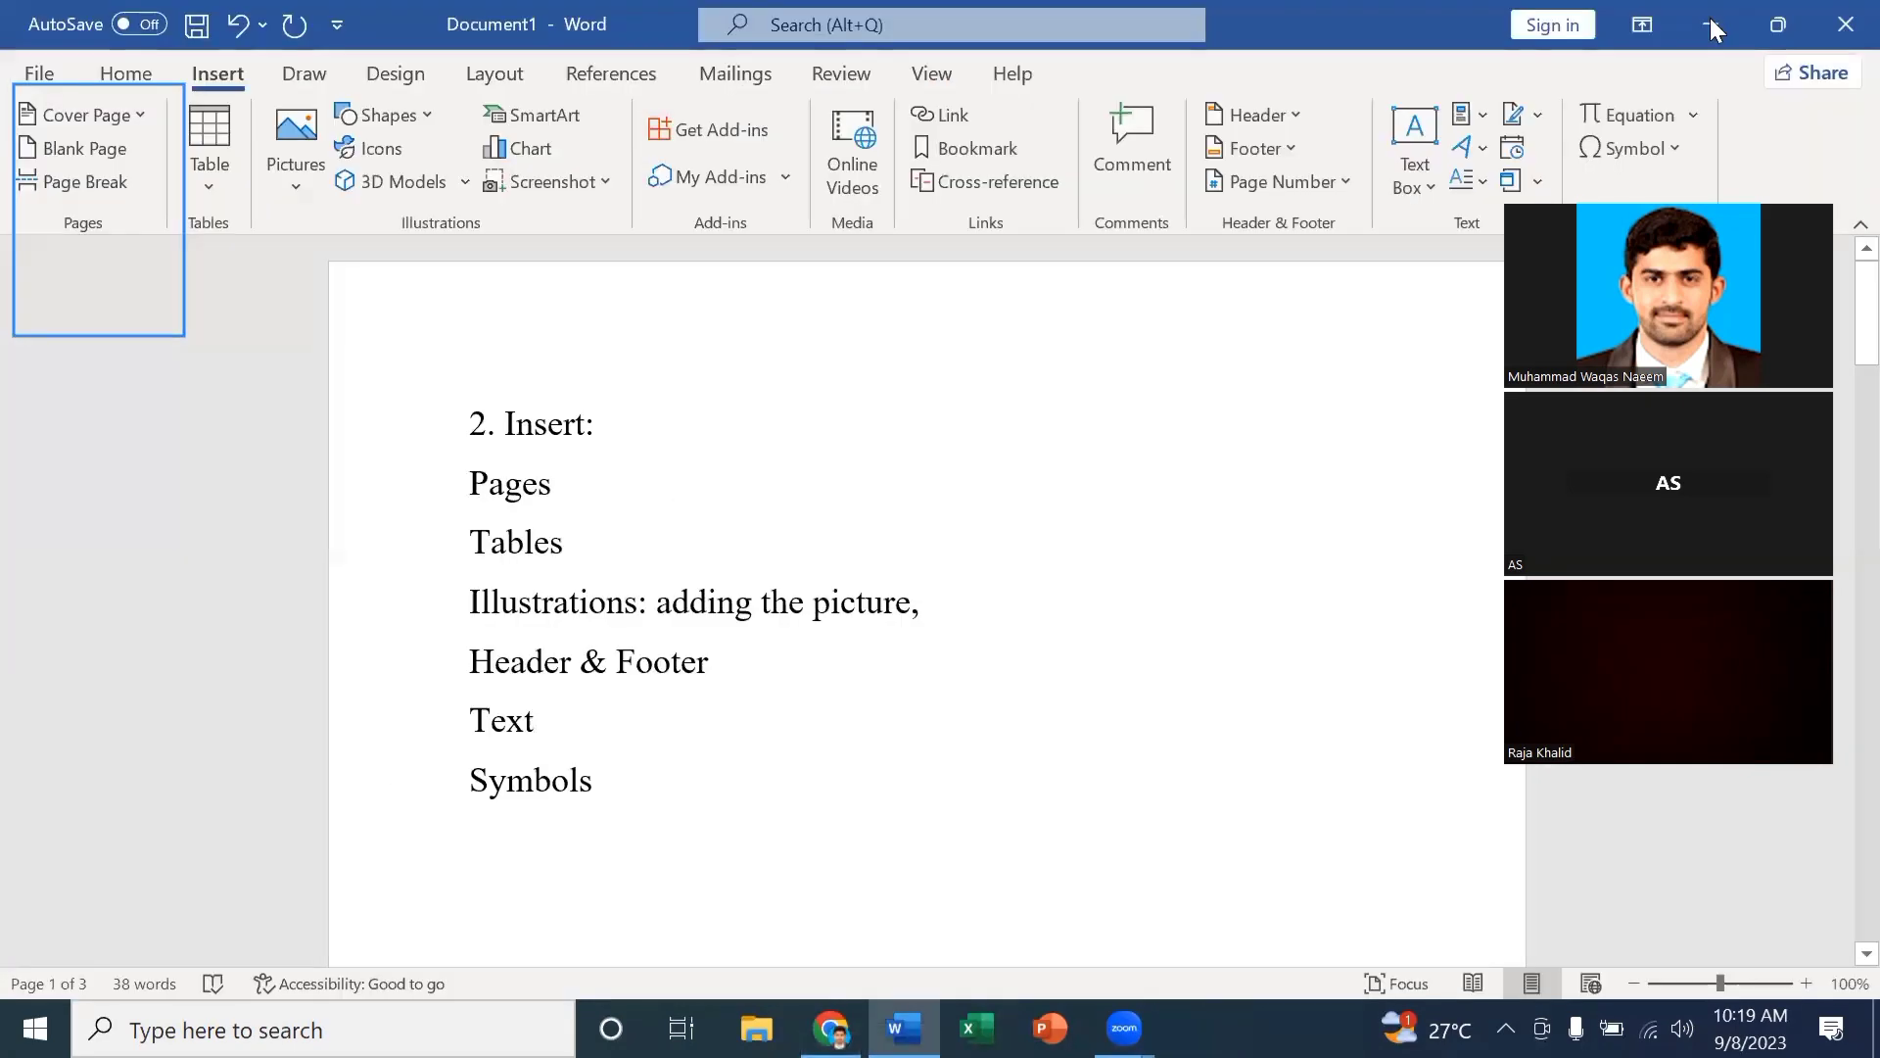
click(301, 137)
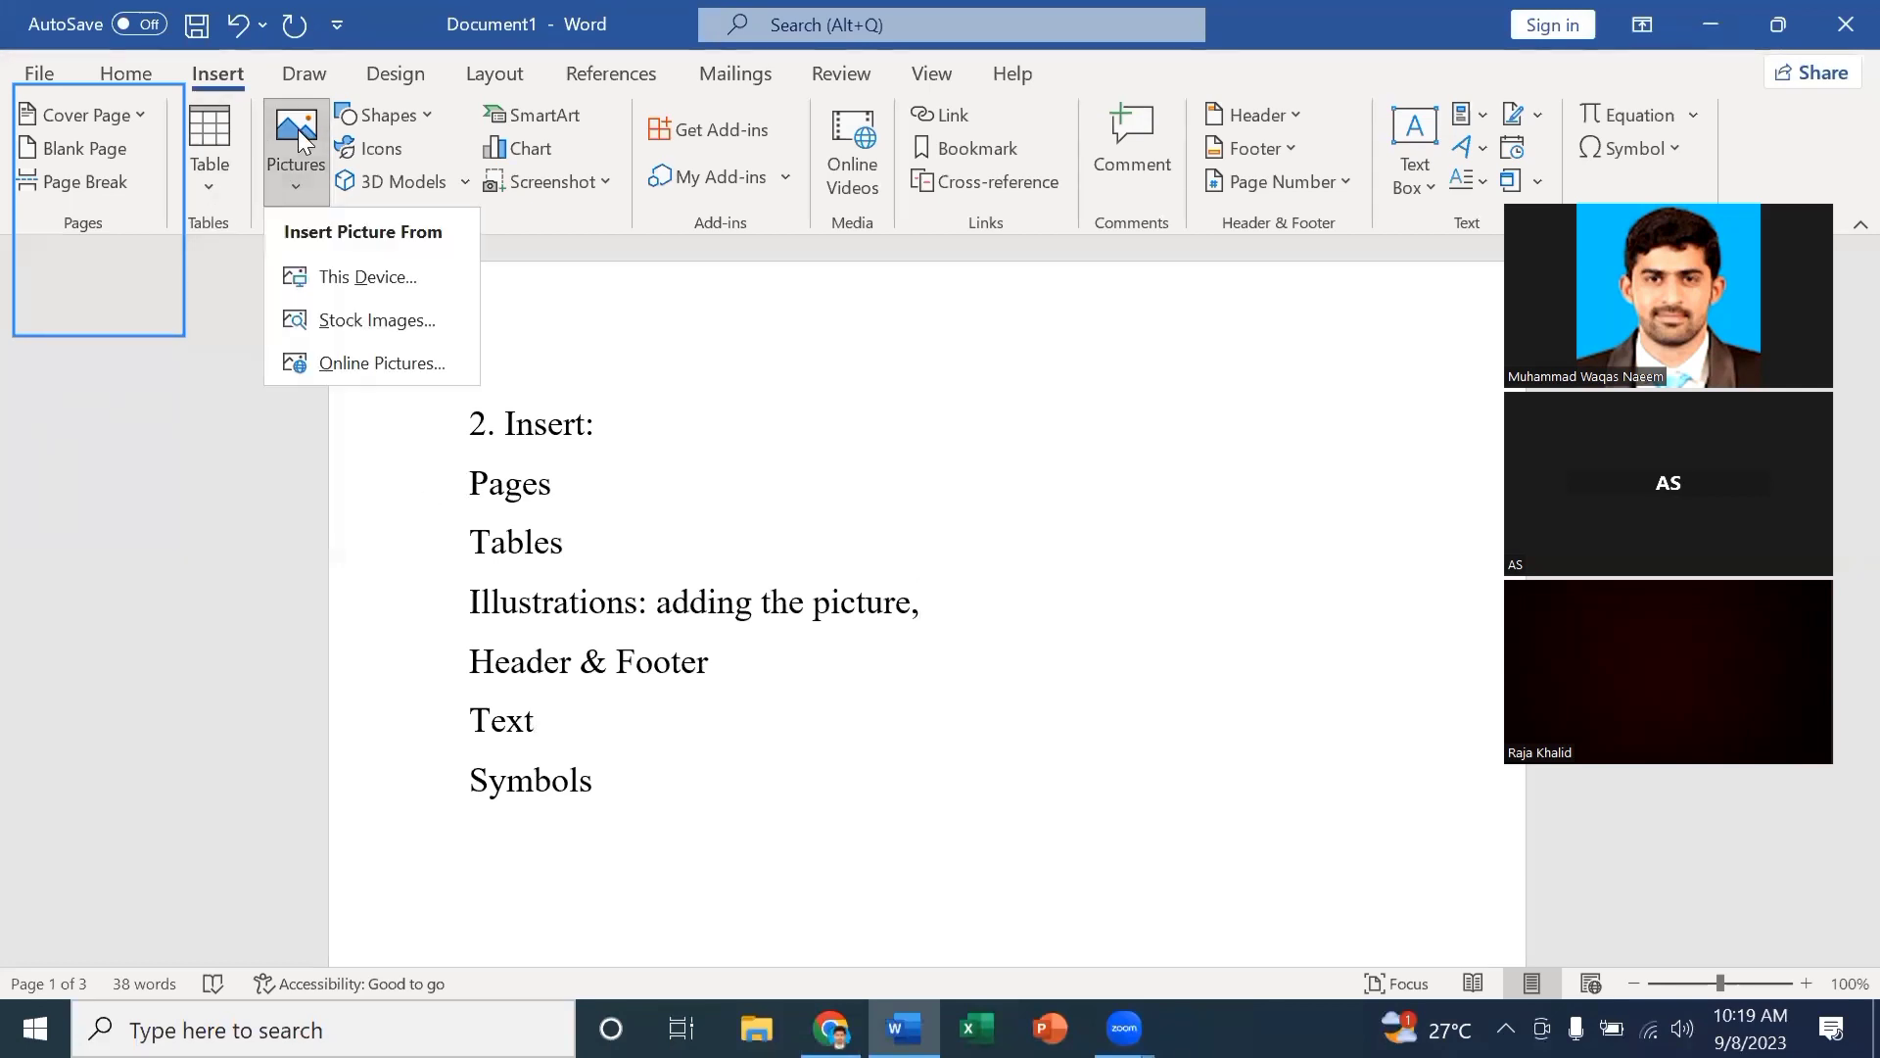
click(356, 288)
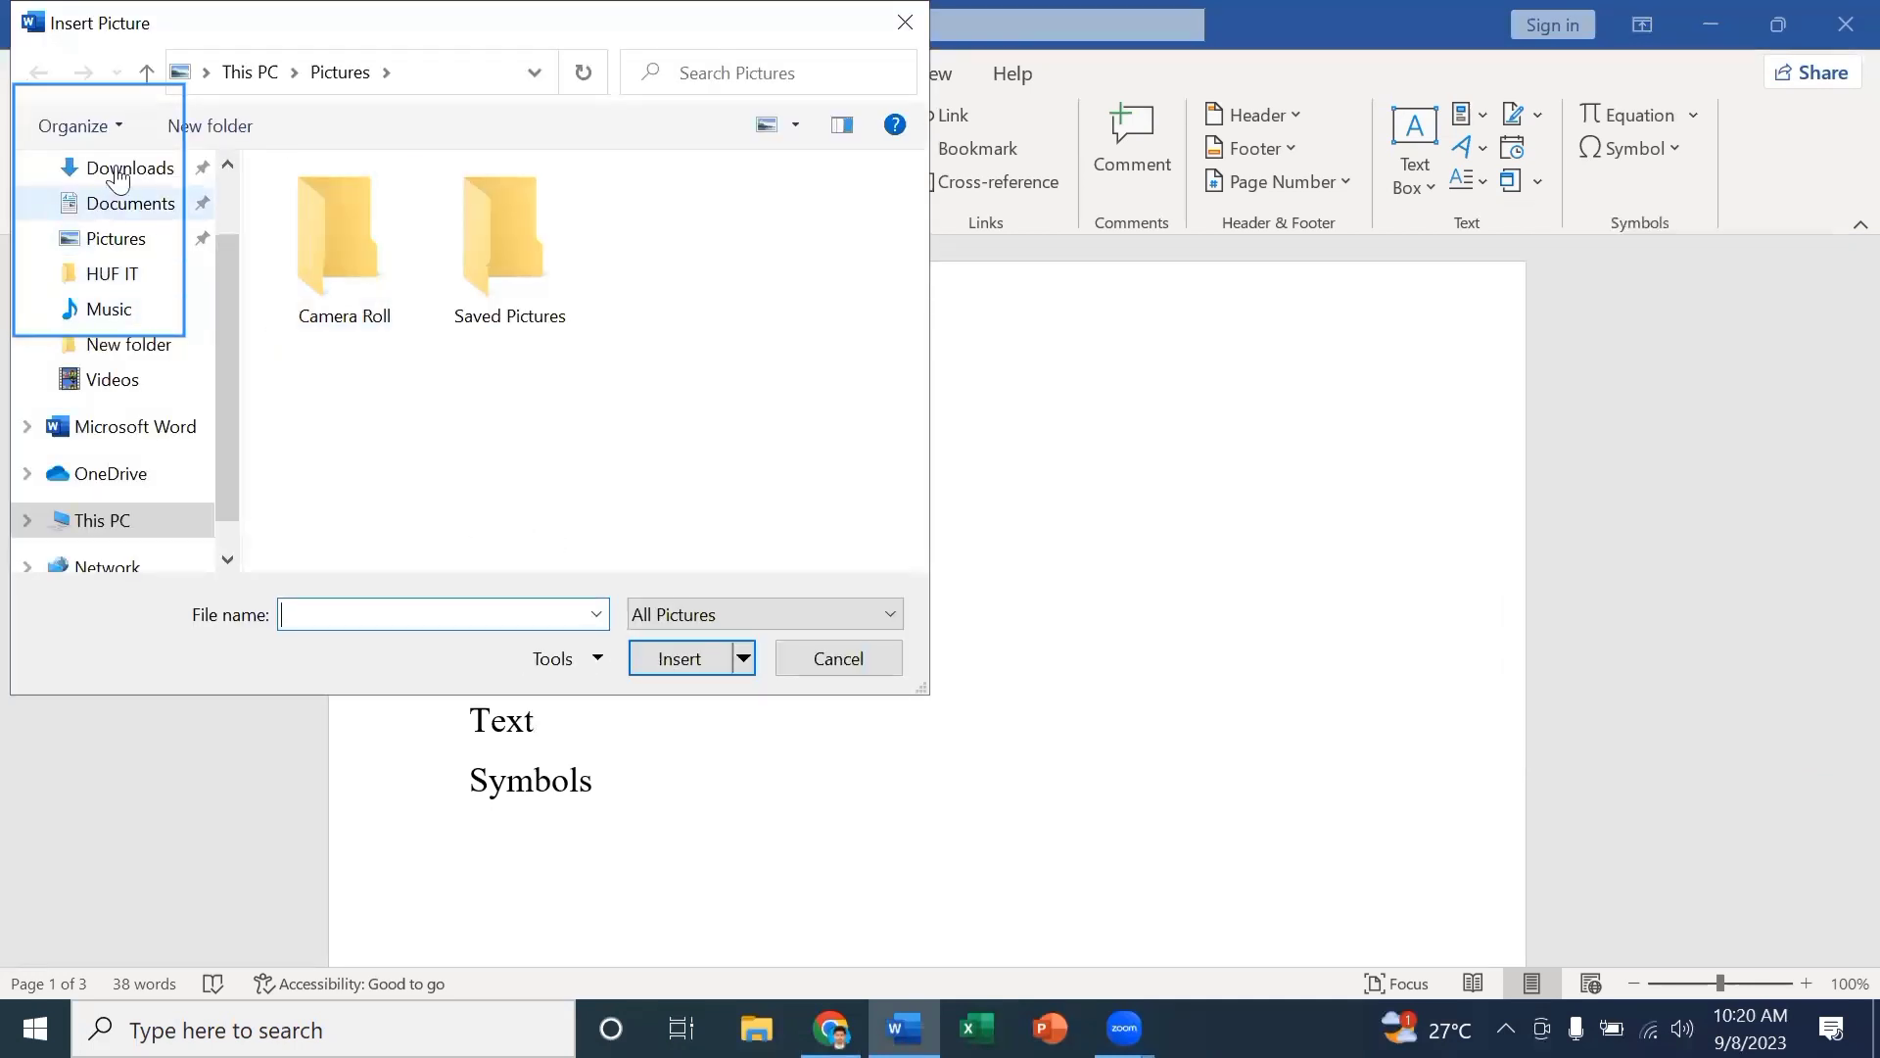
click(119, 173)
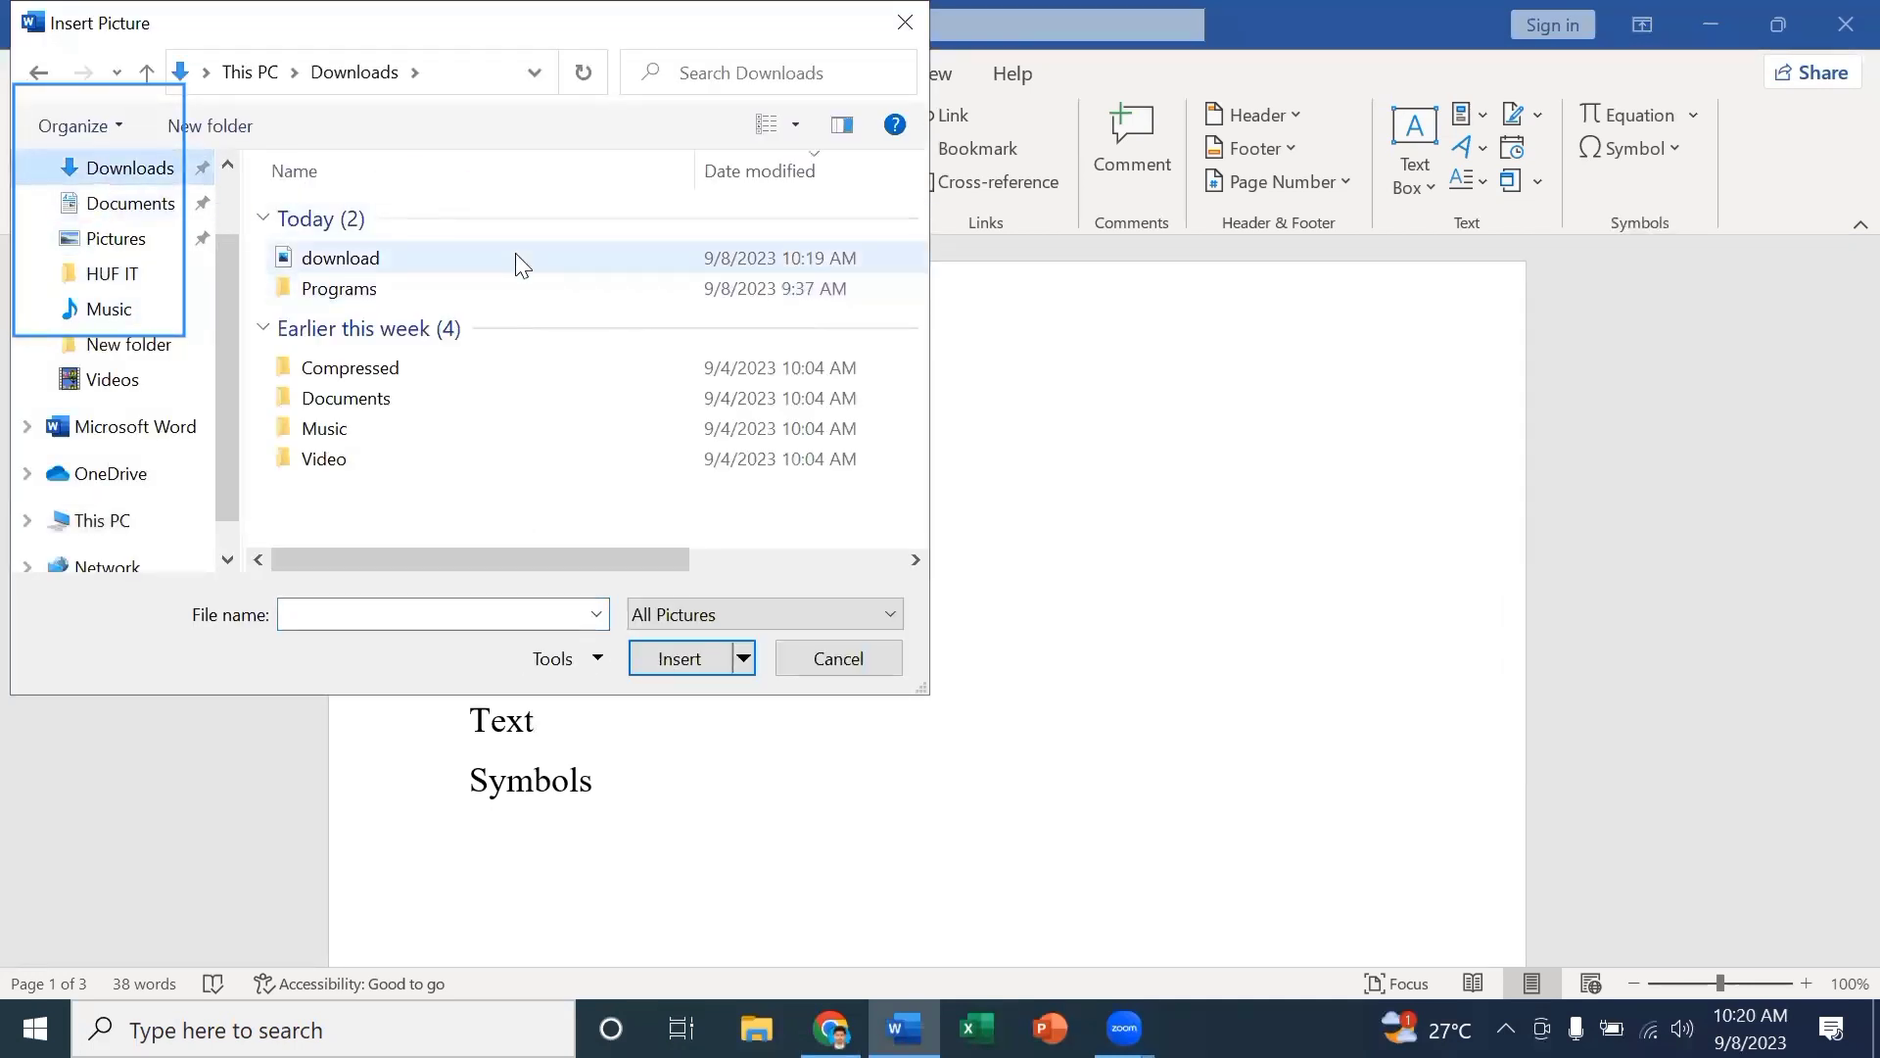
click(515, 256)
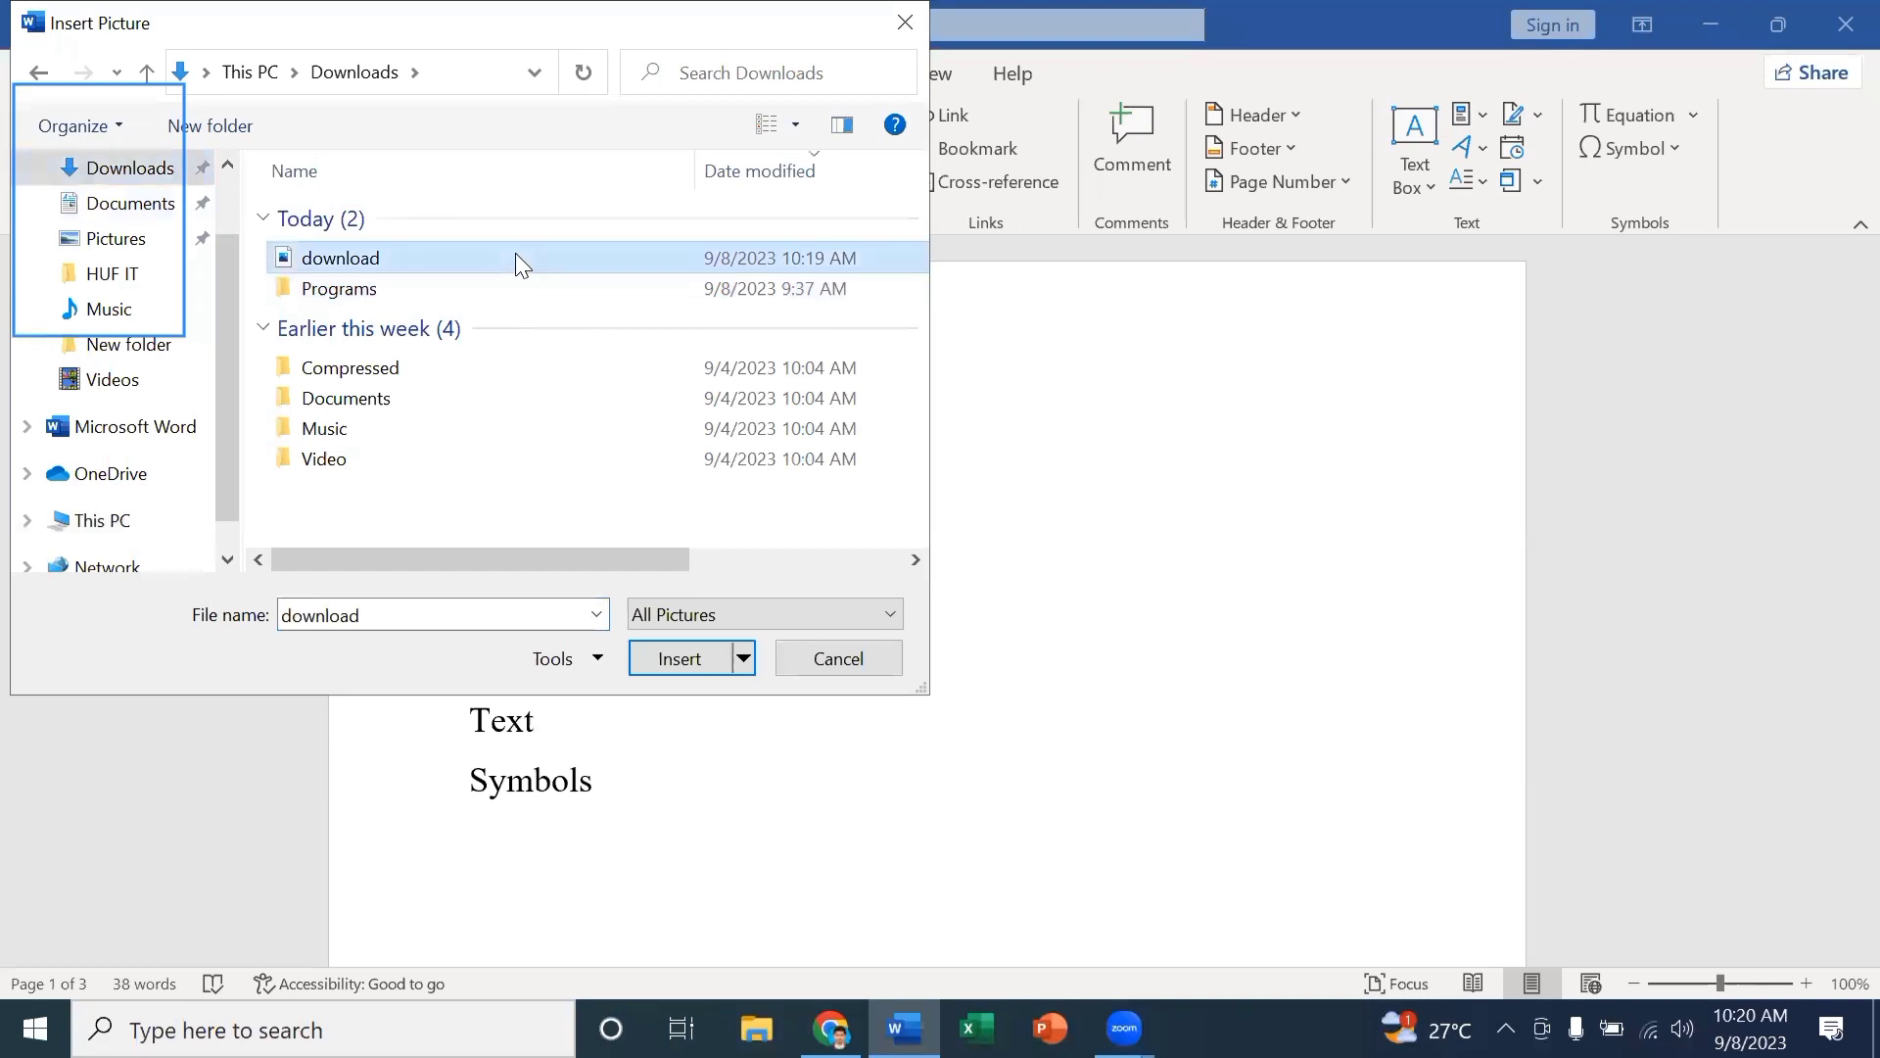
click(680, 652)
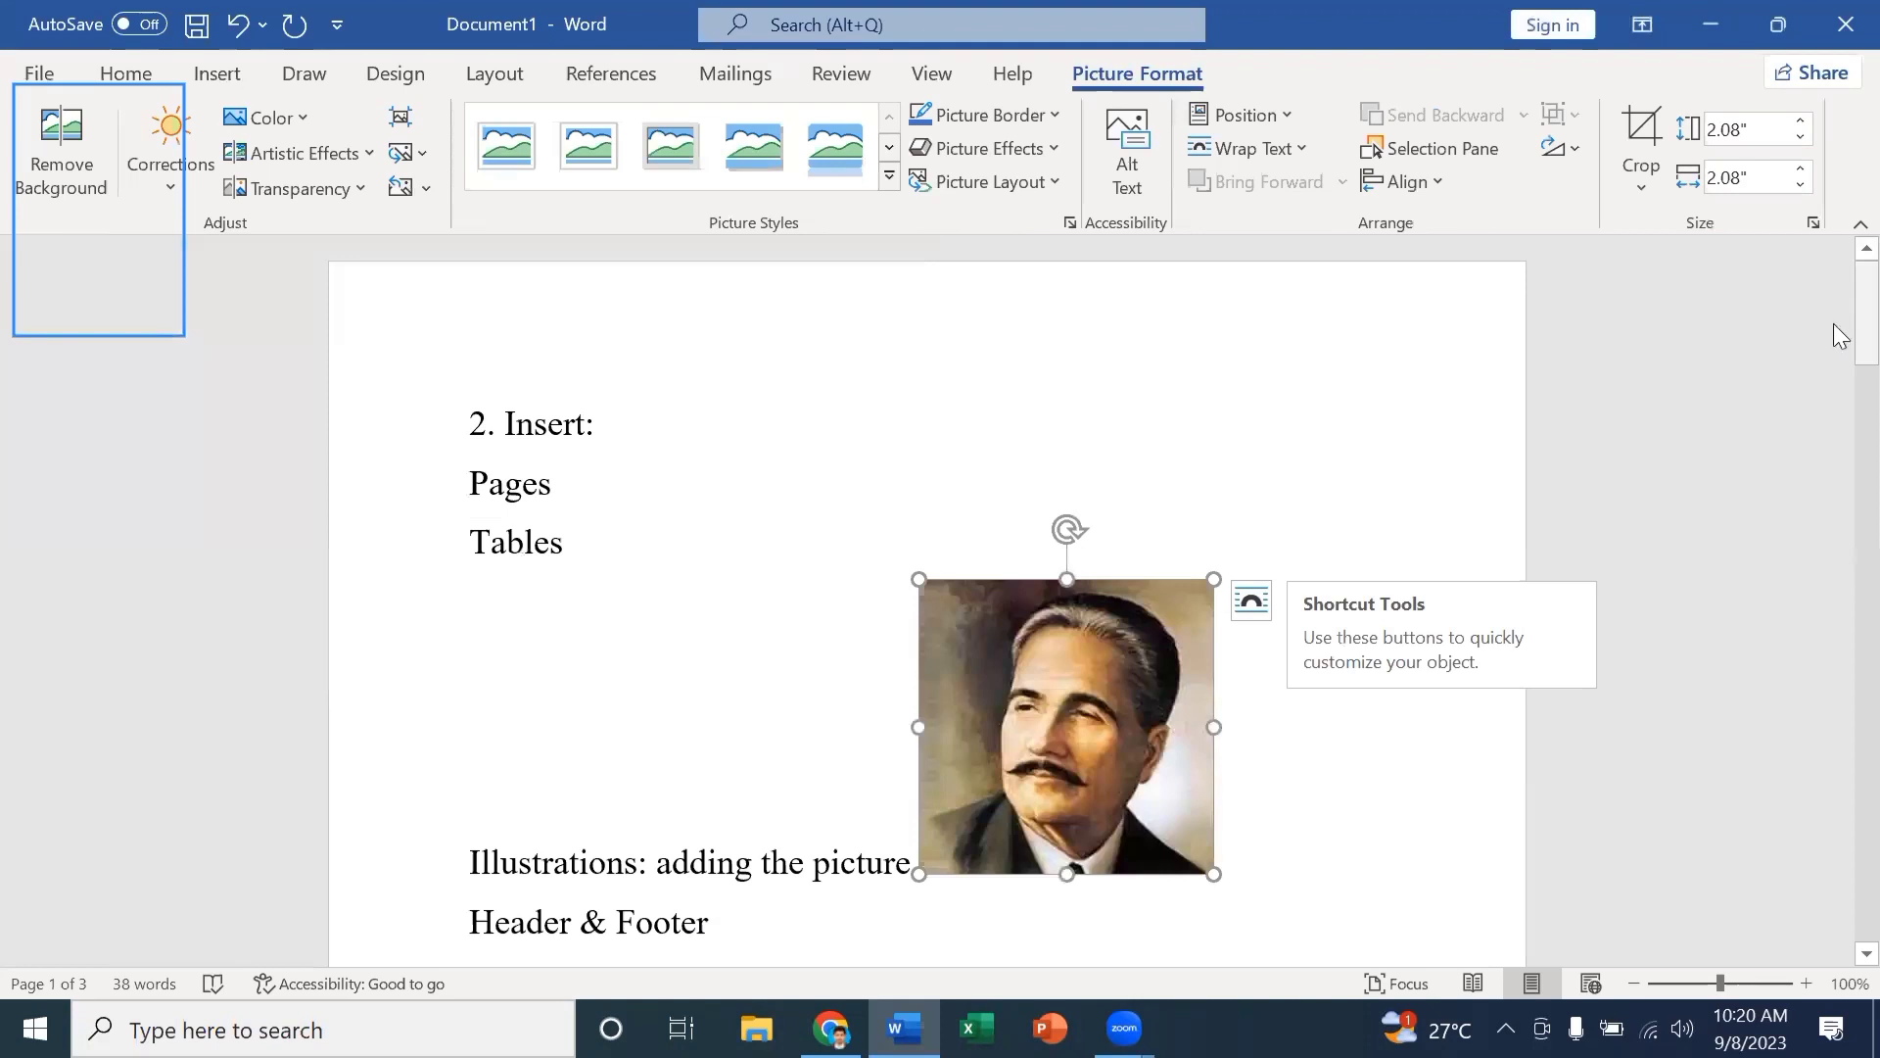
Move the picture above the multiplication table on the second page and remove its background.
scroll(1840, 335, down, 4)
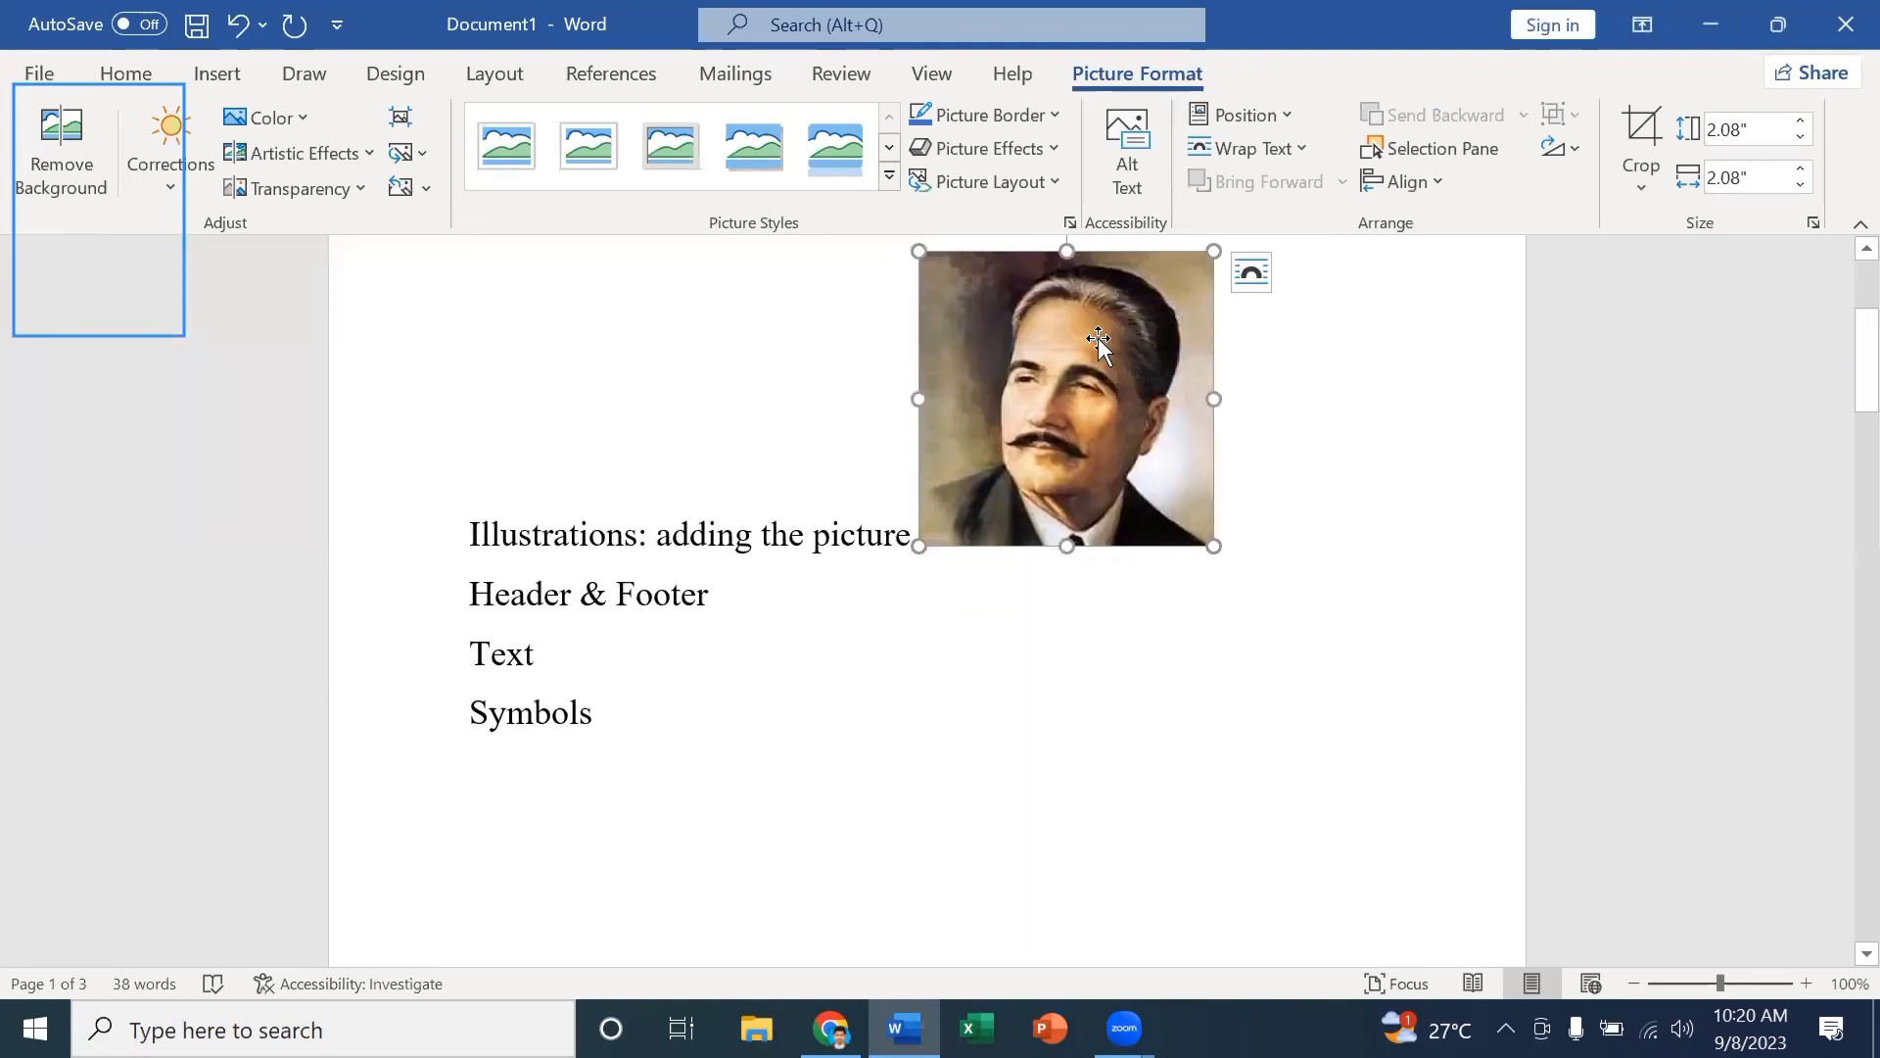
drag(1097, 337, 1211, 693)
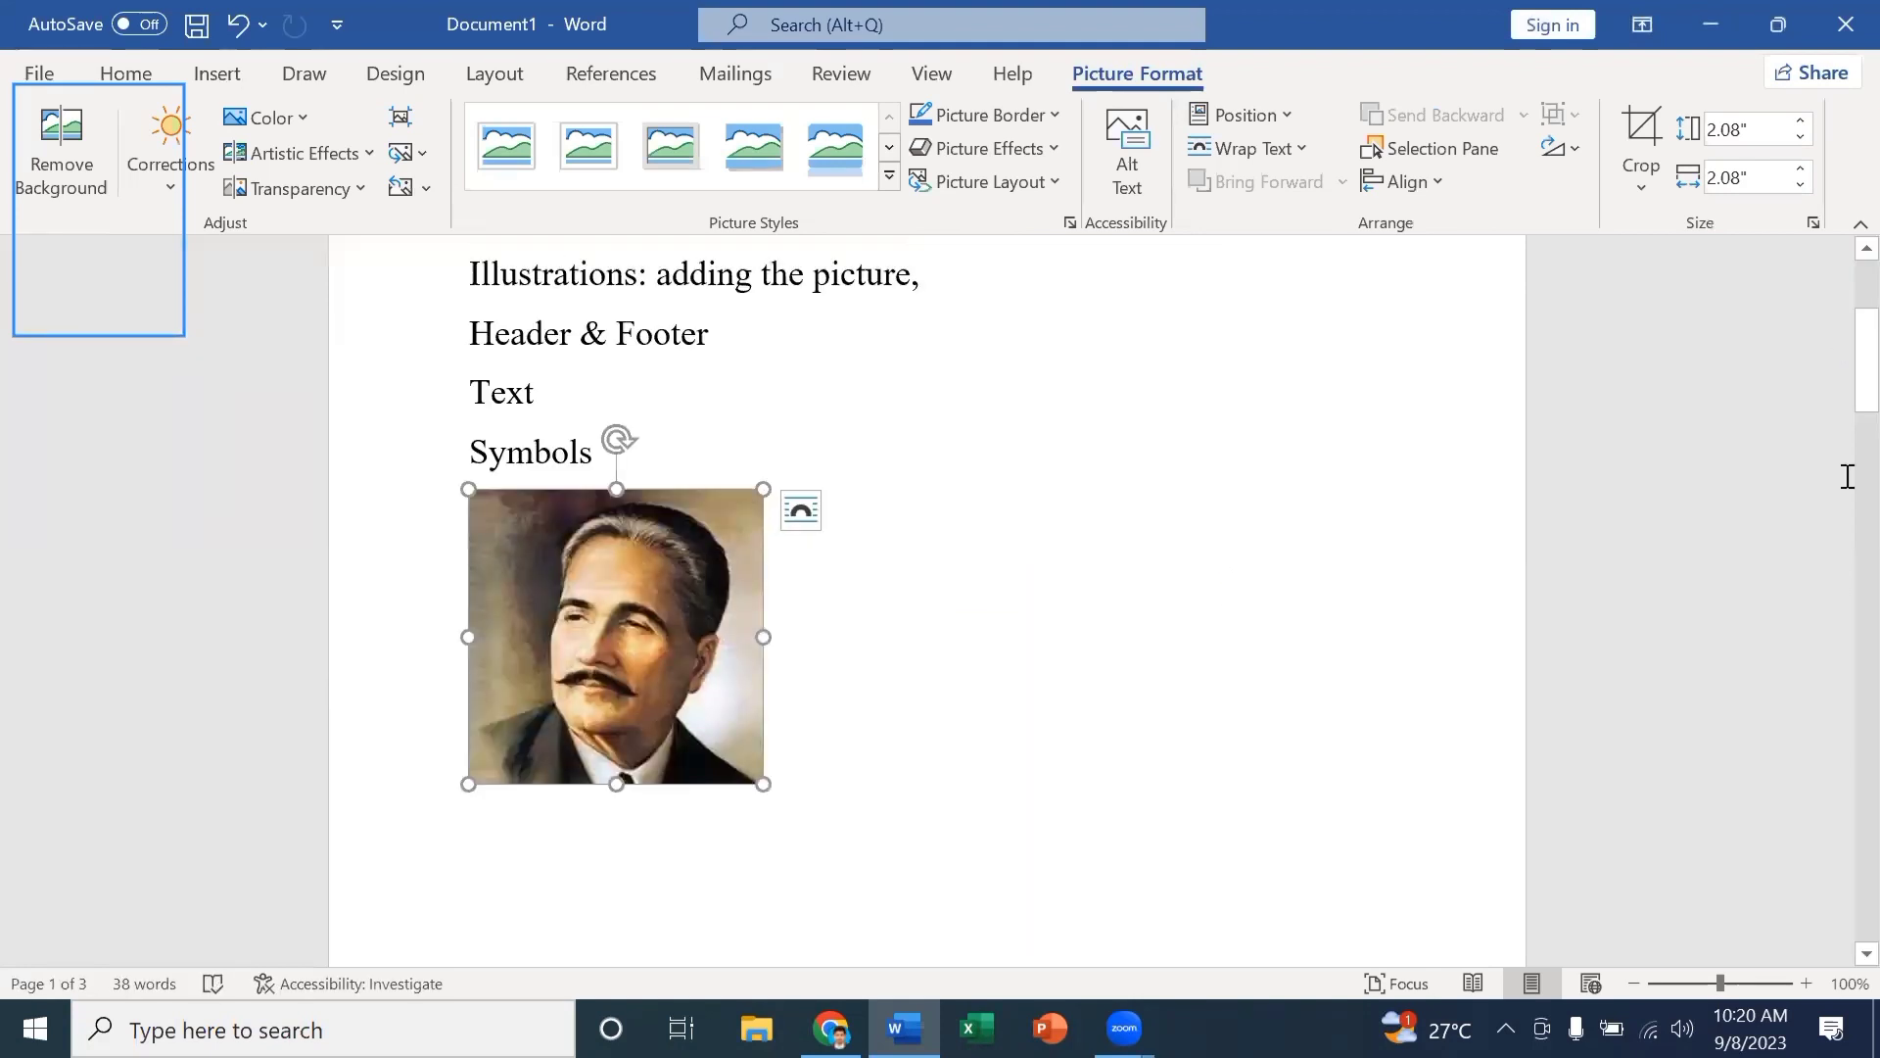
drag(1839, 389, 1834, 428)
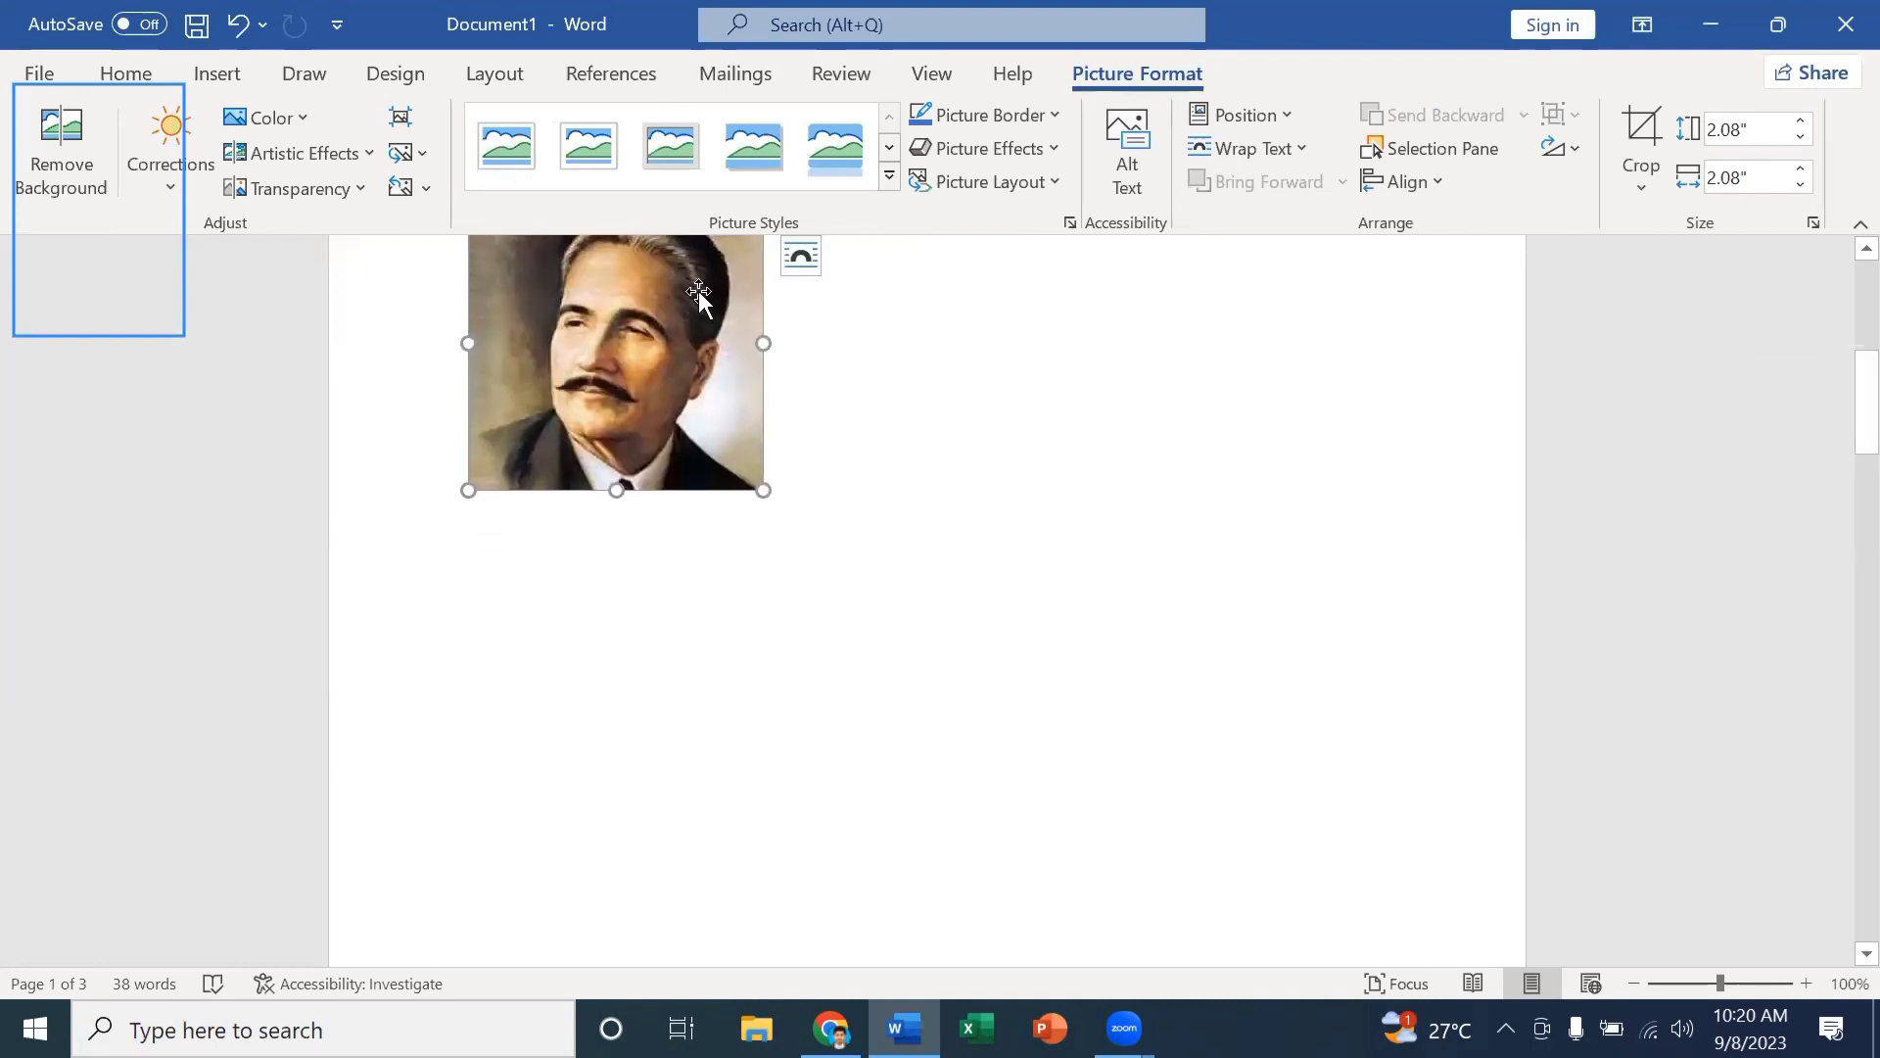
drag(698, 294, 655, 600)
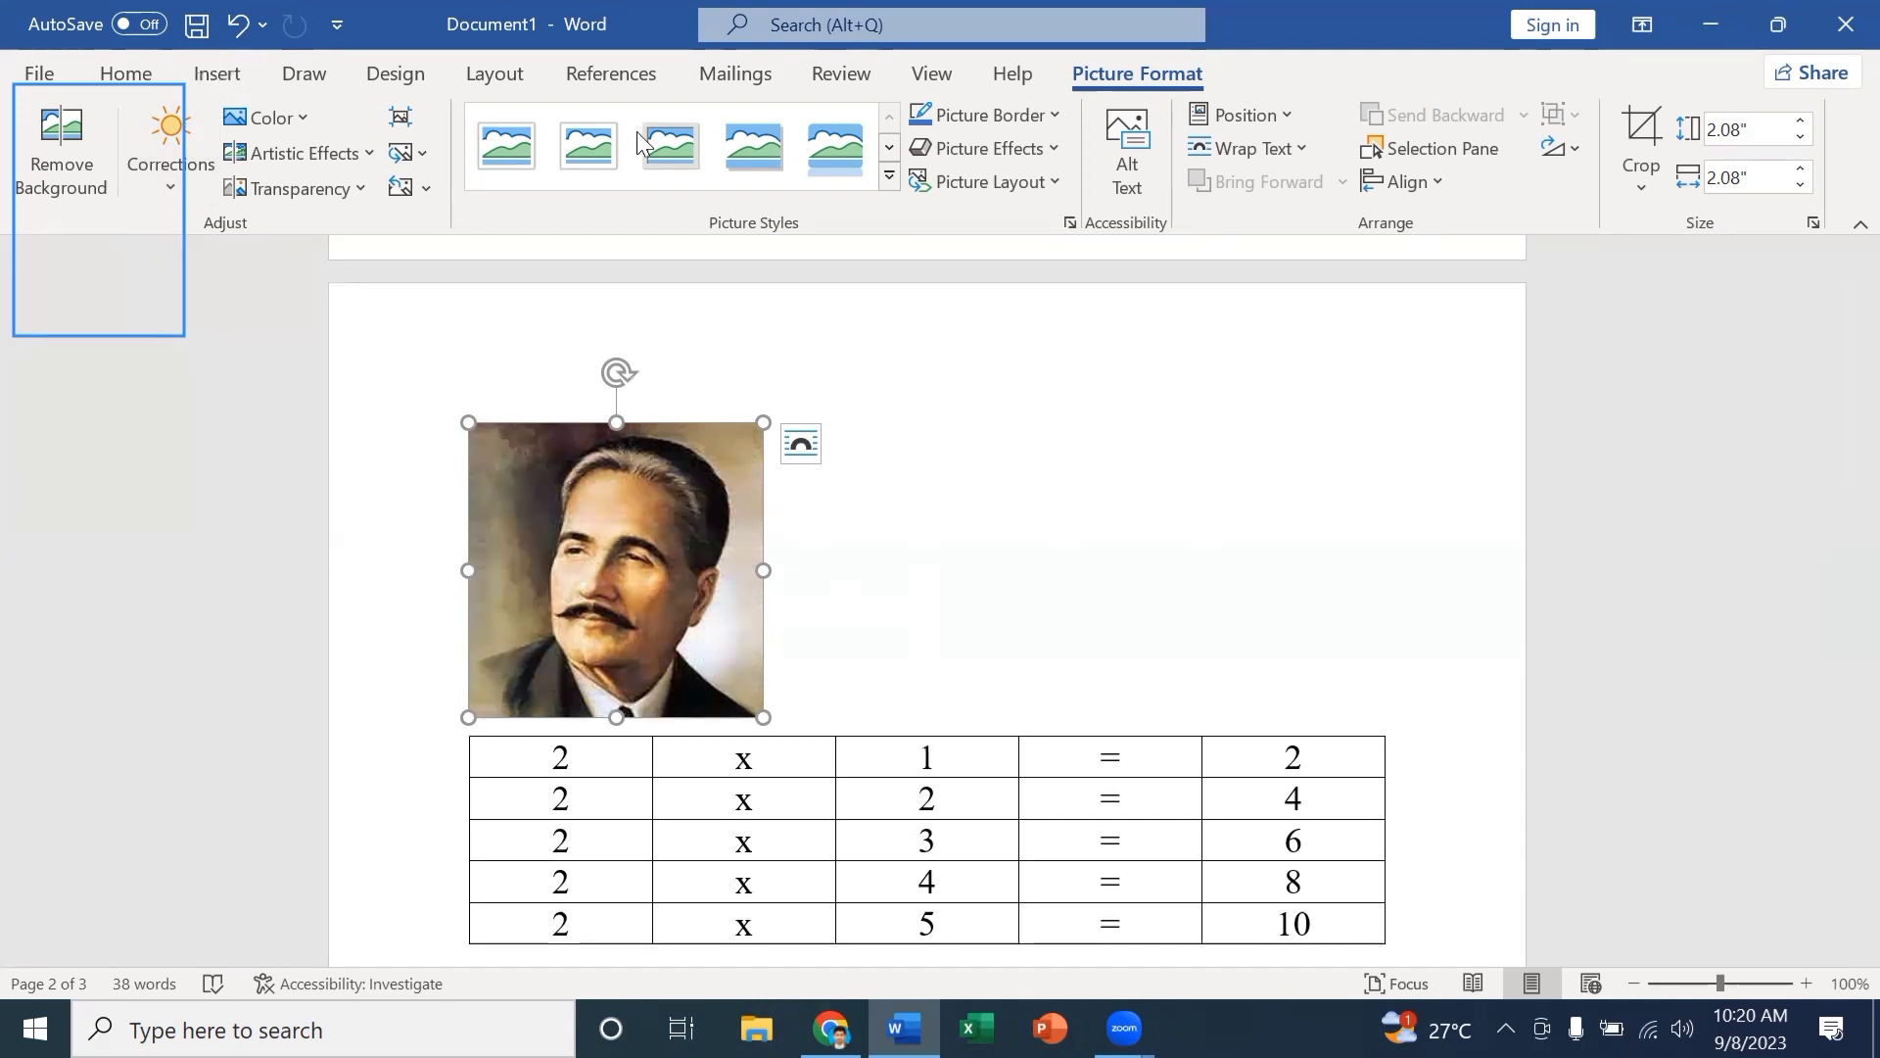
click(65, 134)
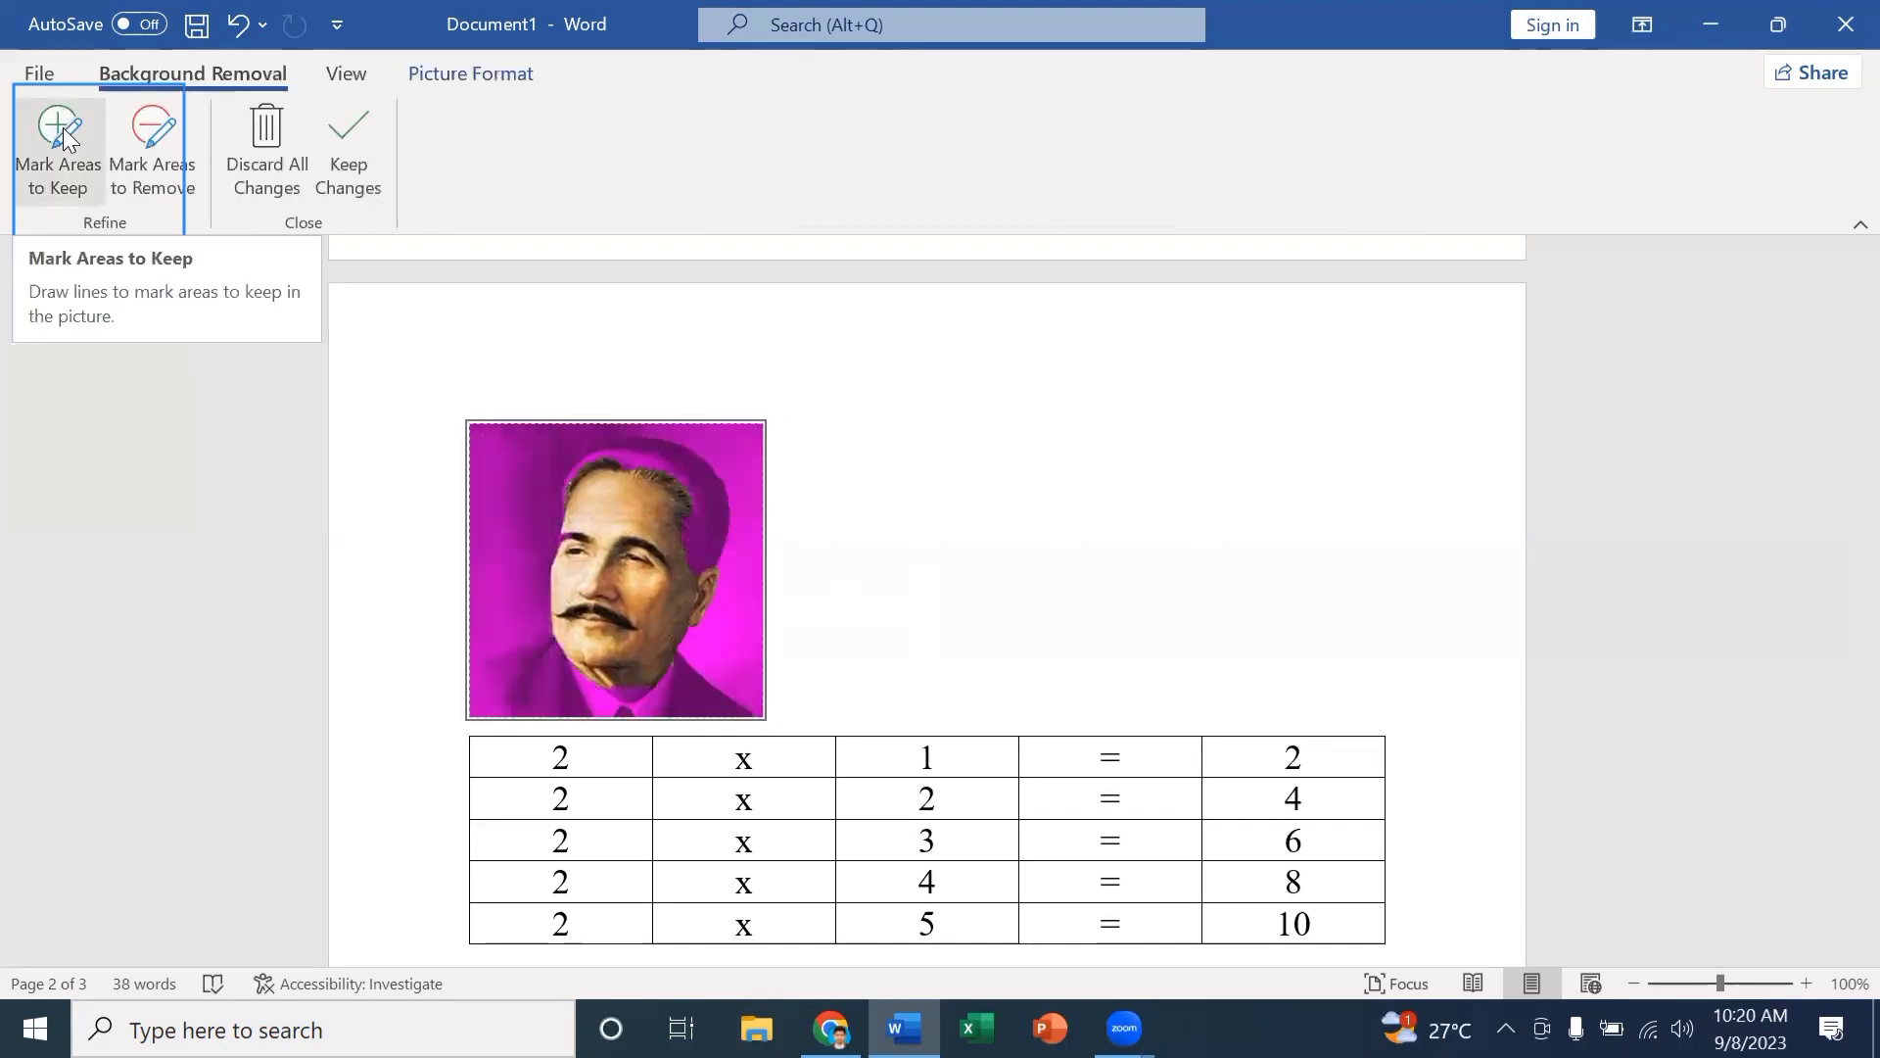
click(450, 691)
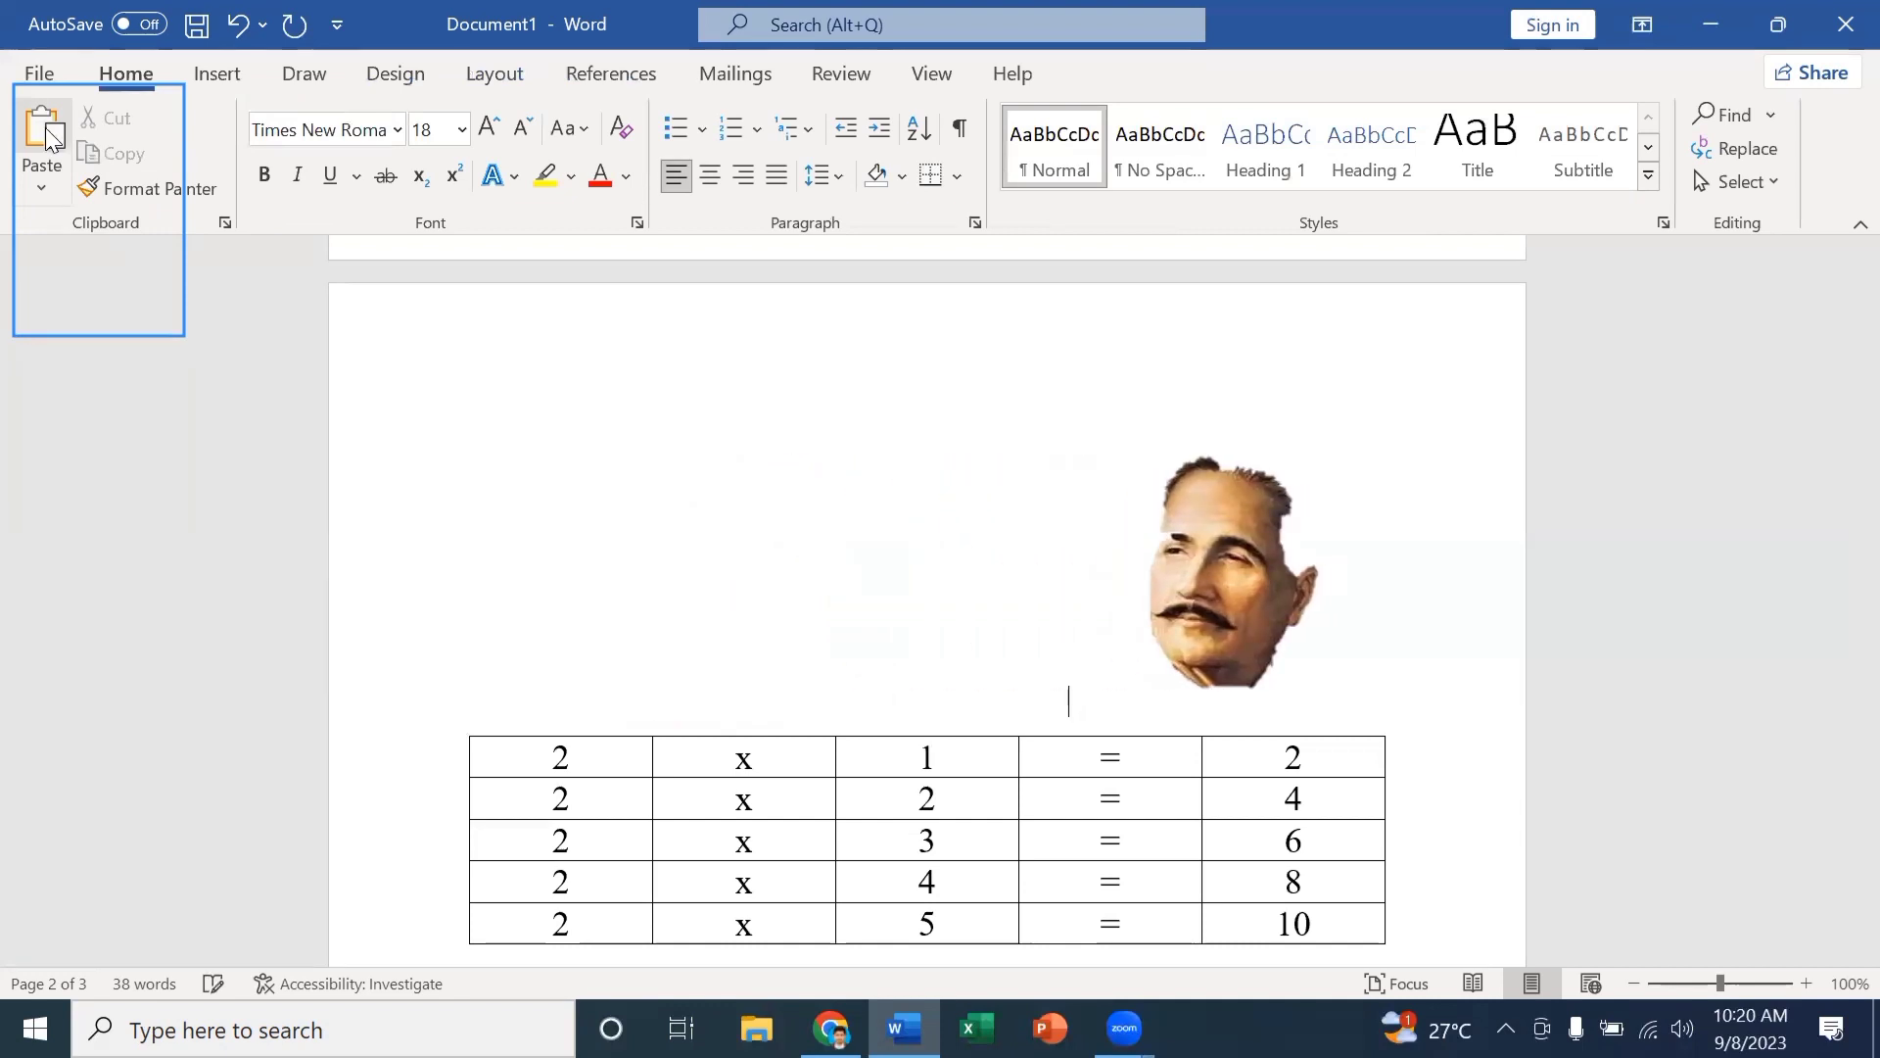
Delete the blank space before the cut-out picture to pull it and the table up to the "Symbols" line.
key(BackSpace)
key(BackSpace)
key(BackSpace)
key(BackSpace)
key(BackSpace)
key(BackSpace)
key(BackSpace)
key(BackSpace)
key(BackSpace)
key(BackSpace)
key(BackSpace)
key(BackSpace)
key(BackSpace)
key(BackSpace)
key(BackSpace)
key(BackSpace)
key(BackSpace)
key(BackSpace)
key(BackSpace)
key(BackSpace)
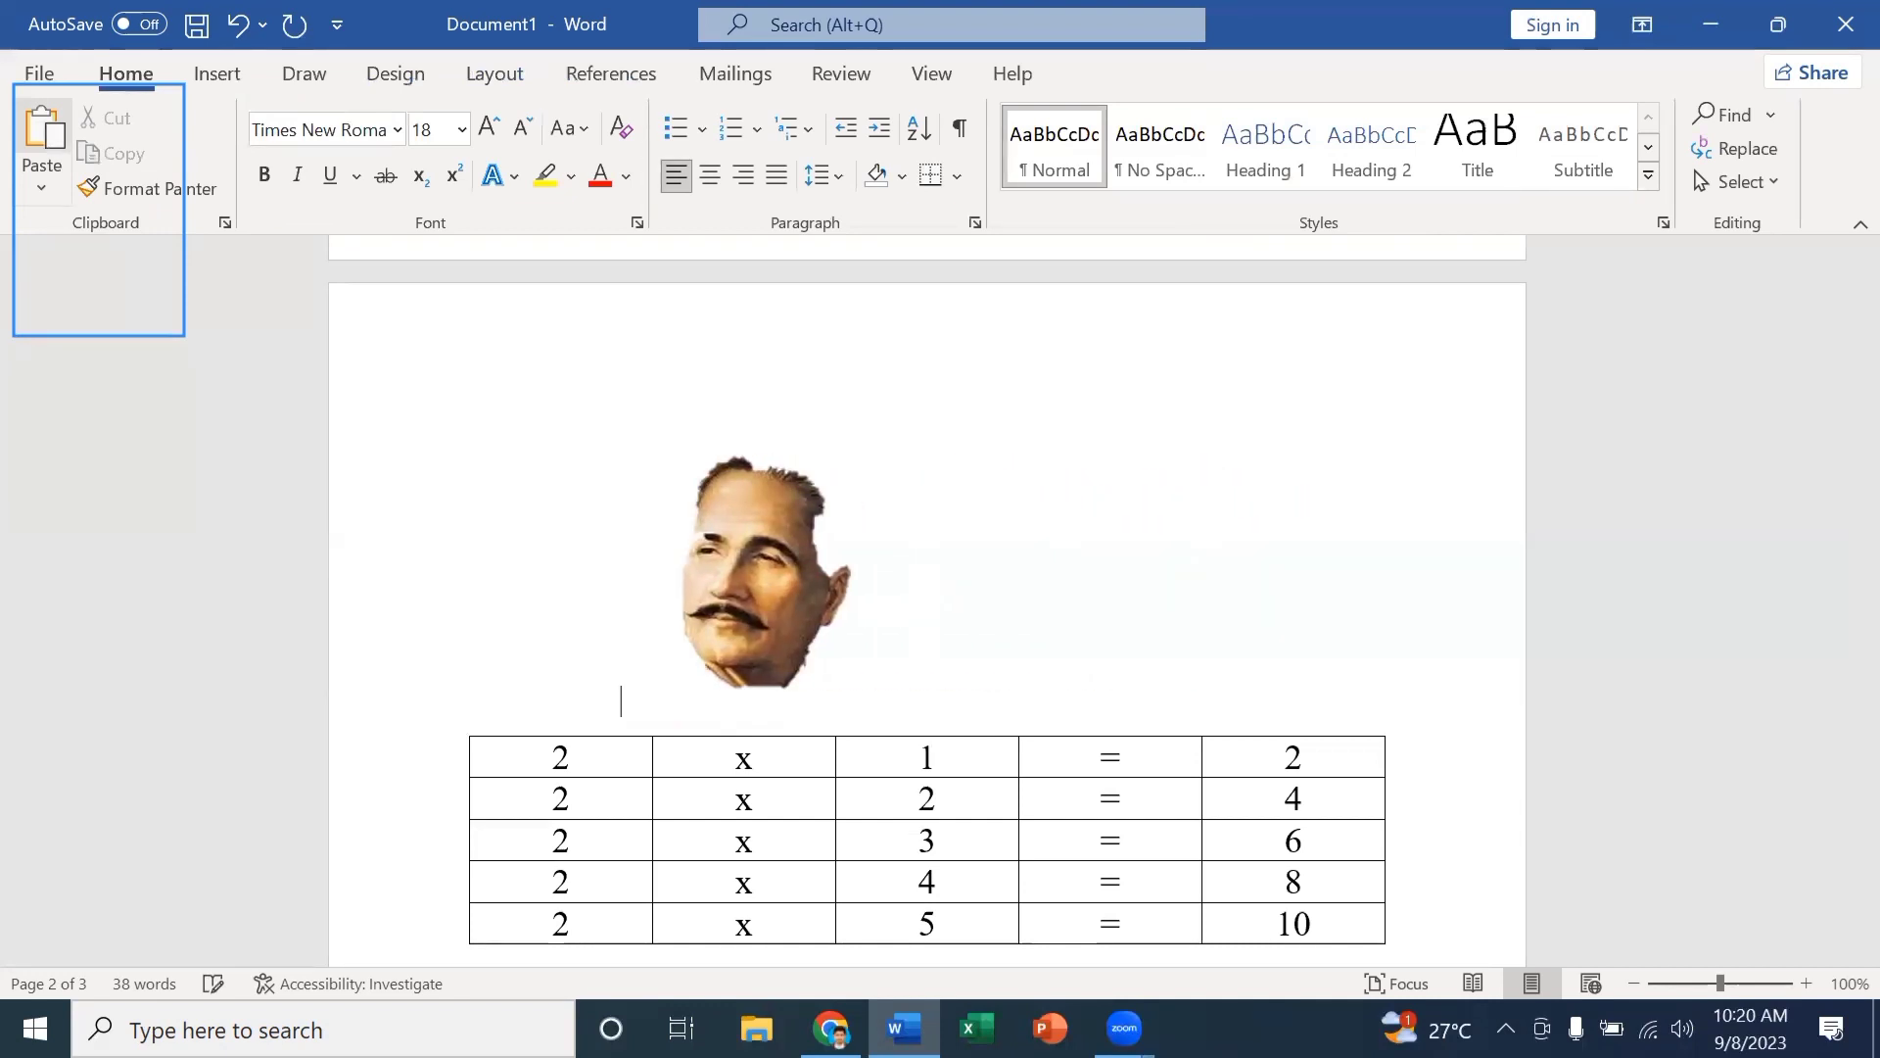
key(BackSpace)
key(BackSpace)
key(BackSpace)
key(BackSpace)
key(BackSpace)
key(BackSpace)
key(BackSpace)
key(BackSpace)
key(BackSpace)
key(BackSpace)
key(BackSpace)
key(BackSpace)
key(BackSpace)
key(BackSpace)
key(BackSpace)
key(BackSpace)
key(BackSpace)
key(BackSpace)
key(BackSpace)
key(BackSpace)
Restore the word "Symbols" and push the picture and table back onto the next page.
text(Symbo)
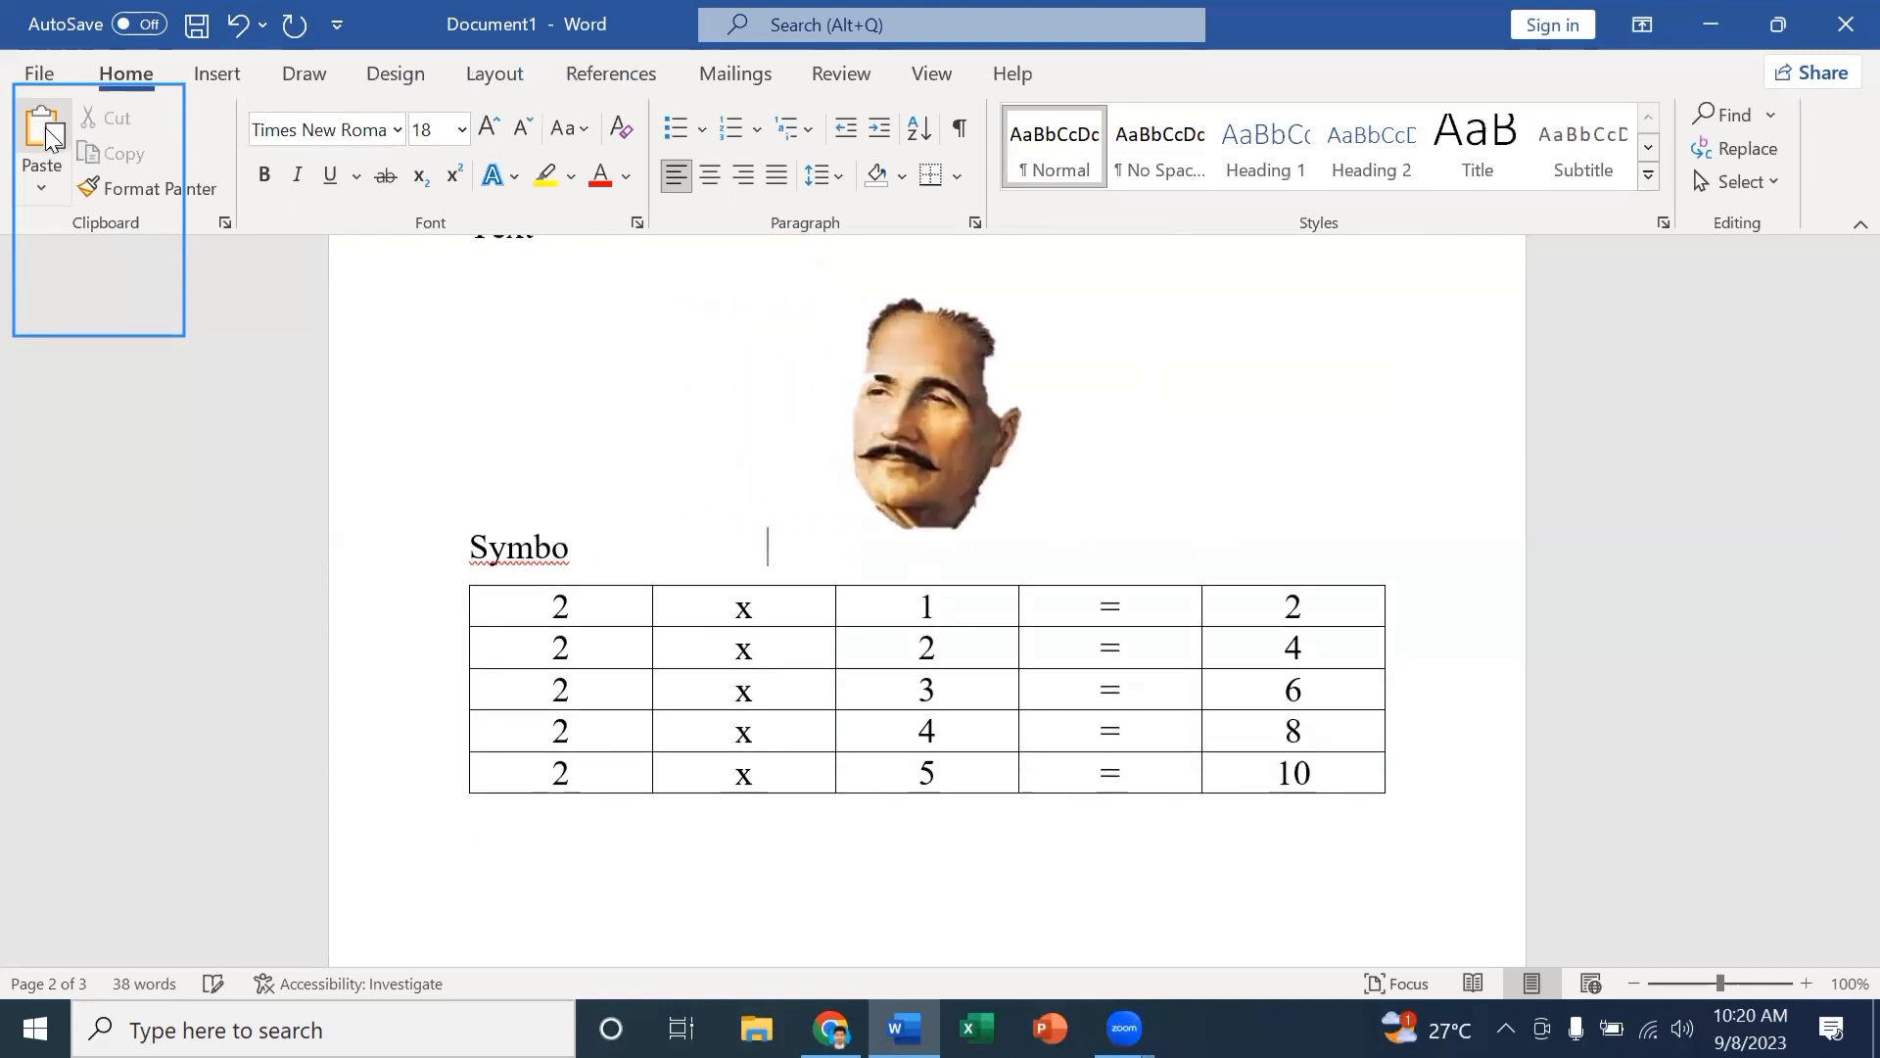
text(ls)
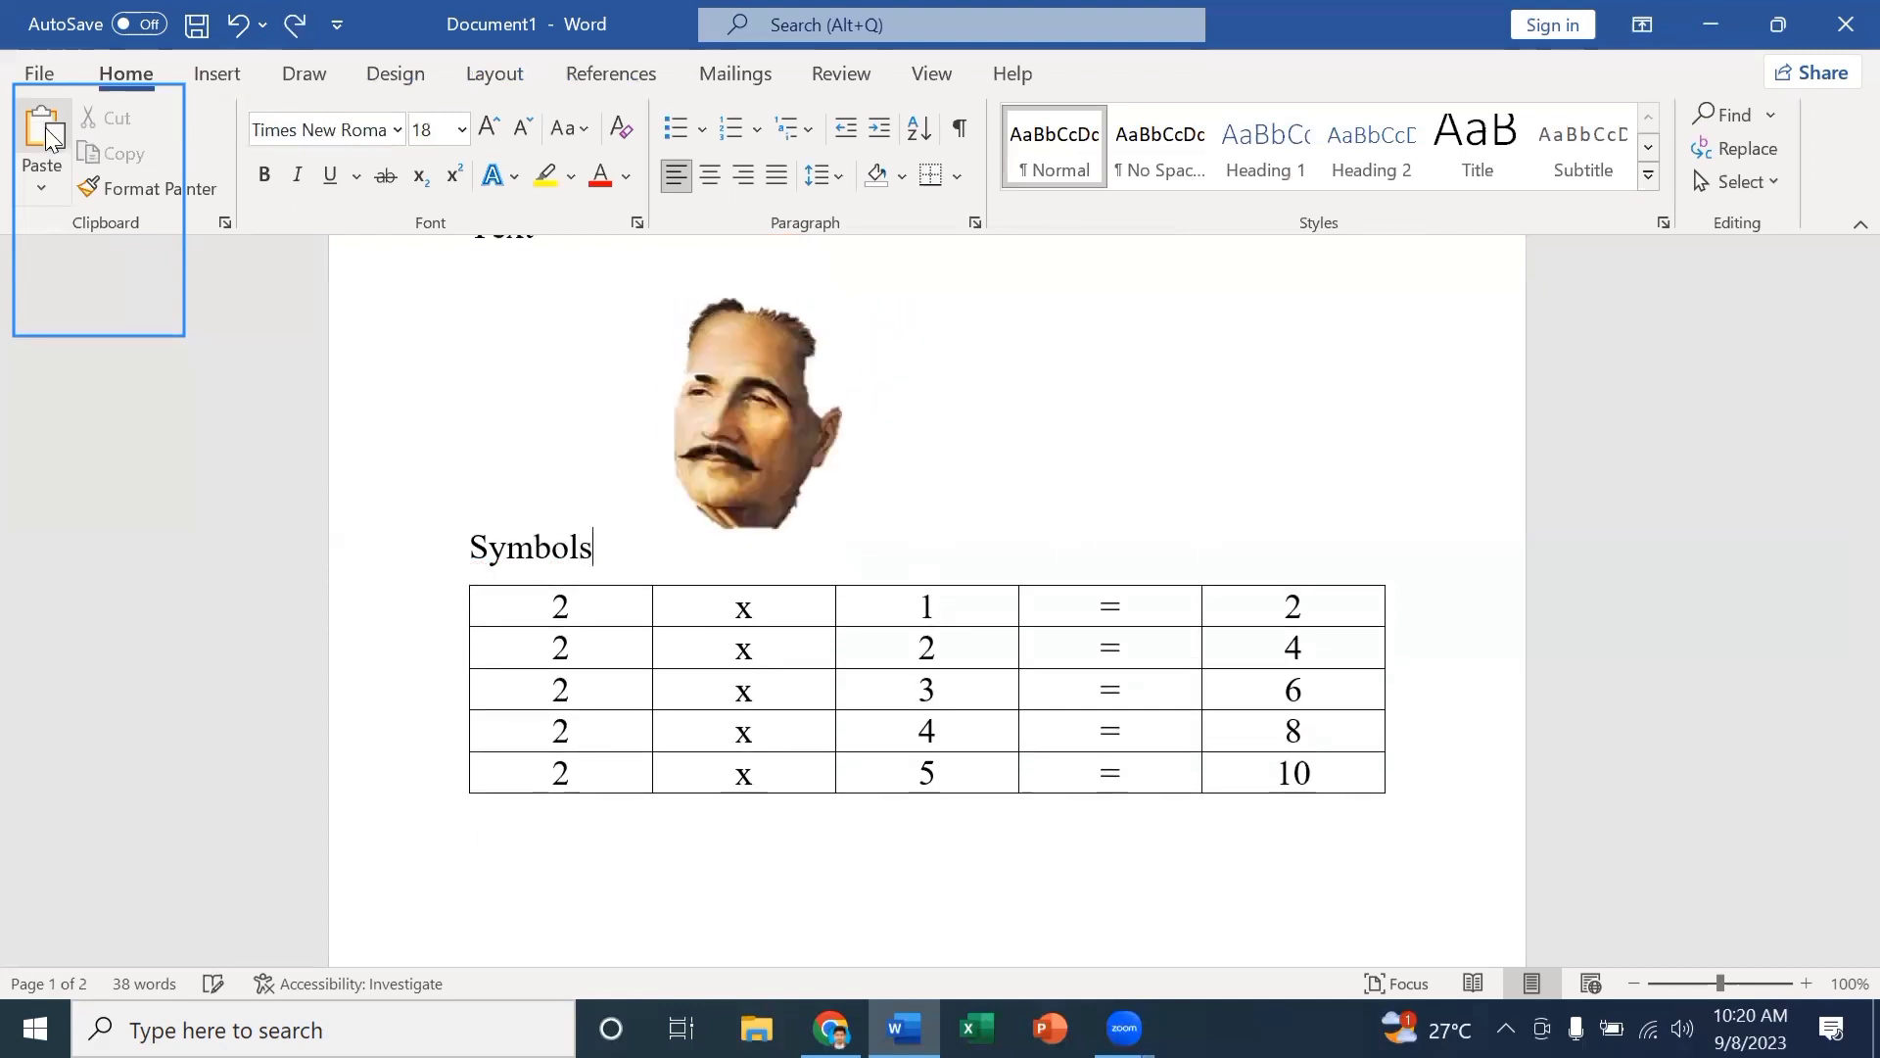
key(Return)
key(ctrl+Return)
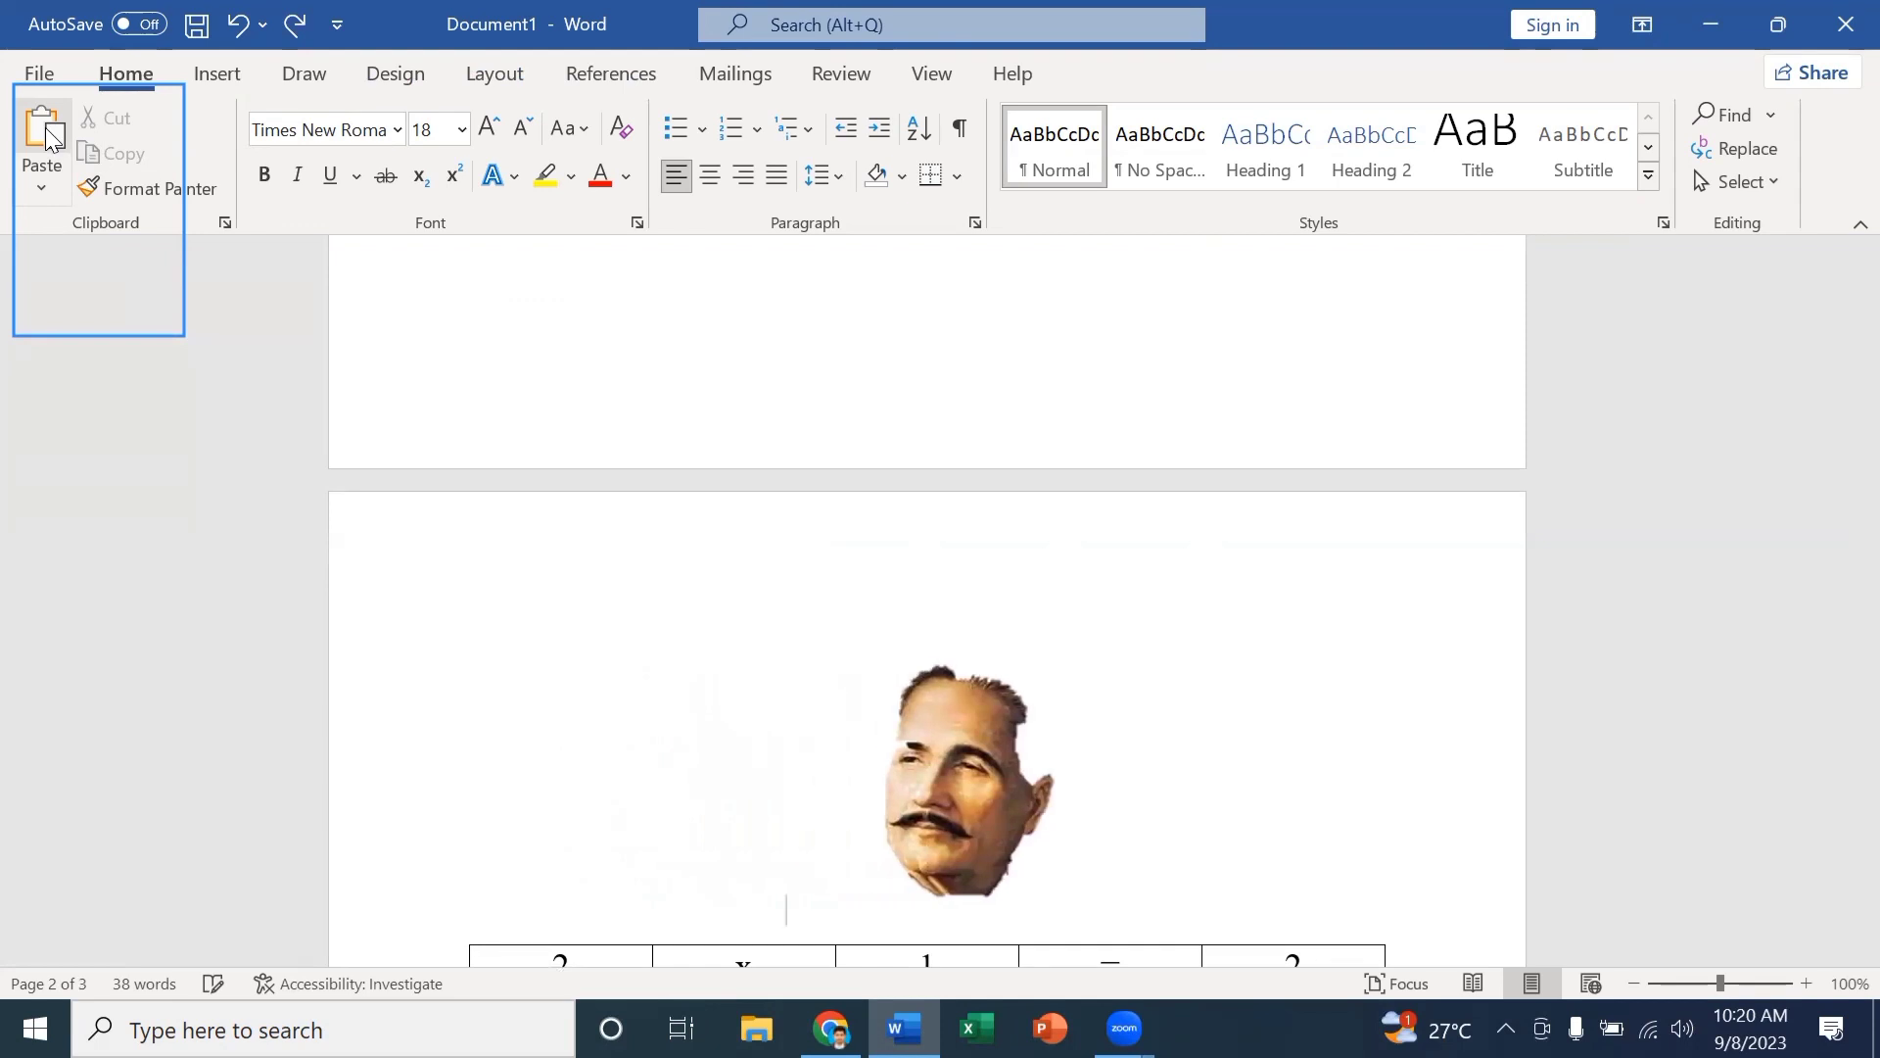
Undo the edits back to before the last two cells of the table's bottom row were filled.
key(ctrl+z)
key(ctrl+z)
key(ctrl+z)
key(ctrl+z)
key(ctrl+z)
key(ctrl+z)
key(ctrl+z)
key(ctrl+z)
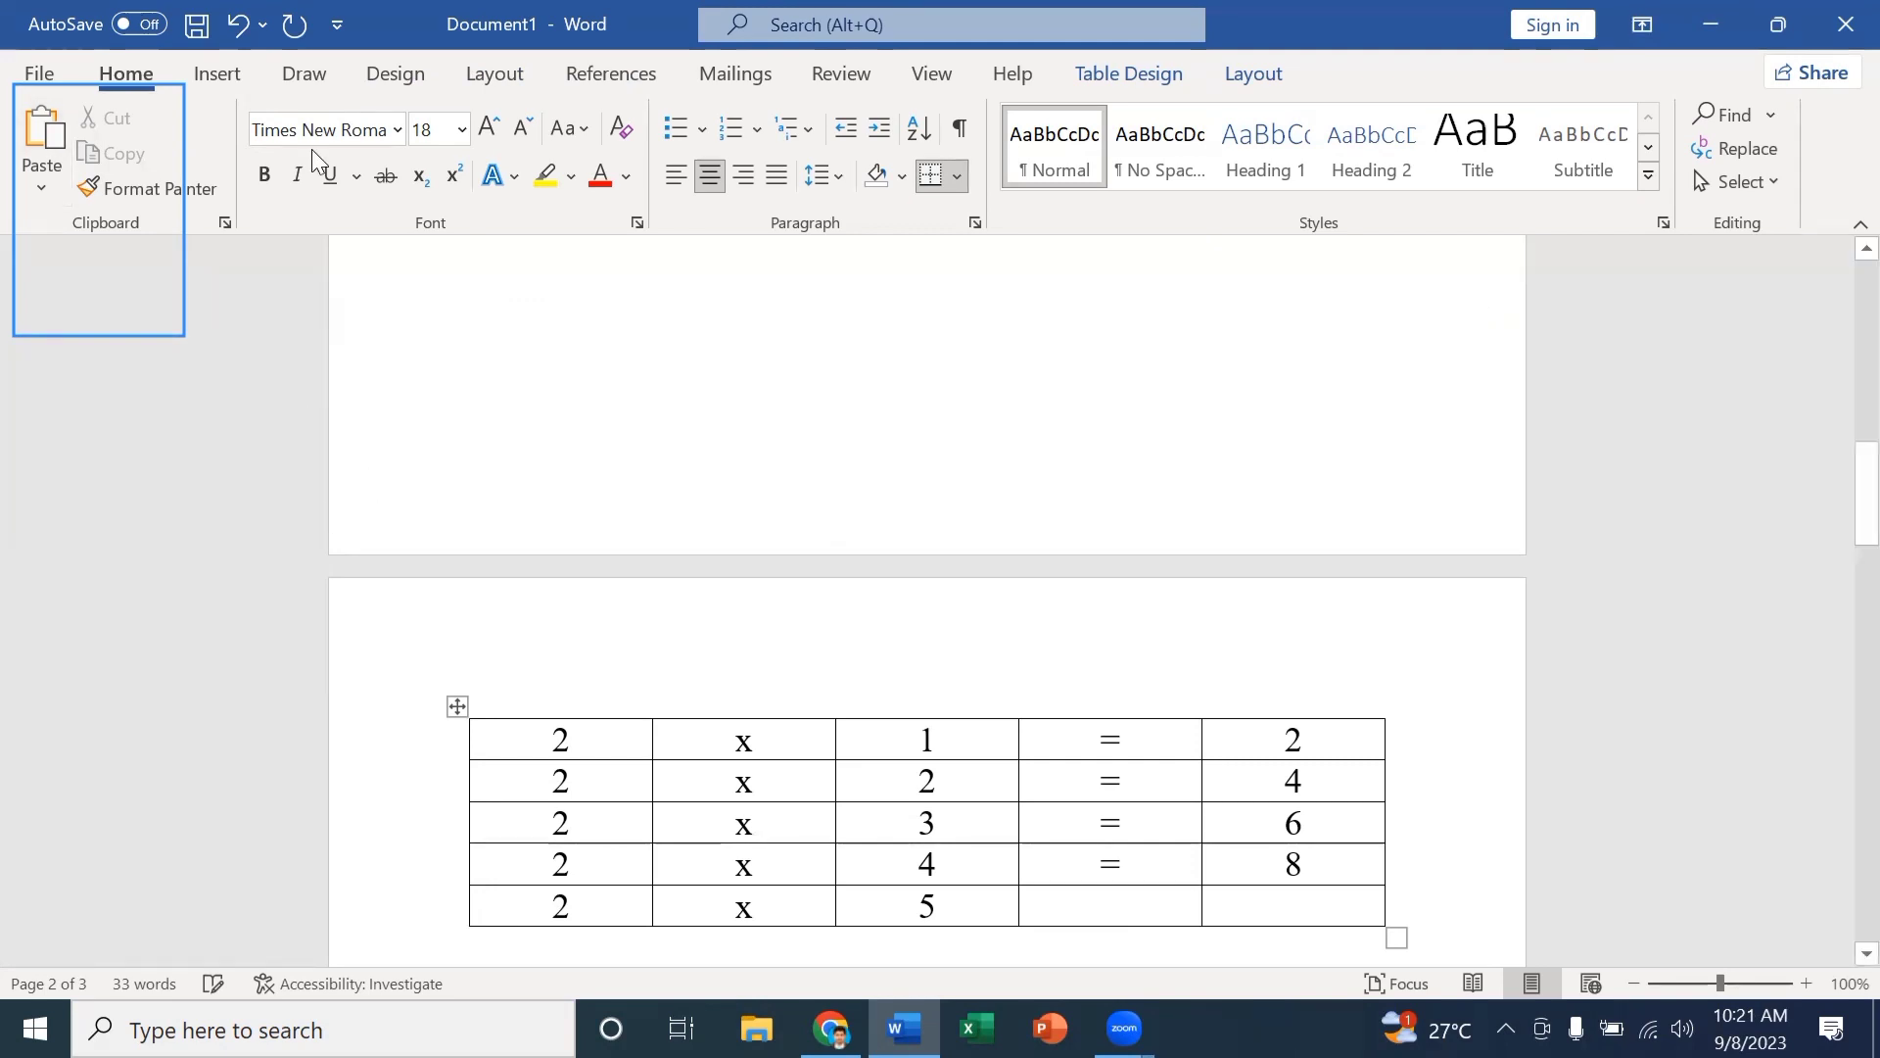
Insert the picture "download" from the Downloads folder into the fourth cell of the table's last row.
click(221, 77)
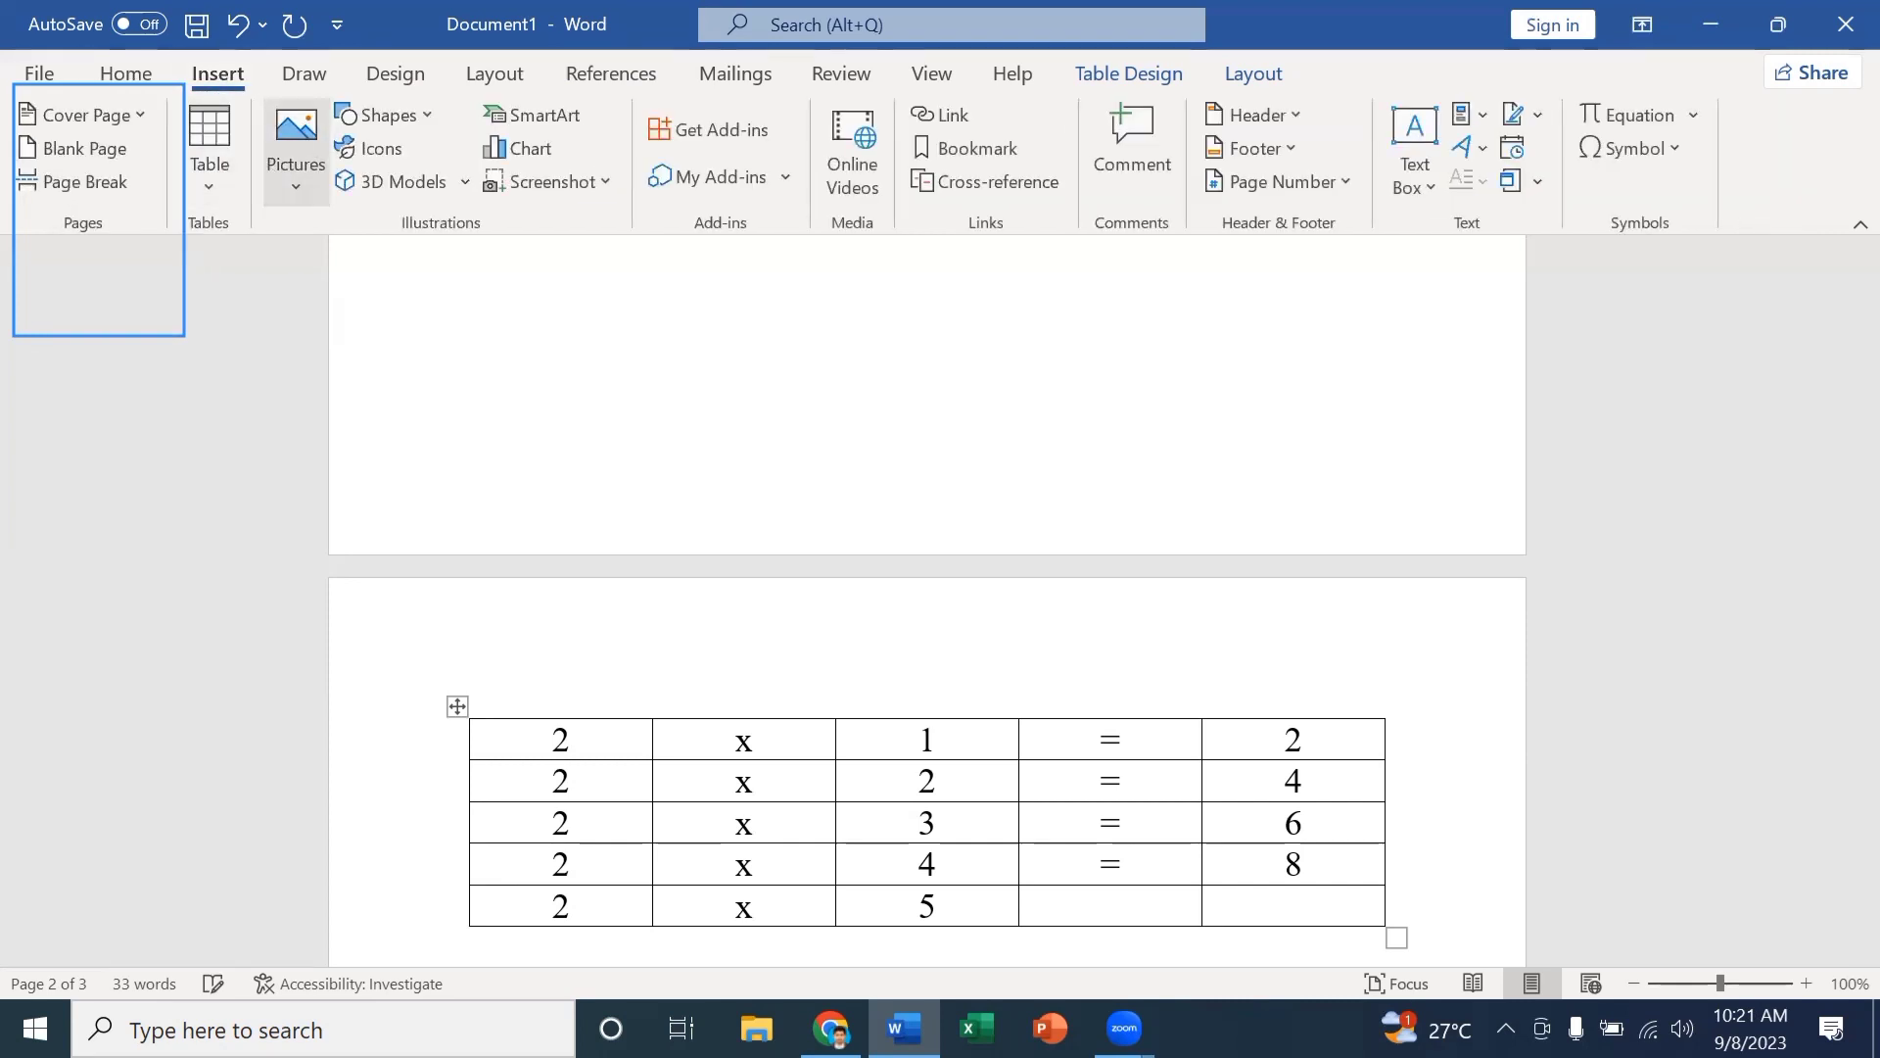
click(297, 195)
click(296, 178)
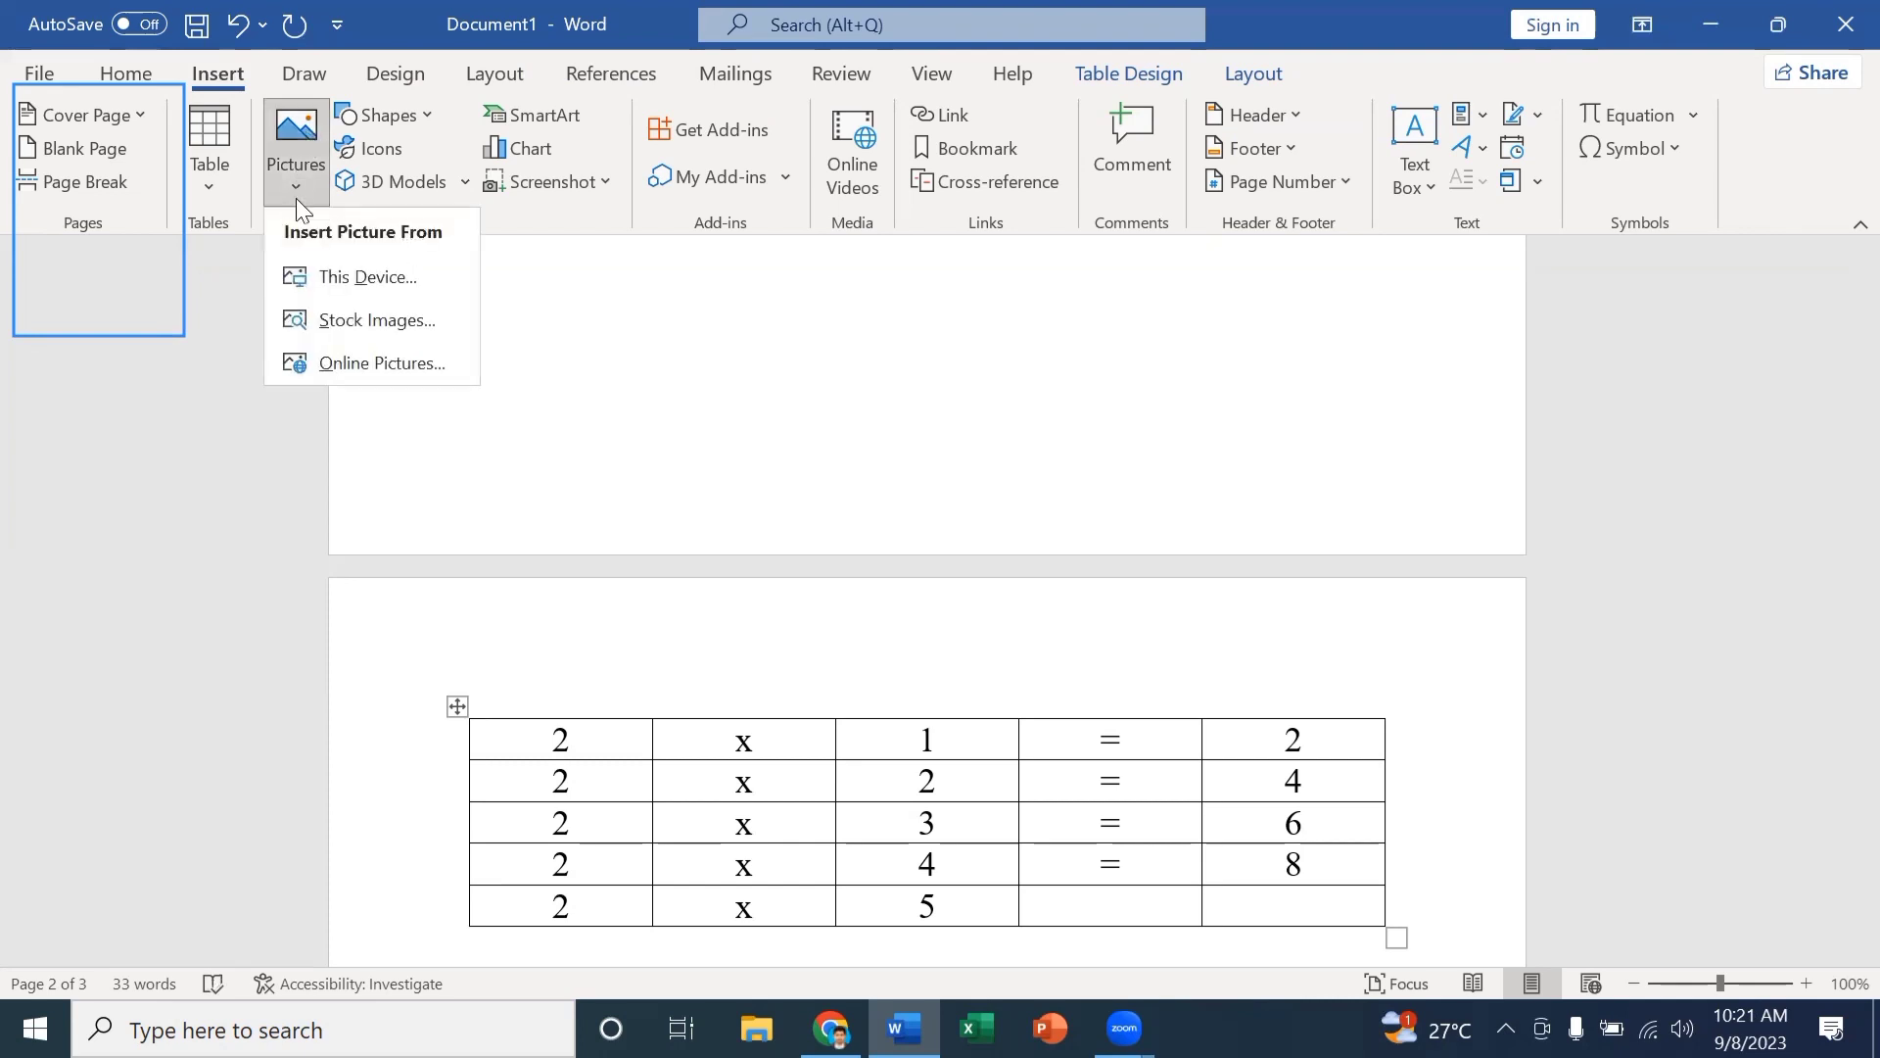
click(339, 280)
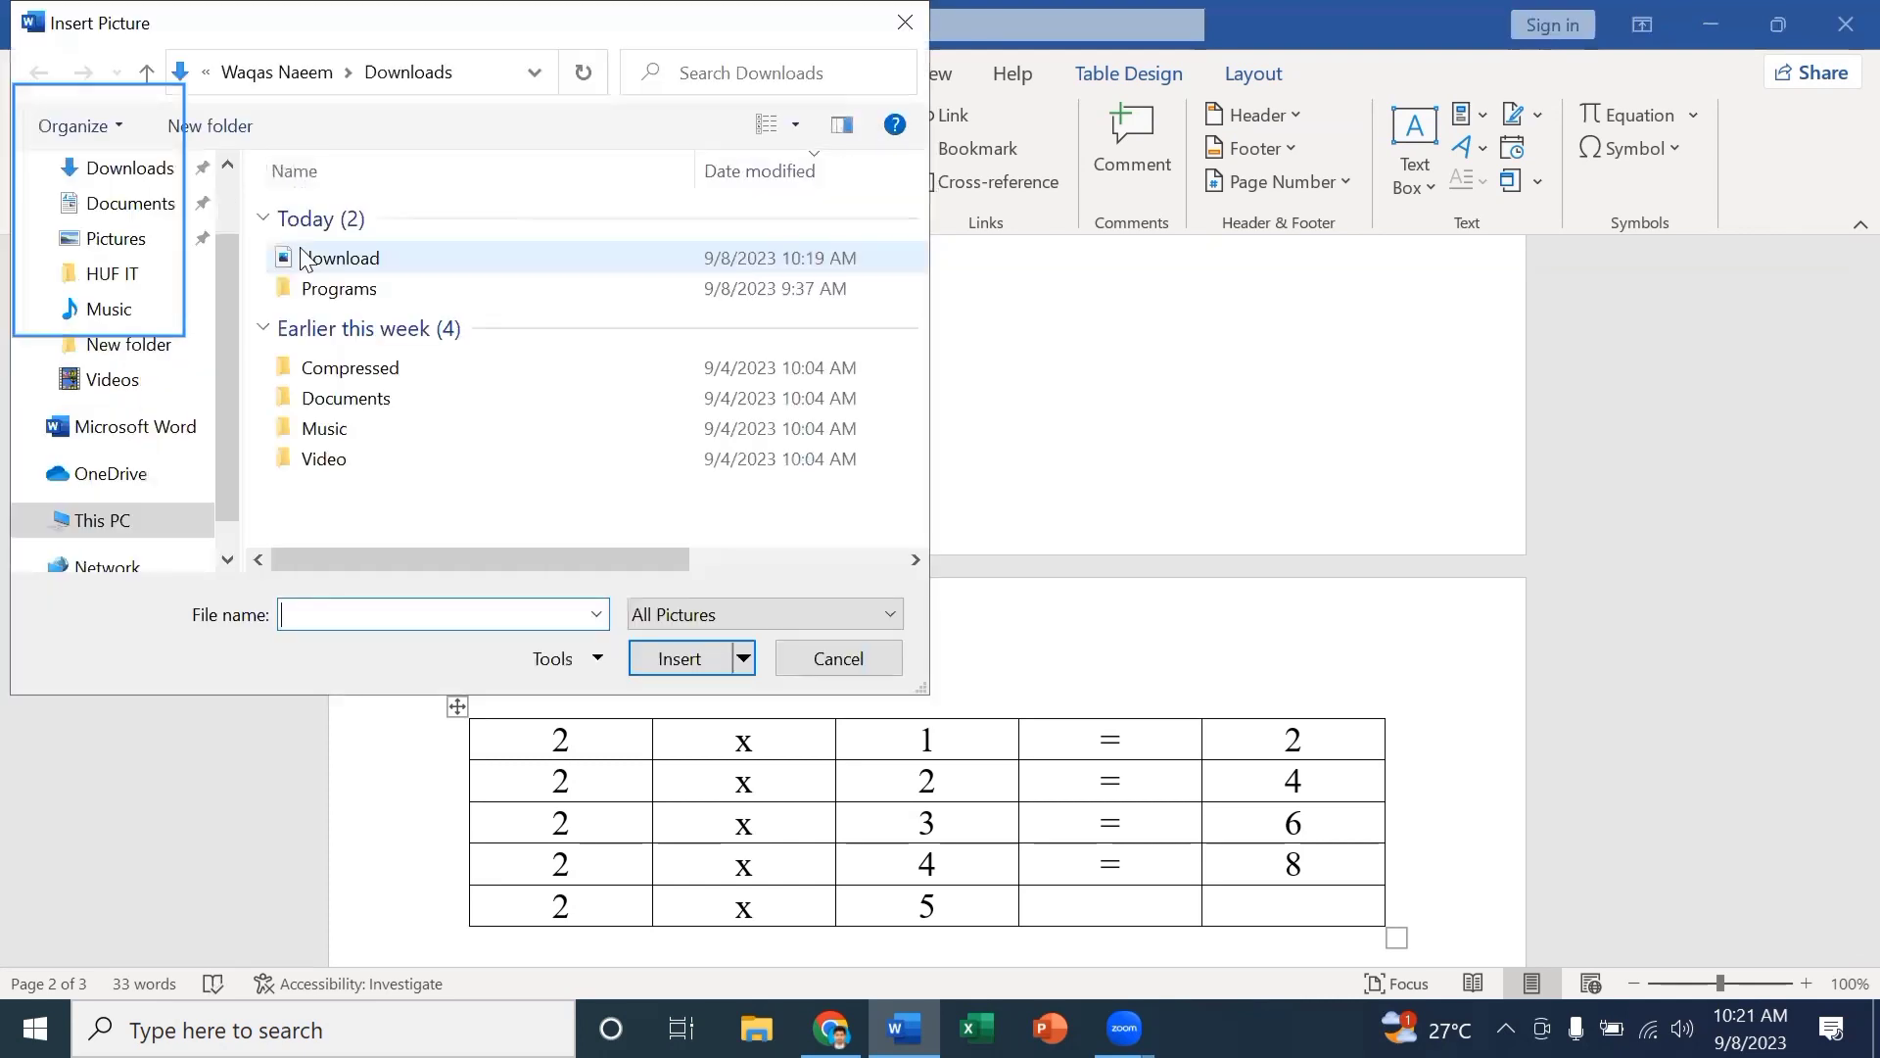
click(284, 257)
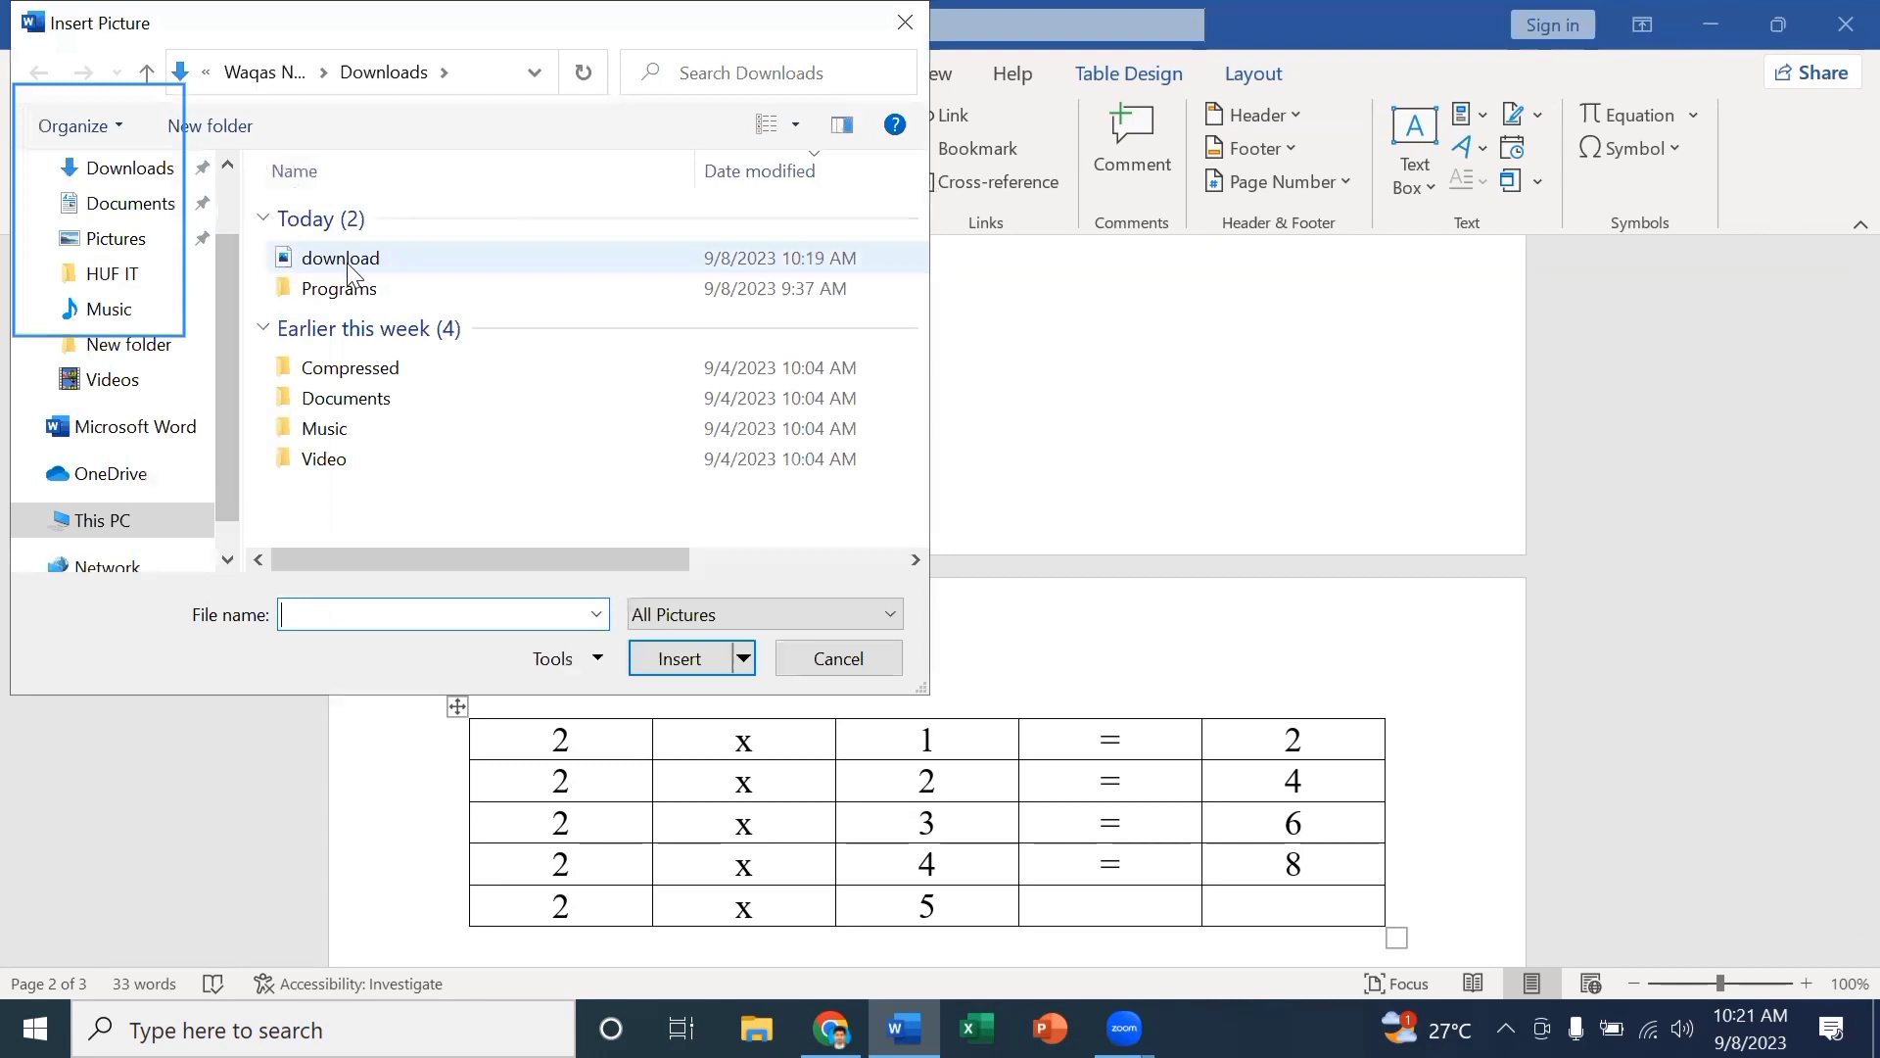
click(674, 660)
Move the portrait picture out of the table onto the blank third page.
click(1213, 547)
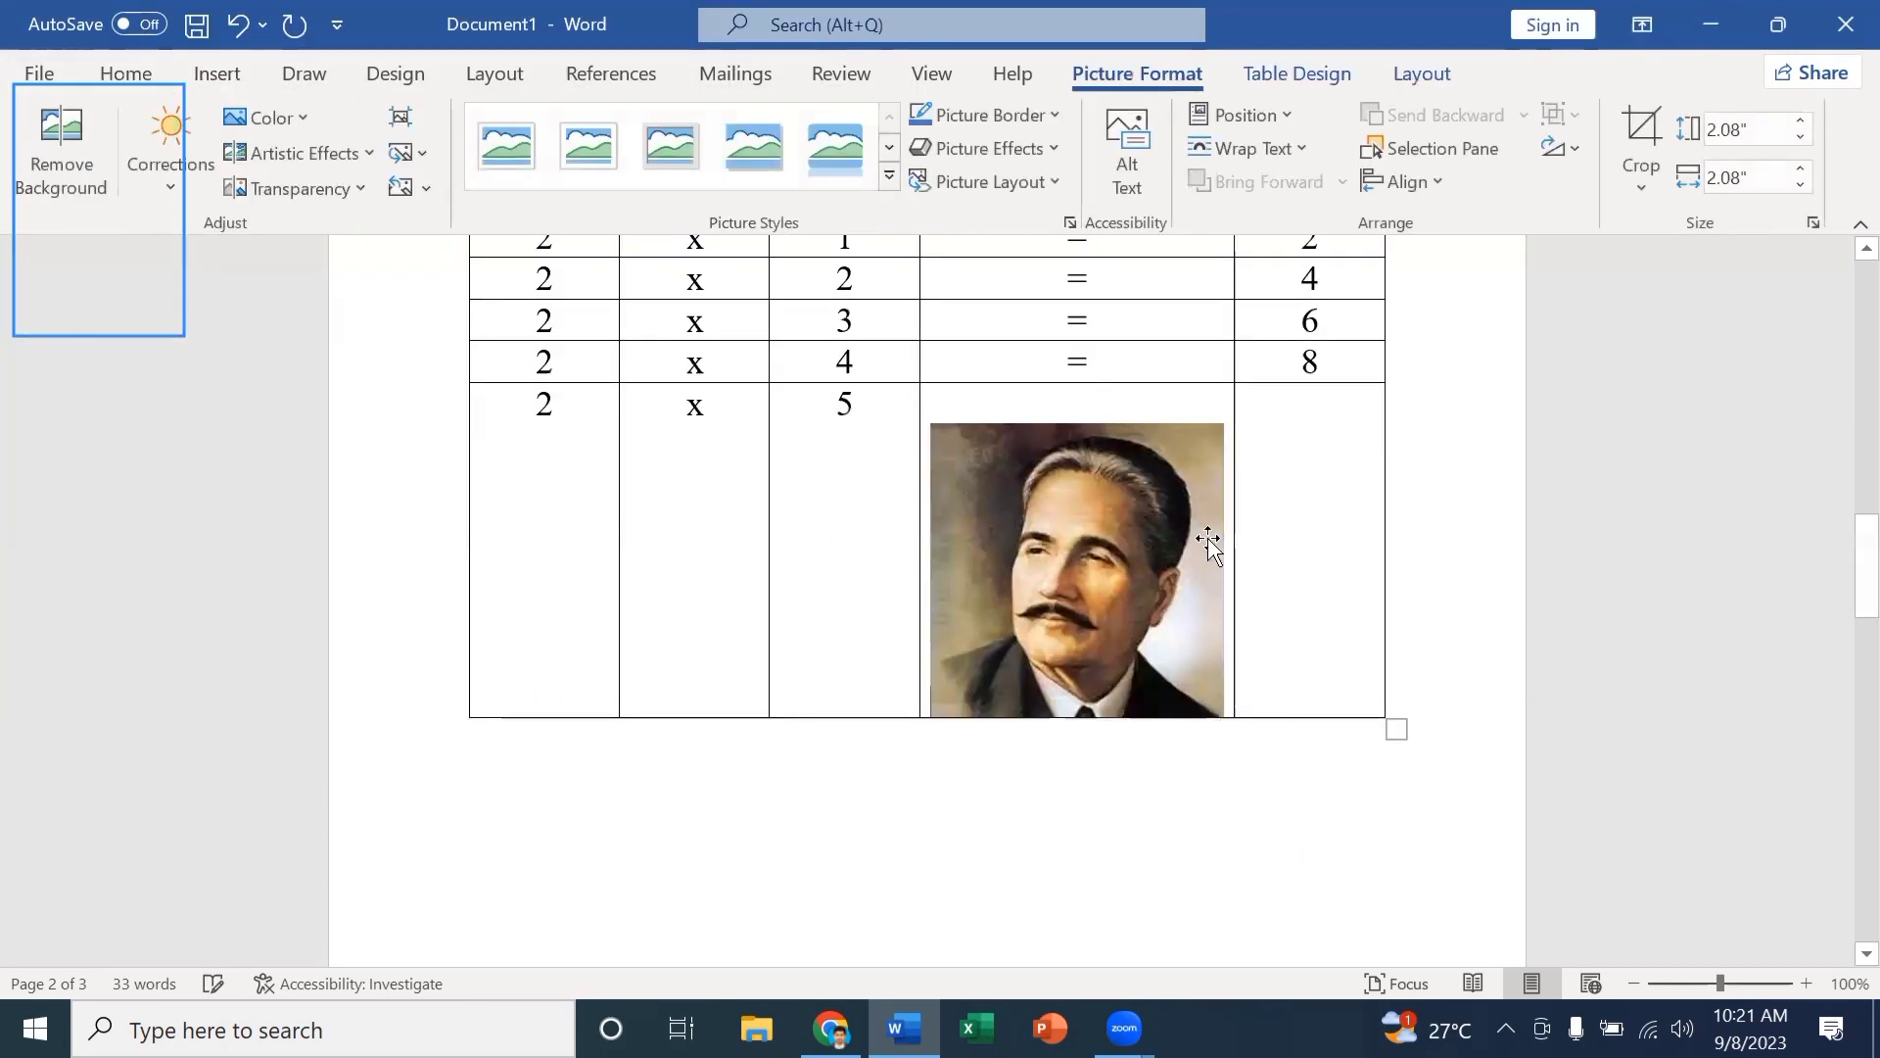
drag(1102, 498, 752, 798)
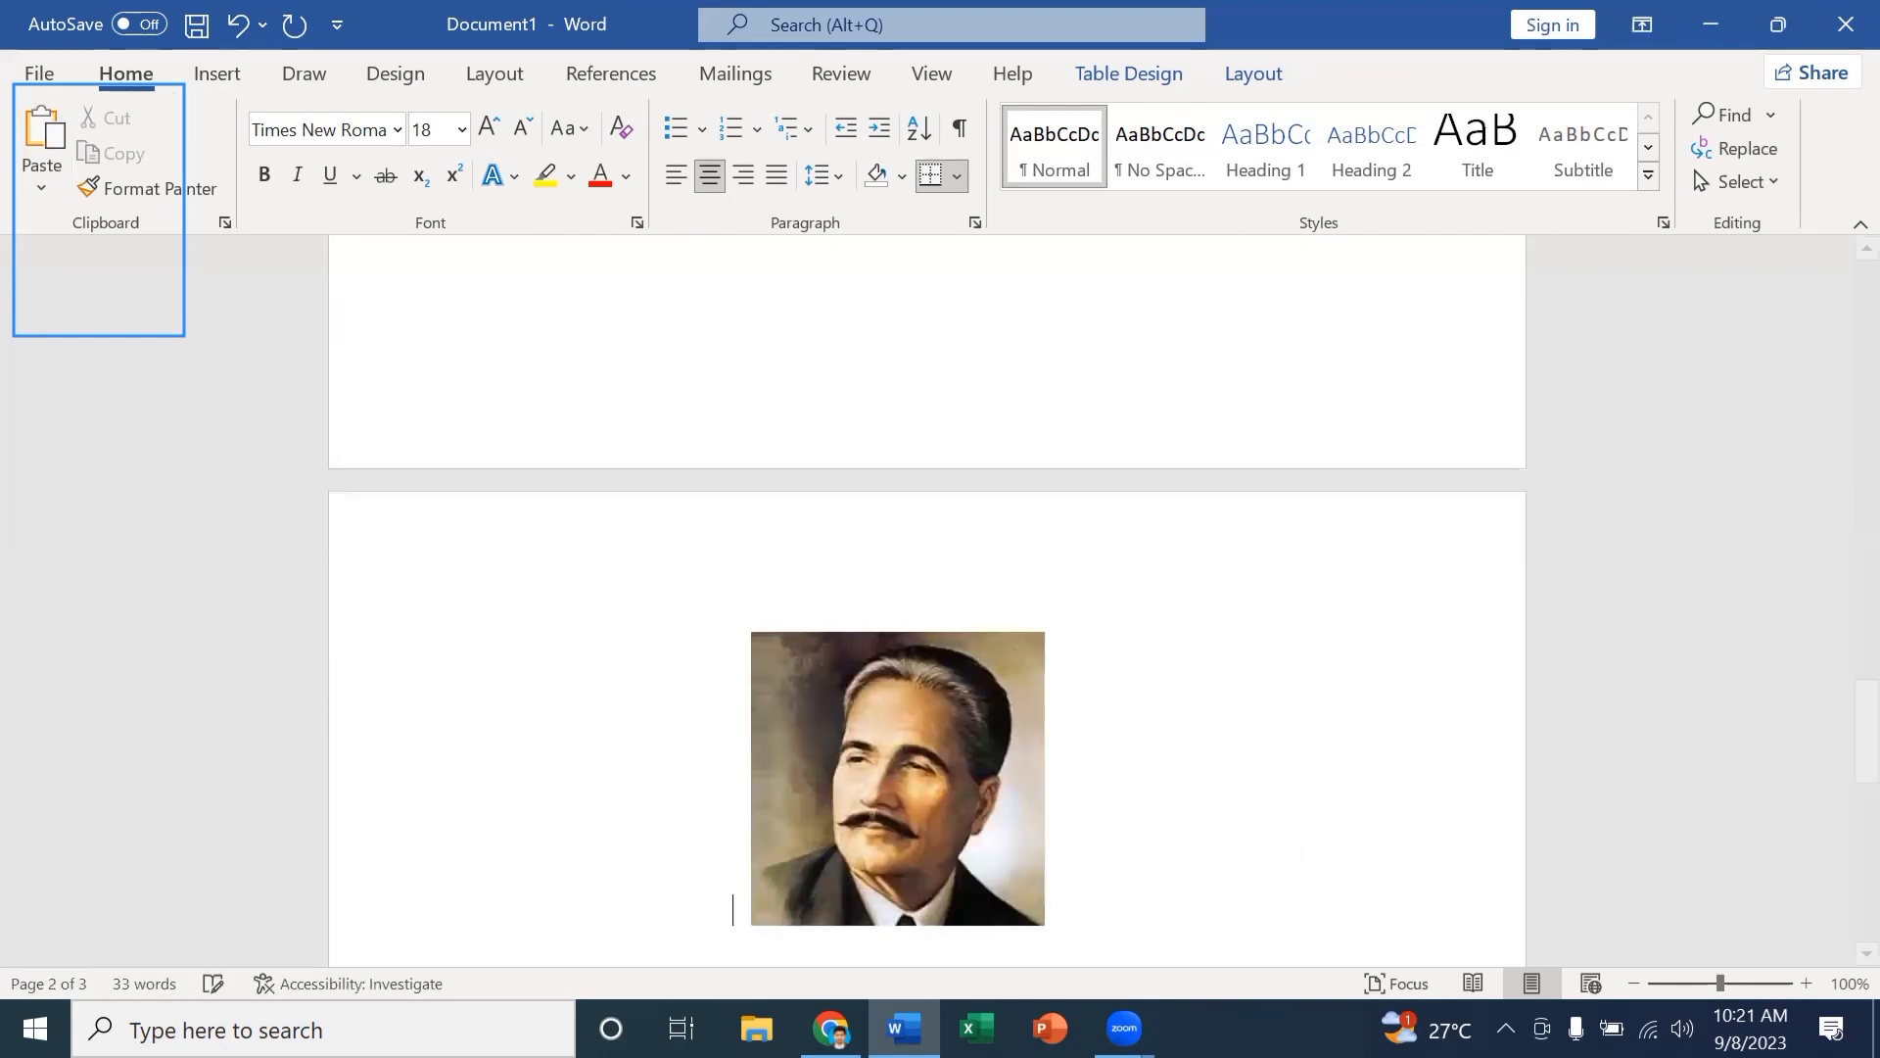
scroll(927, 602, down, 3)
key(ctrl+z)
key(ctrl+z)
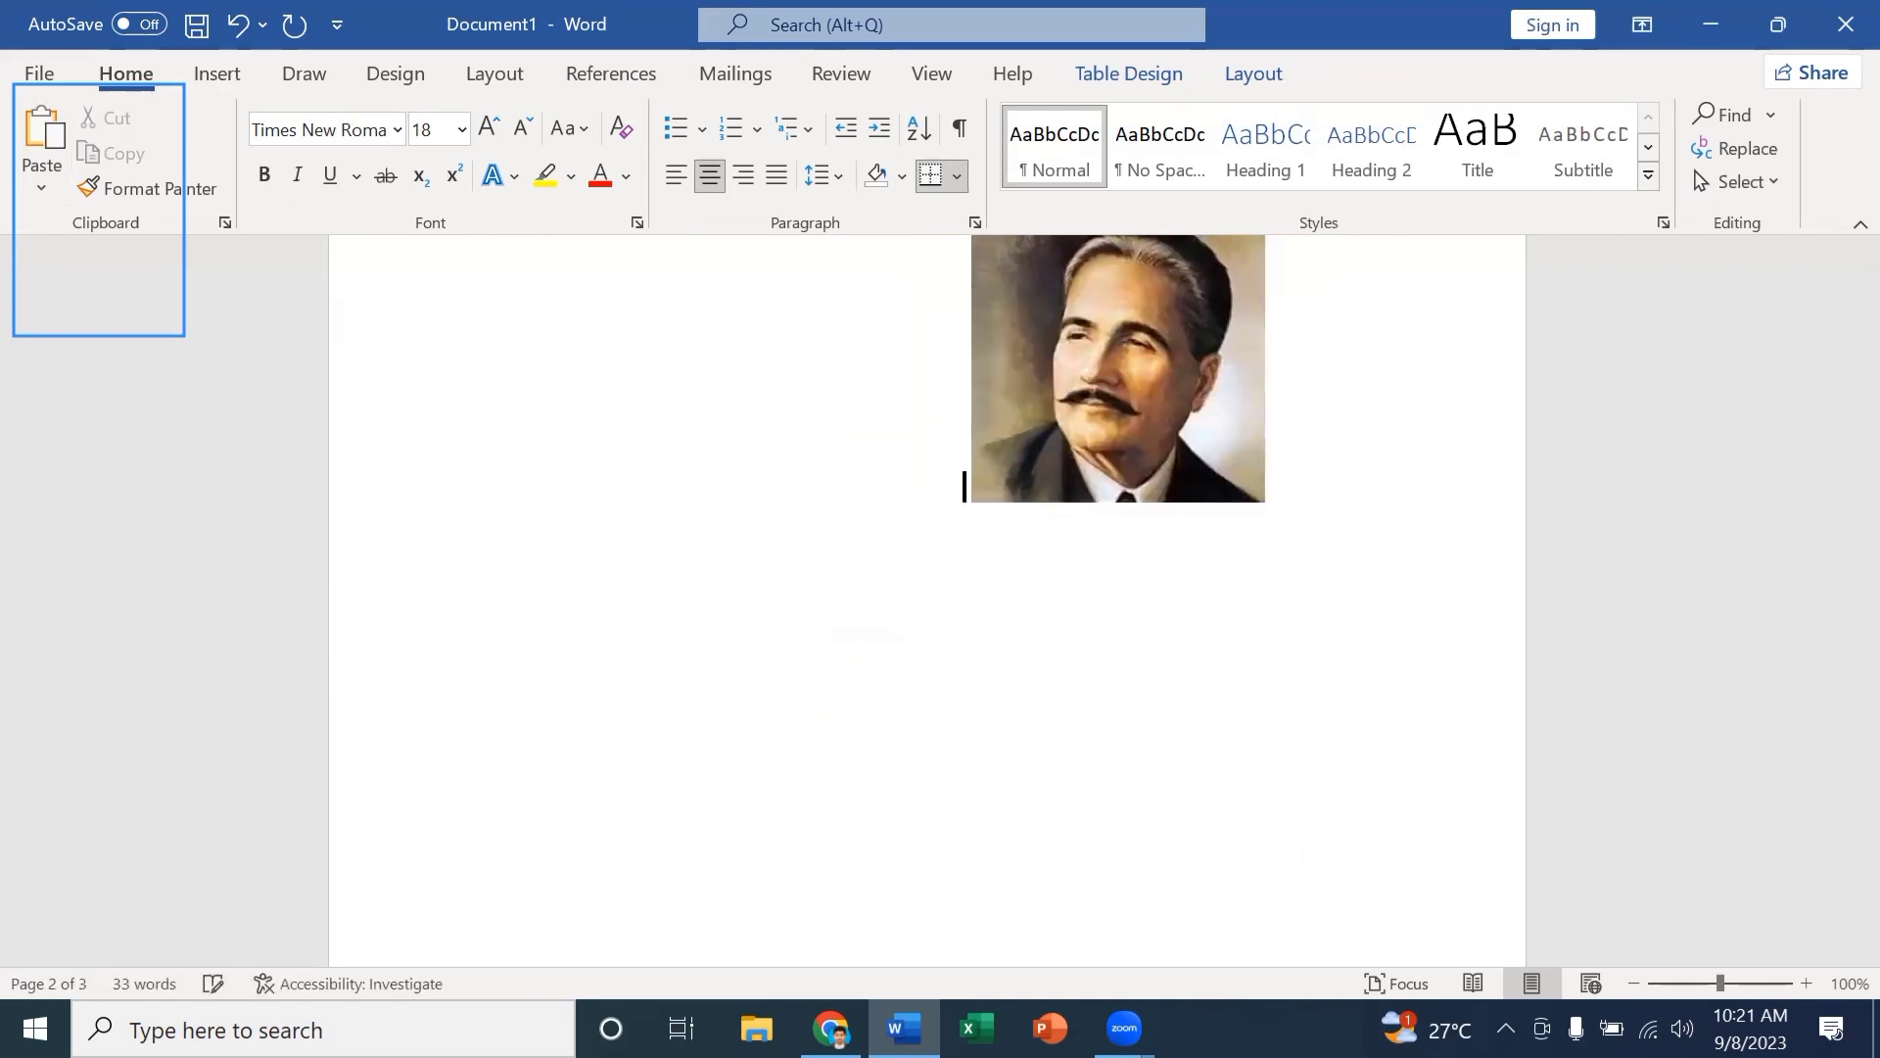
click(468, 530)
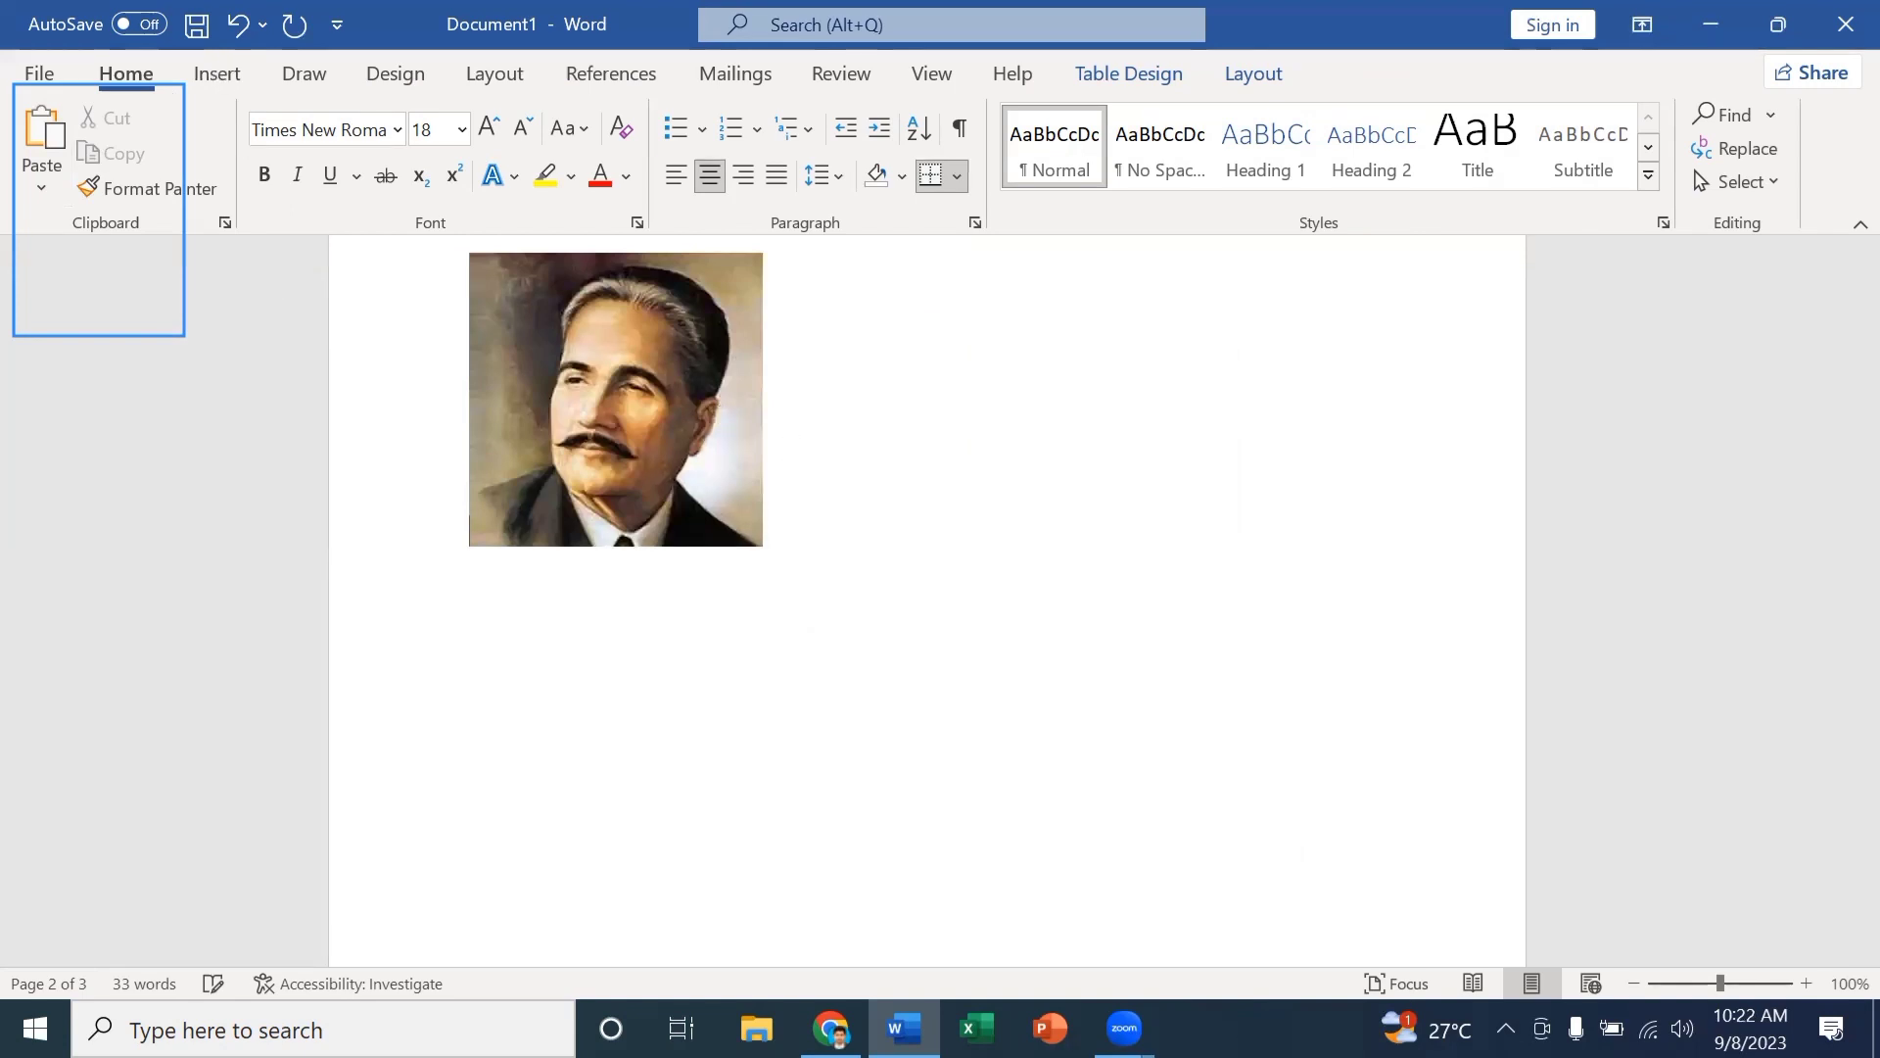
Examine the gallery of shapes available for insertion and close it.
click(216, 74)
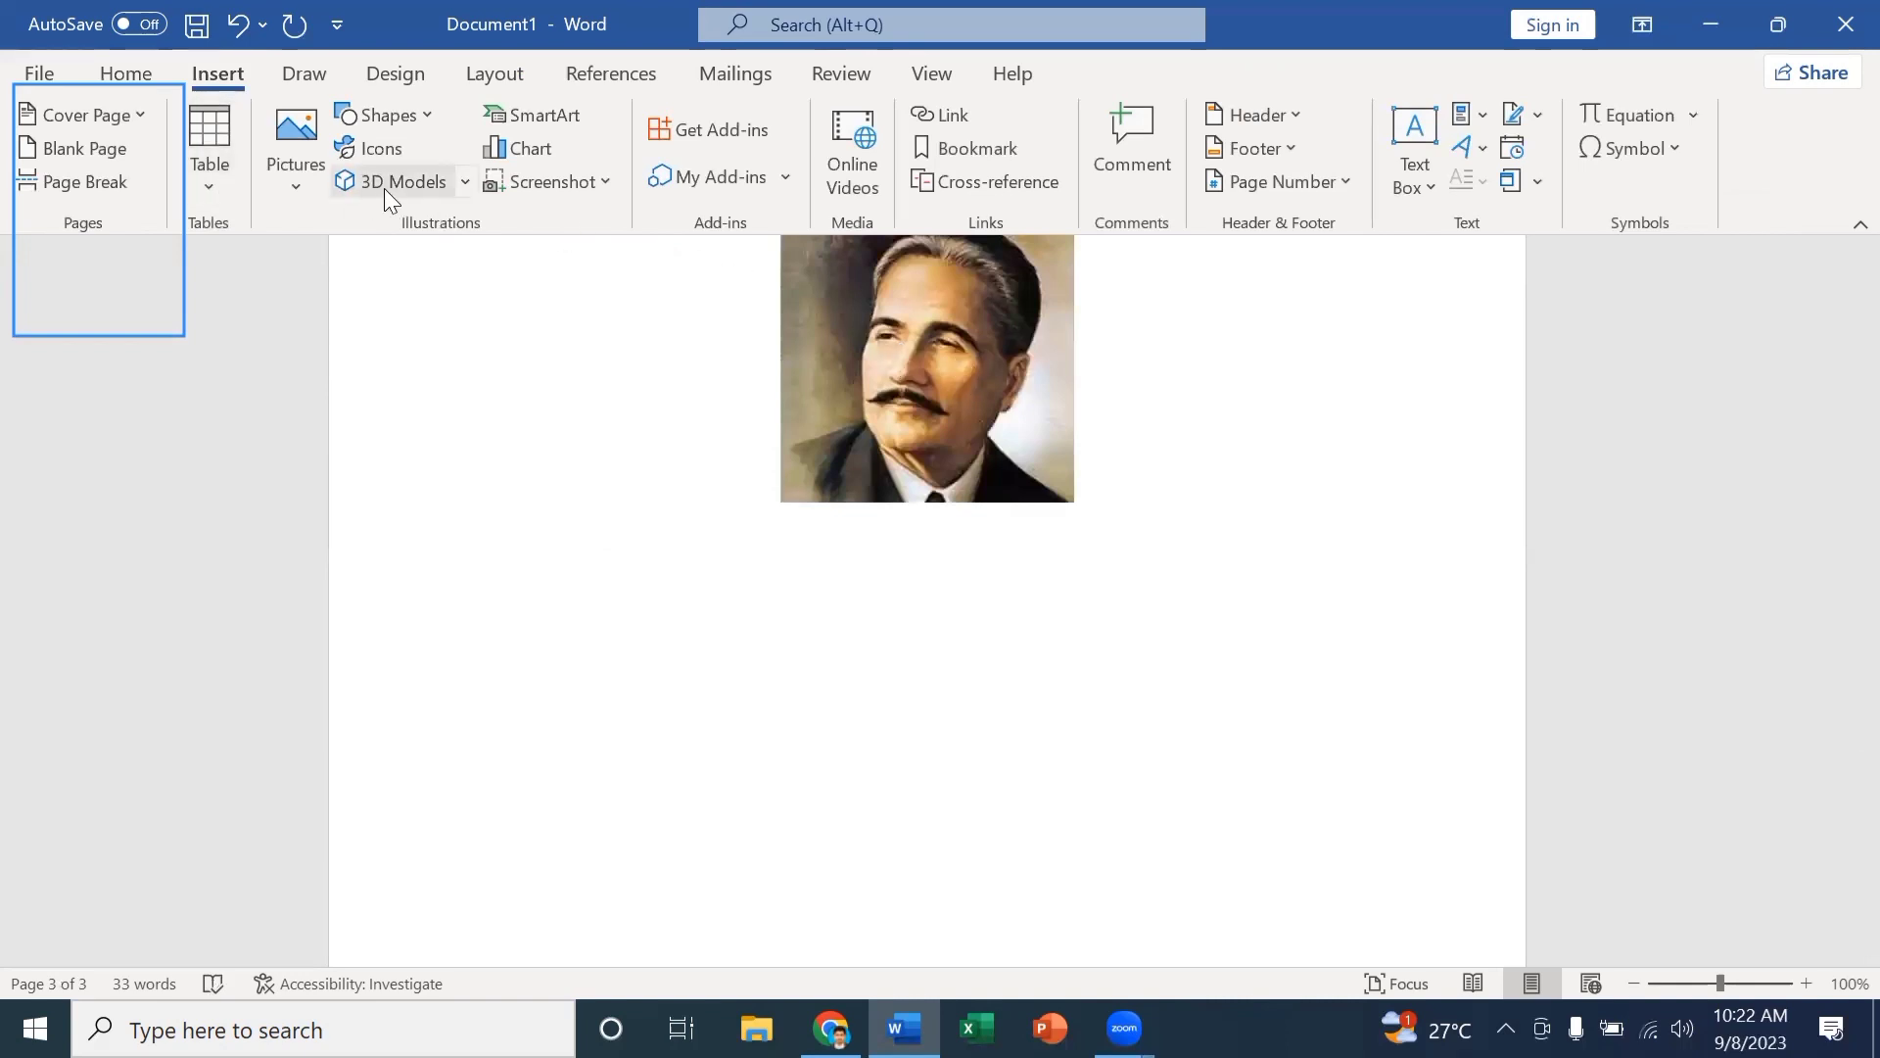
click(428, 114)
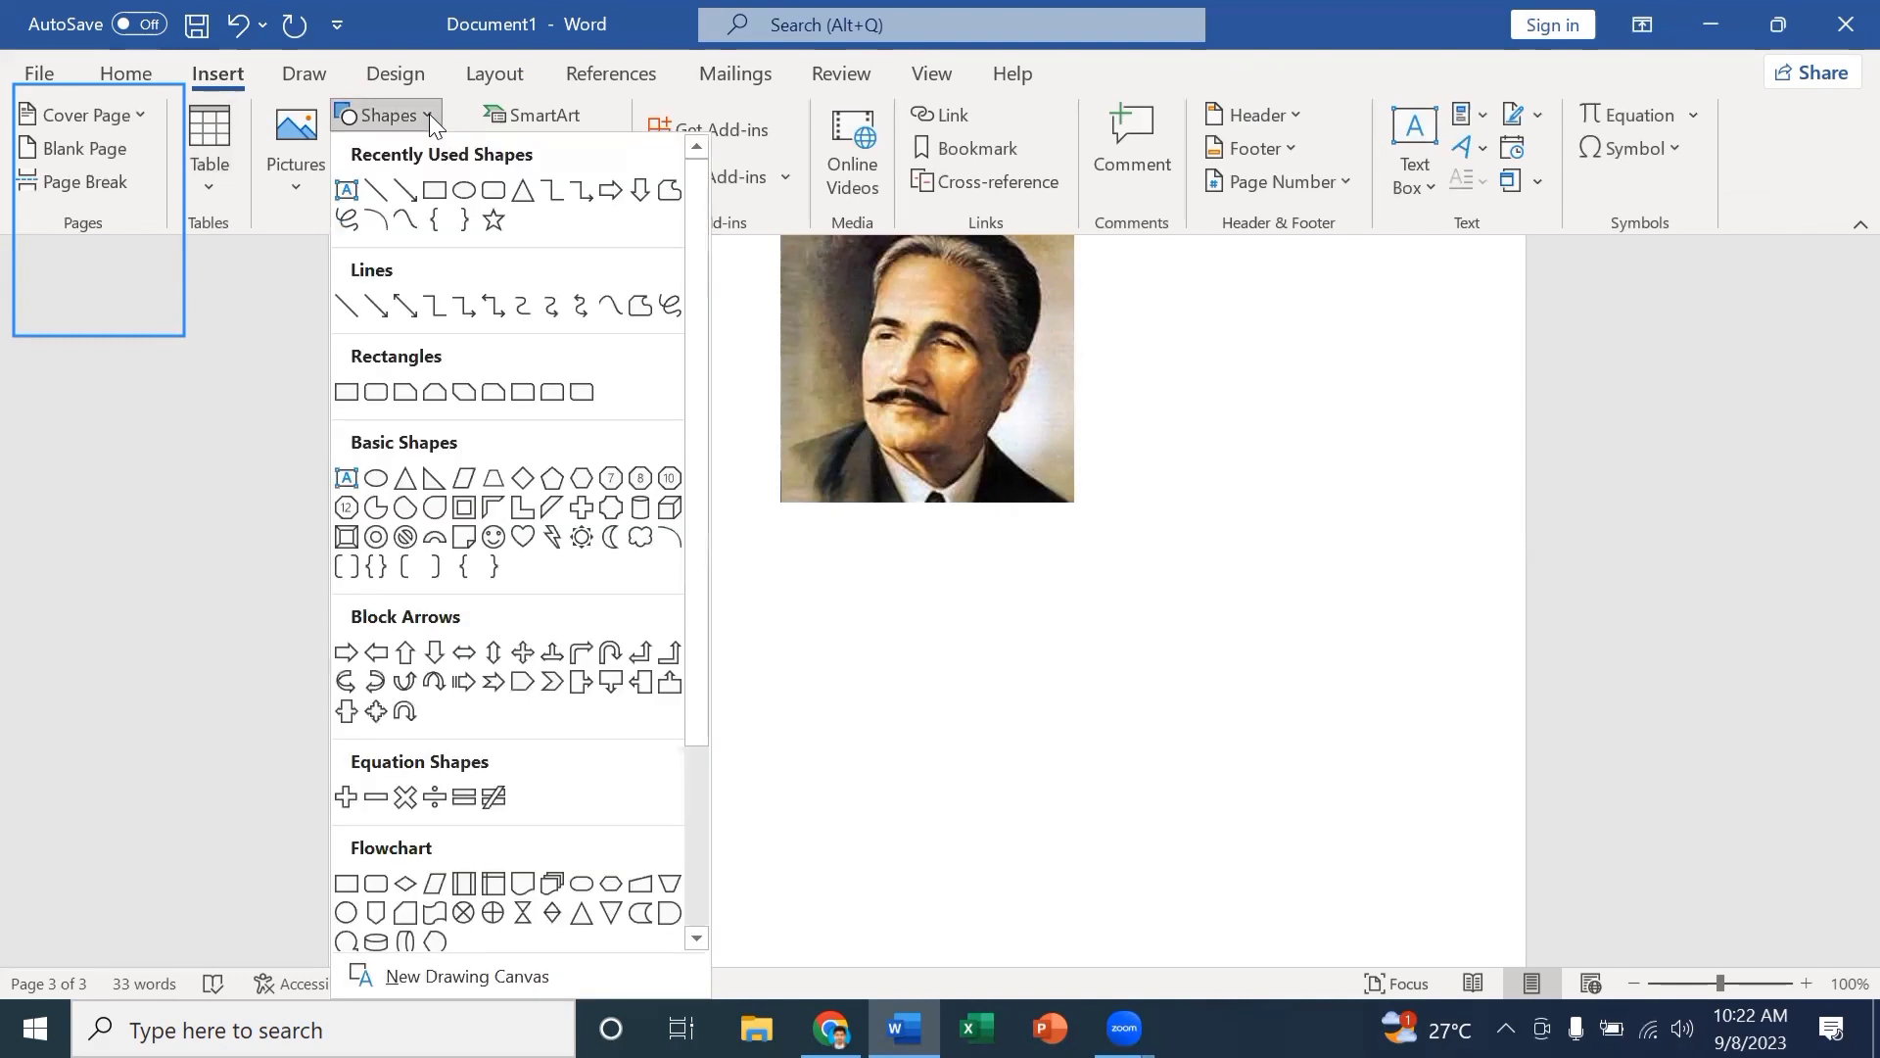
click(429, 116)
Set the text wrapping of the picture on the third page to Tight.
click(893, 369)
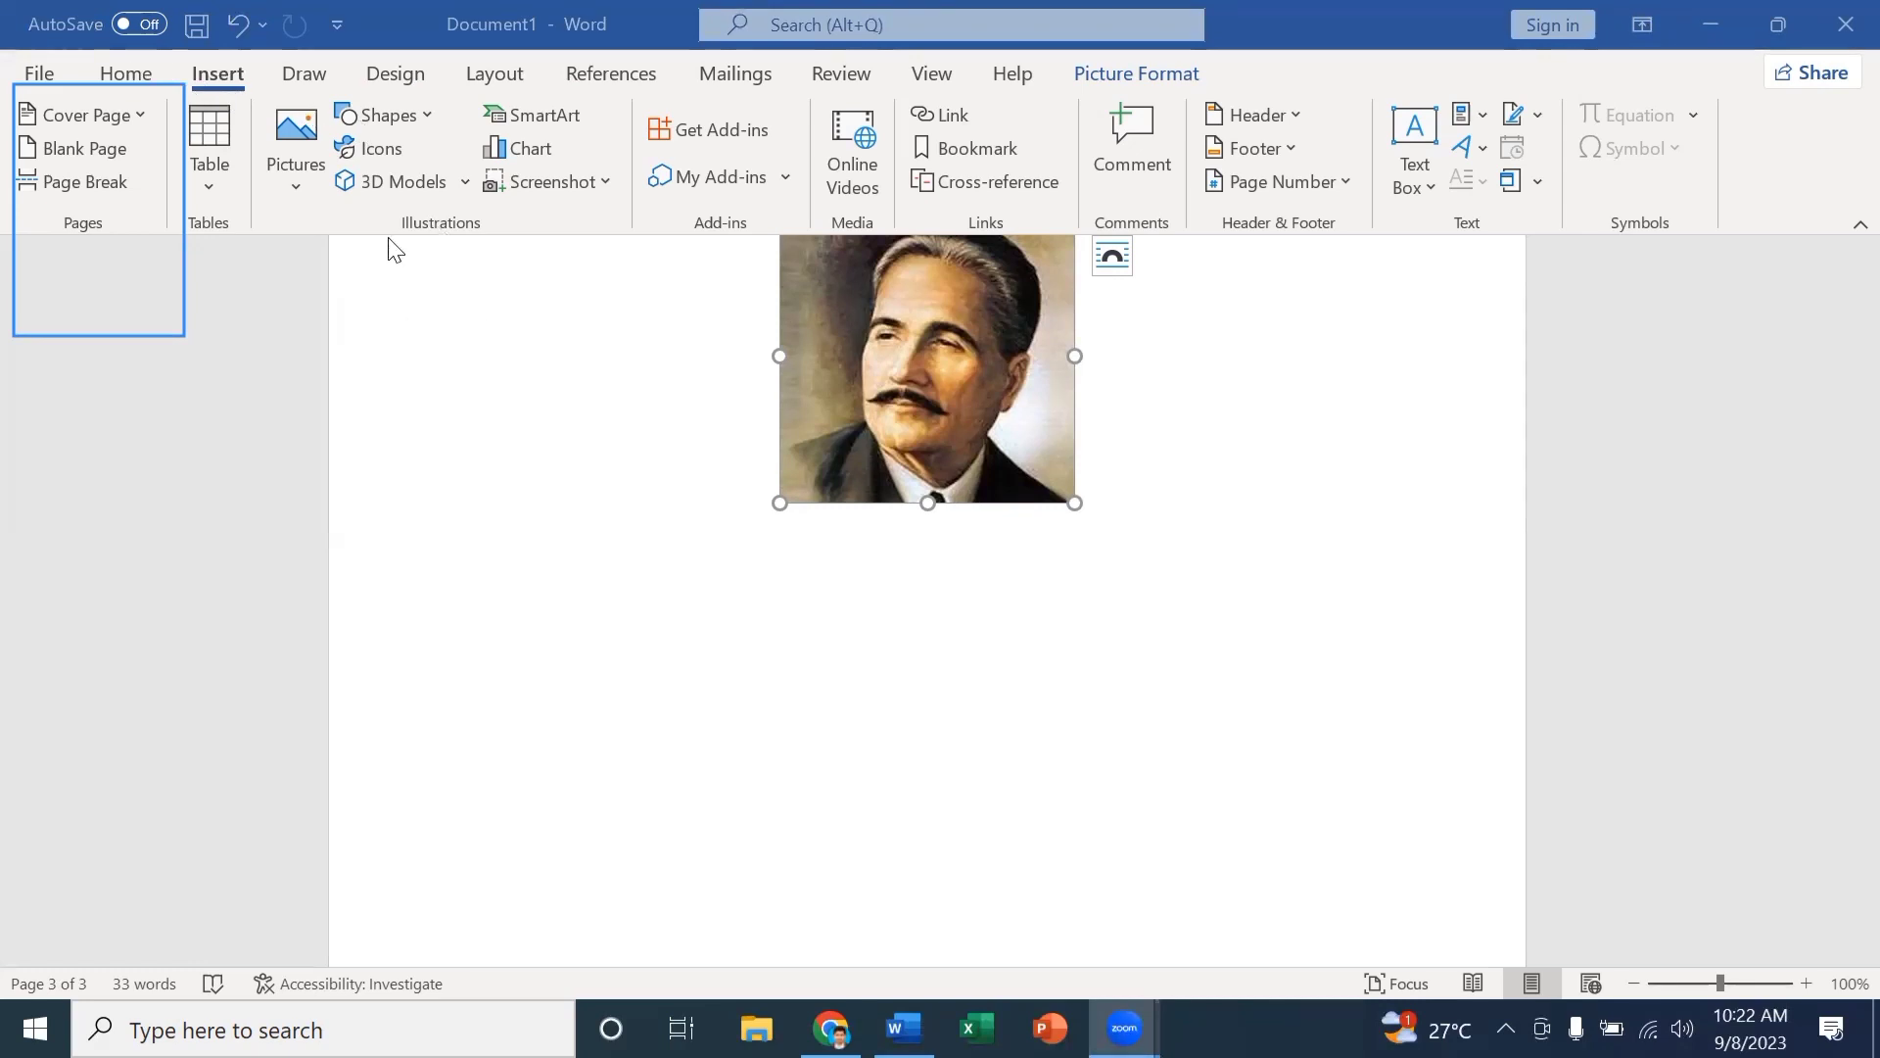
scroll(500, 431, up, 3)
scroll(539, 461, down, 1)
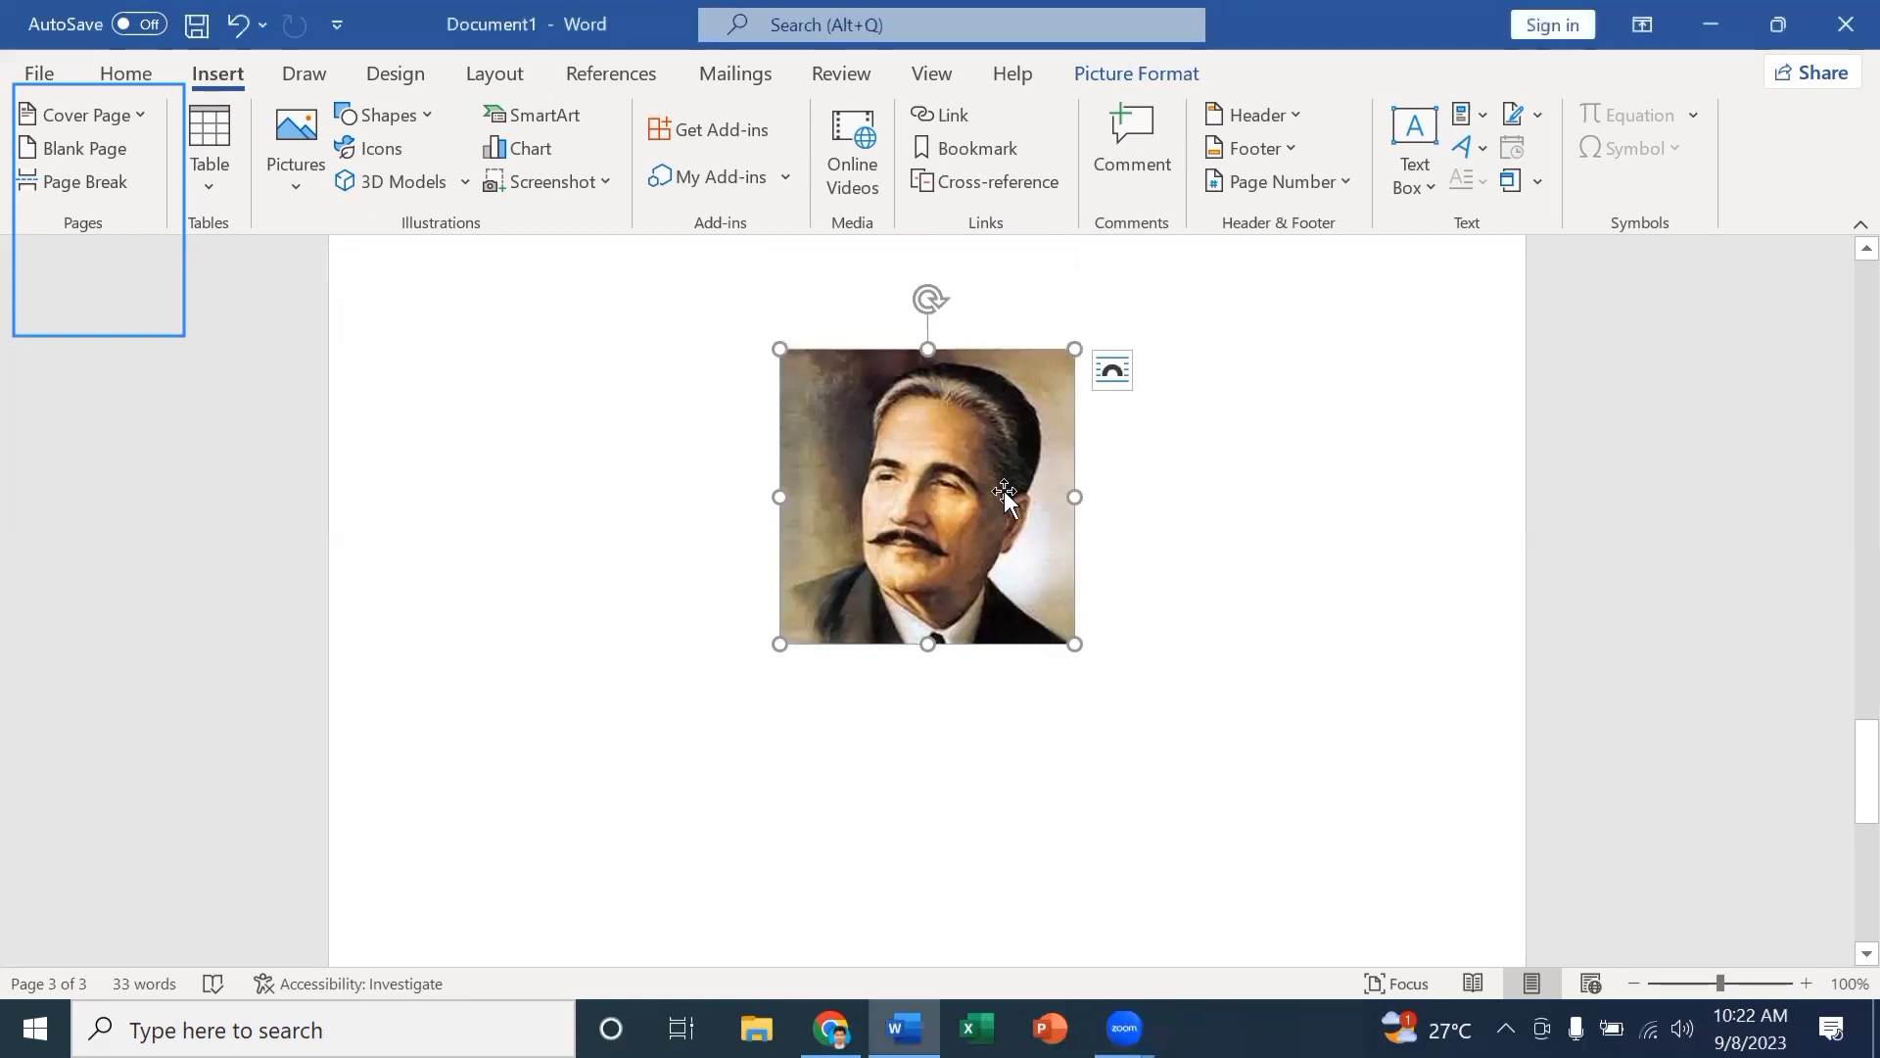
click(1107, 377)
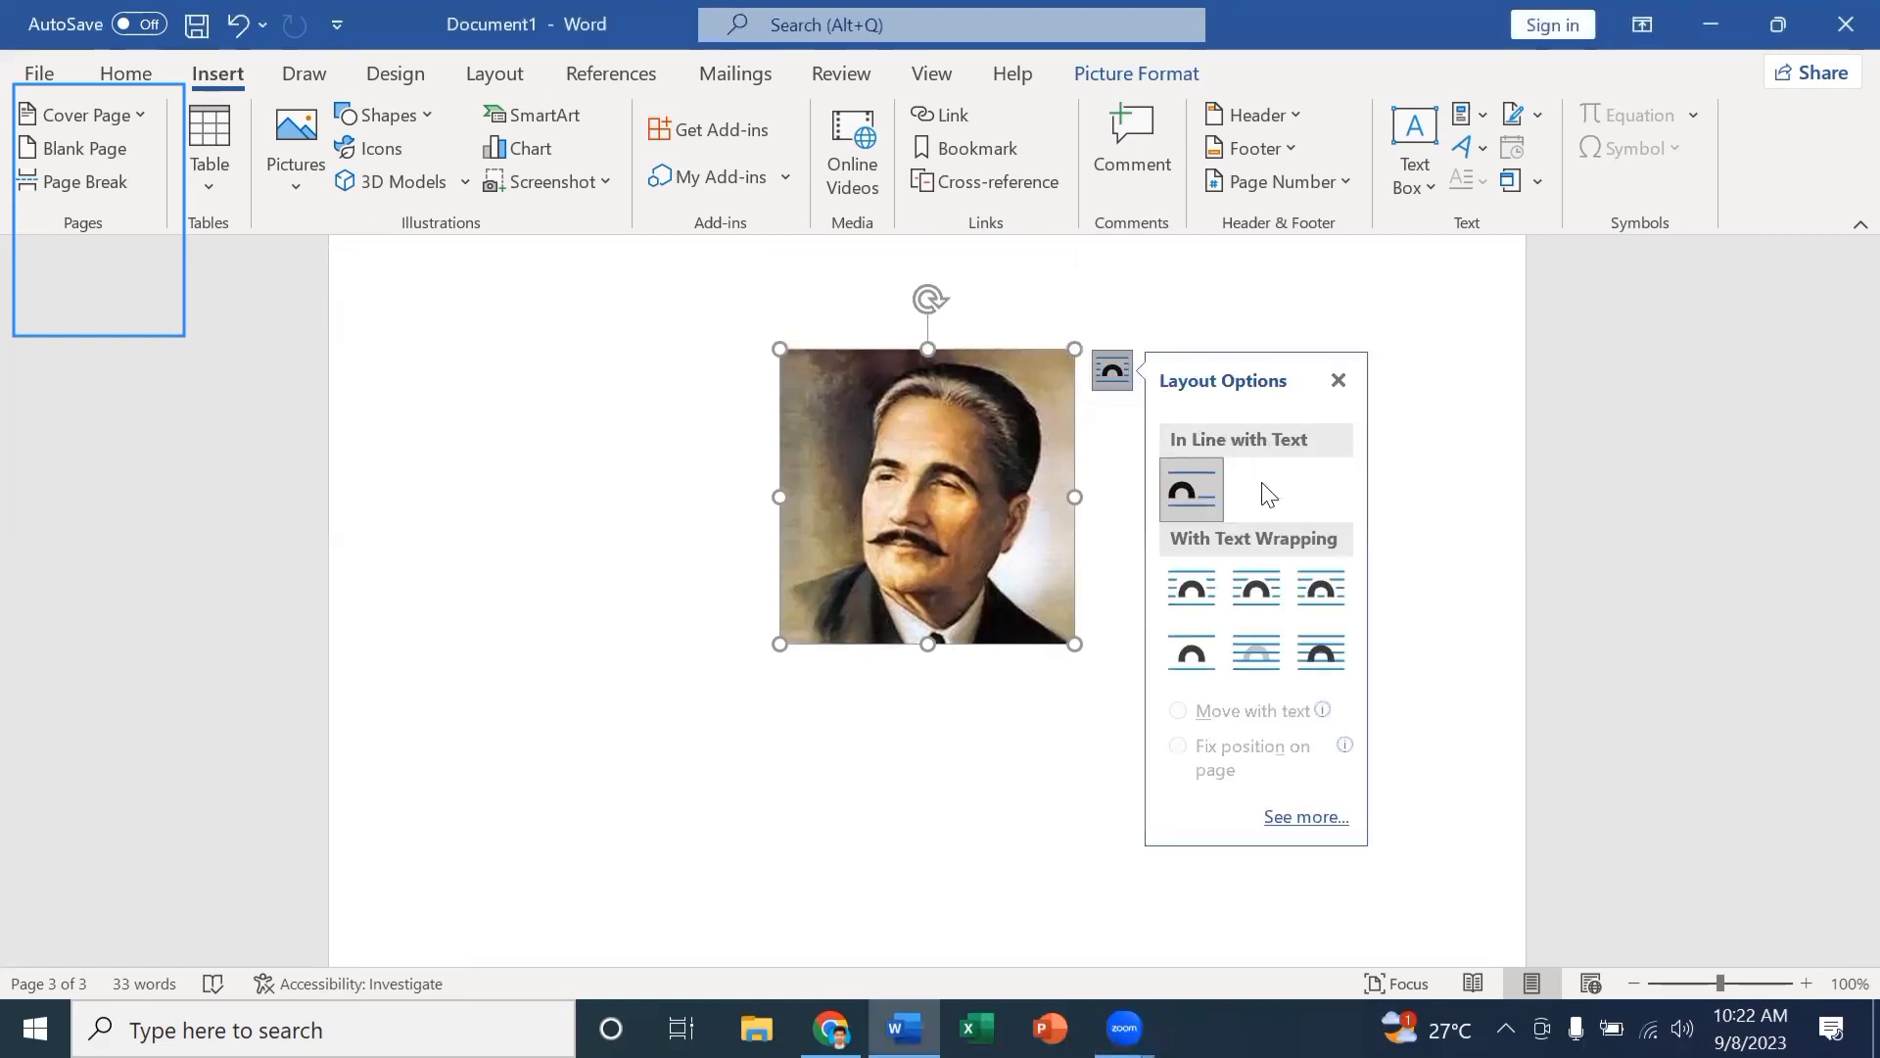
click(1252, 585)
scroll(1190, 545, up, 3)
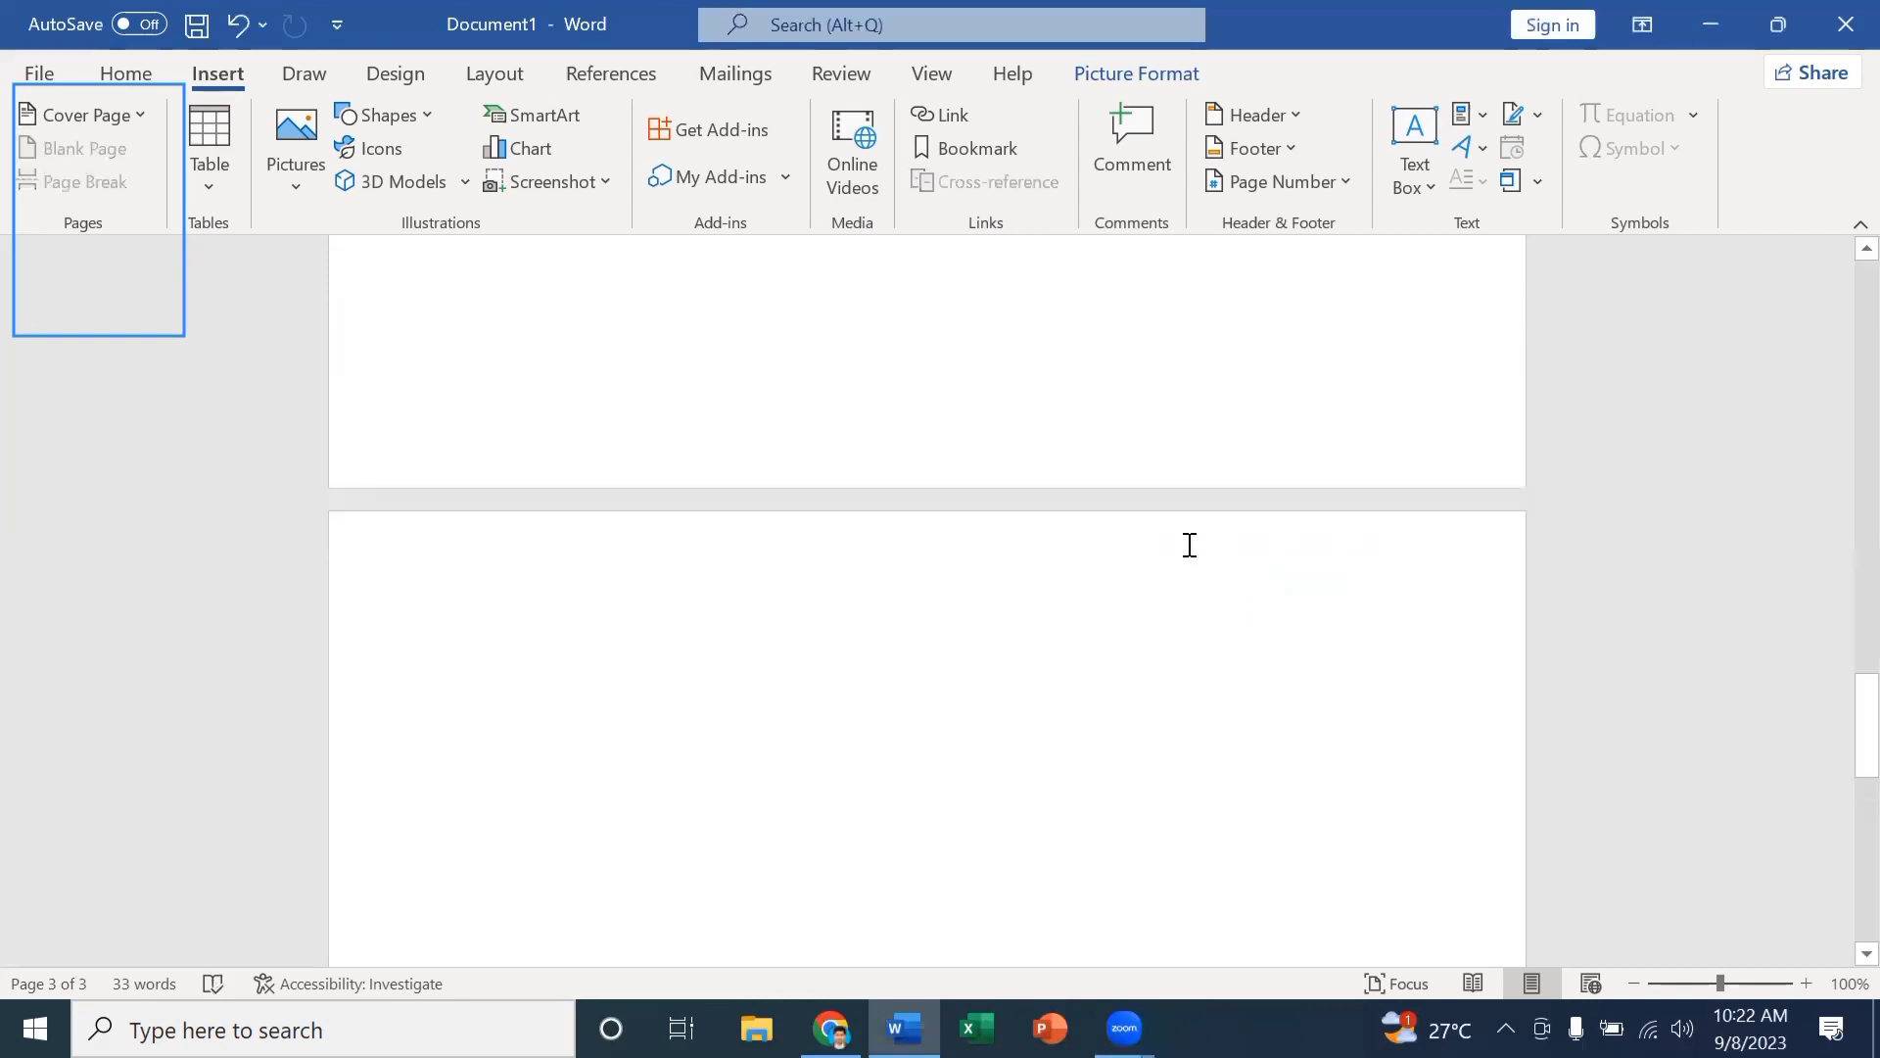
Find the wrapped picture above the multiplication table and try to shift it slightly to the right.
scroll(1190, 545, up, 10)
scroll(1188, 542, down, 3)
scroll(1192, 546, up, 5)
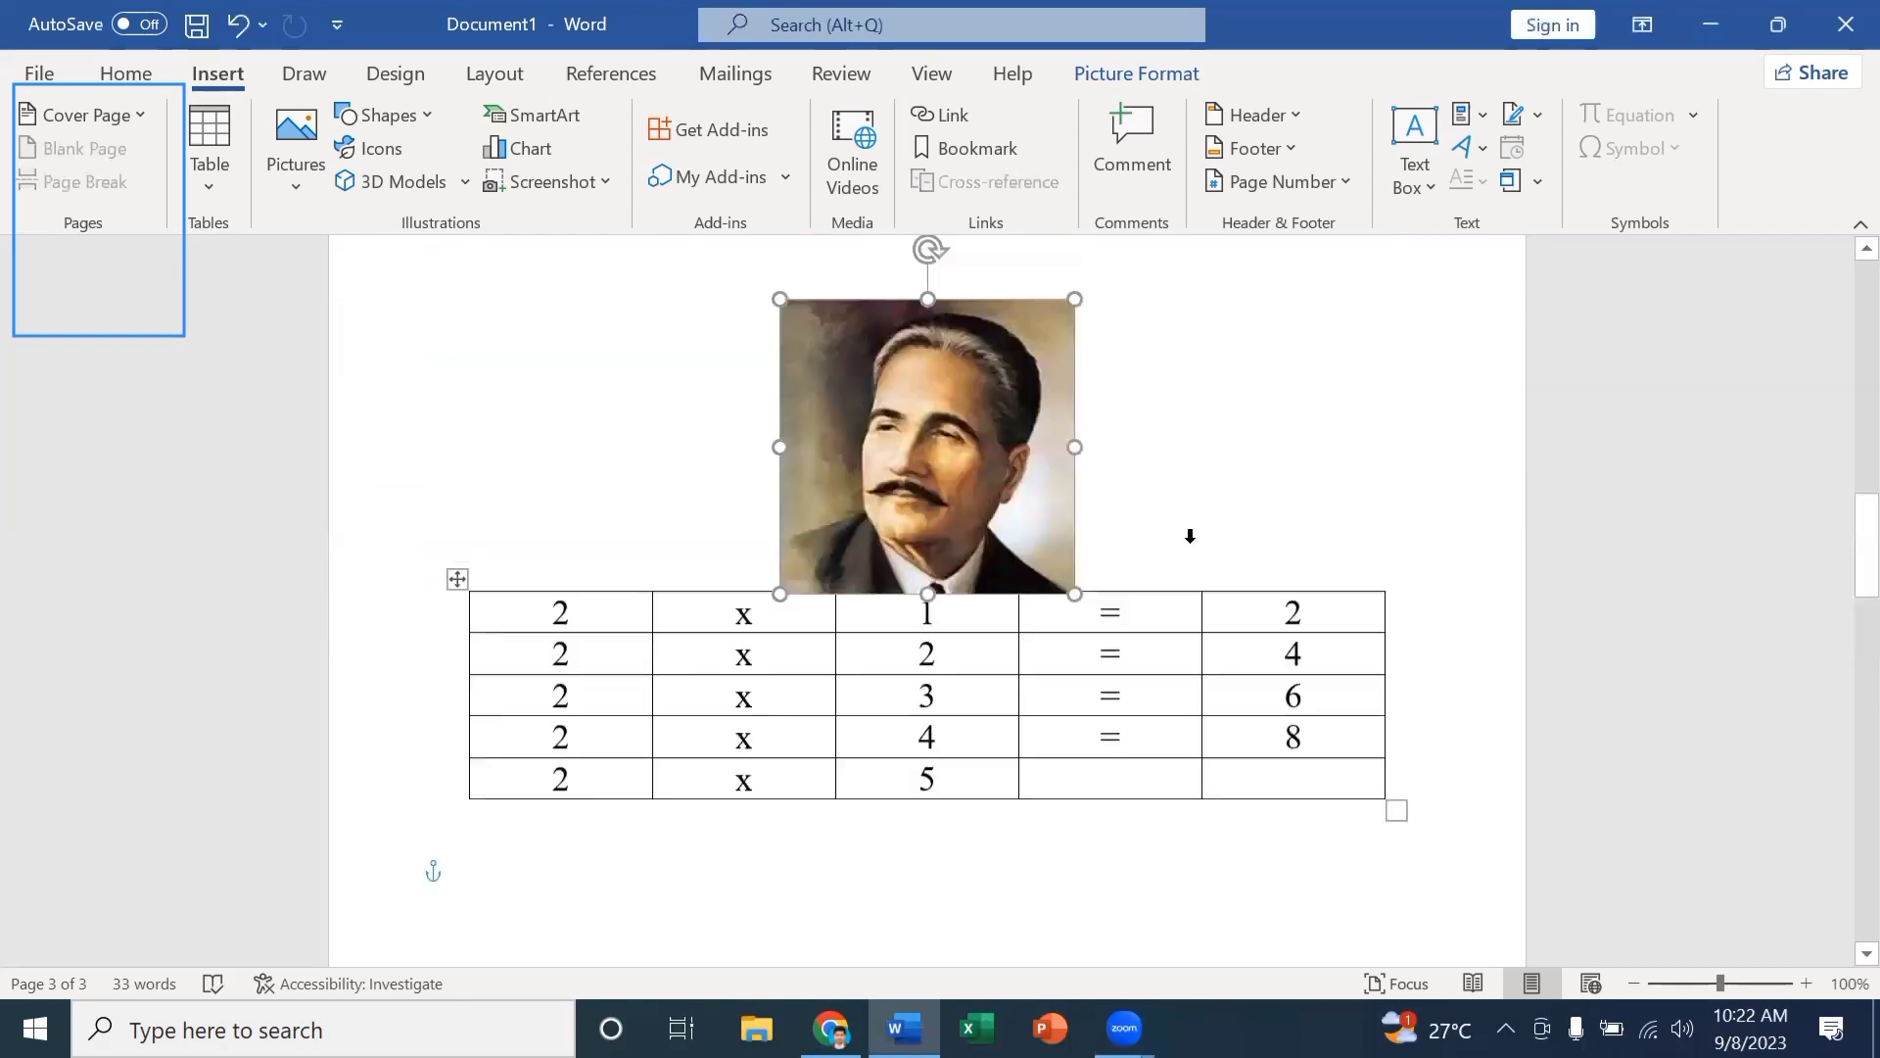
scroll(1190, 536, up, 3)
scroll(1190, 536, down, 3)
click(1103, 268)
drag(930, 494, 955, 495)
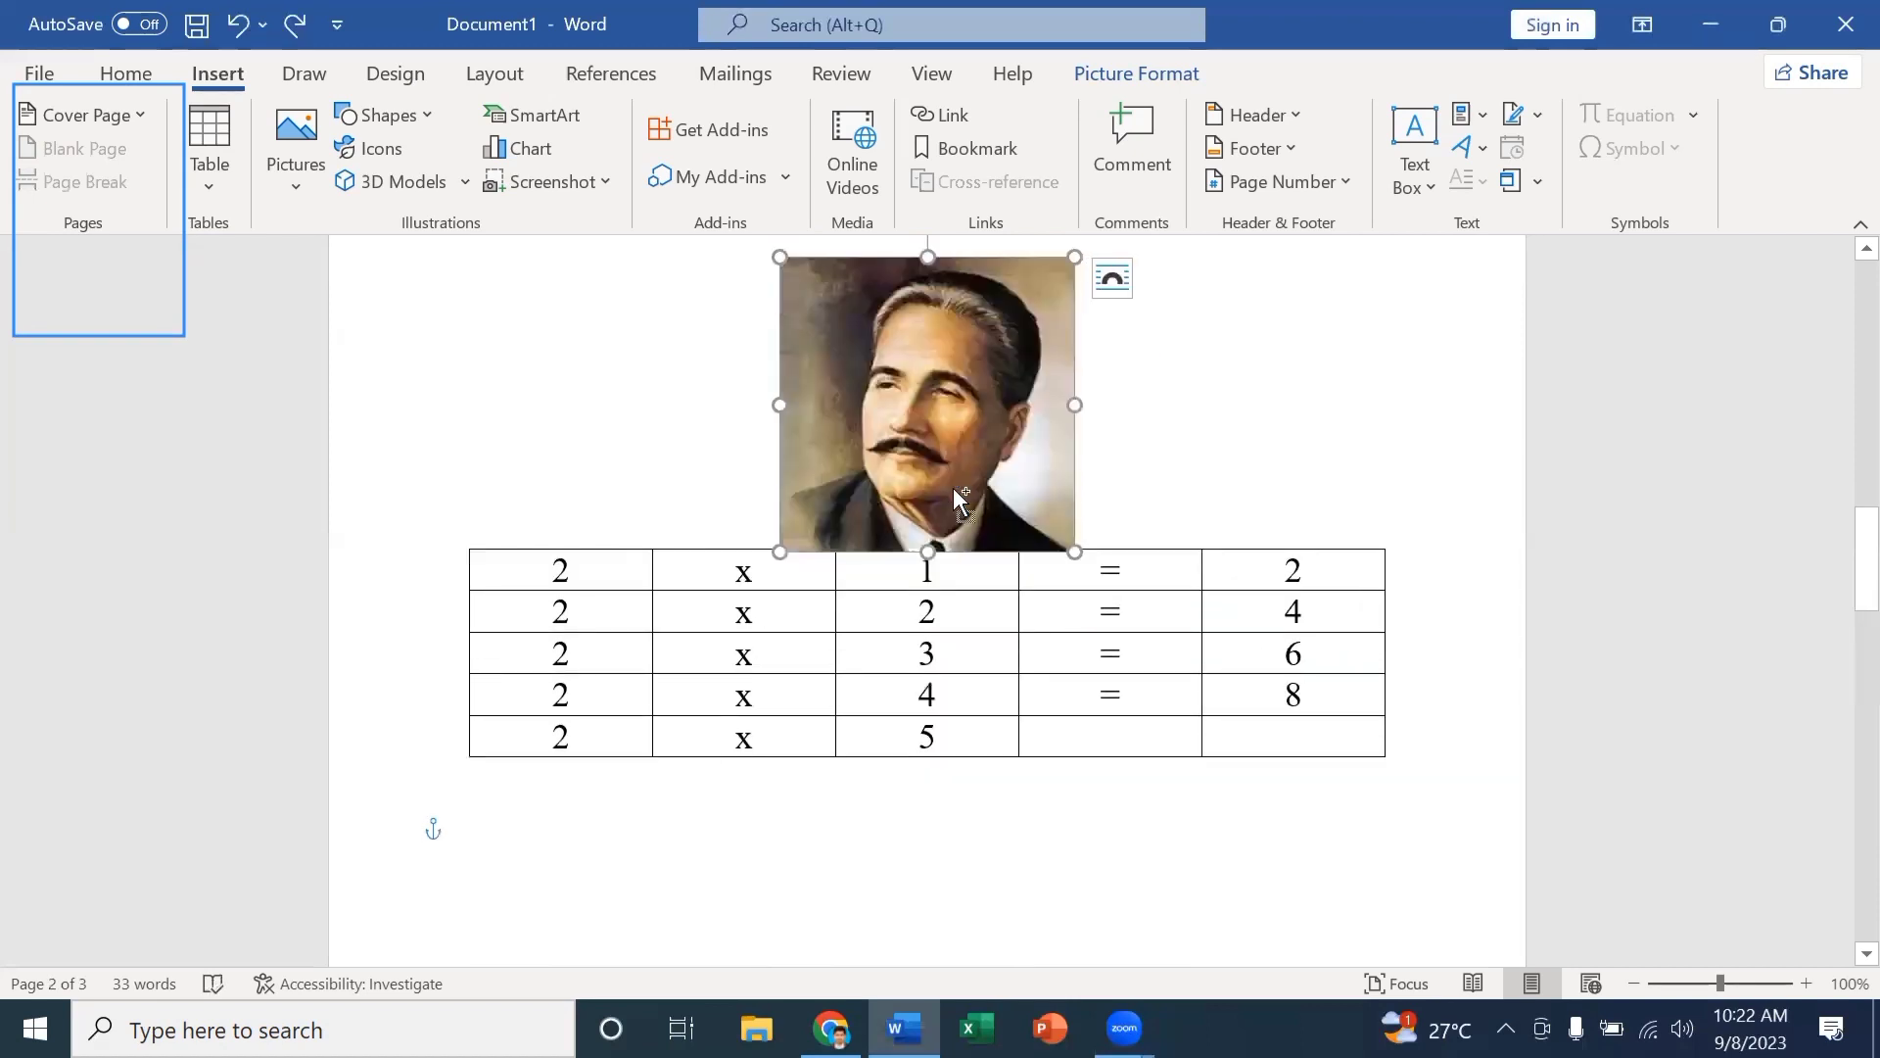
Undo the picture's Tight wrapping on the third page and set its text wrapping to Square.
key(ctrl+z)
scroll(964, 480, down, 2)
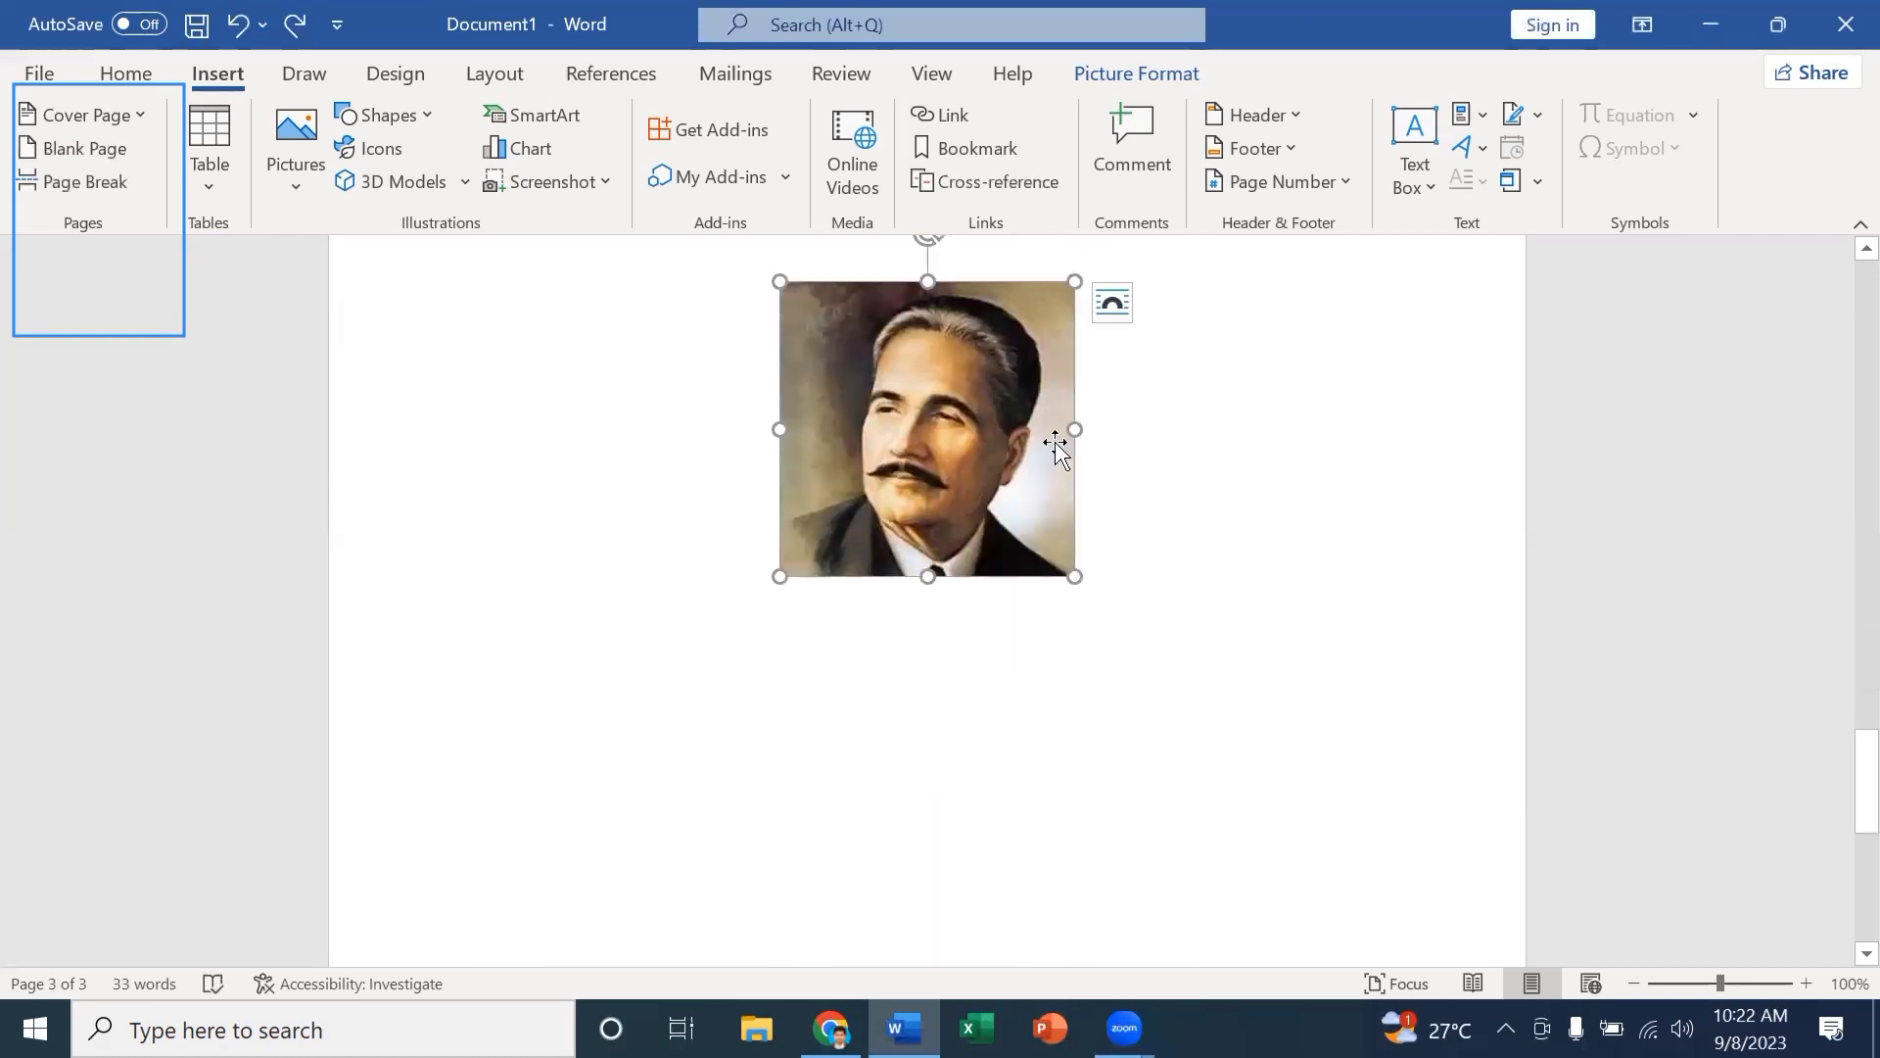
click(1111, 312)
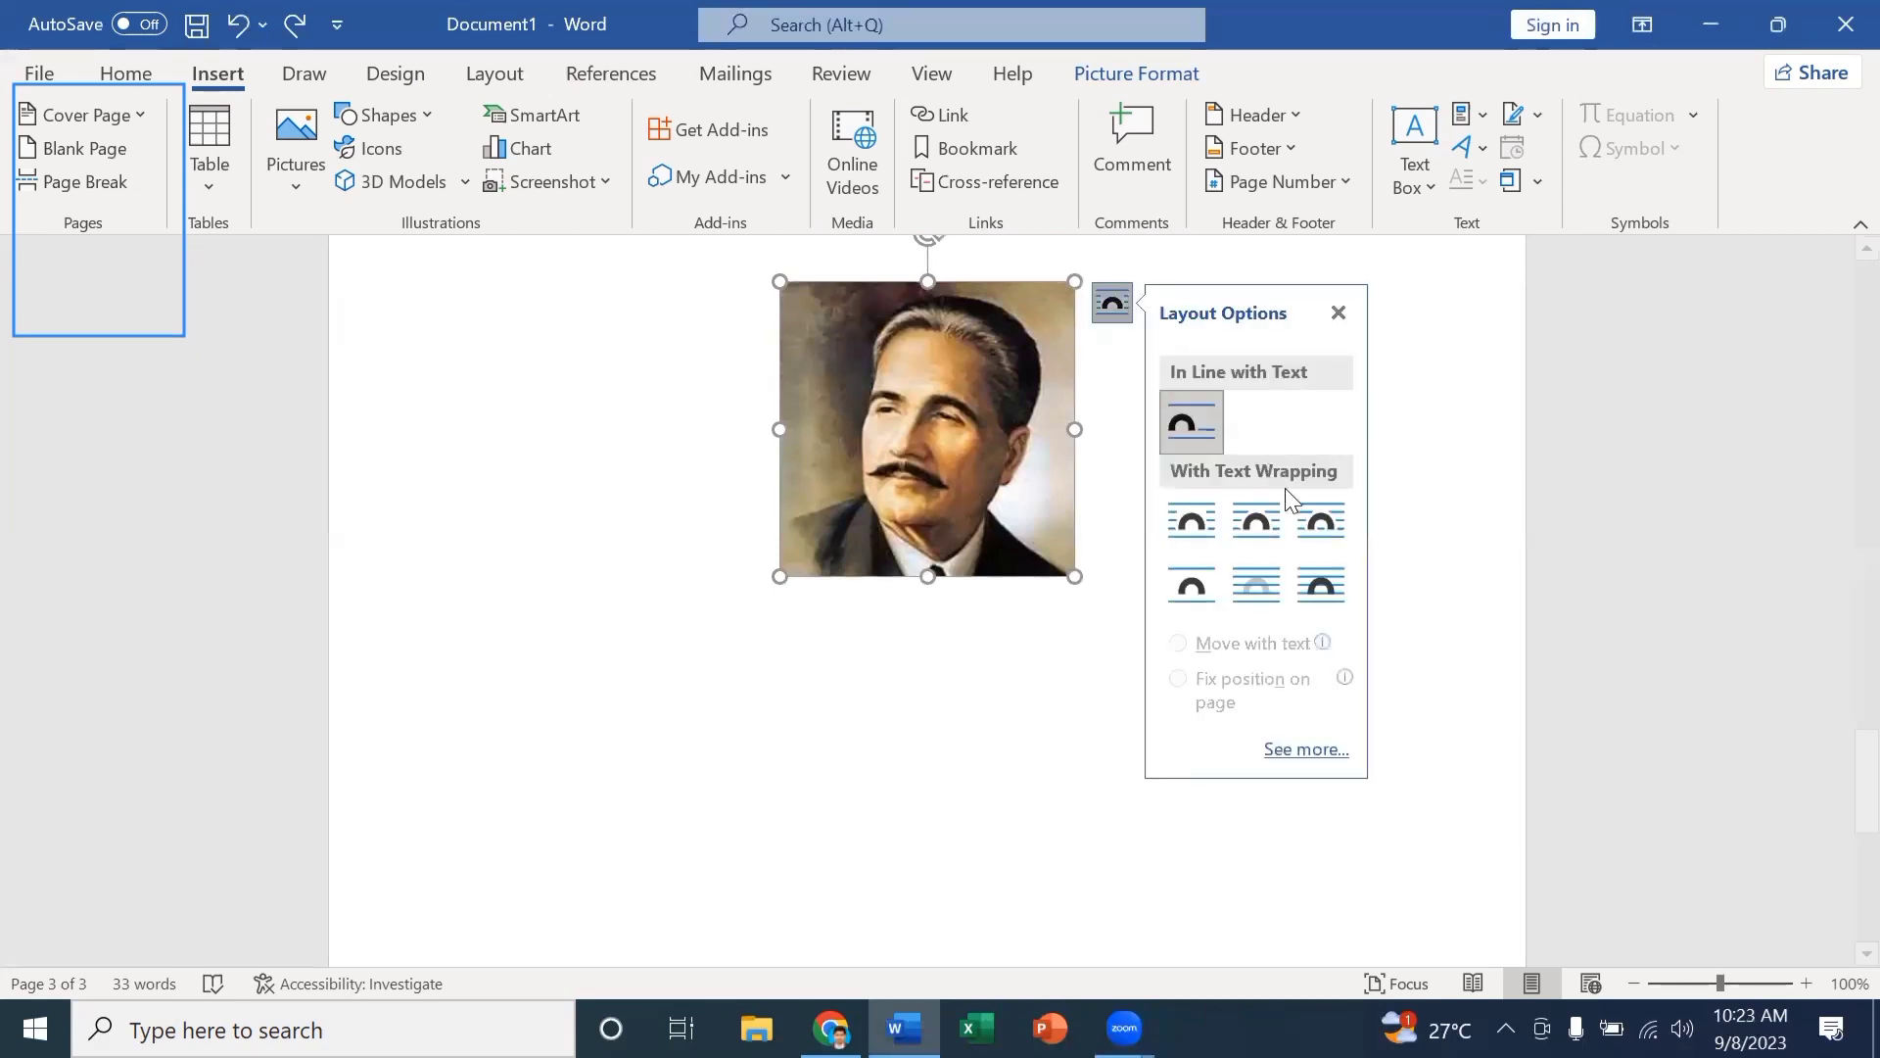
click(1181, 507)
scroll(1114, 495, up, 6)
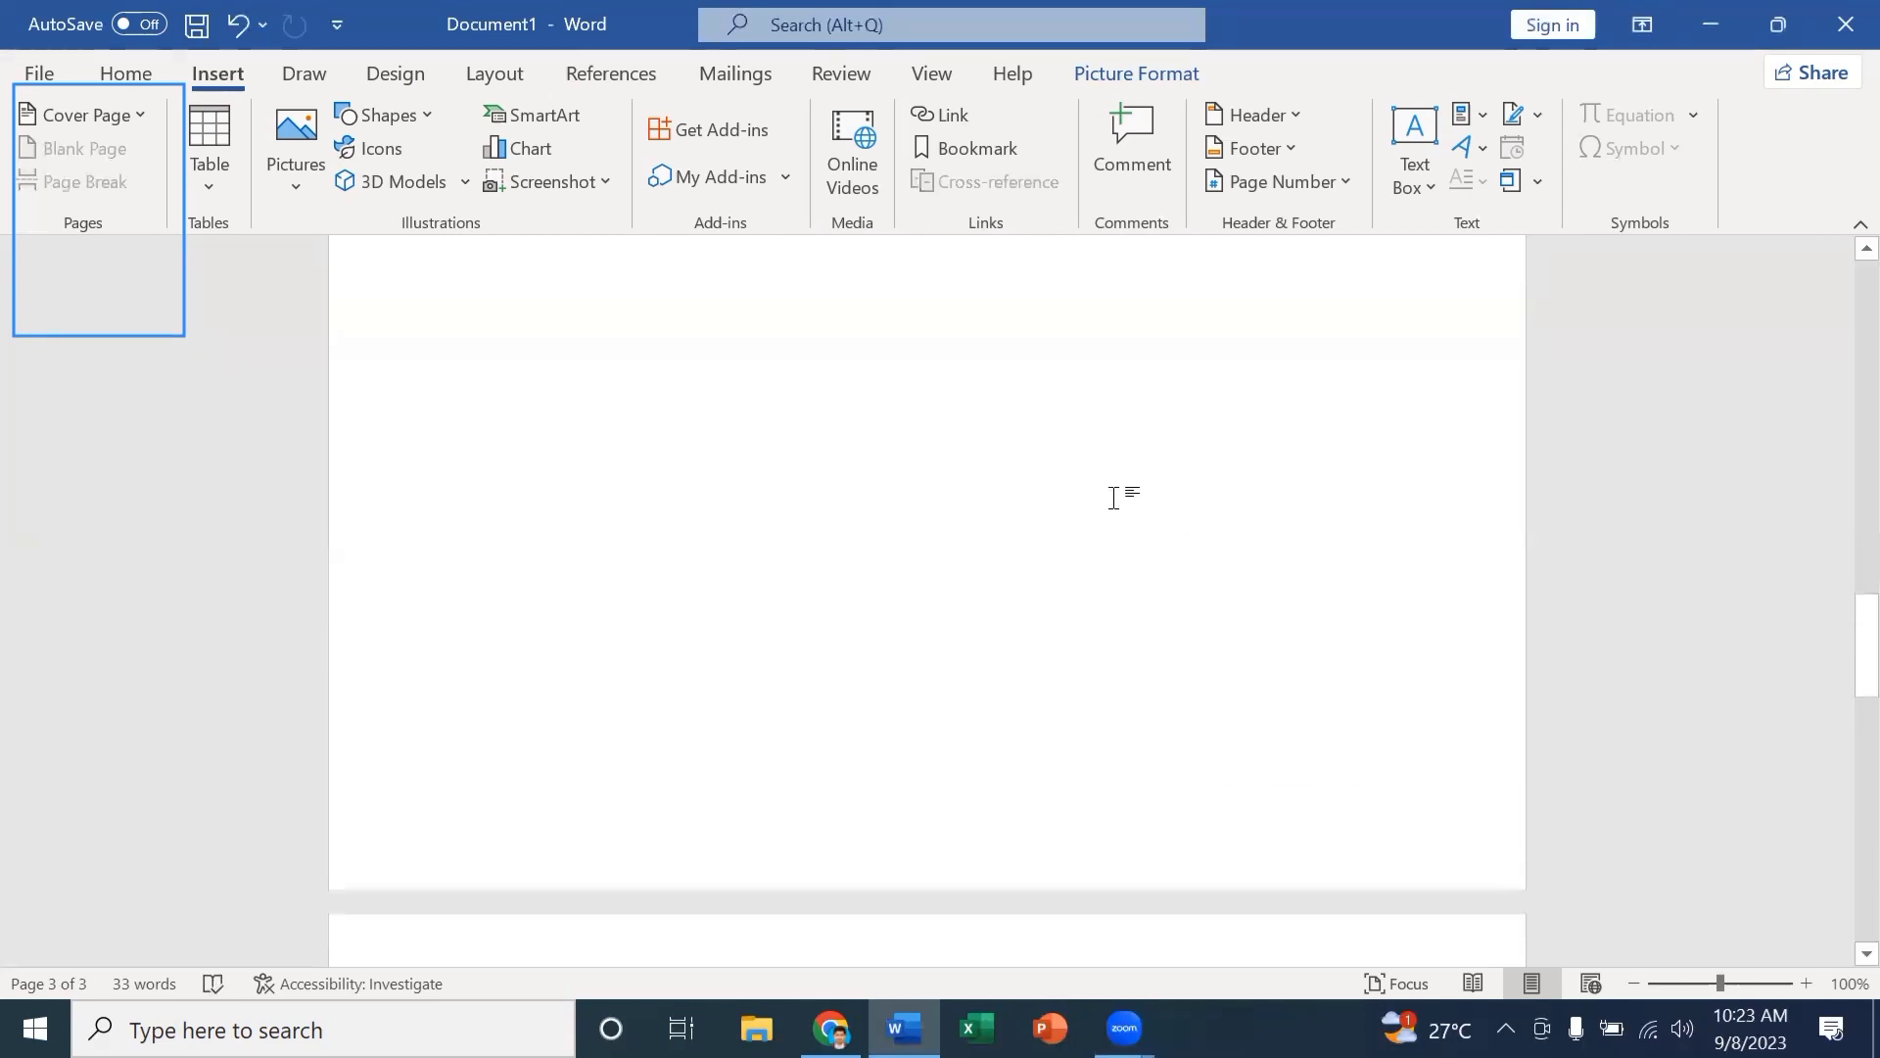
scroll(1116, 490, up, 8)
Try the Behind Text wrapping on the picture above the multiplication table, followed by Top and Bottom.
click(1112, 562)
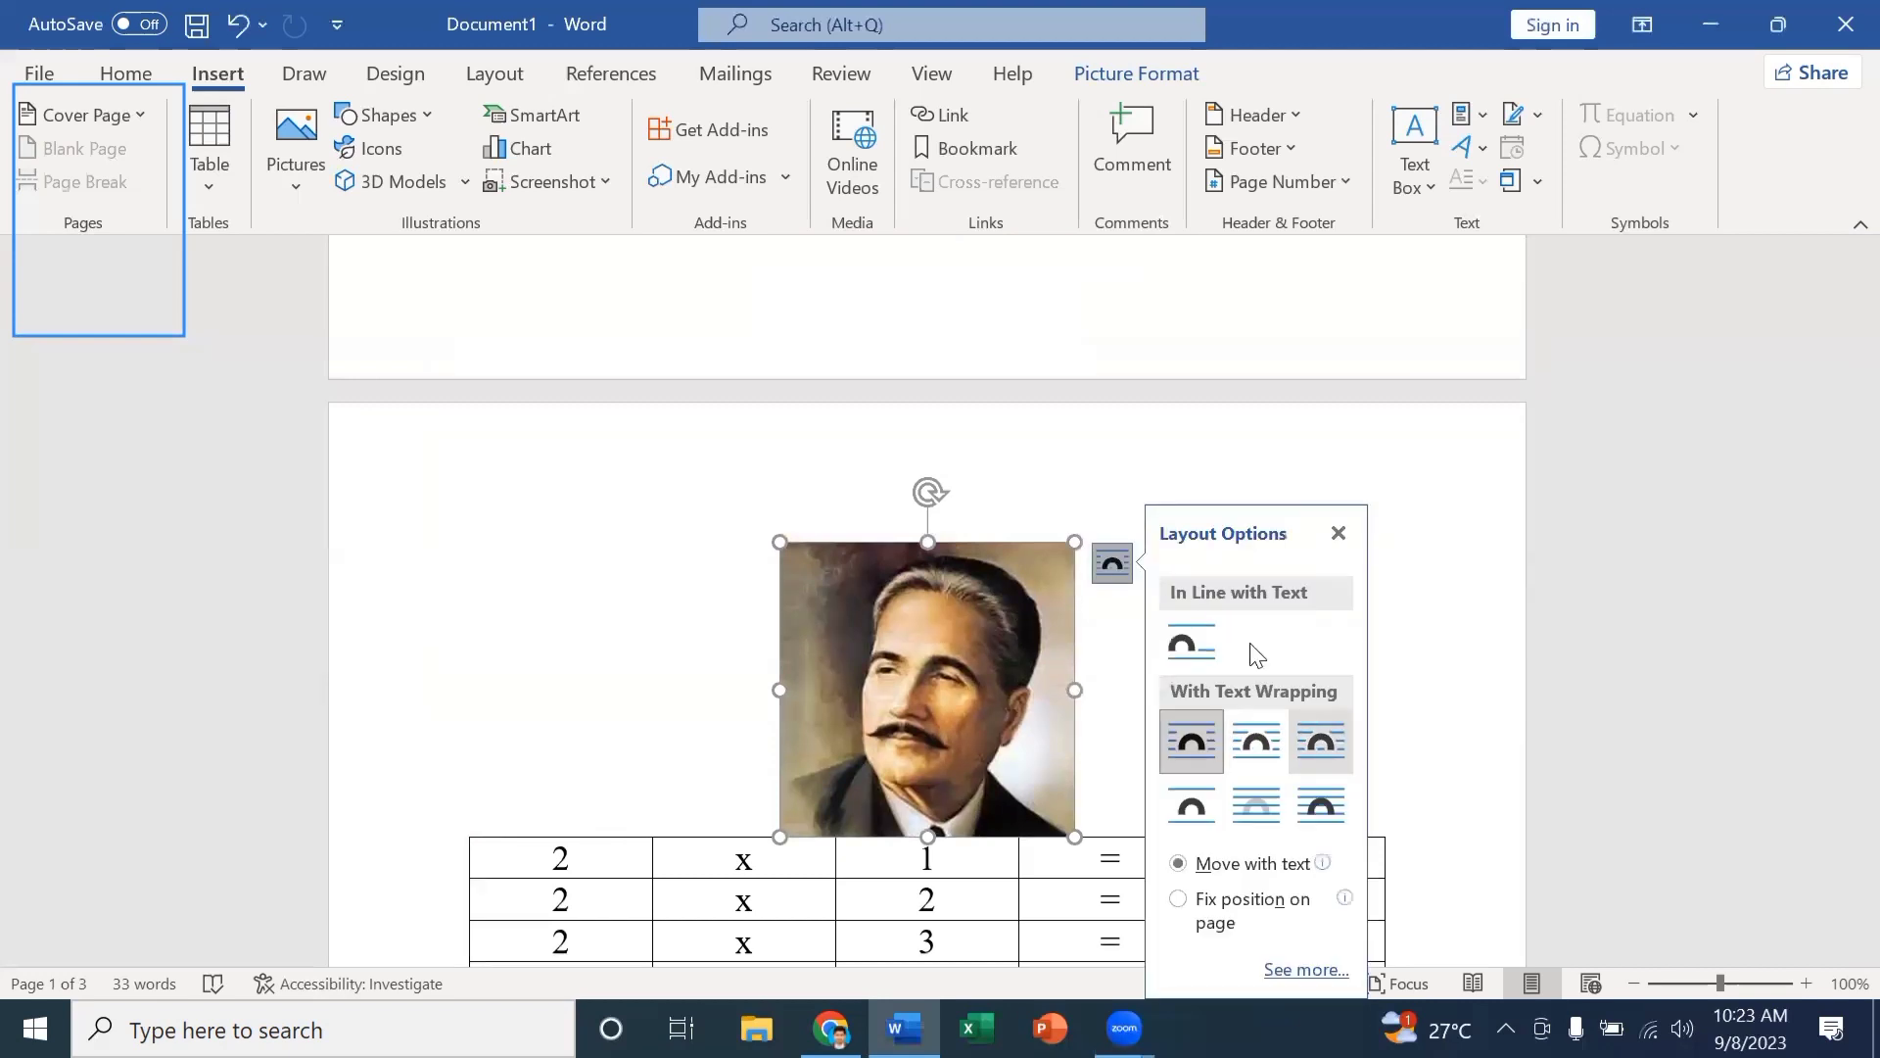
click(1256, 805)
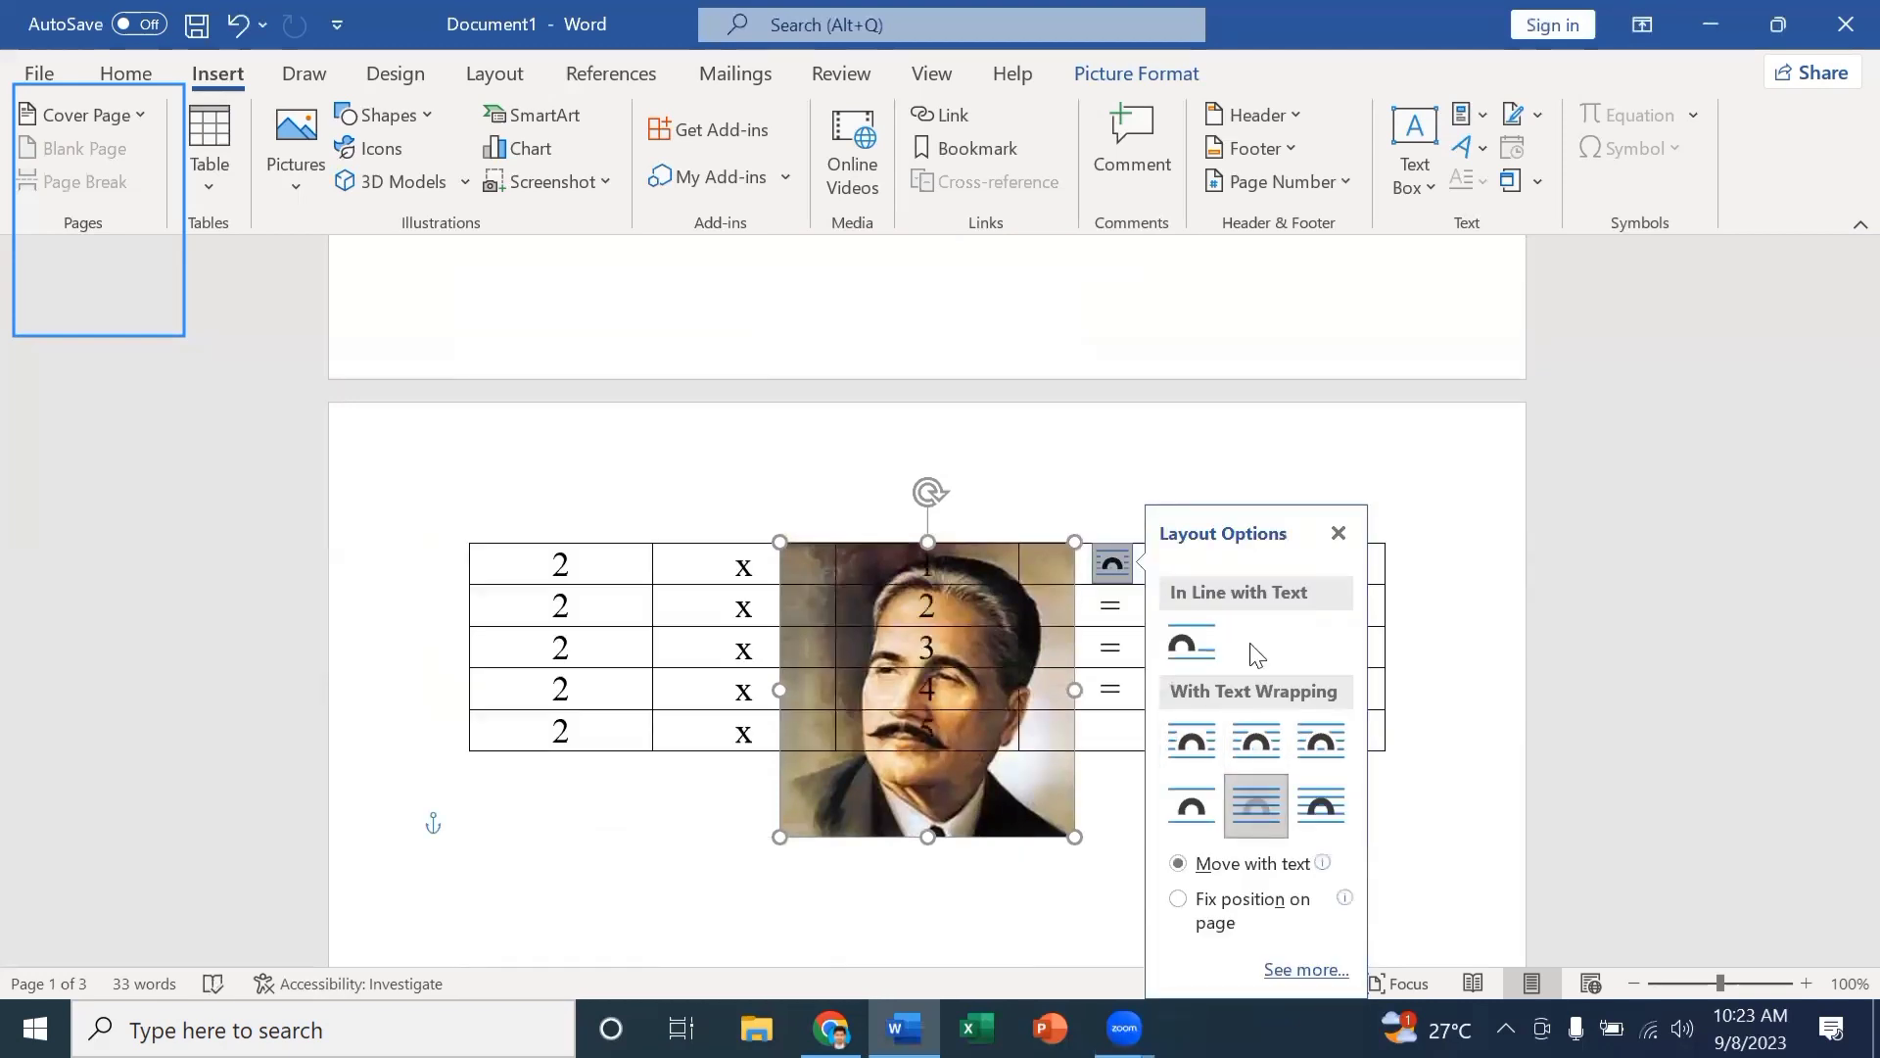
scroll(894, 298, down, 4)
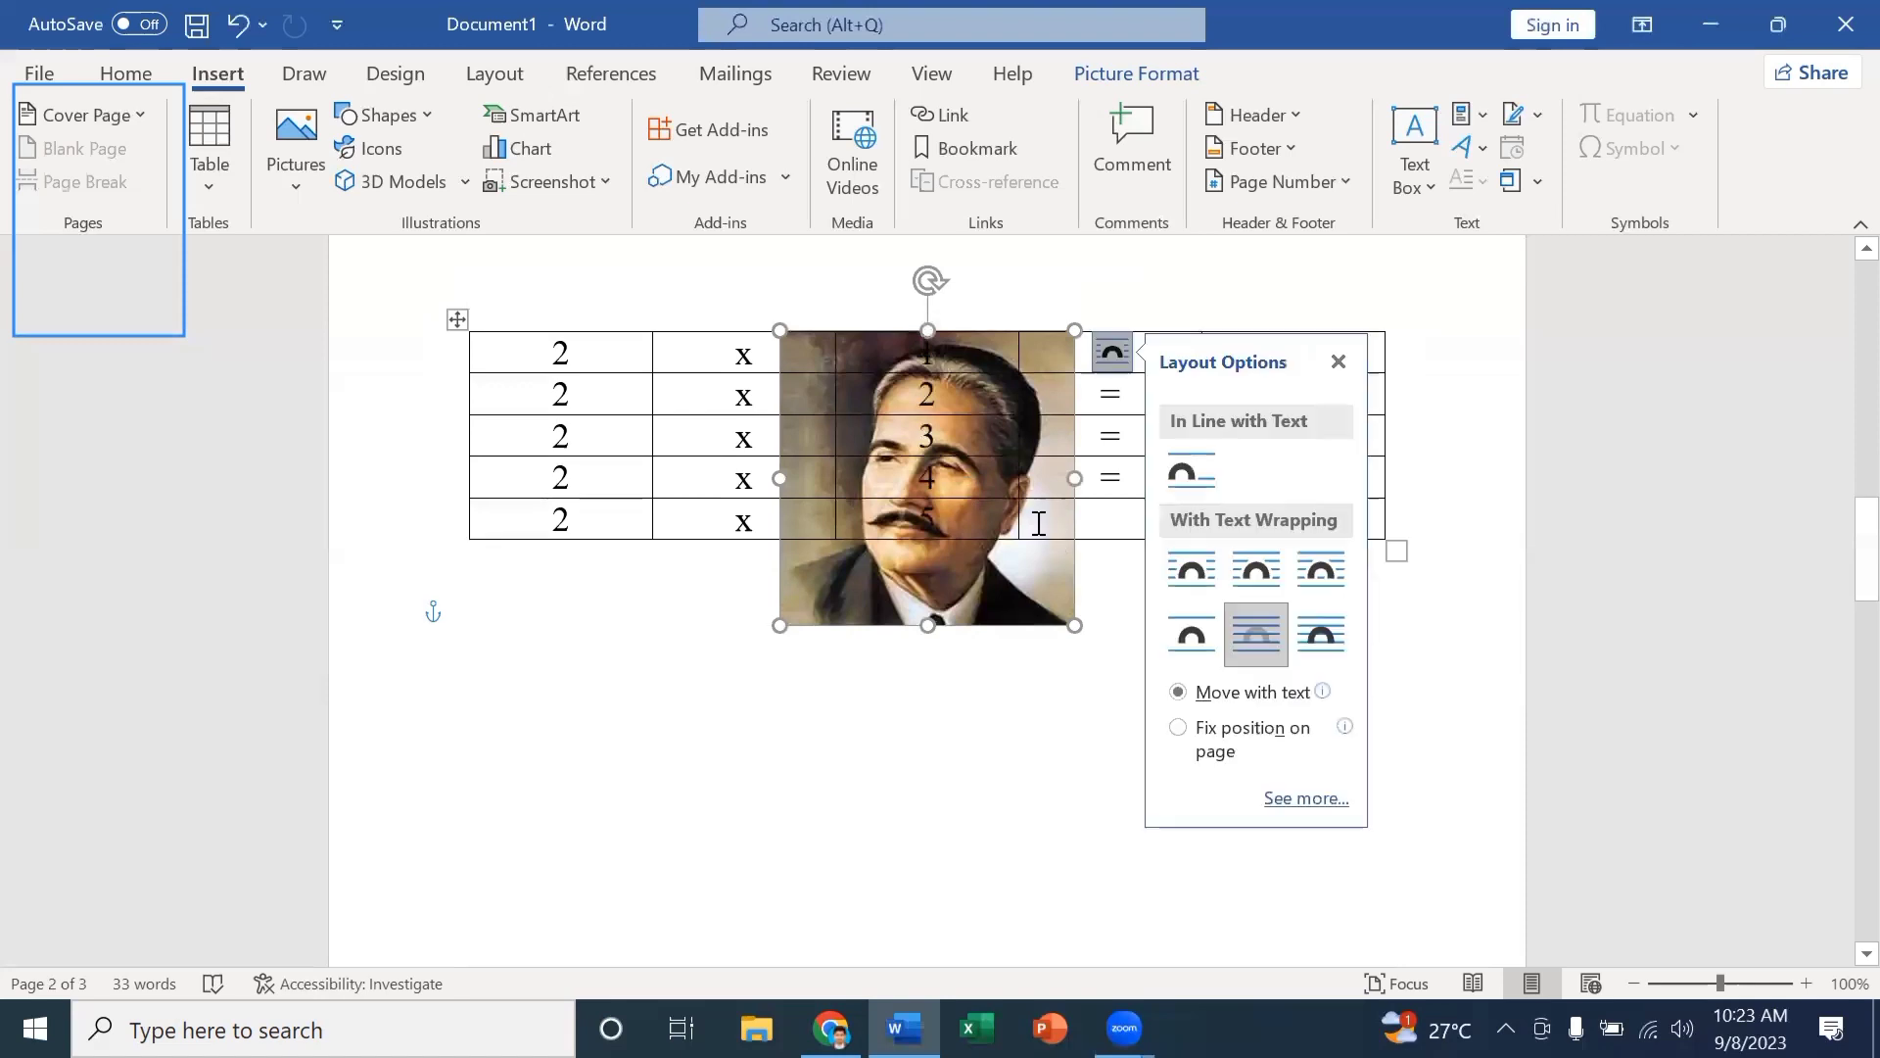
click(1192, 635)
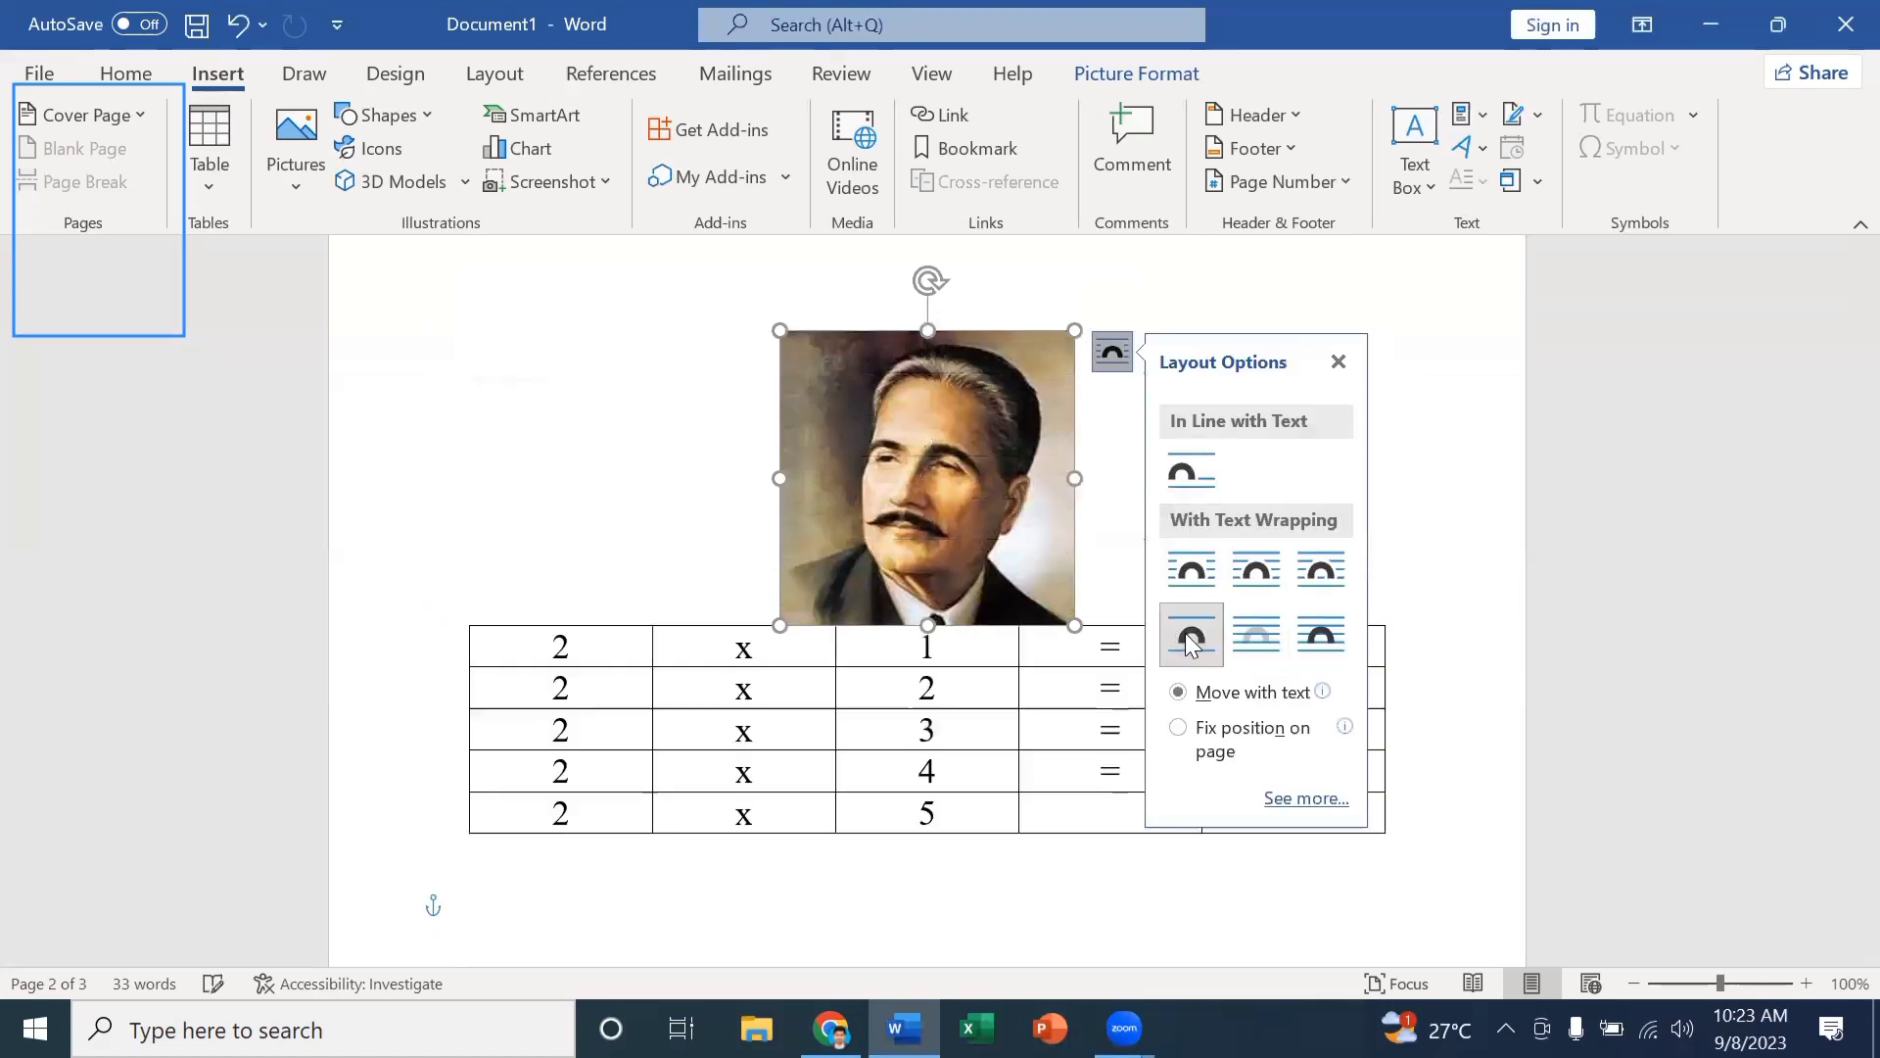
Set the picture's text wrapping to In Front of Text and check its placement across the pages.
click(1315, 637)
scroll(1273, 587, down, 5)
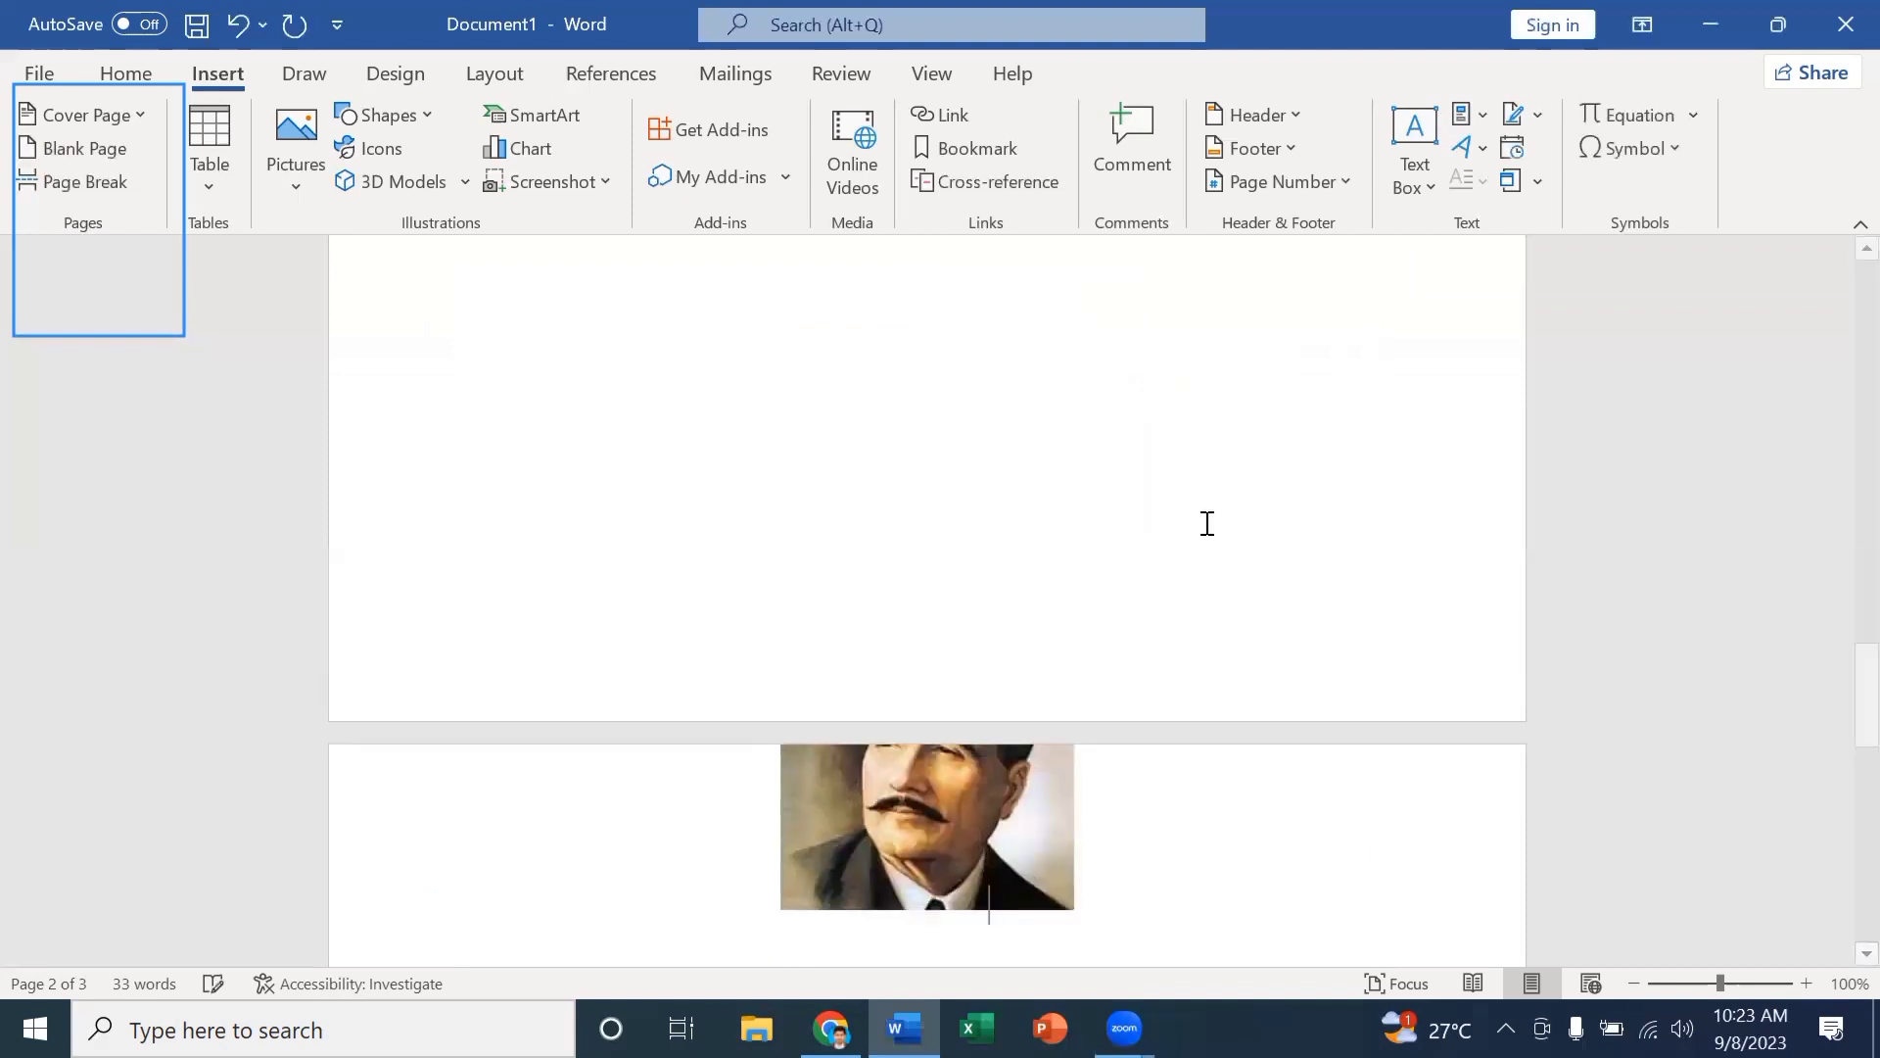
scroll(1204, 520, down, 3)
scroll(1092, 556, up, 2)
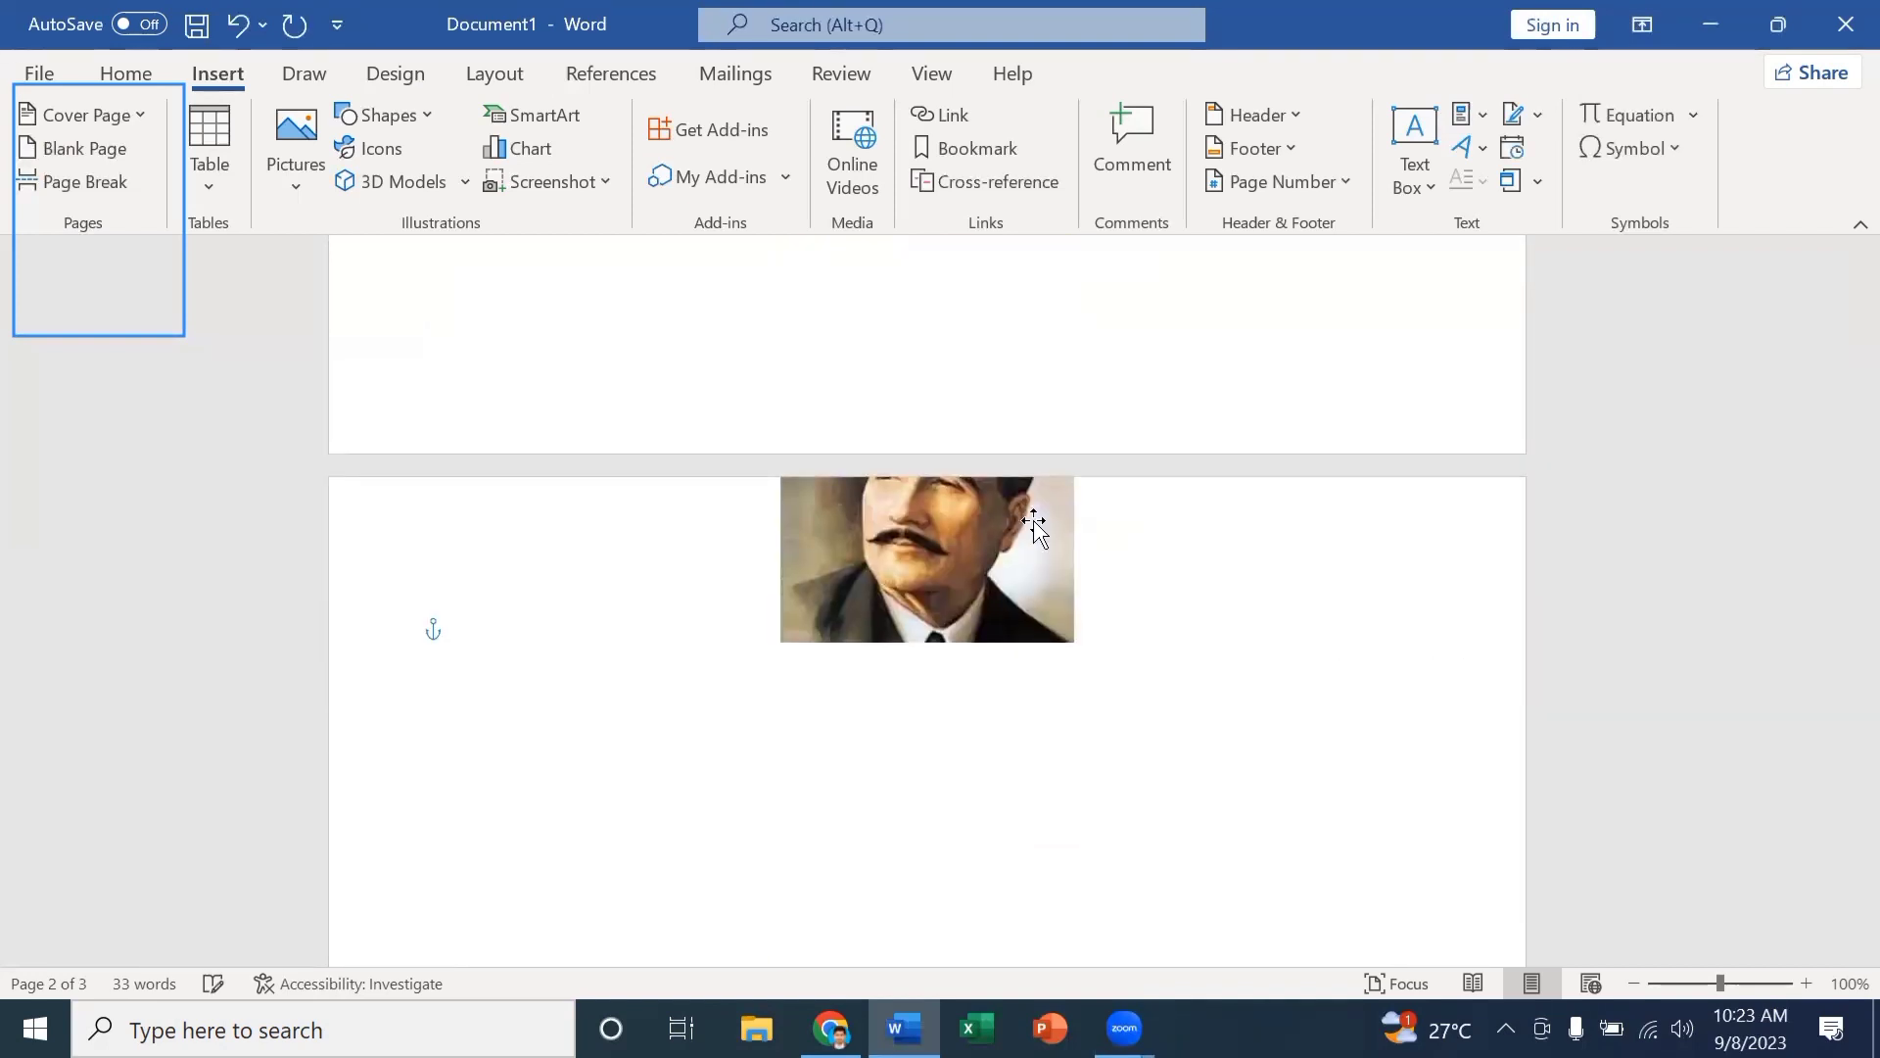
scroll(1224, 764, up, 5)
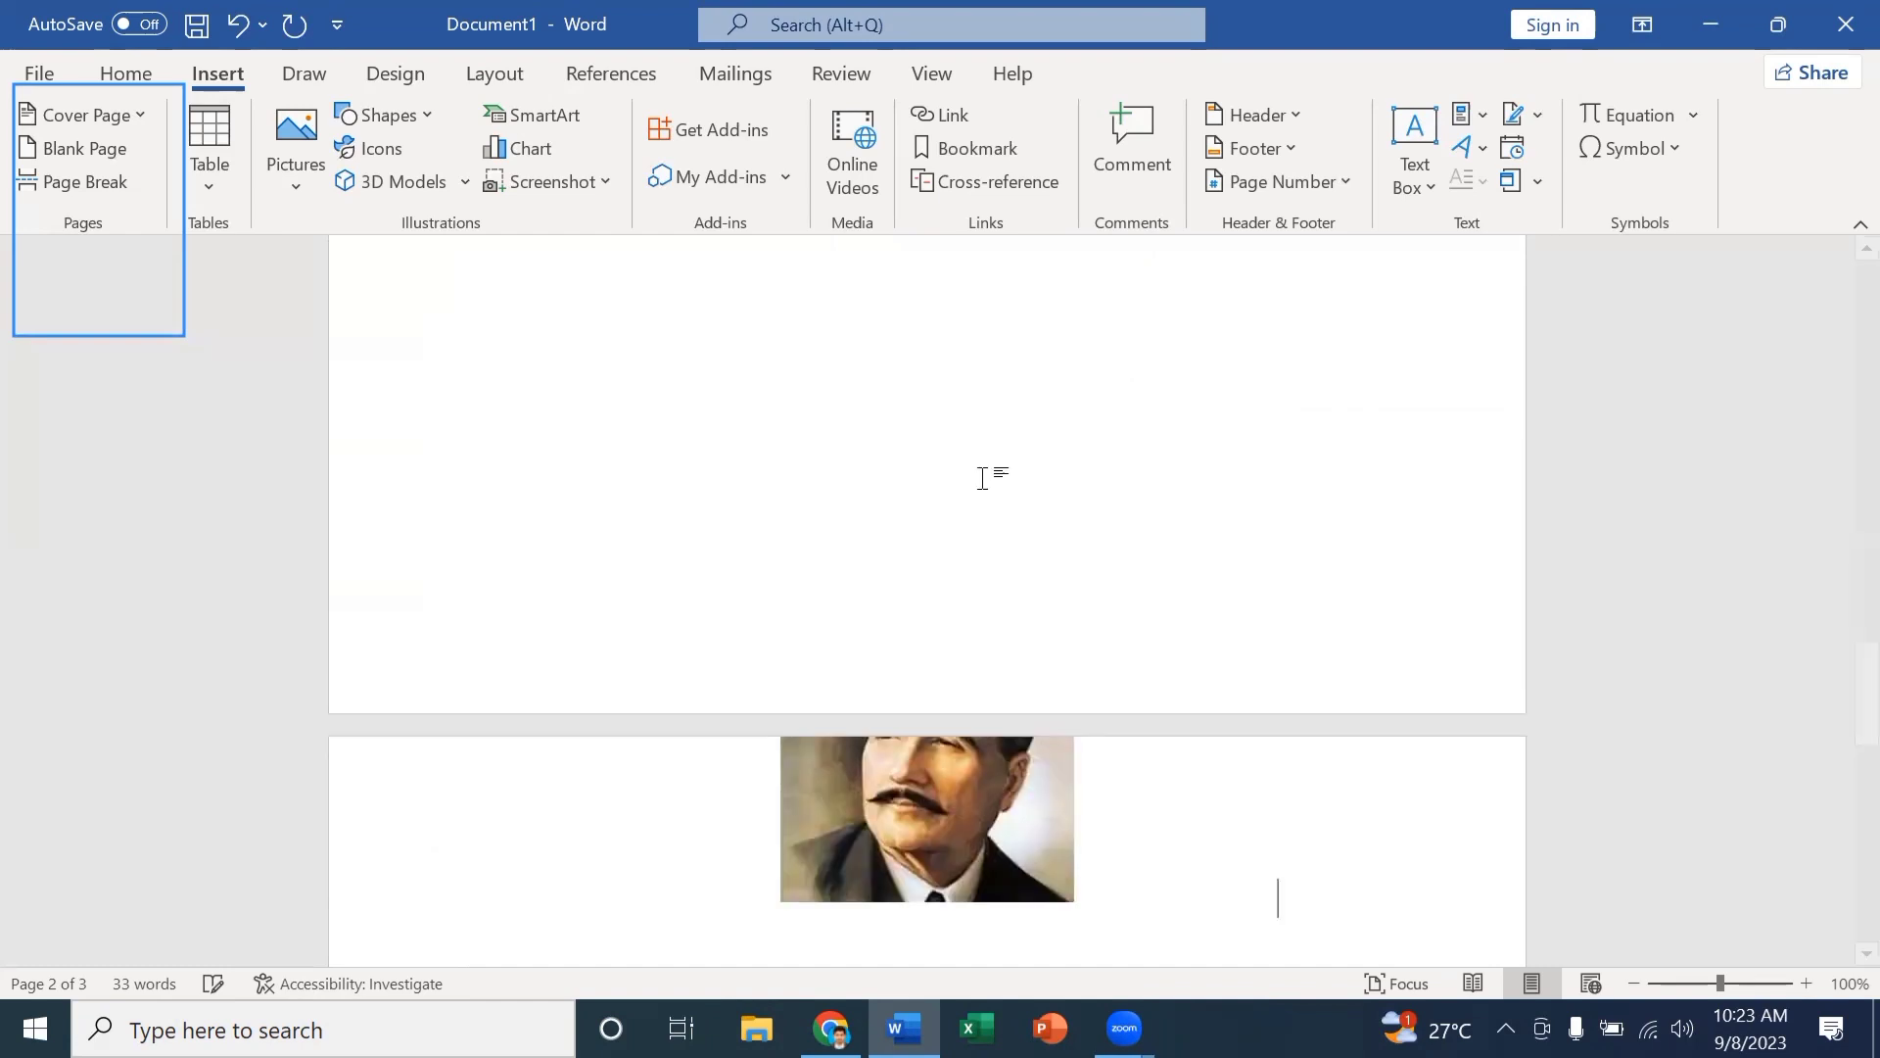
Undo the latest picture changes back to the Top and Bottom wrapping above the multiplication table.
key(ctrl+z)
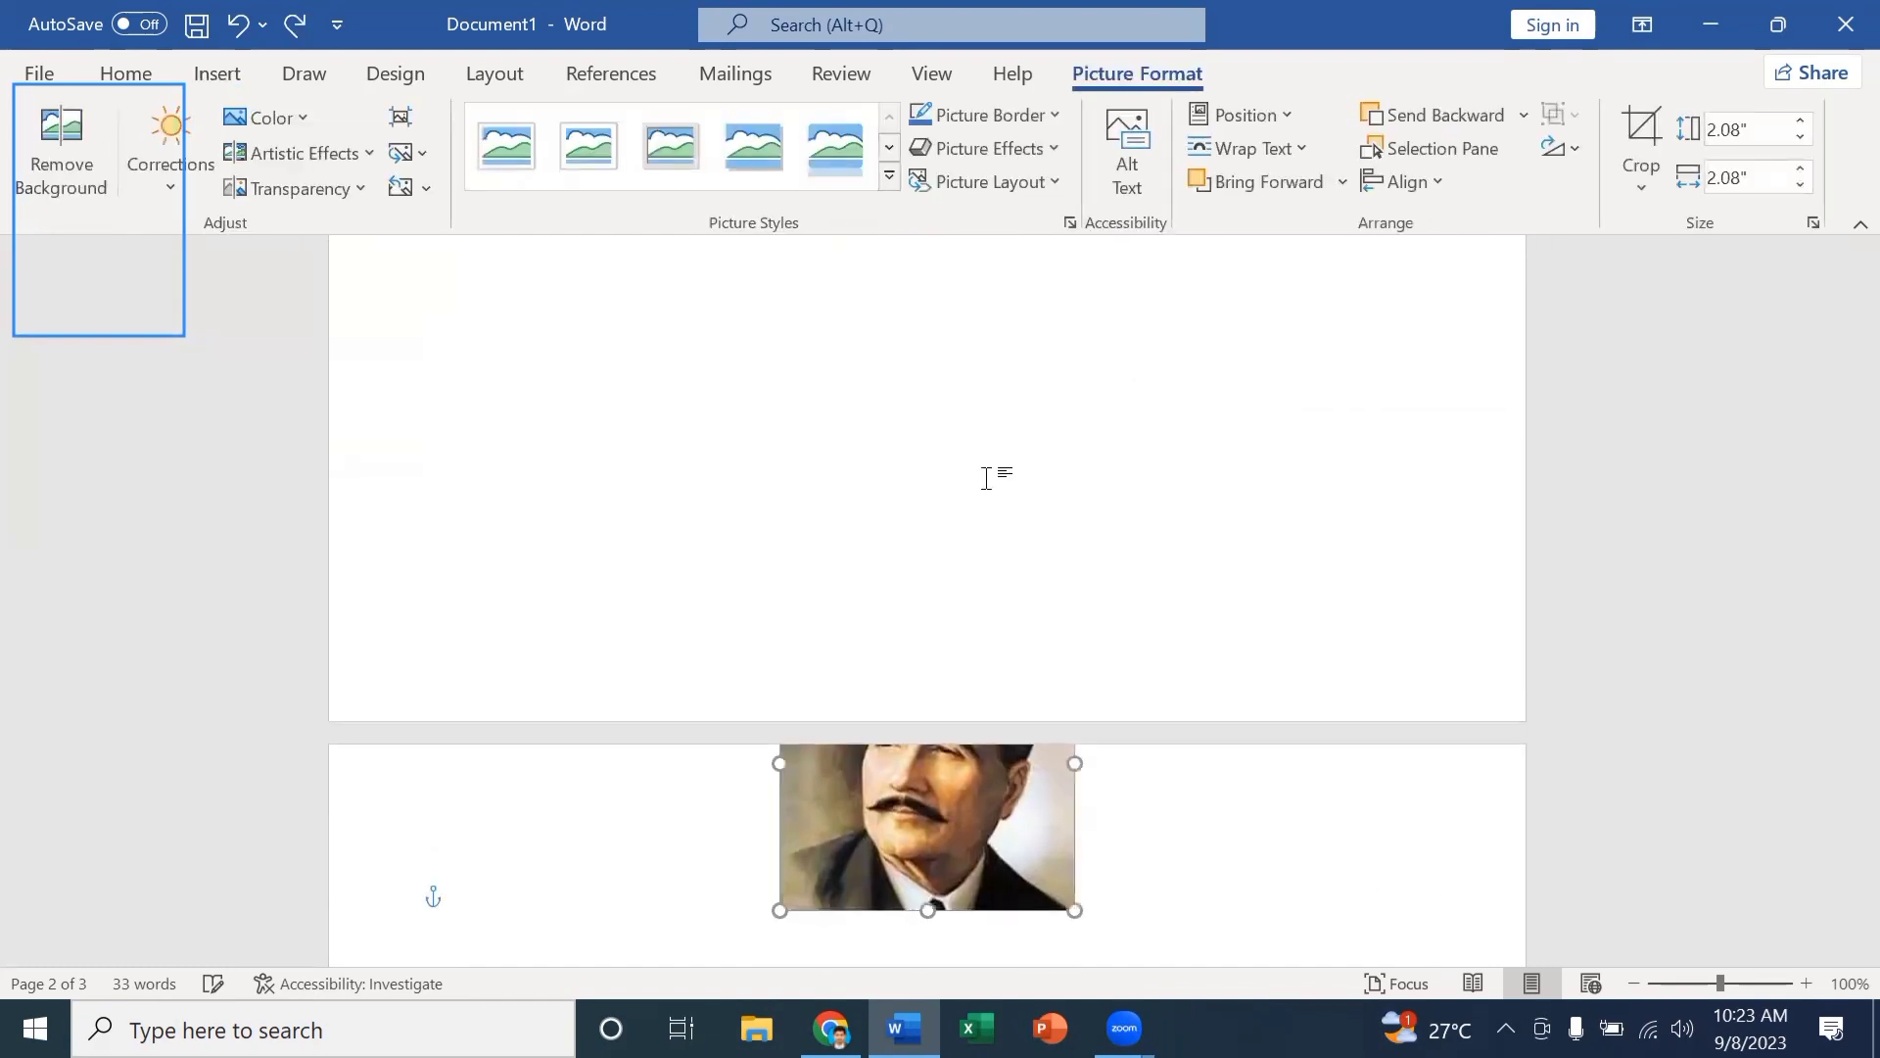
scroll(988, 476, up, 3)
scroll(989, 476, down, 5)
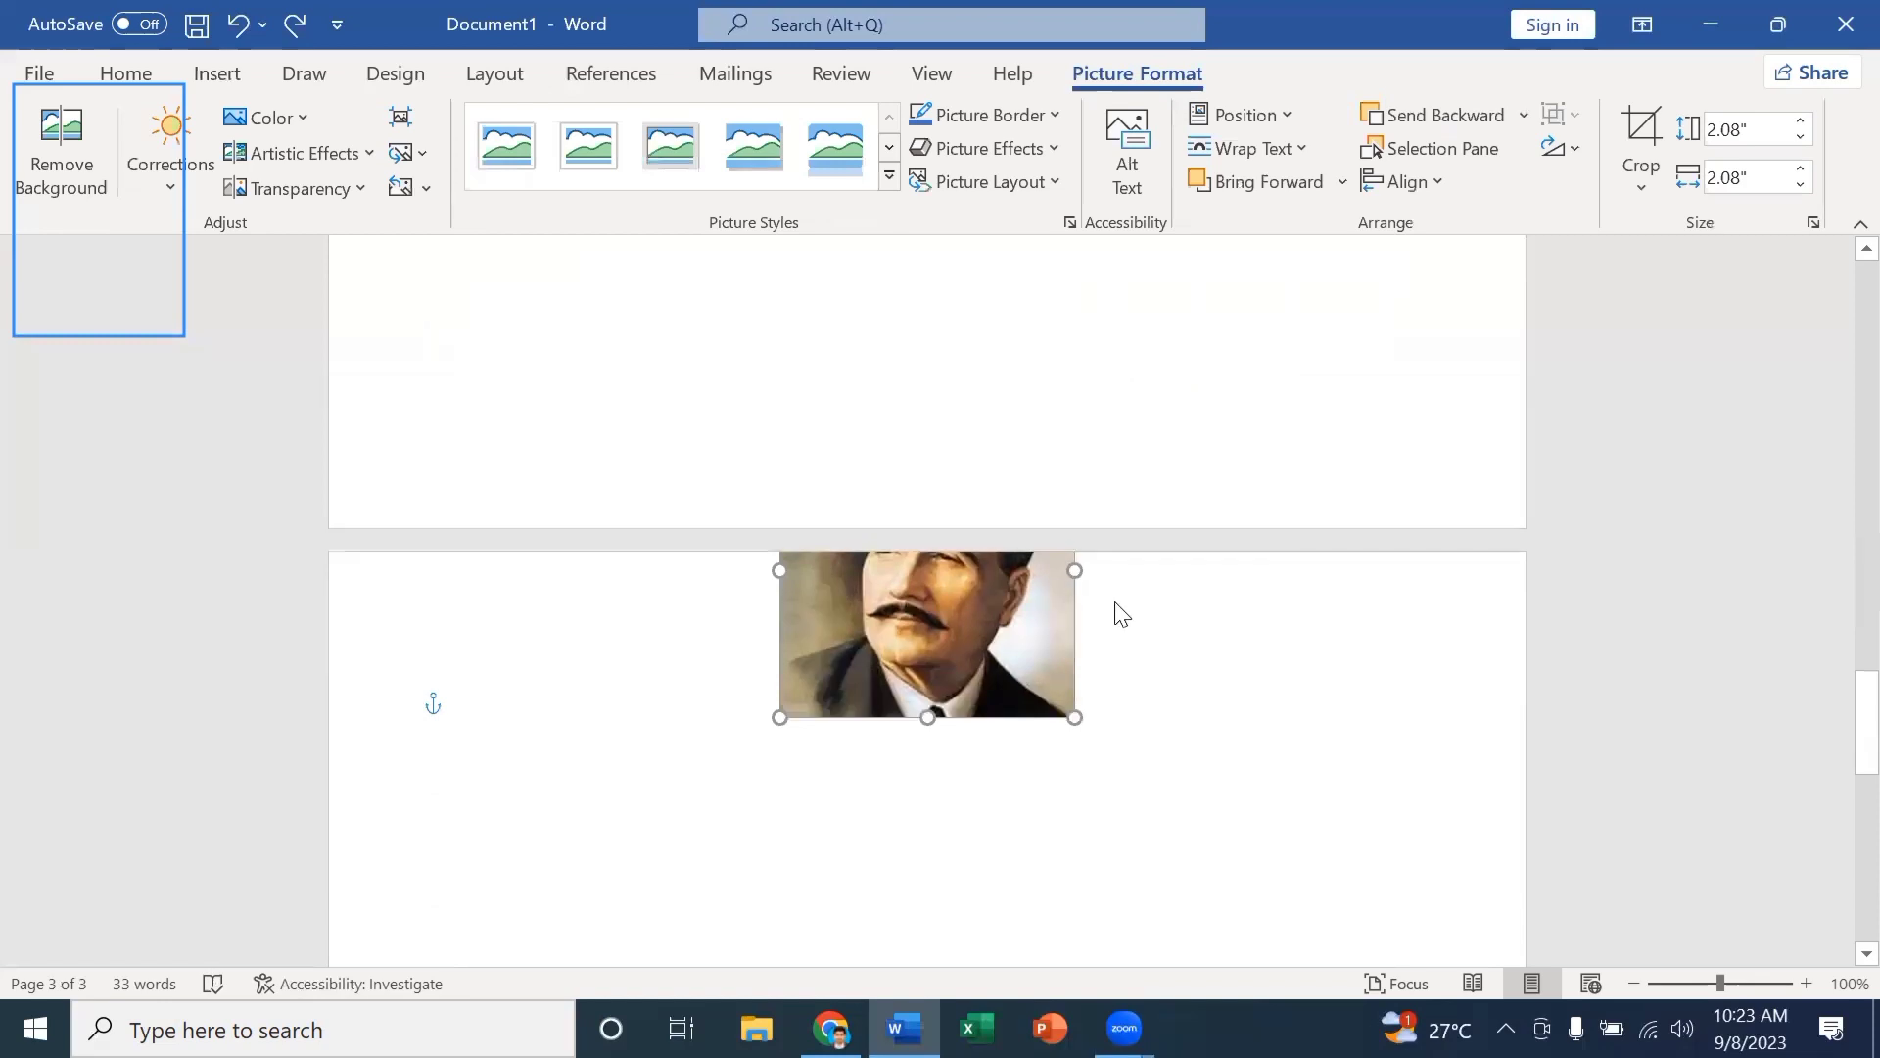
scroll(1074, 617, down, 2)
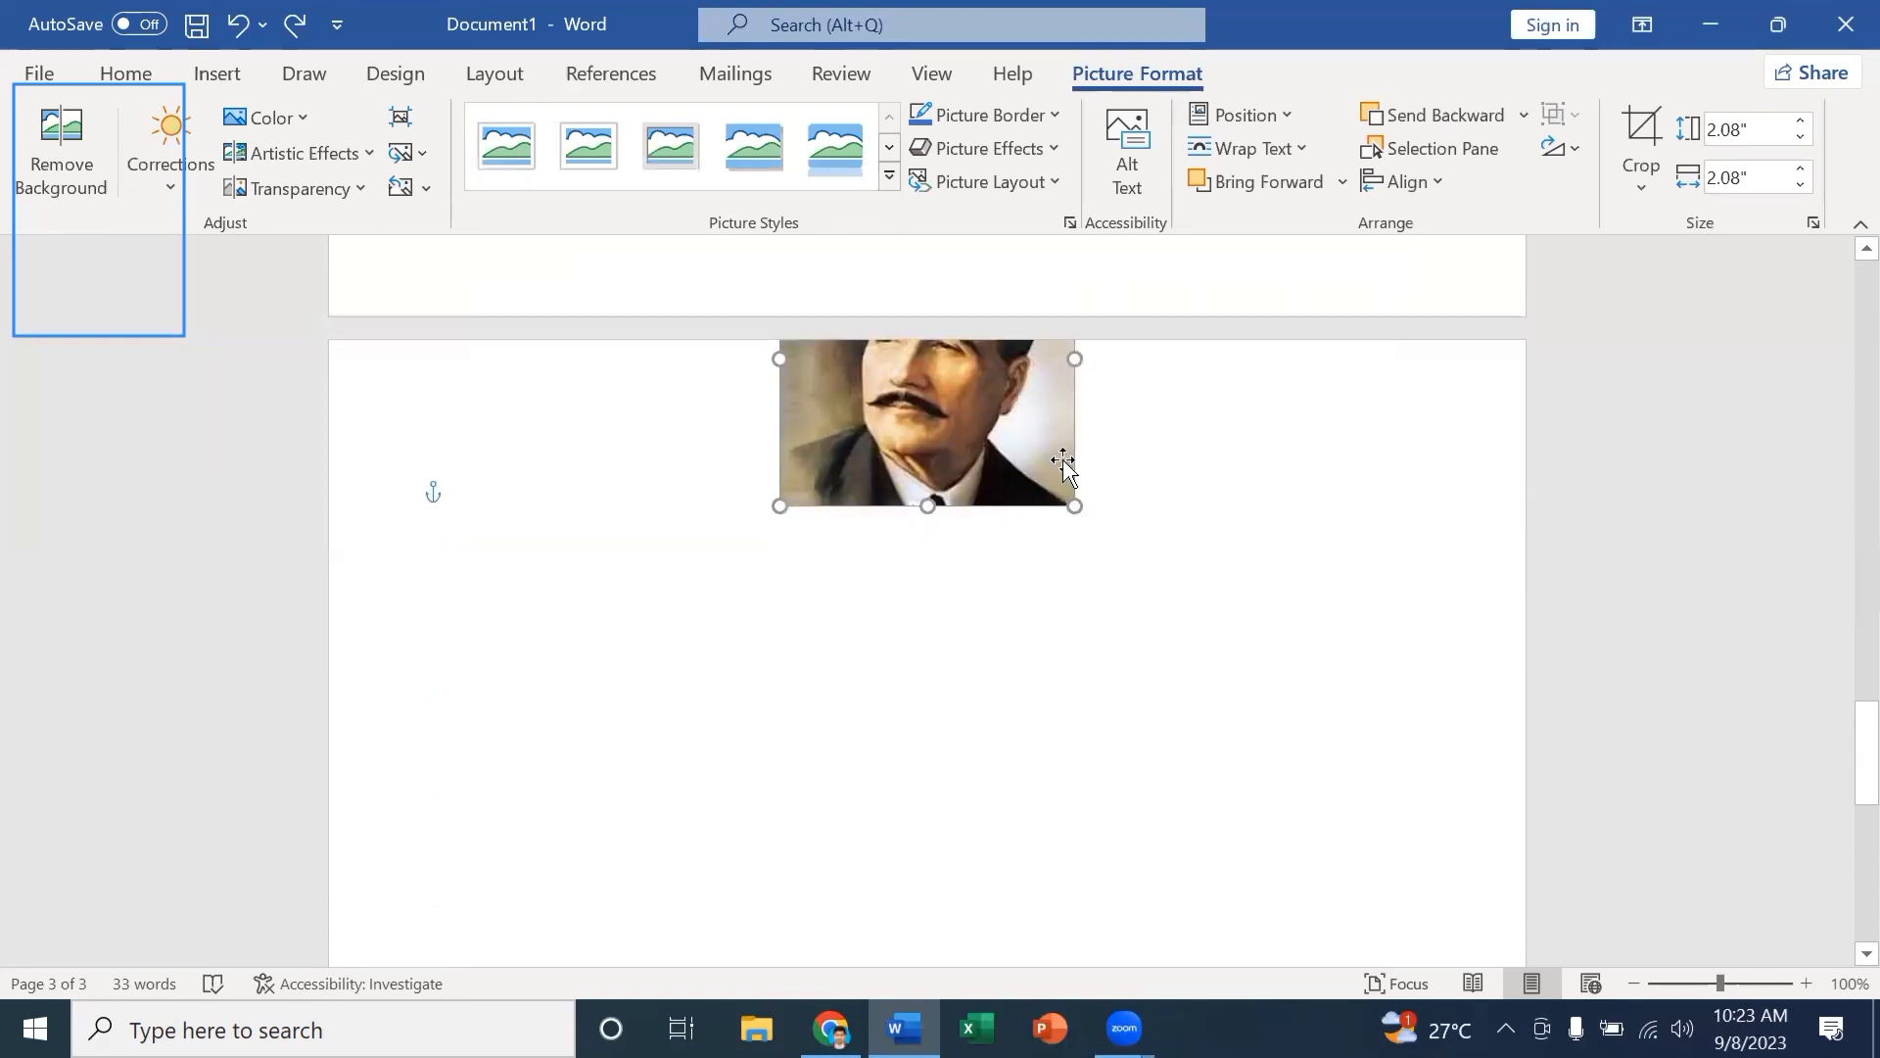
key(ctrl+z)
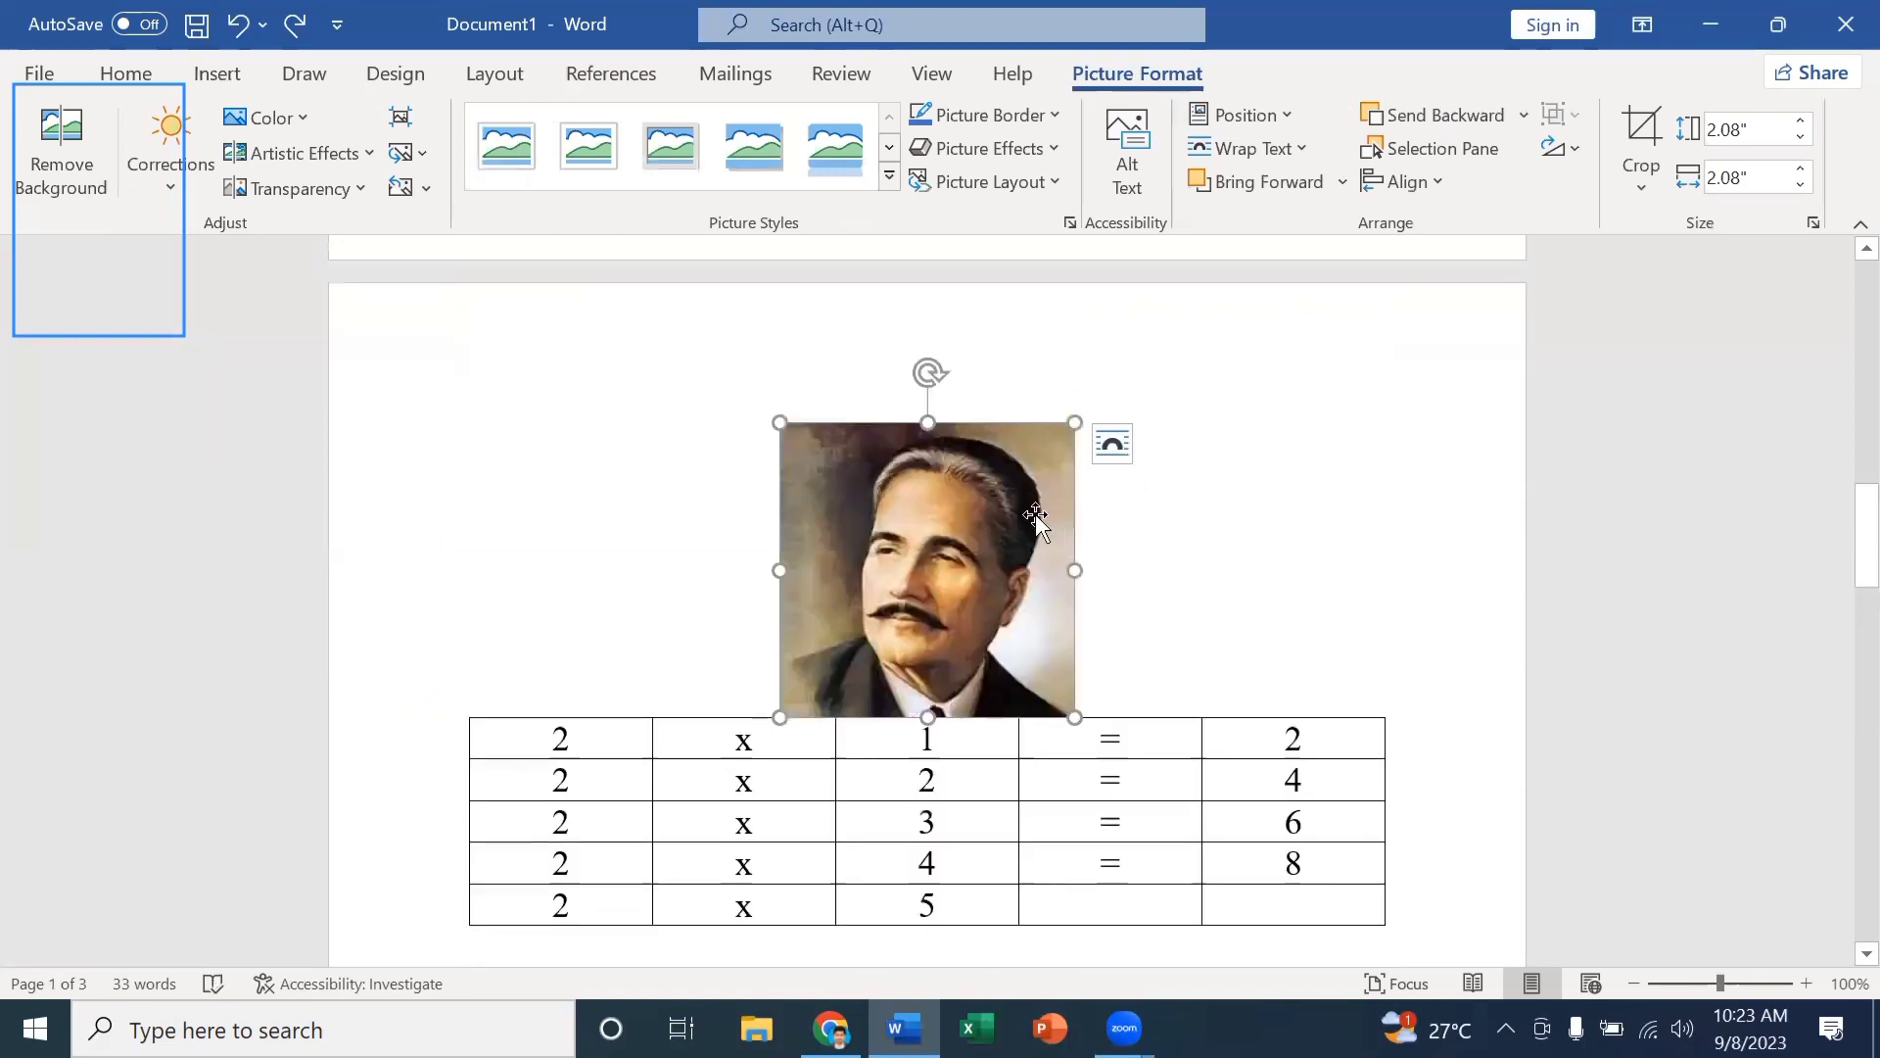
Set the picture's text wrapping to Behind Text so that it sits beneath the multiplication table.
click(1113, 447)
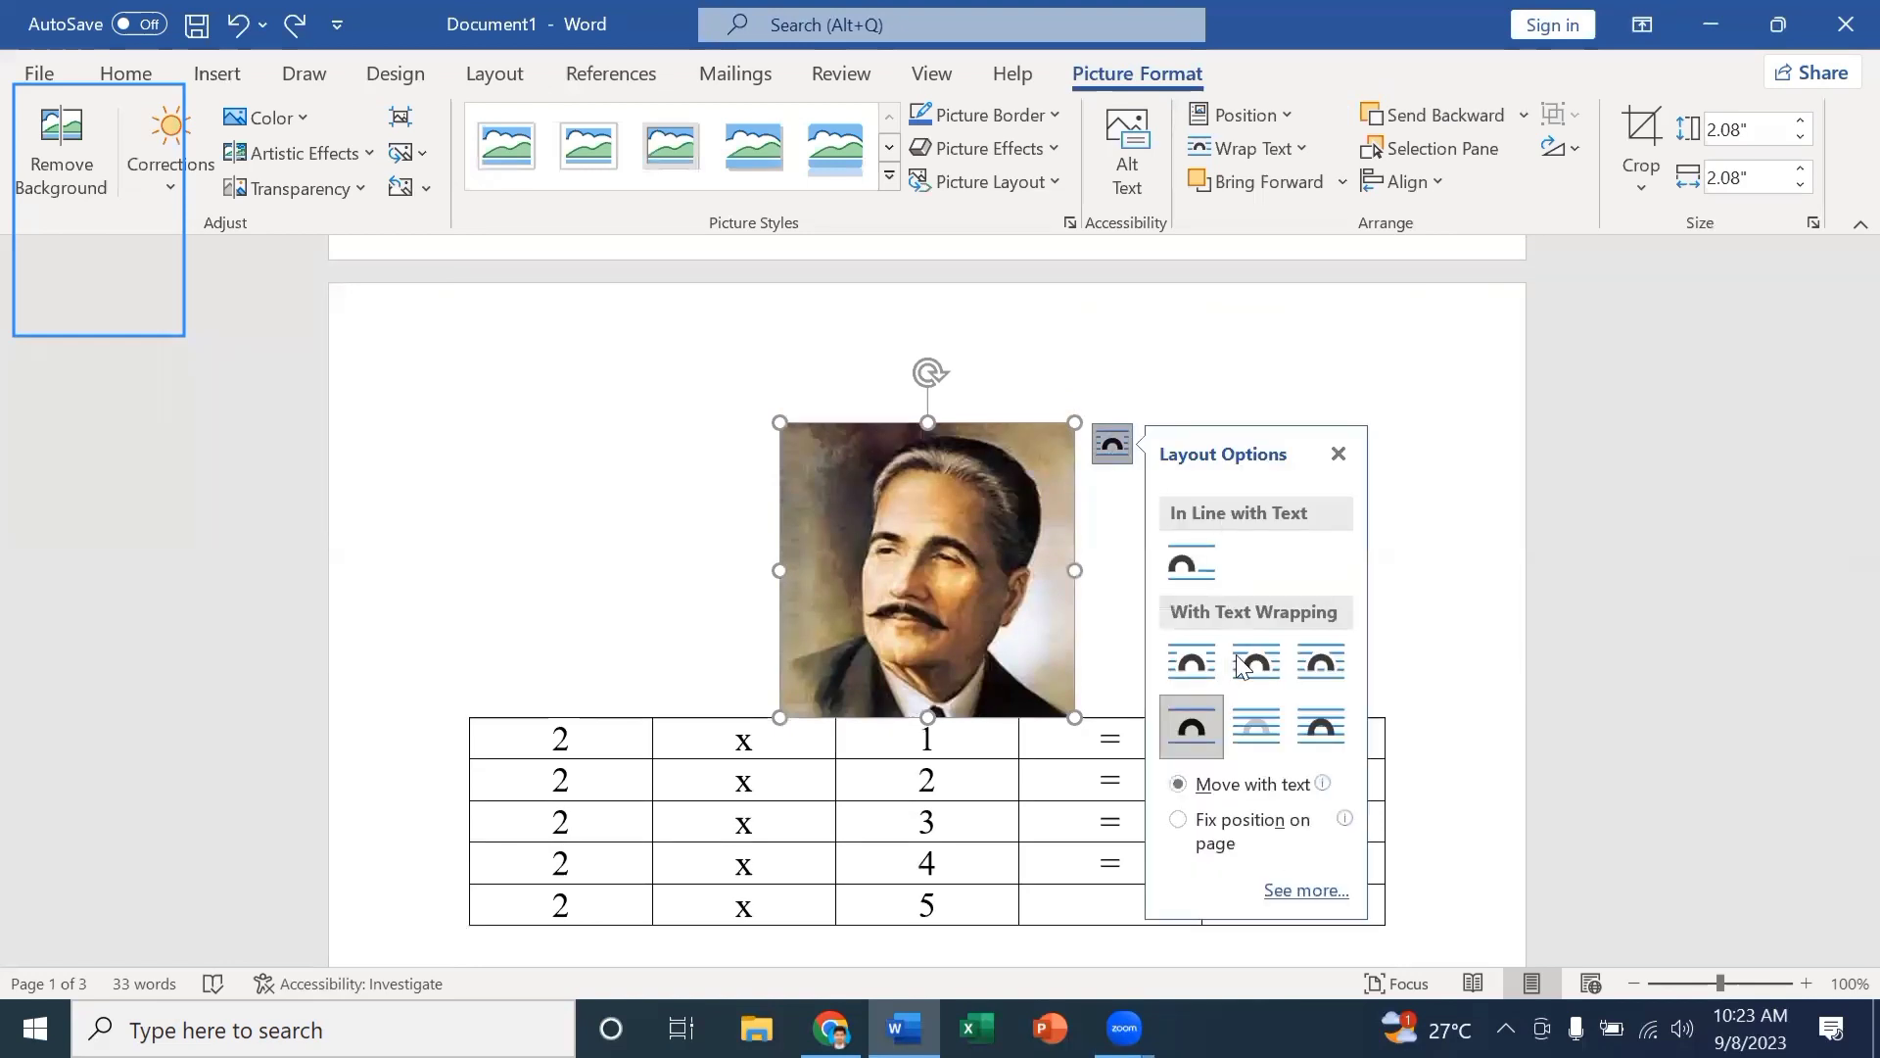
click(1256, 726)
scroll(621, 507, down, 3)
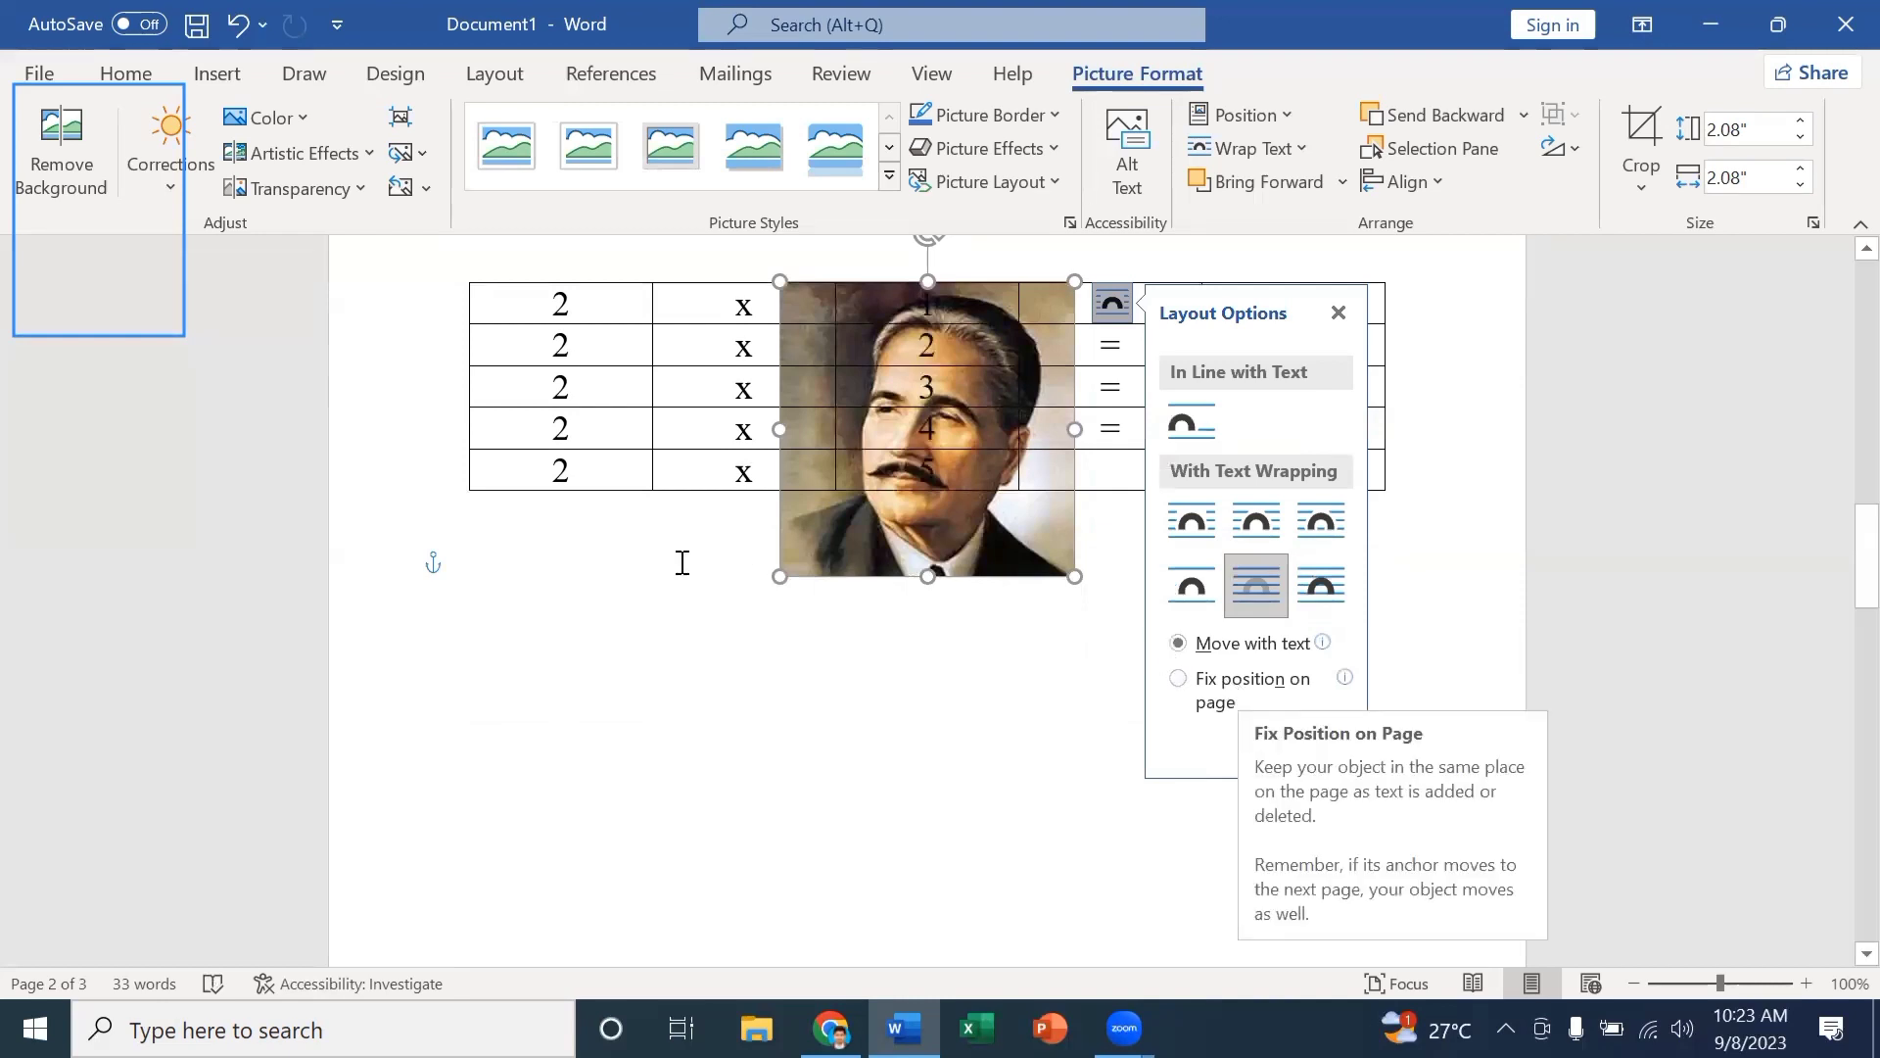
Set the picture's layout to In Line with Text and locate it on the third page.
click(1191, 422)
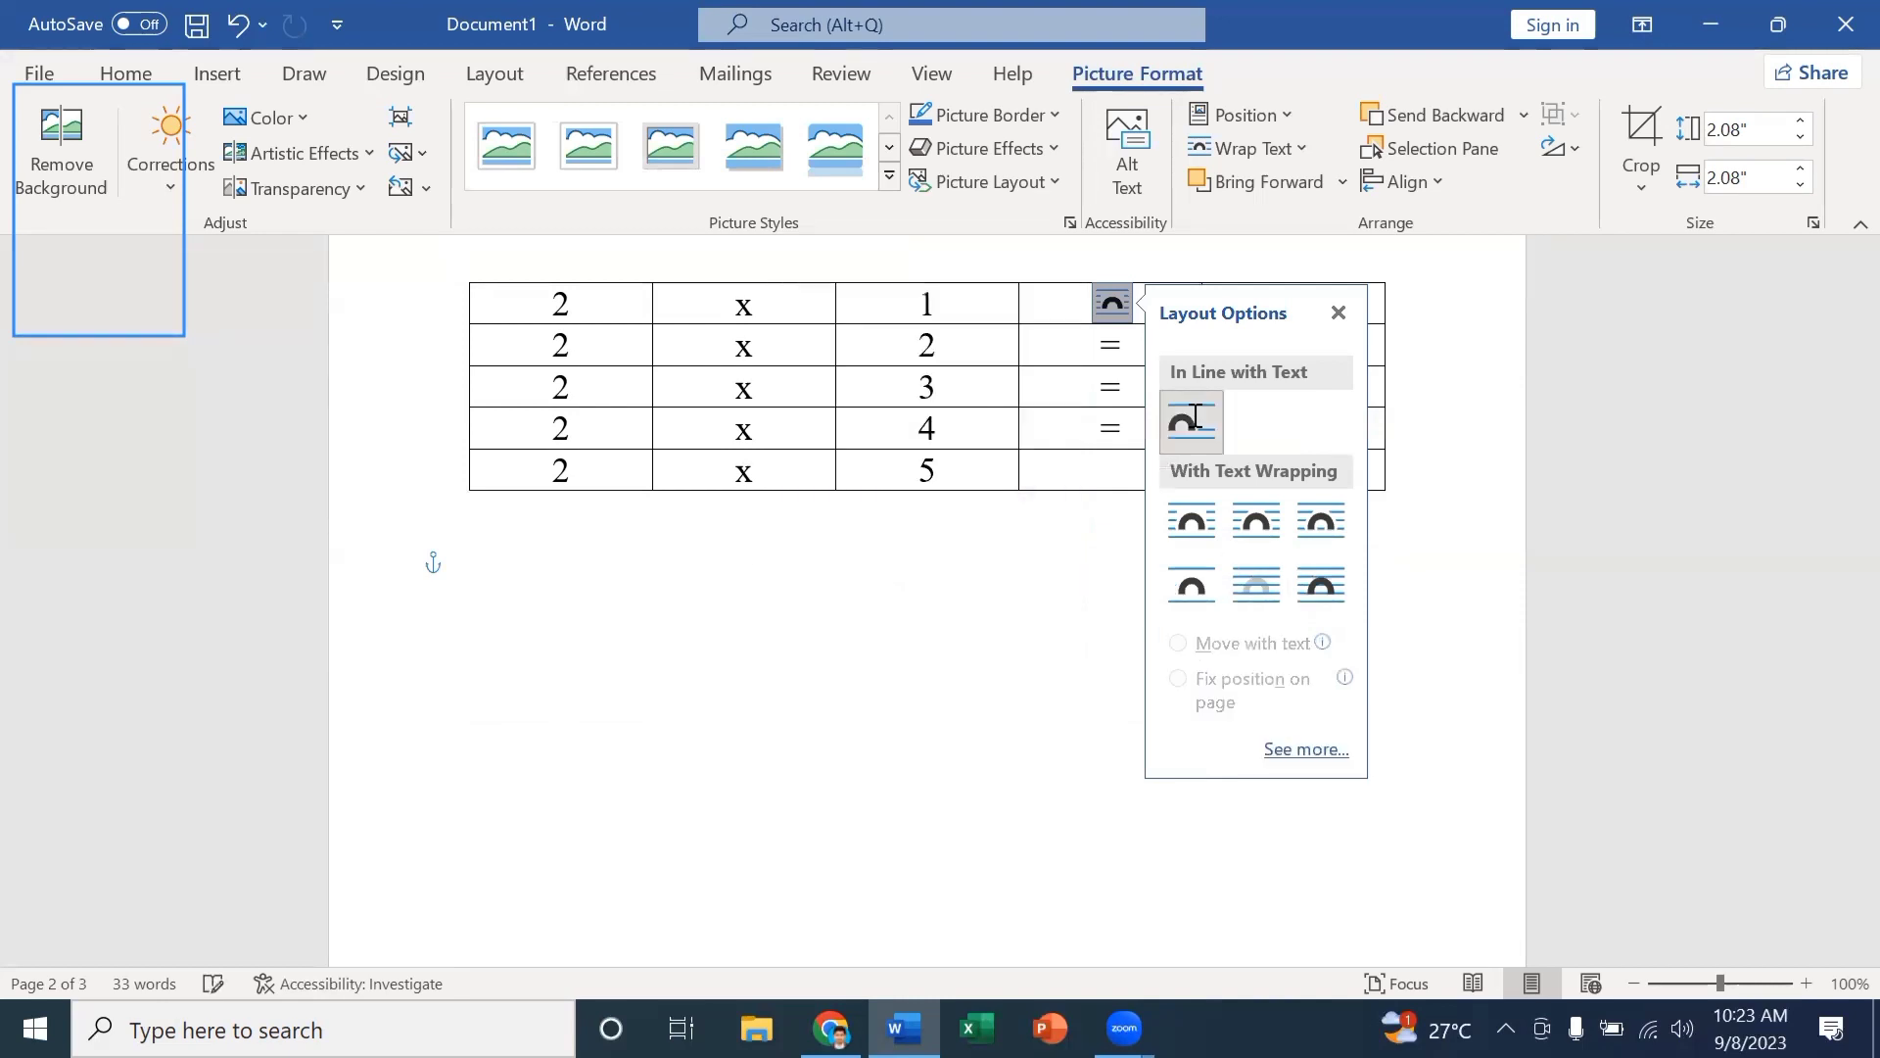
scroll(941, 501, up, 10)
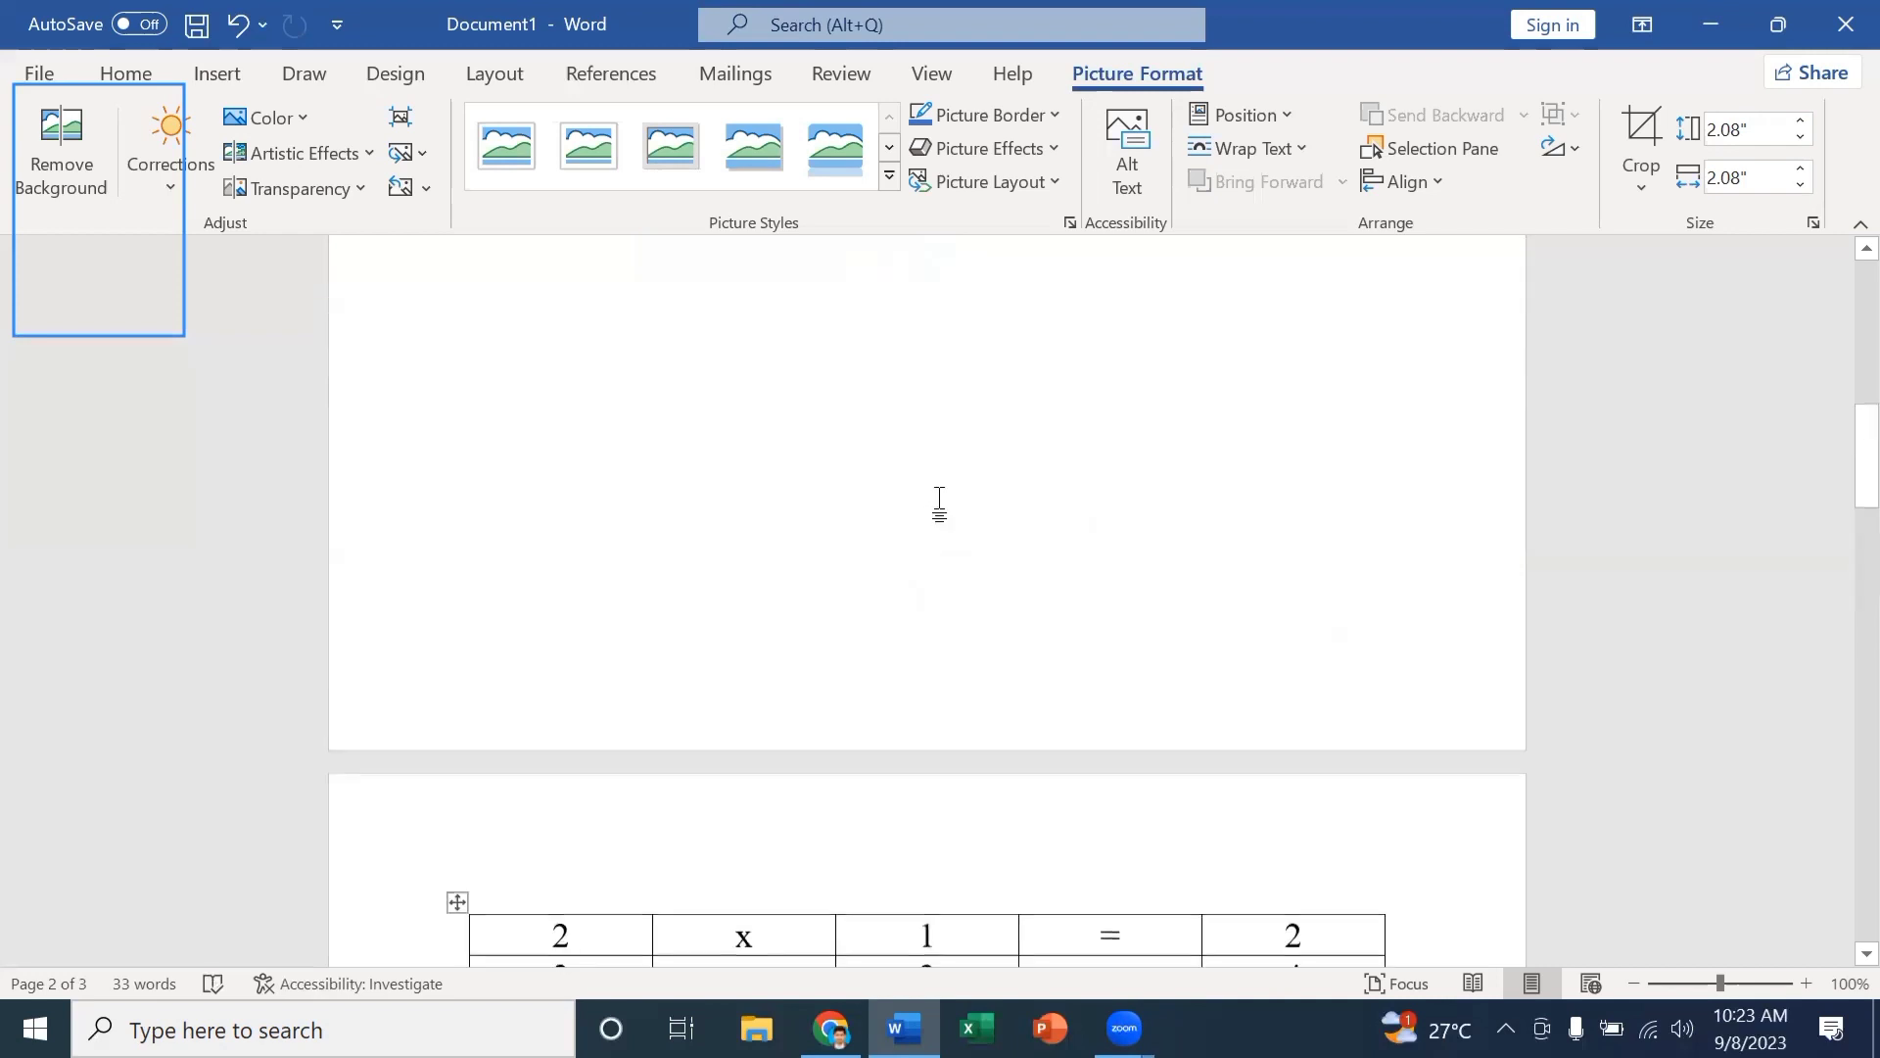
scroll(944, 511, down, 10)
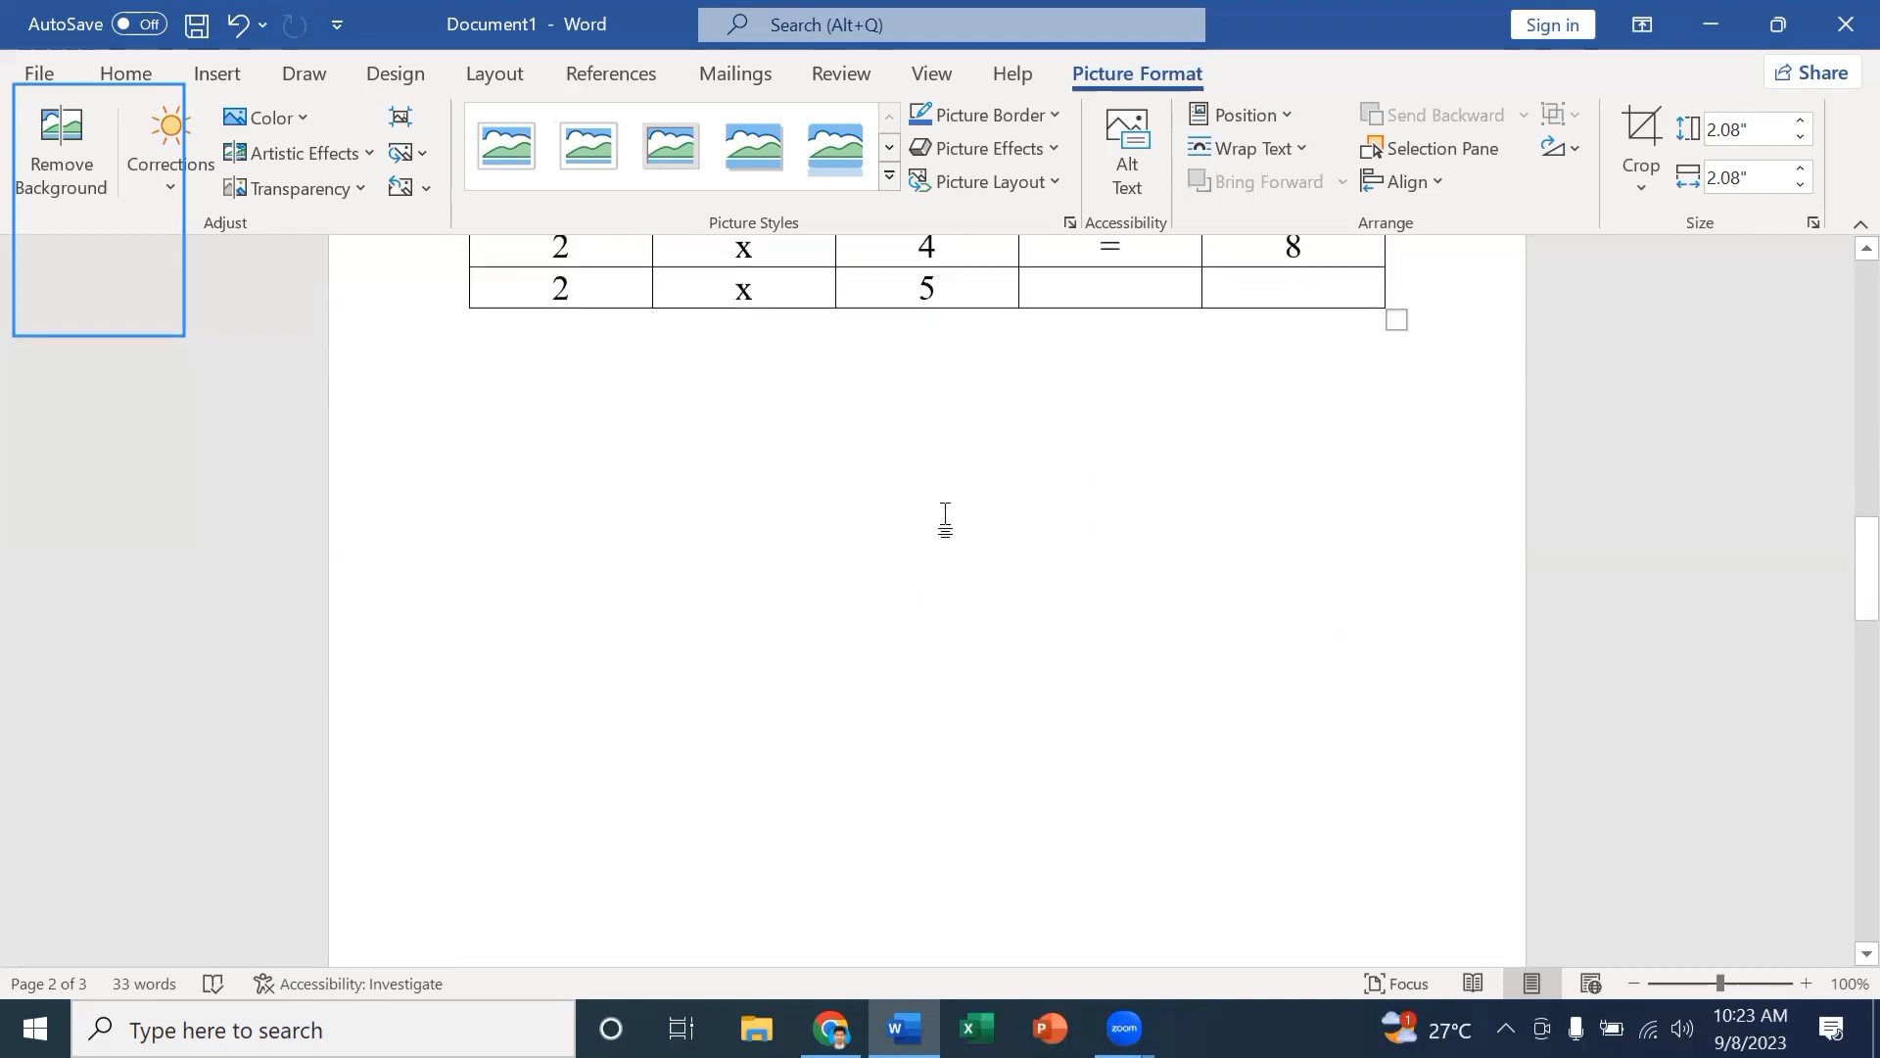
scroll(945, 519, down, 3)
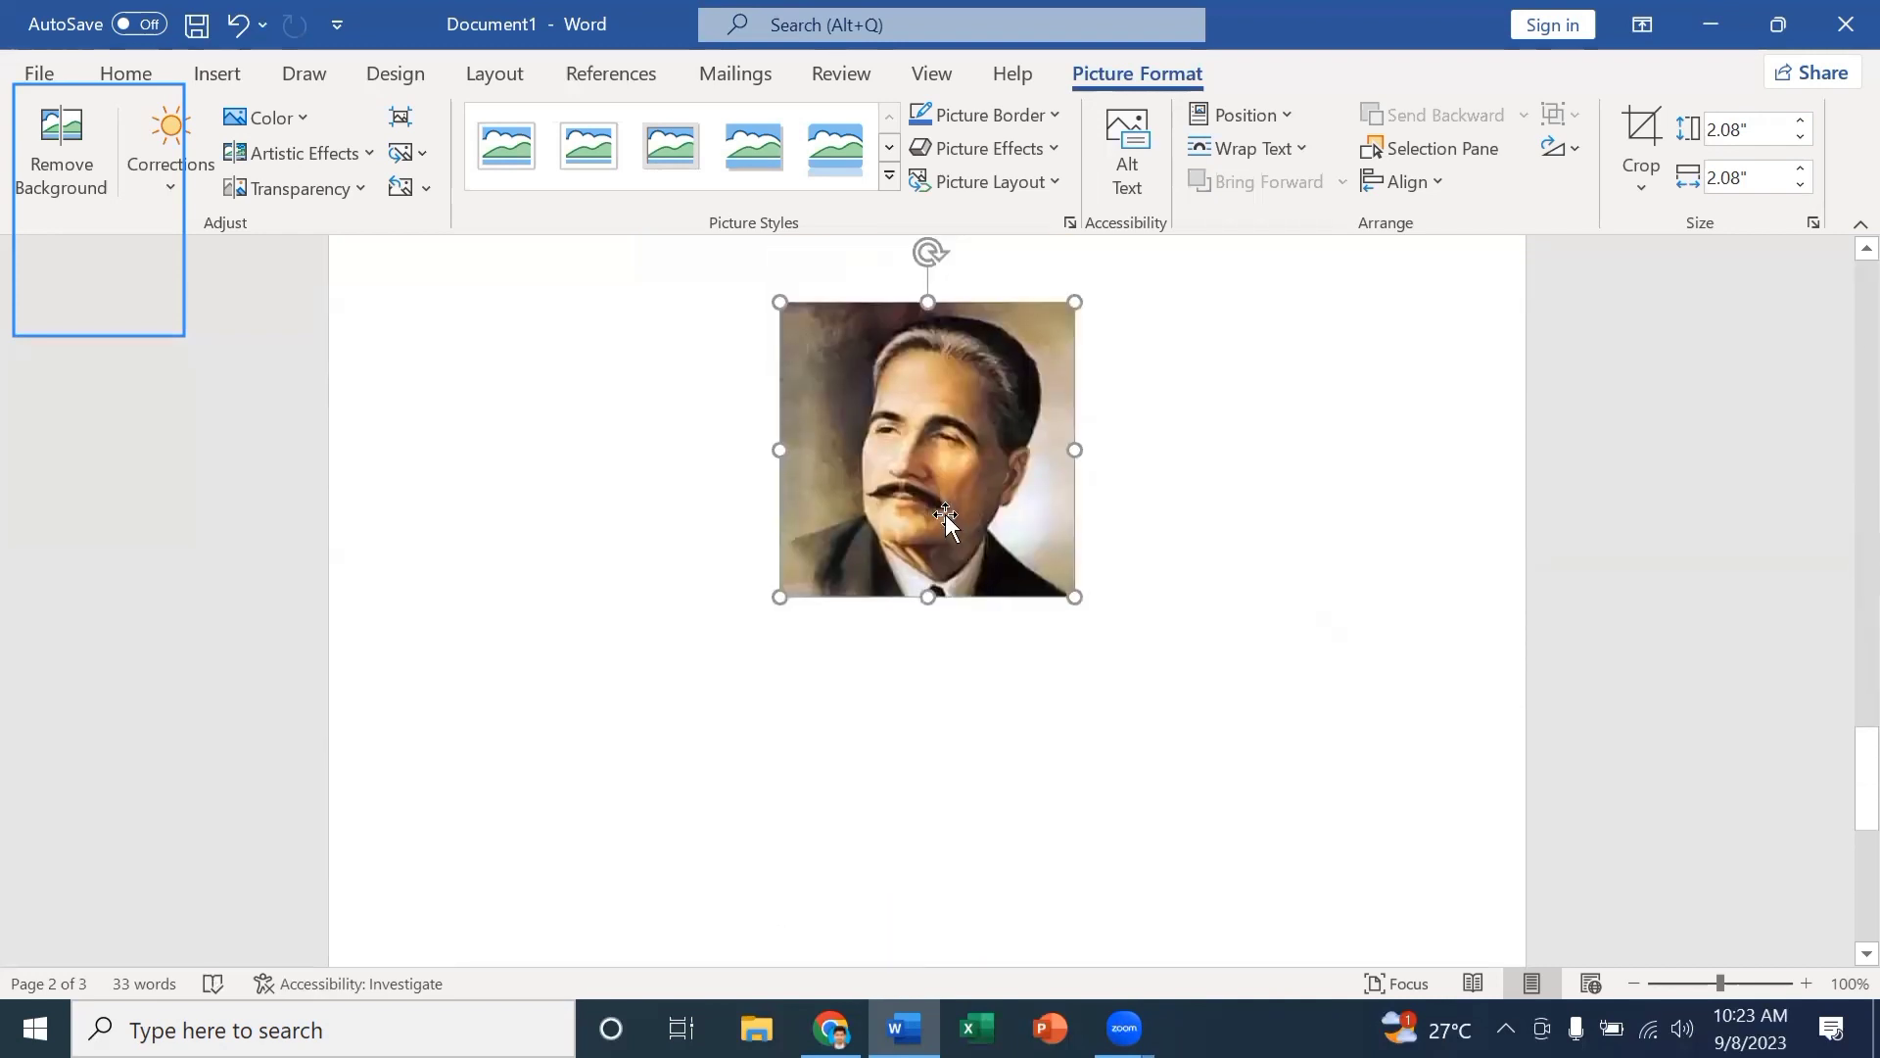
Apply the white-framed picture style with a shadow to the portrait and bring it back to the centre of the page.
click(510, 160)
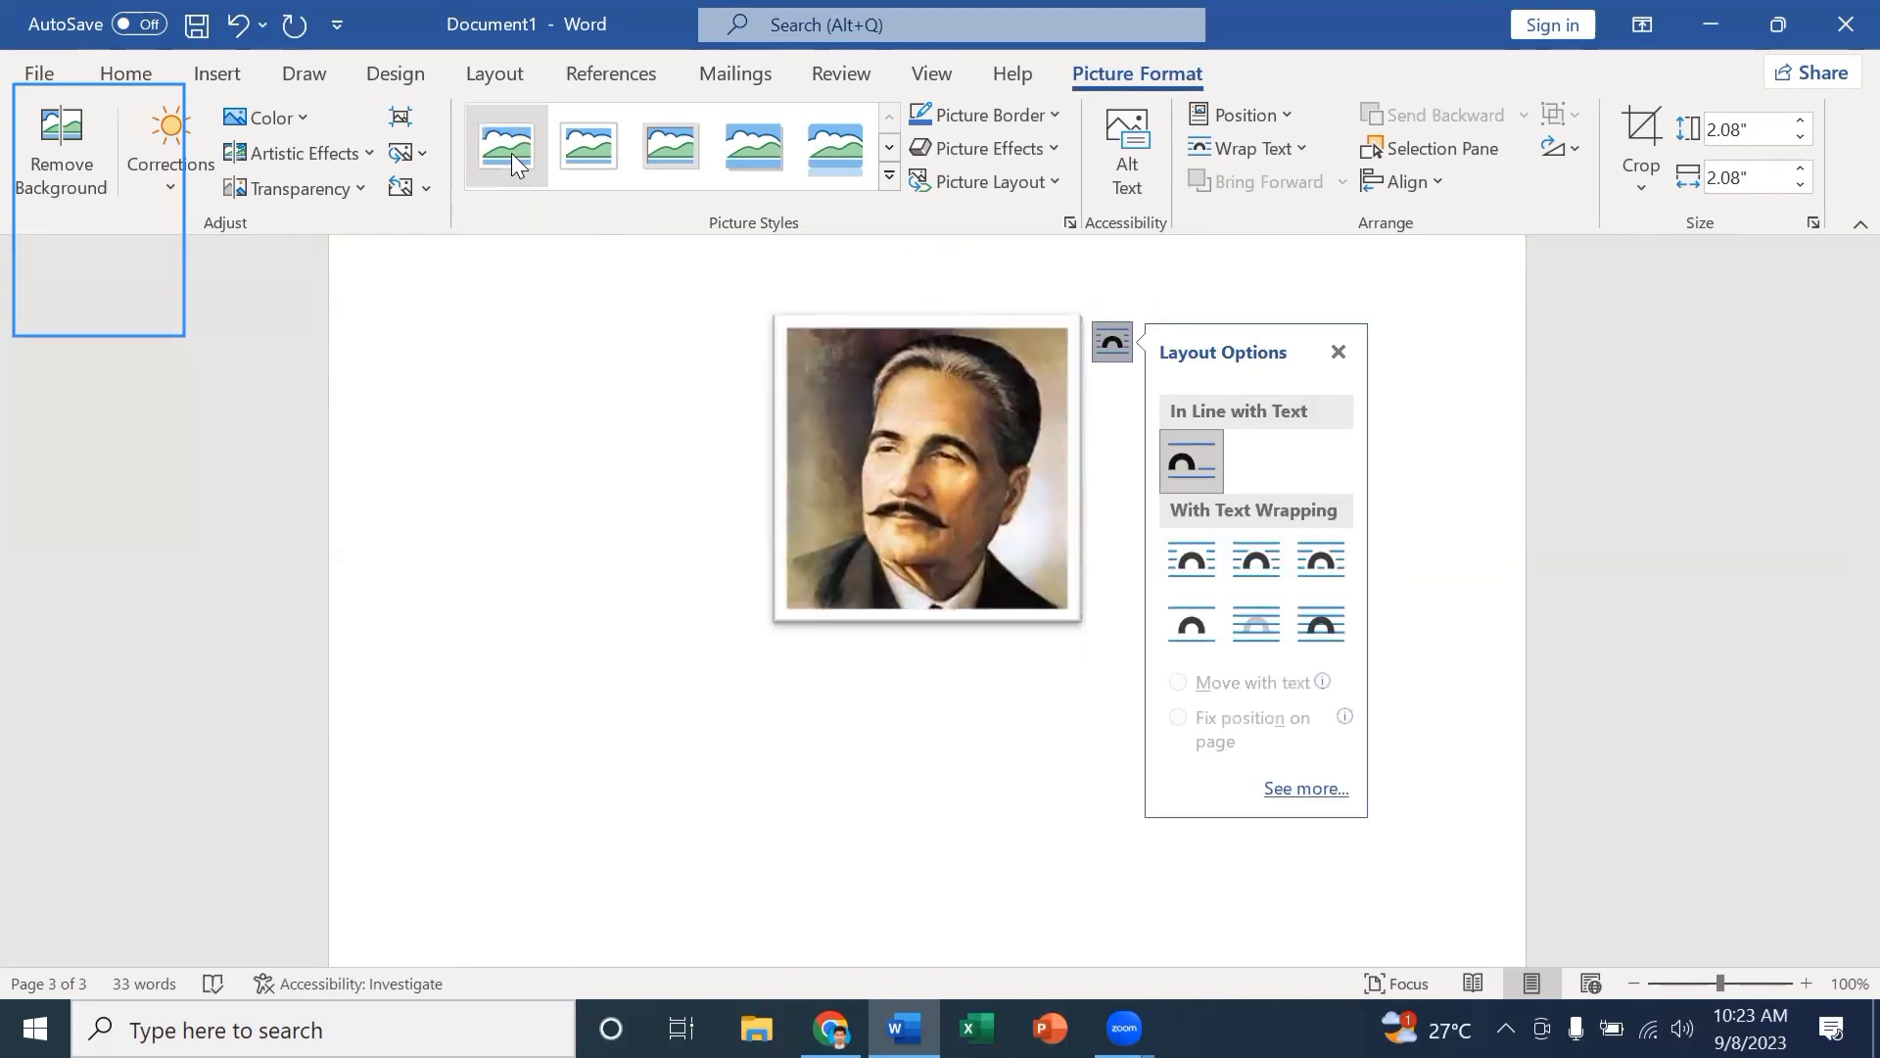
key(Left)
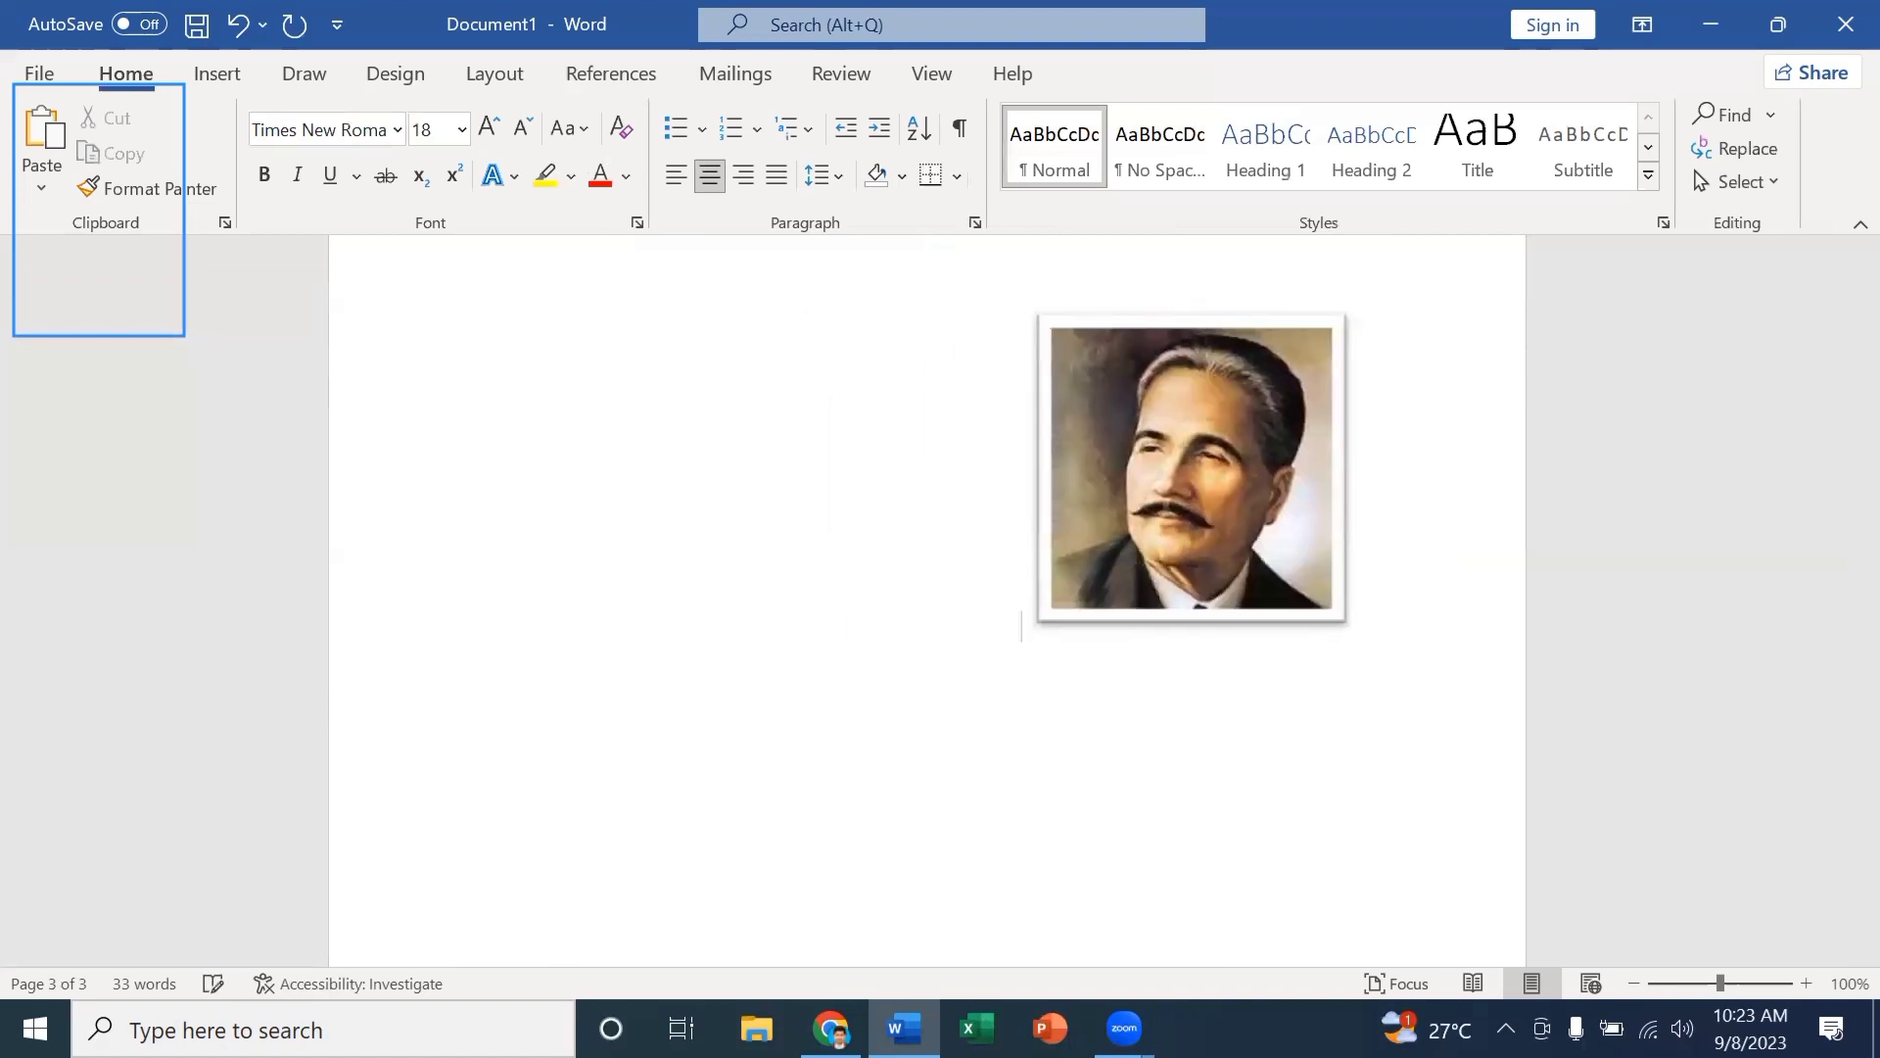
key(ctrl+z)
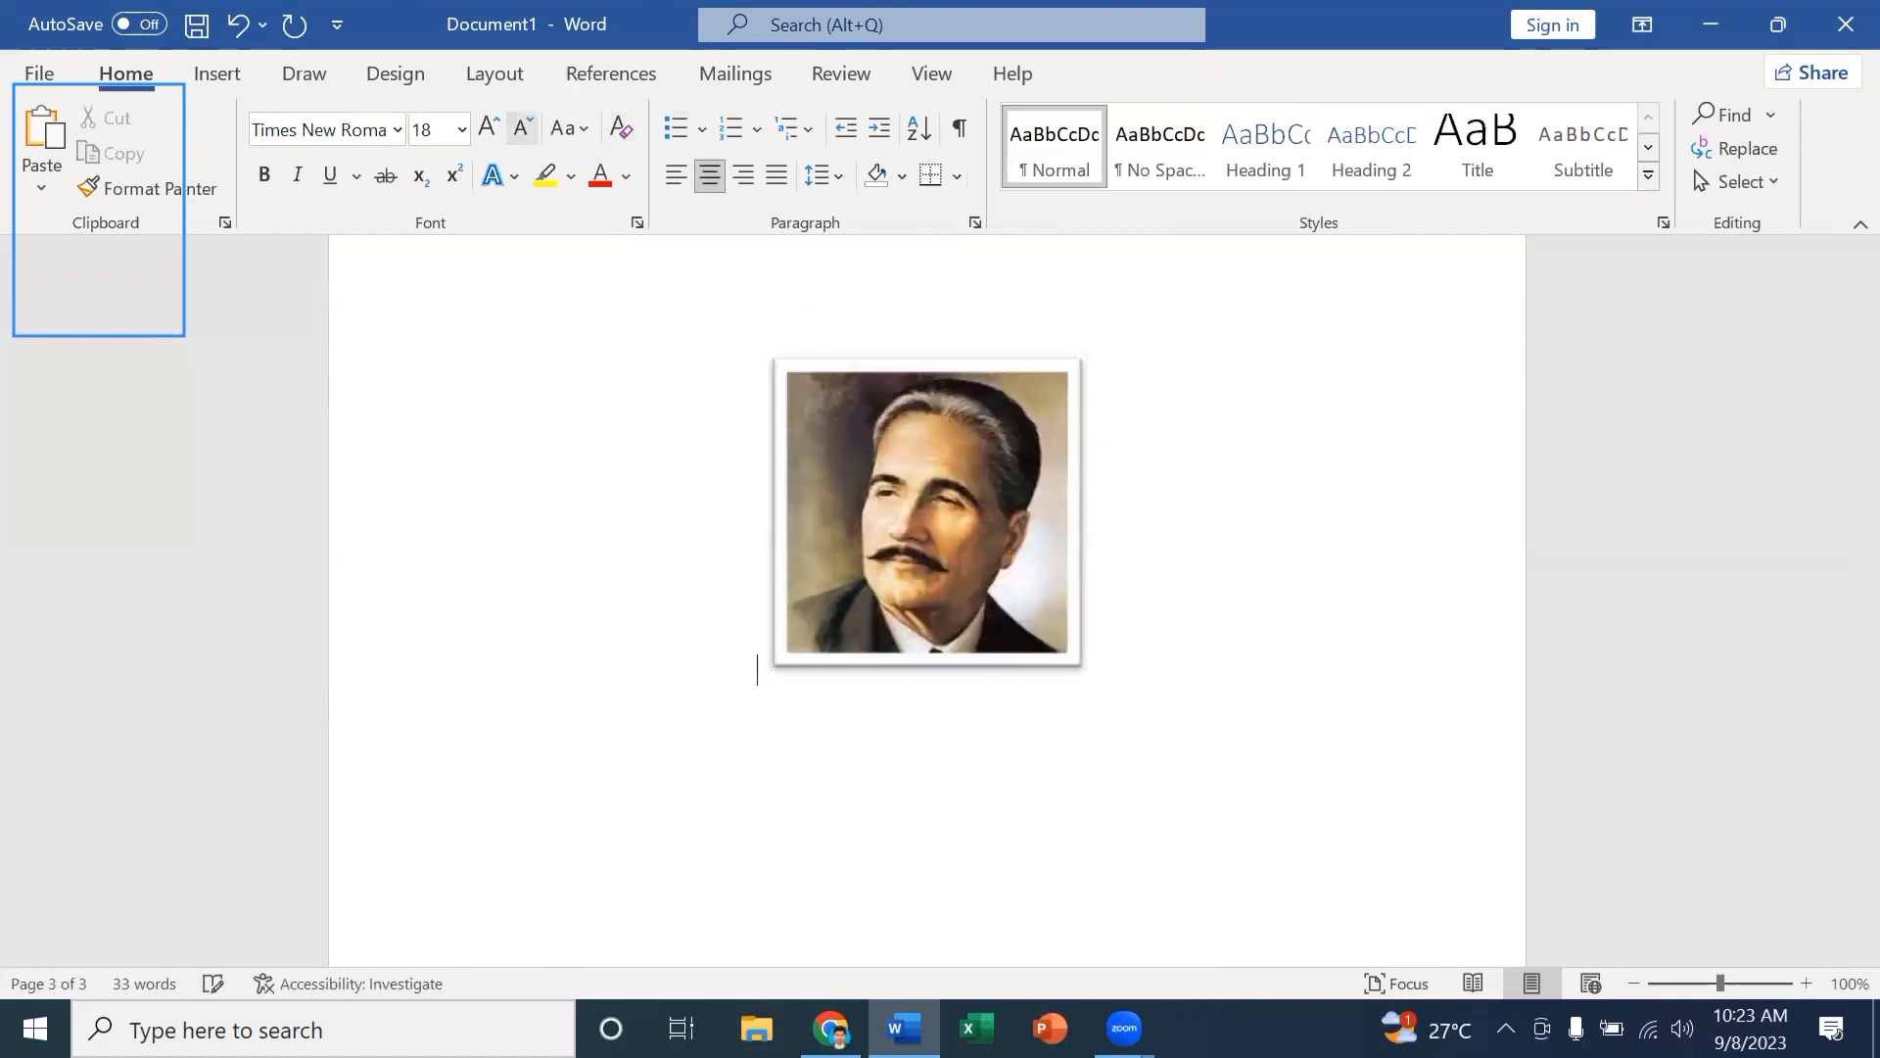
click(200, 73)
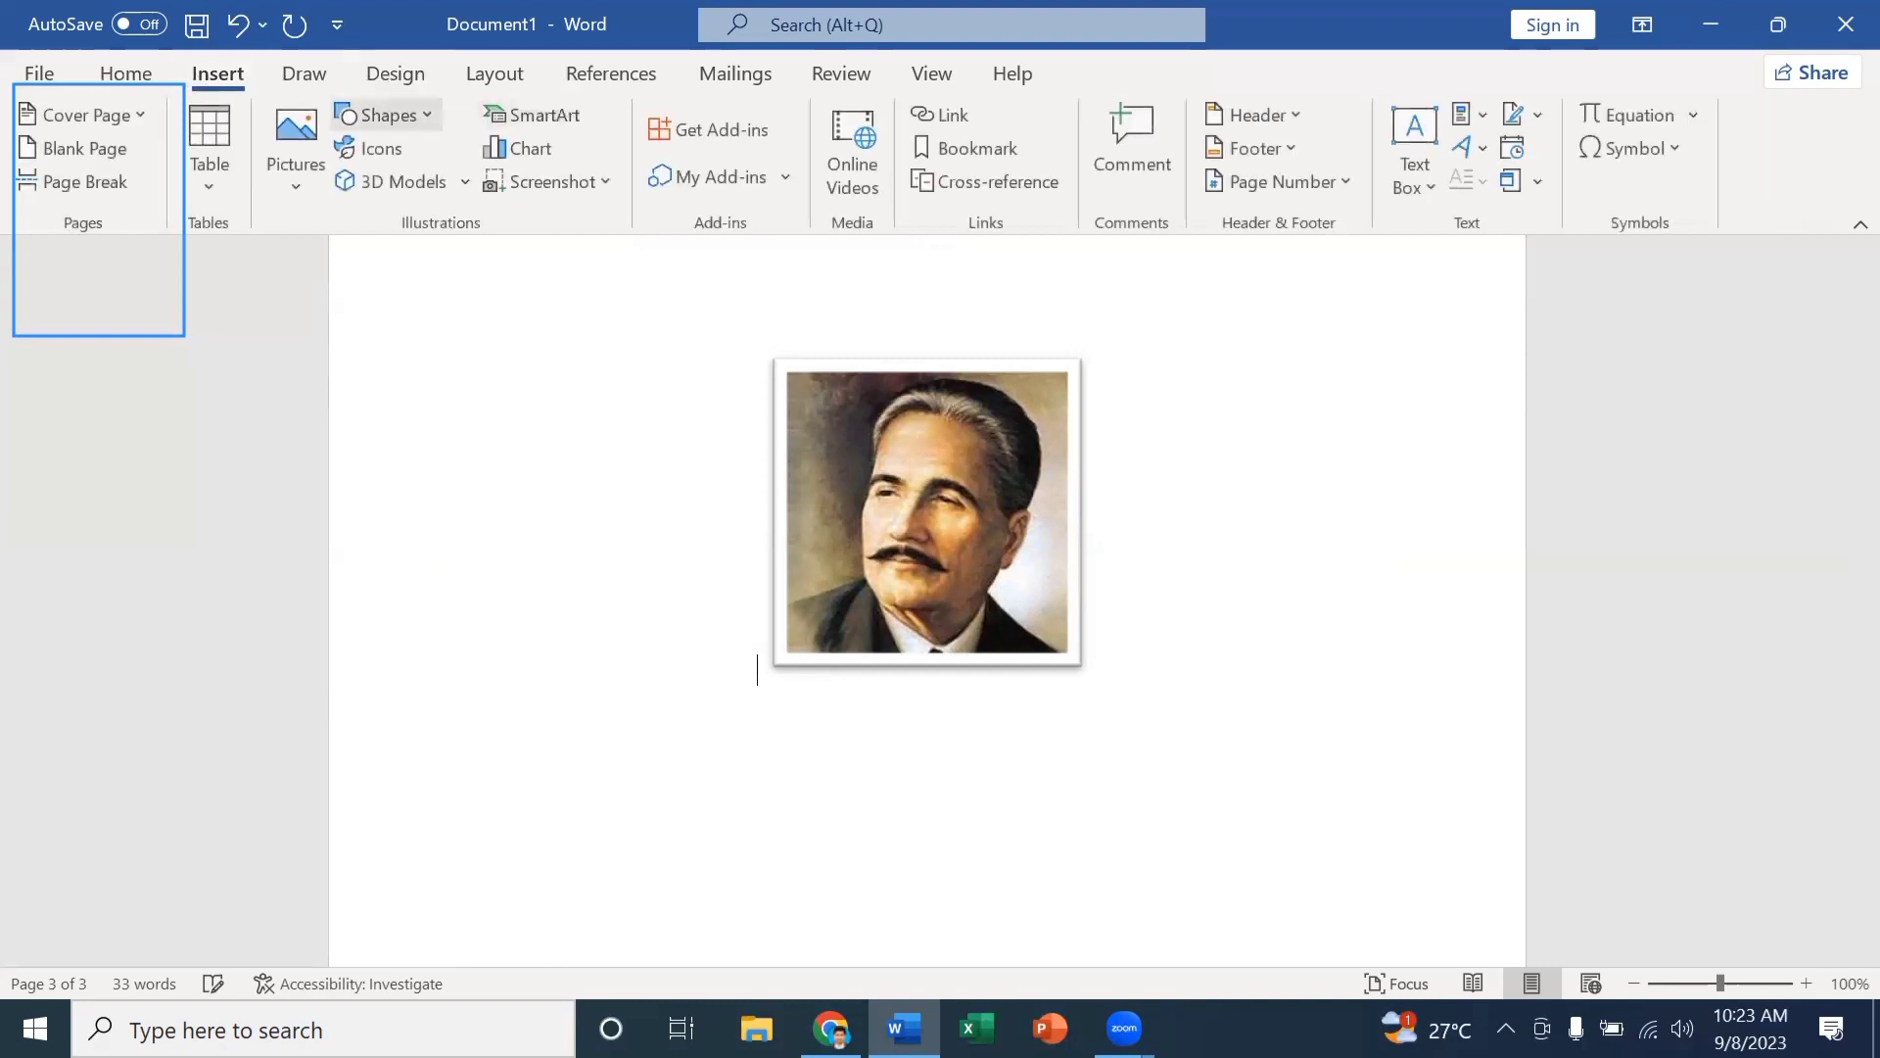
click(974, 492)
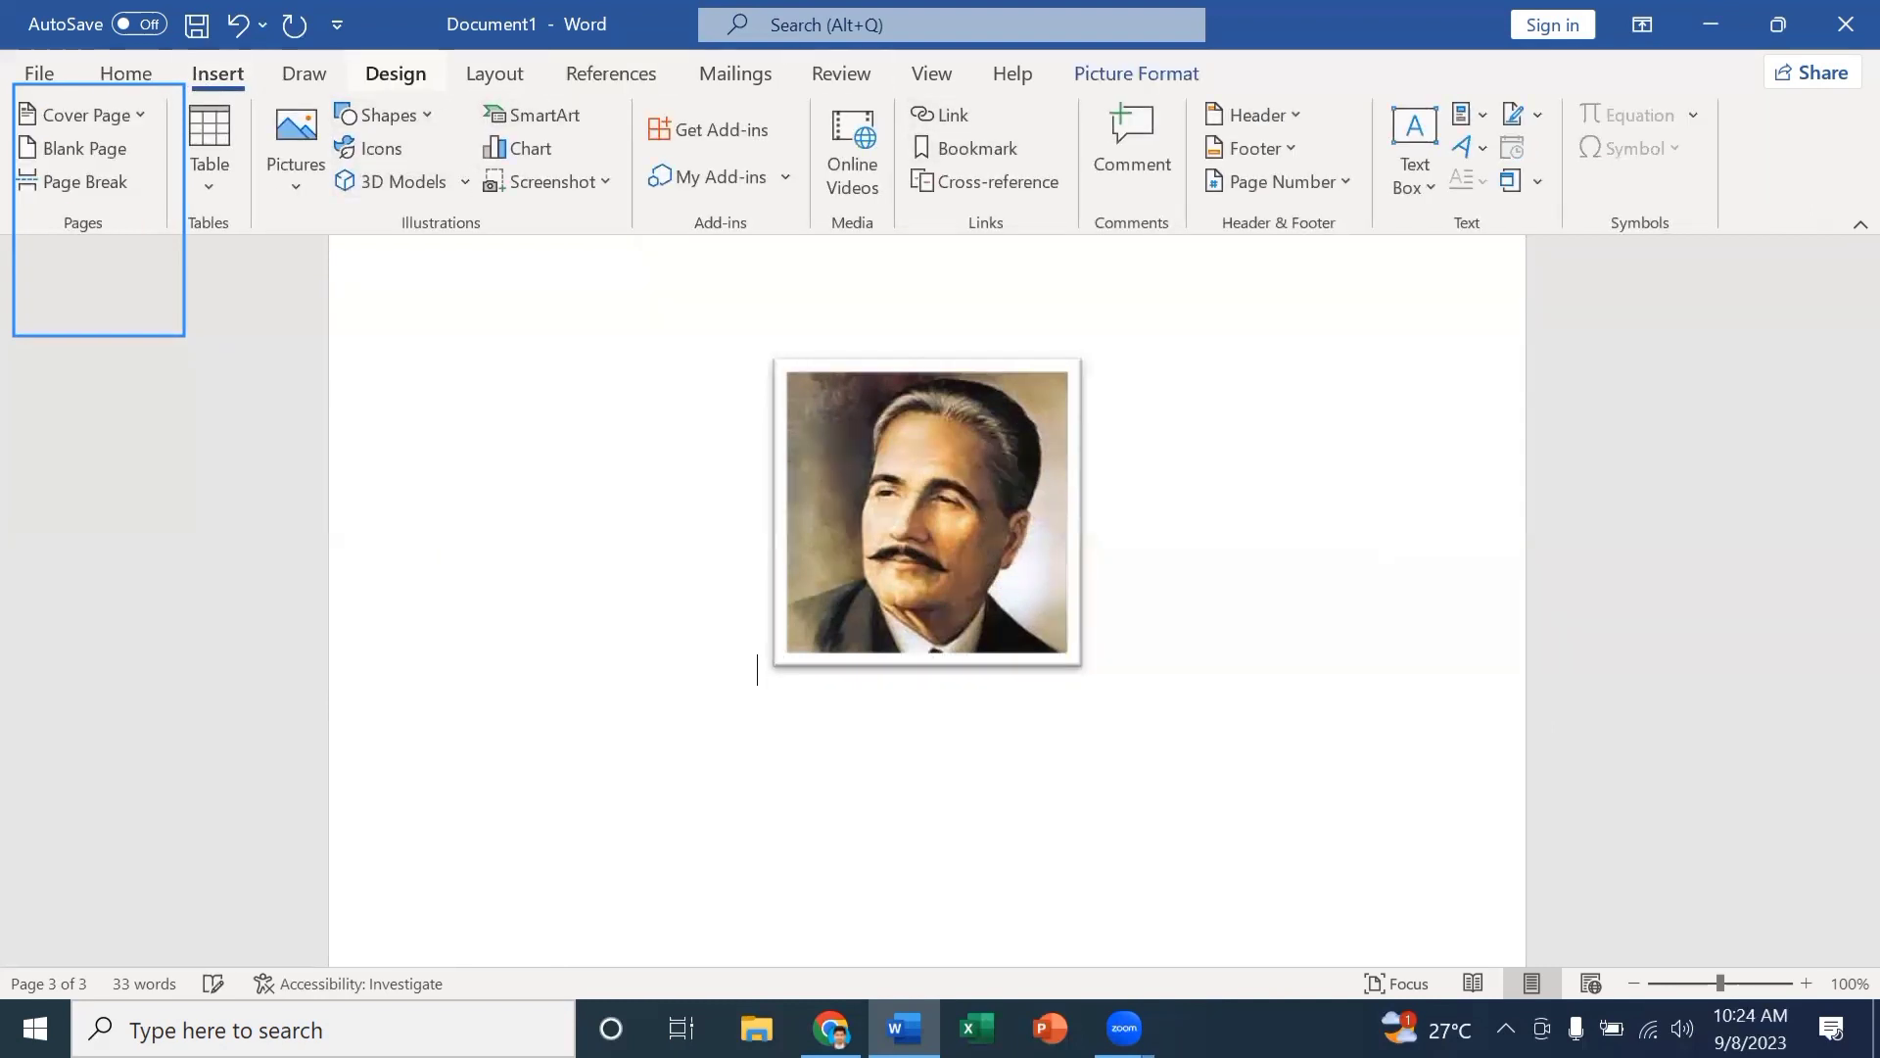
click(396, 78)
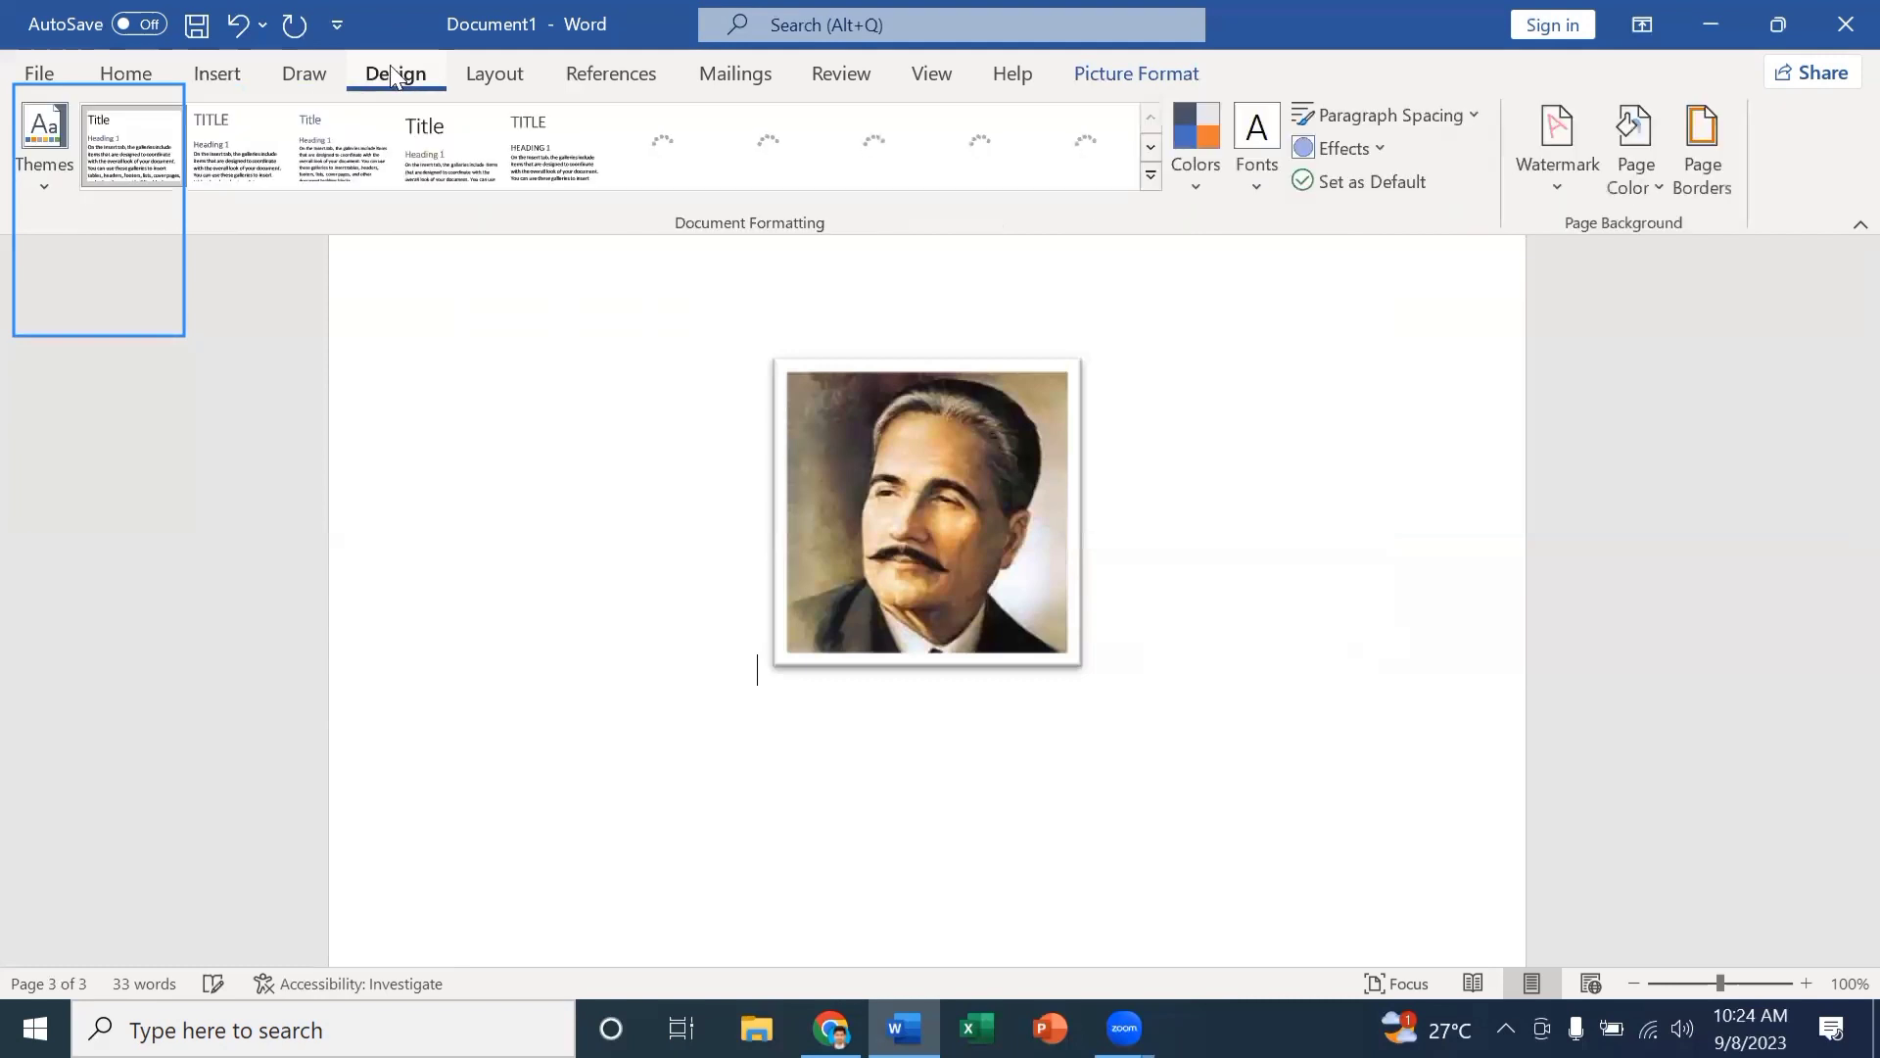
click(304, 74)
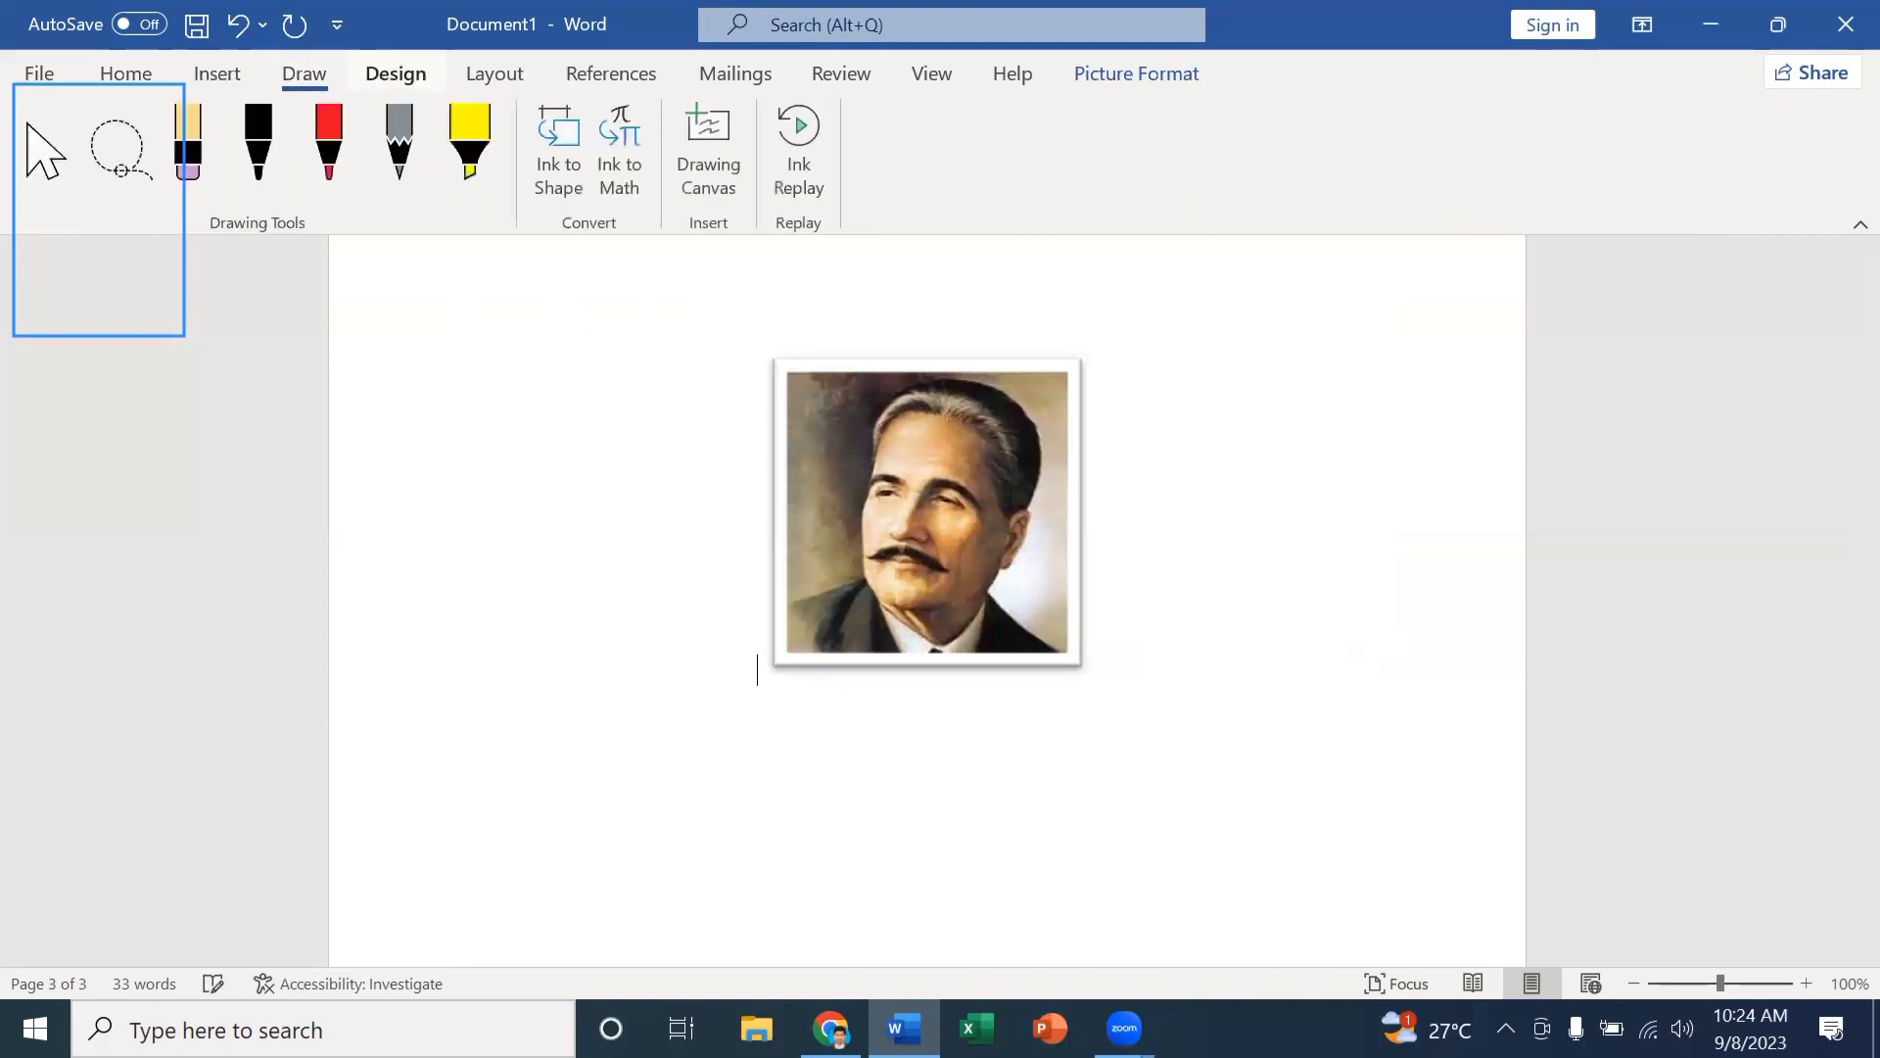
click(396, 74)
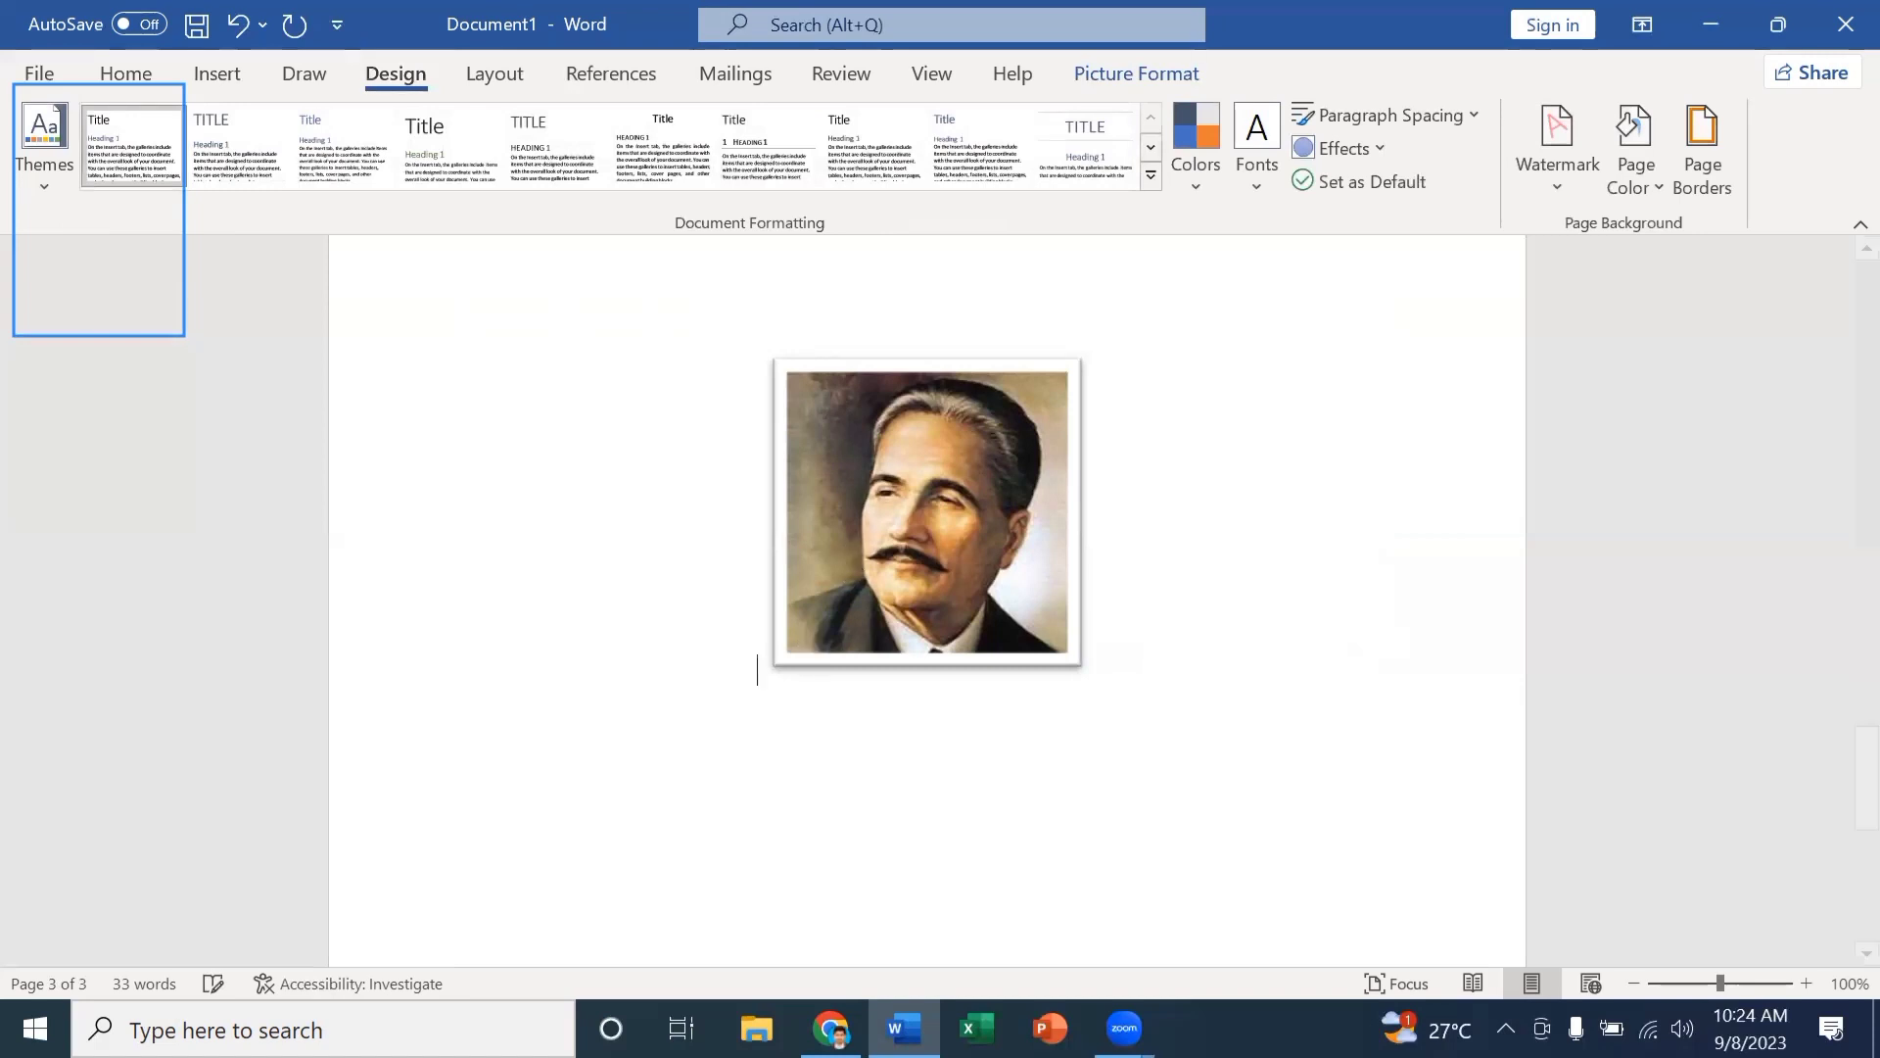
click(218, 74)
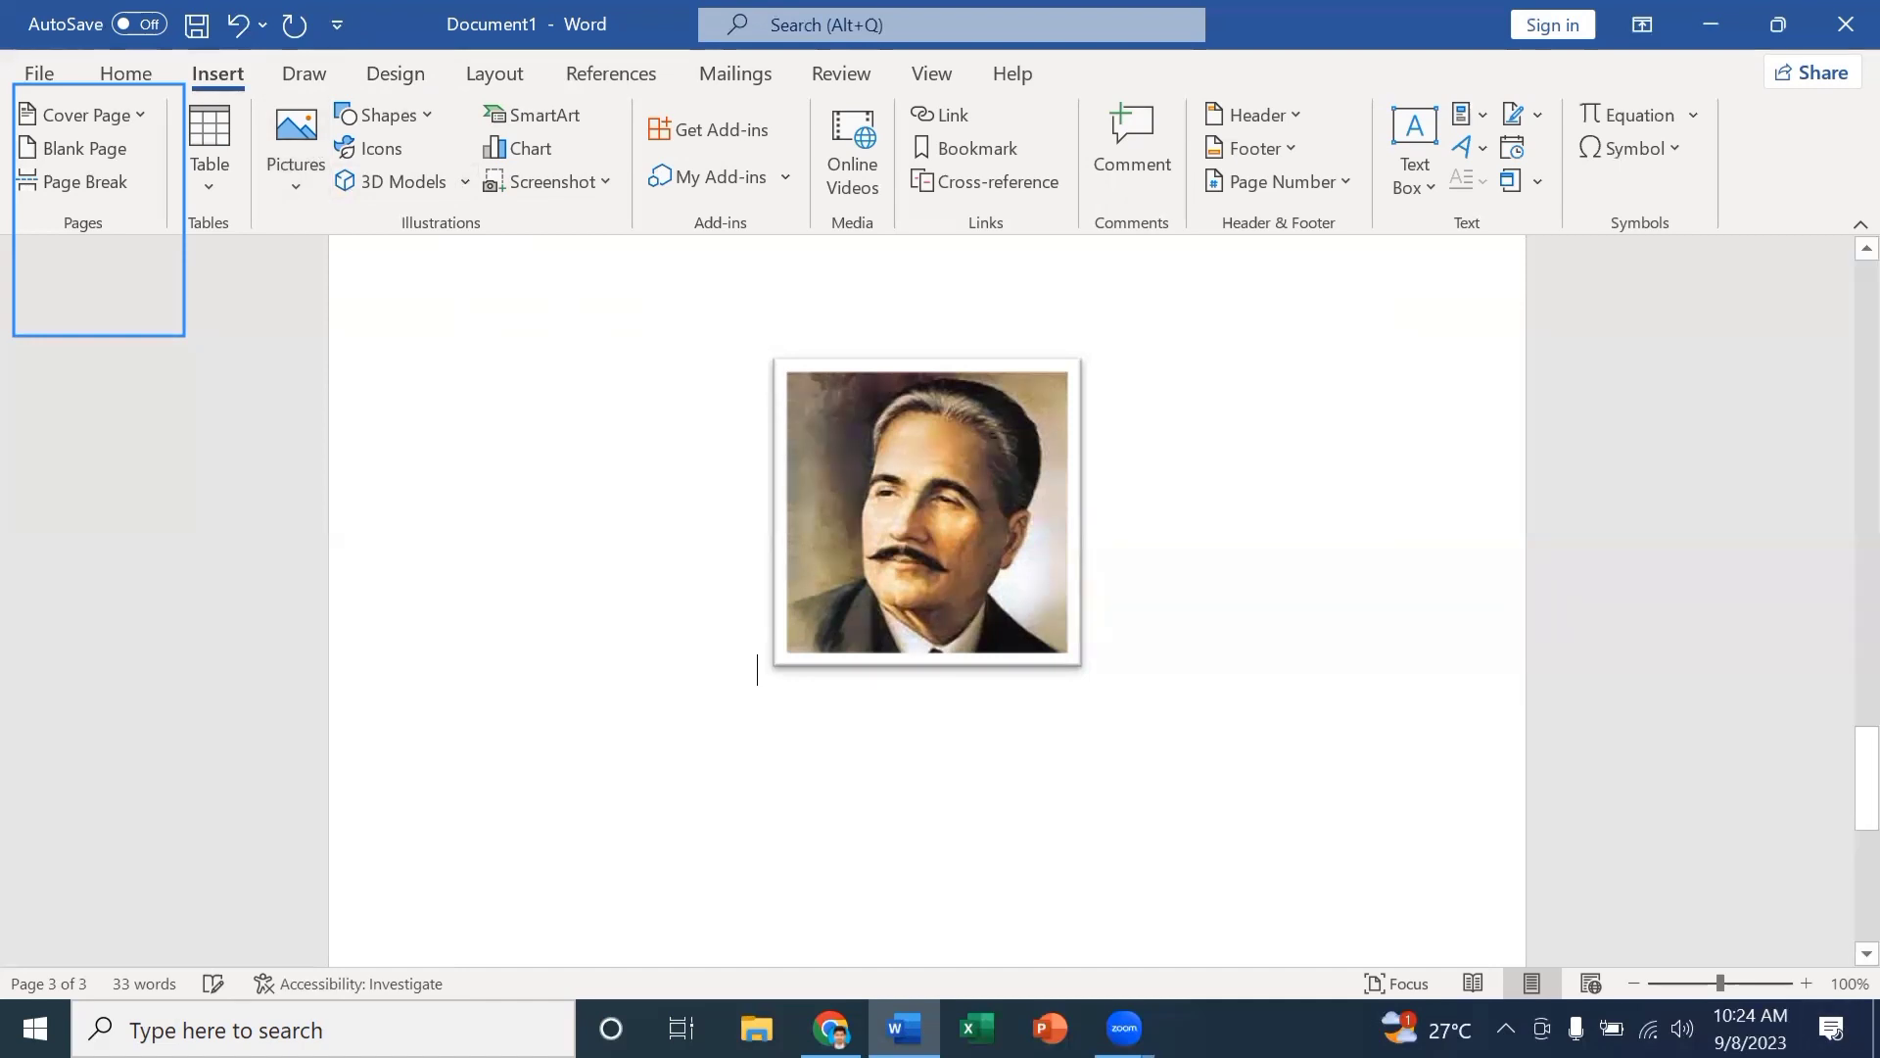
click(1829, 864)
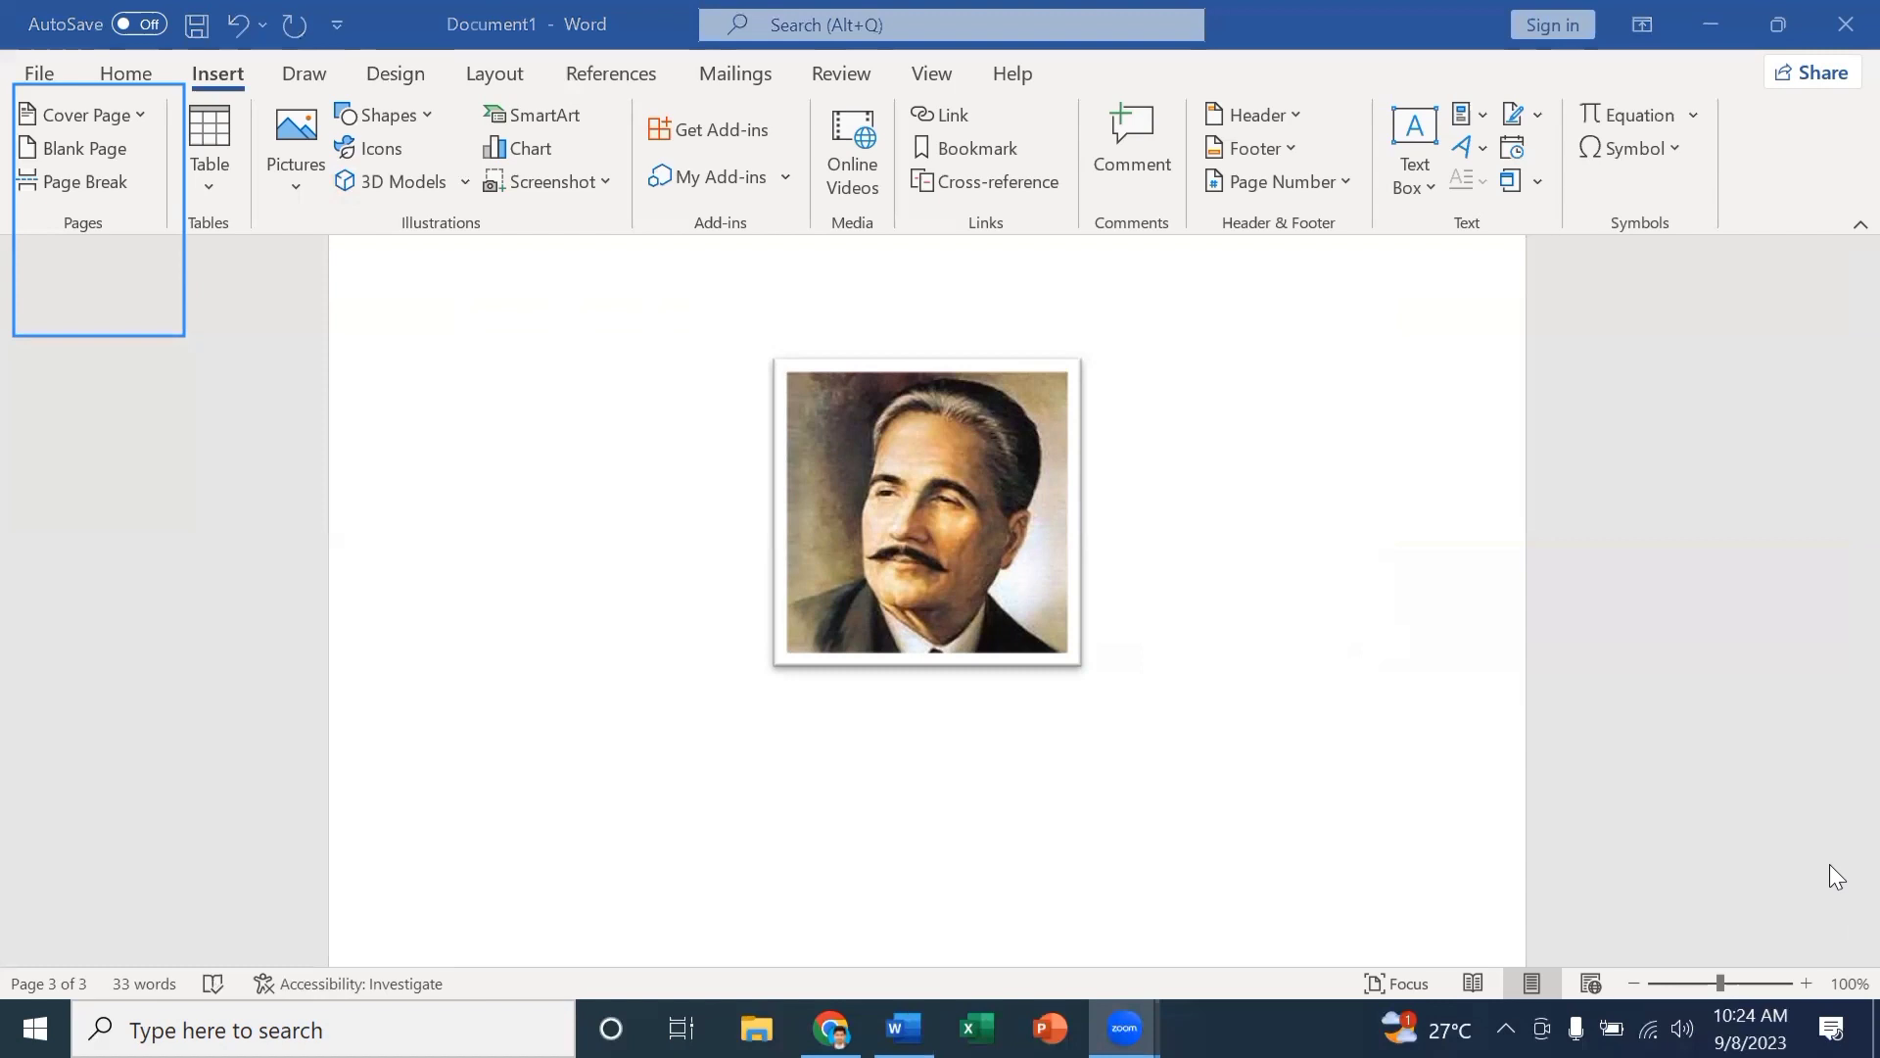
click(737, 647)
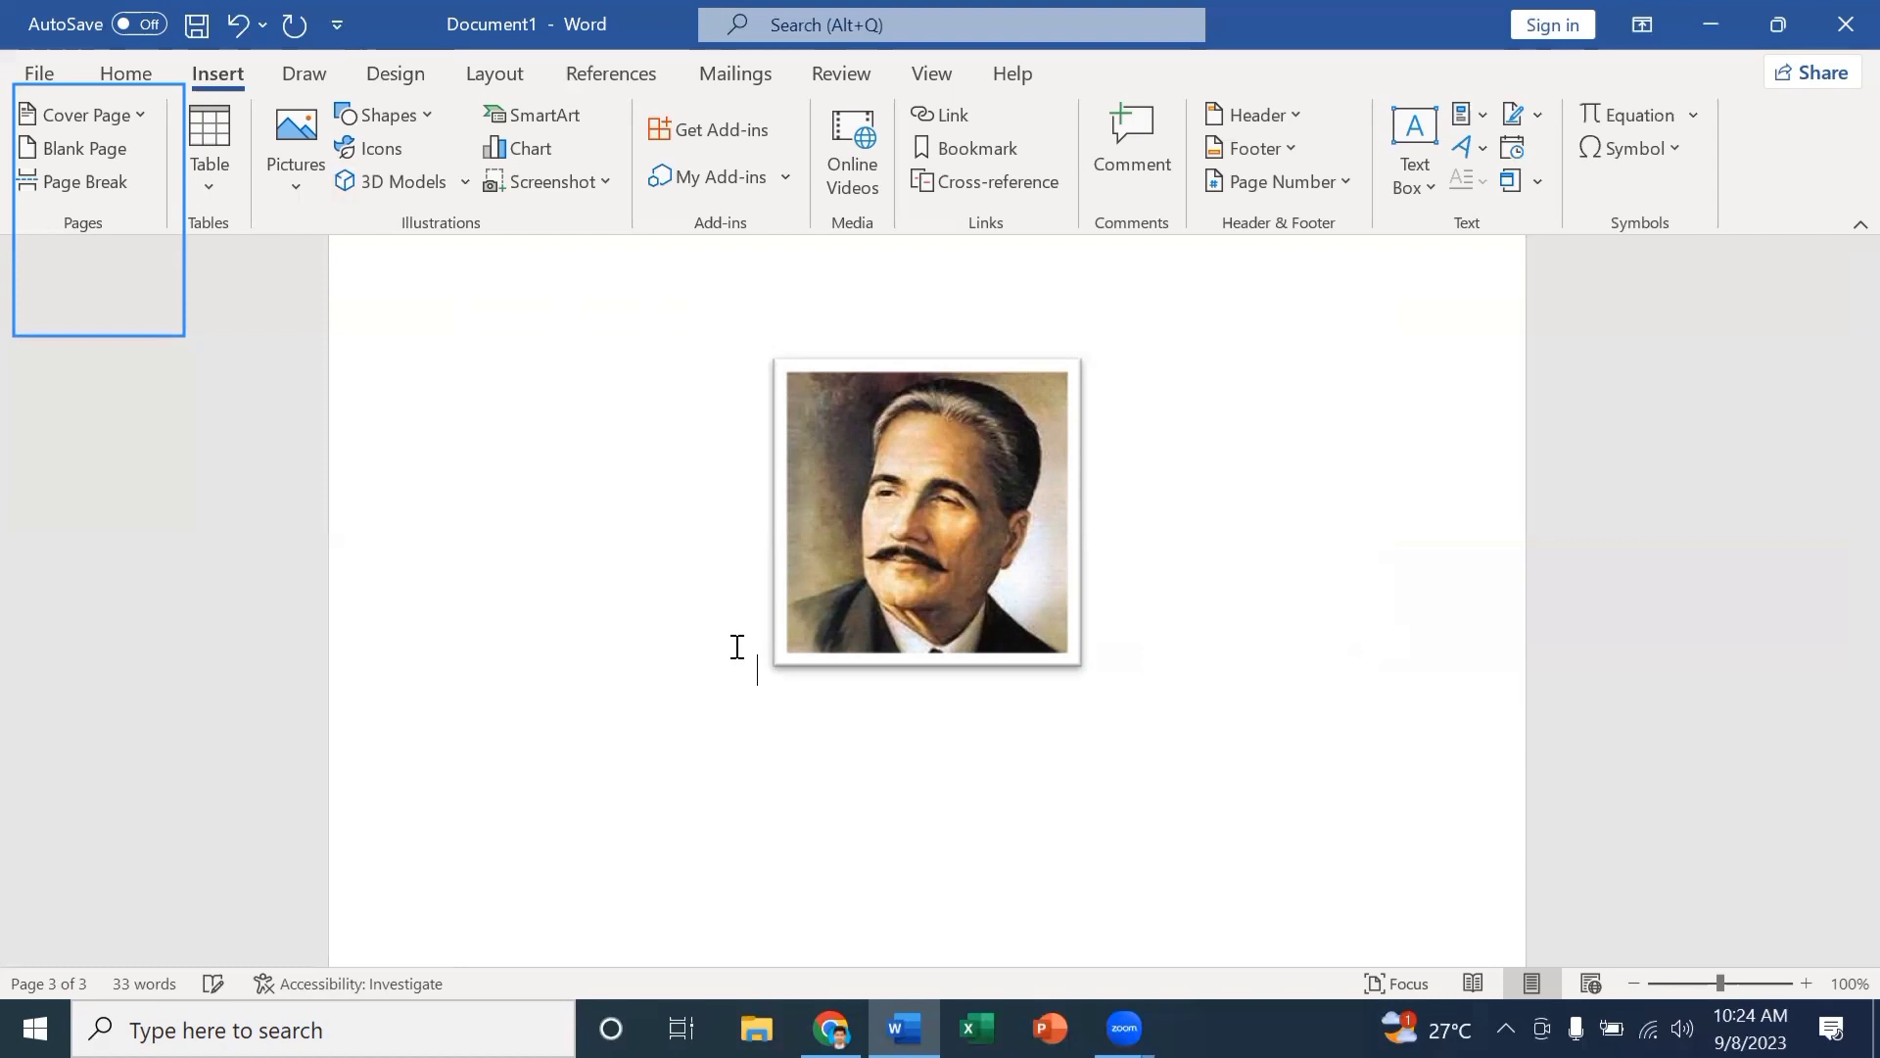
Review the layout options of the framed portrait and close them without changing the wrapping.
click(893, 573)
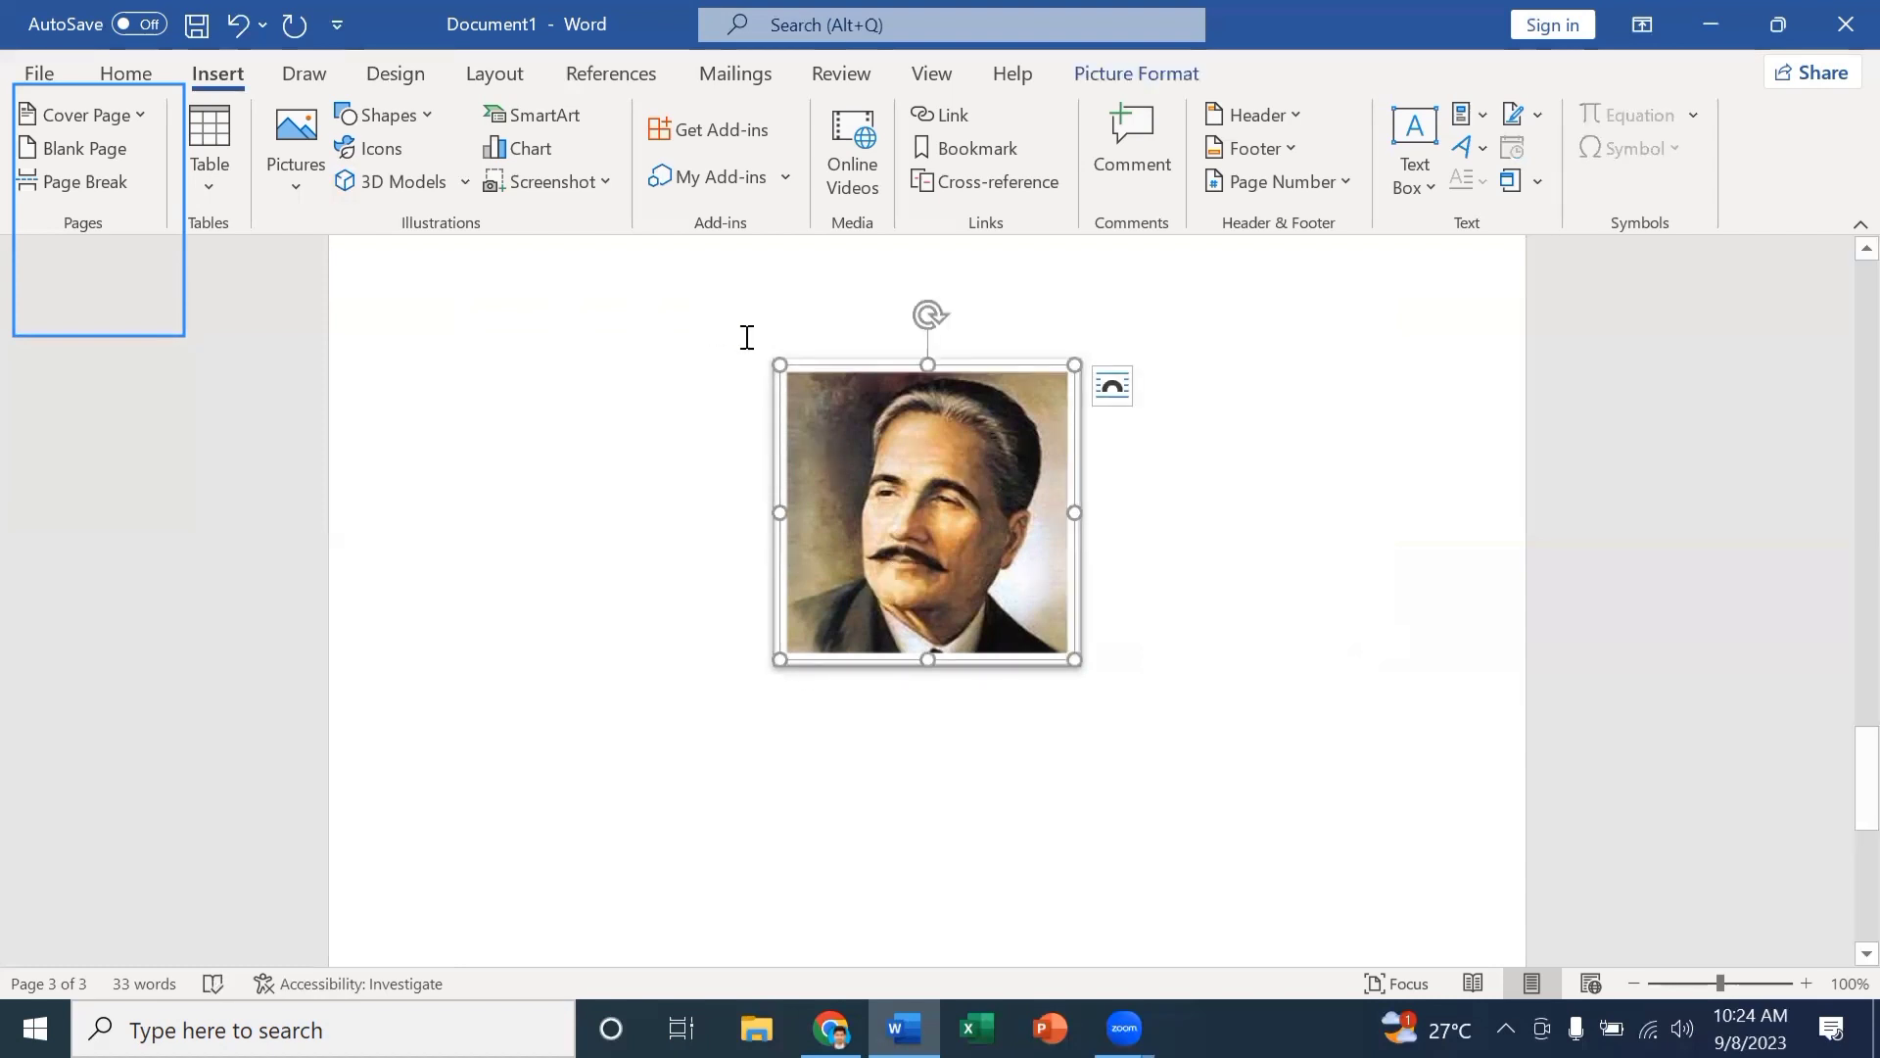
click(1112, 388)
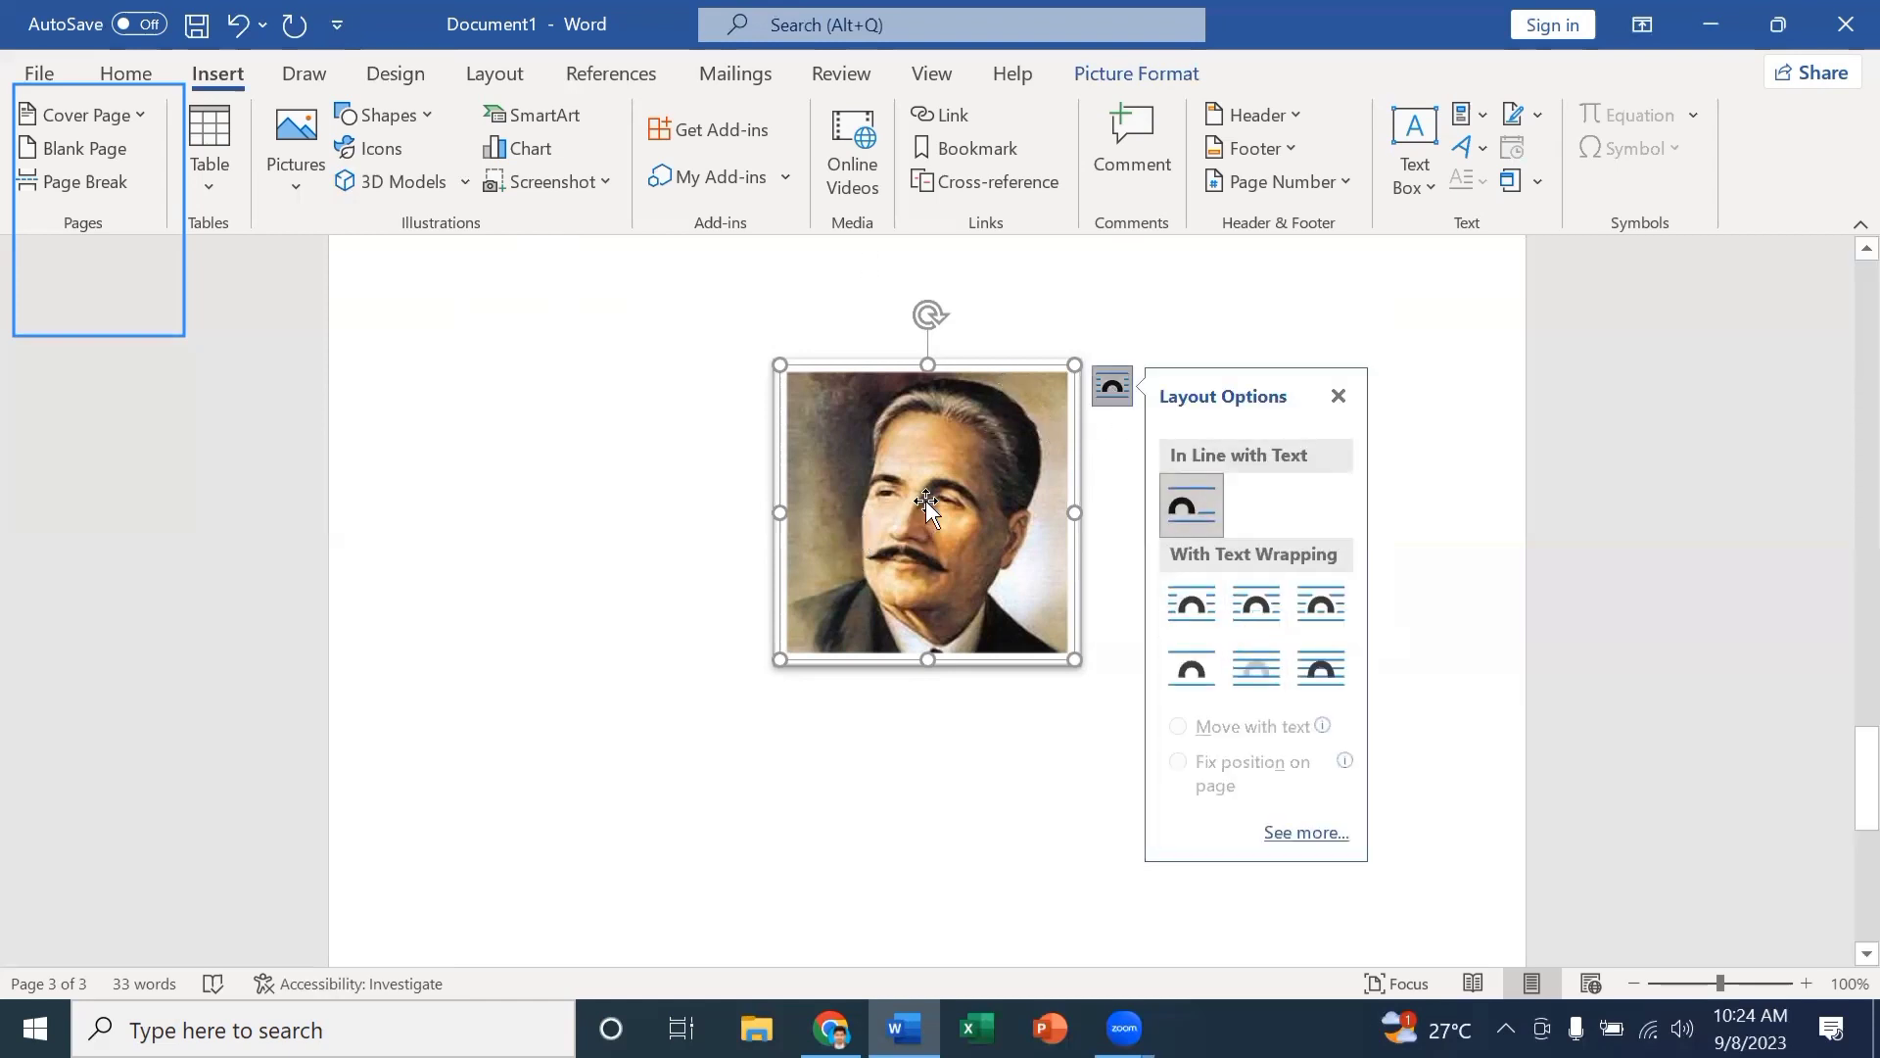
click(1339, 396)
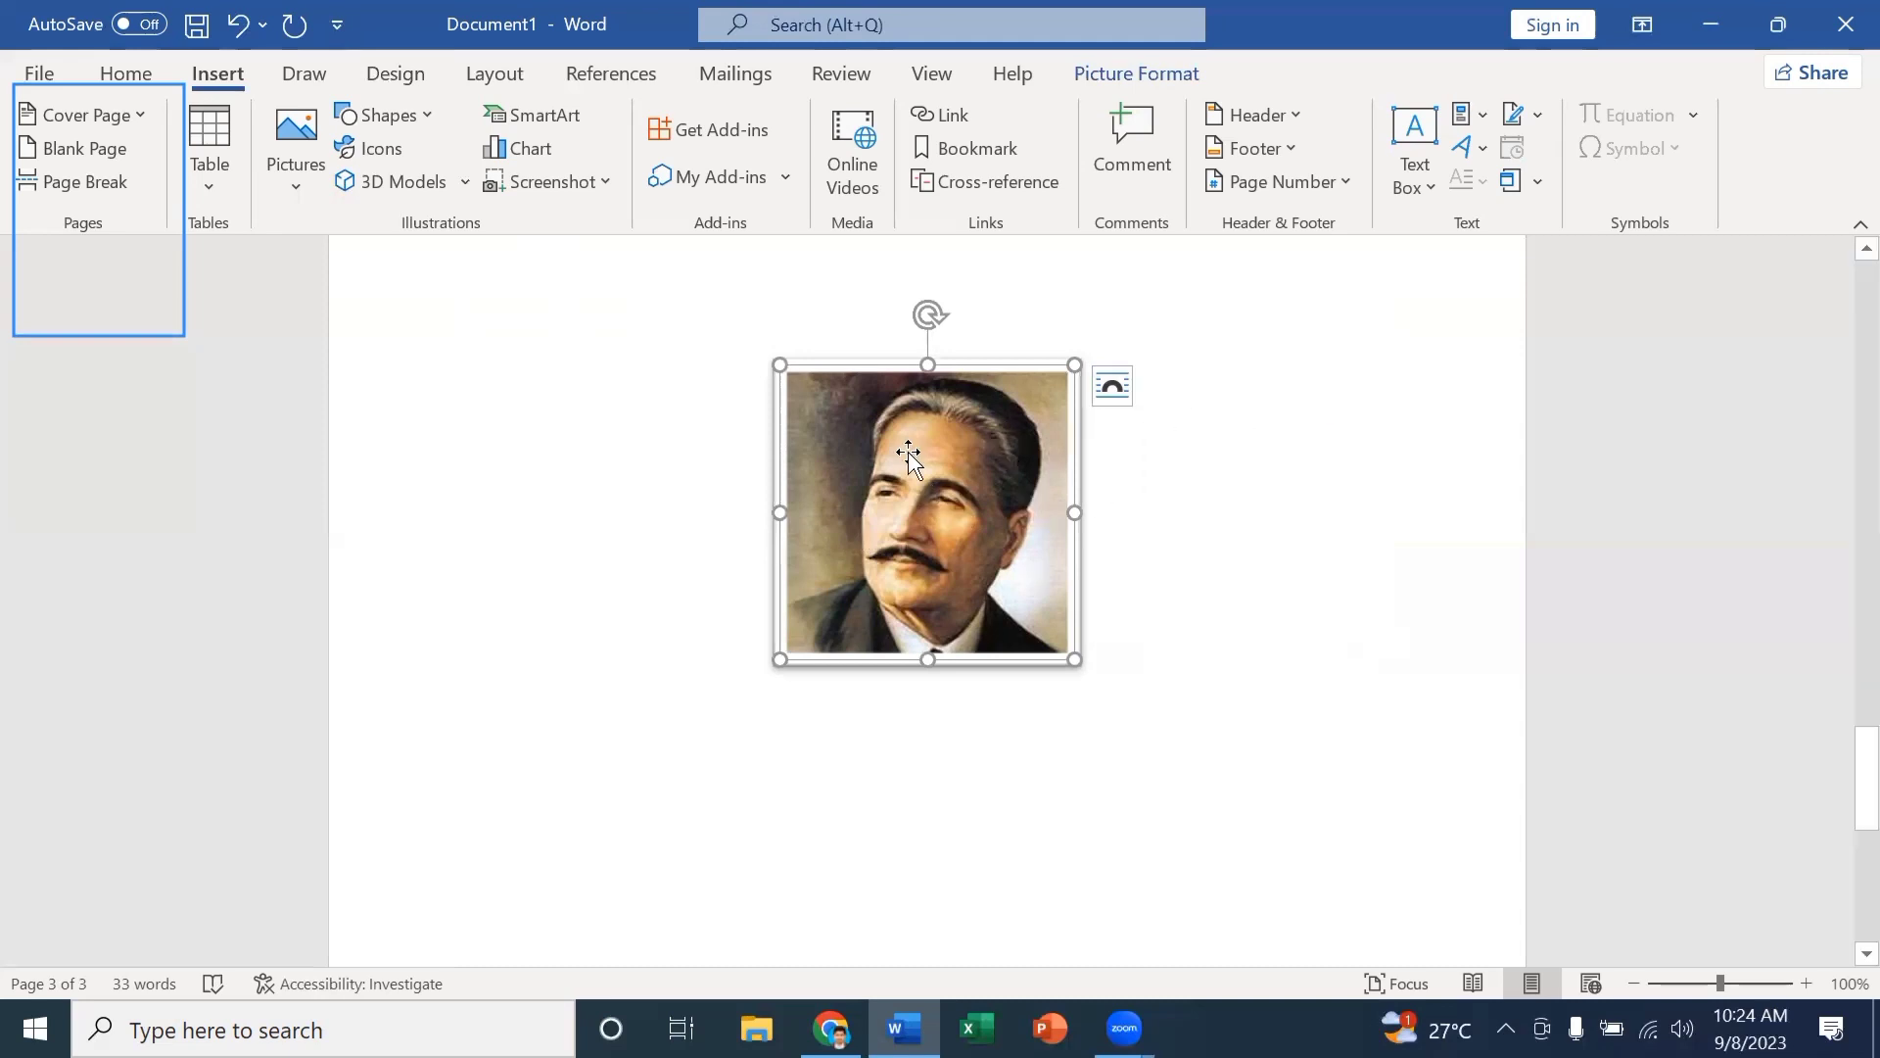
click(138, 78)
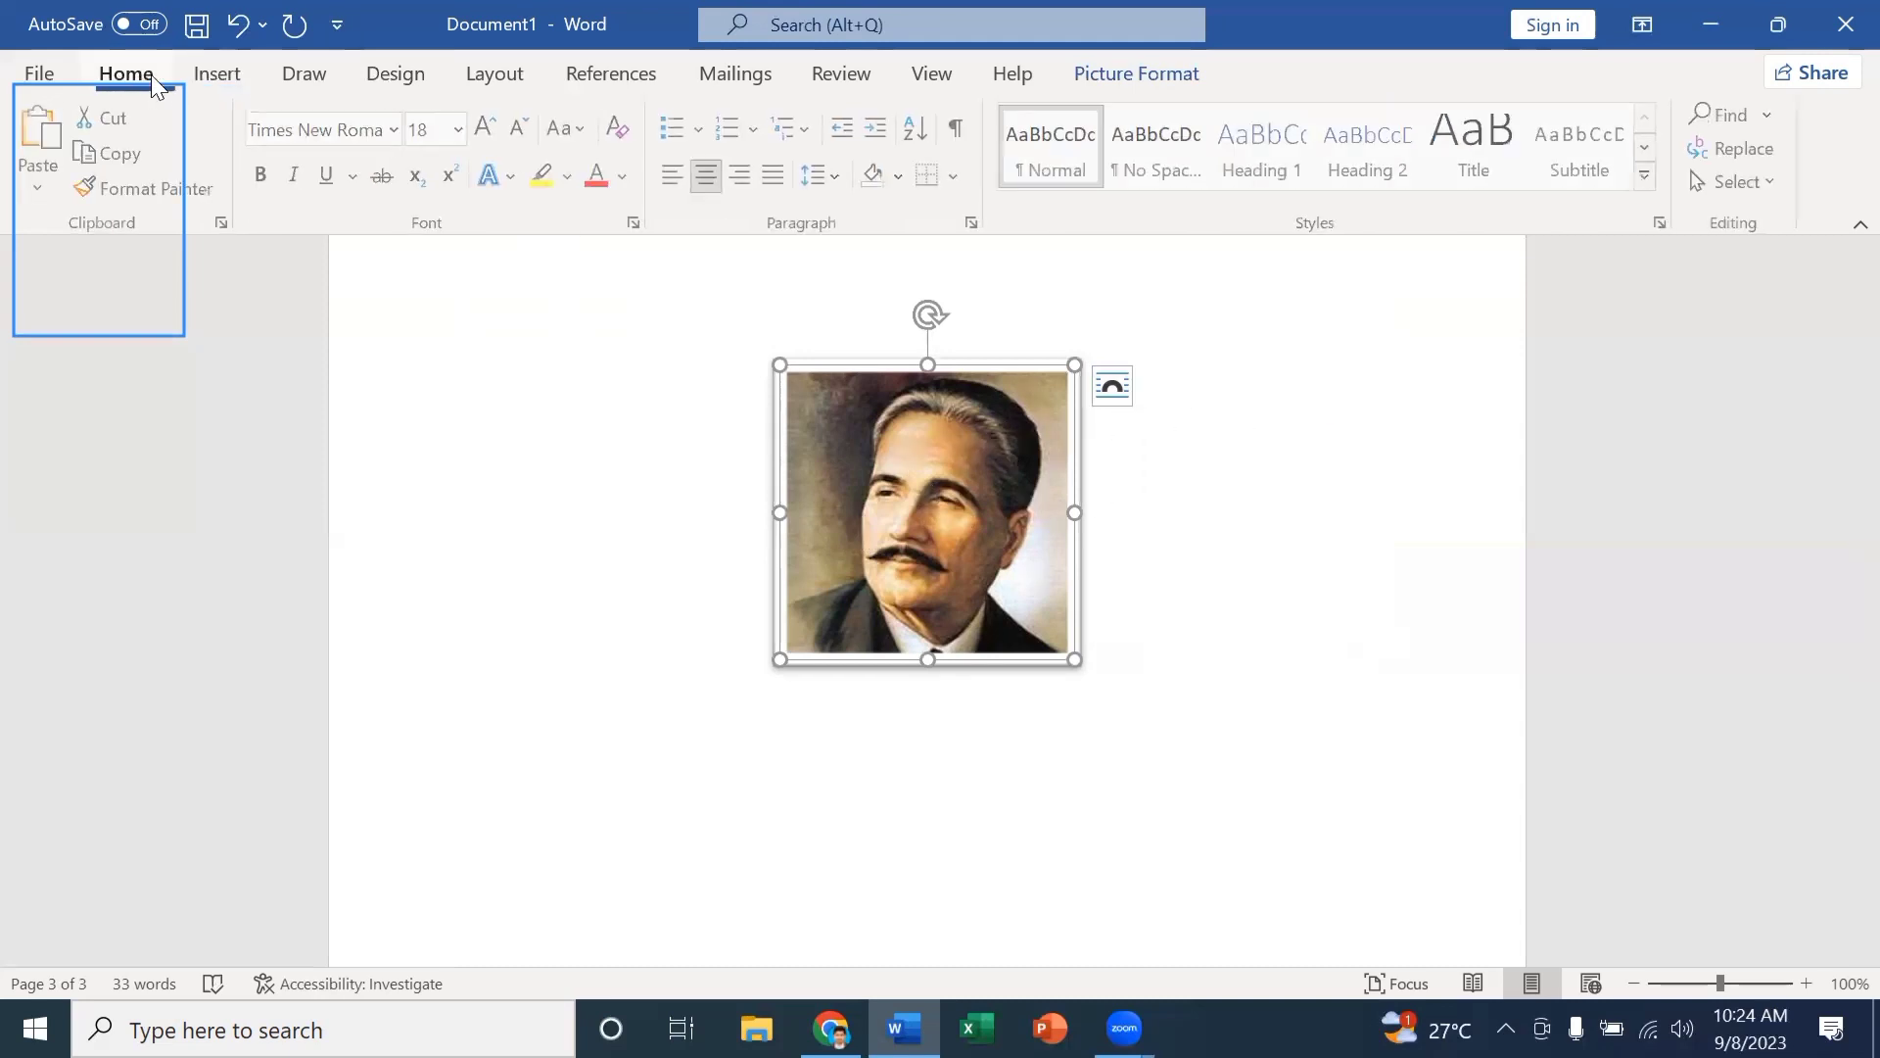
Try the justified, right, centred and left paragraph alignments on the framed portrait.
click(777, 176)
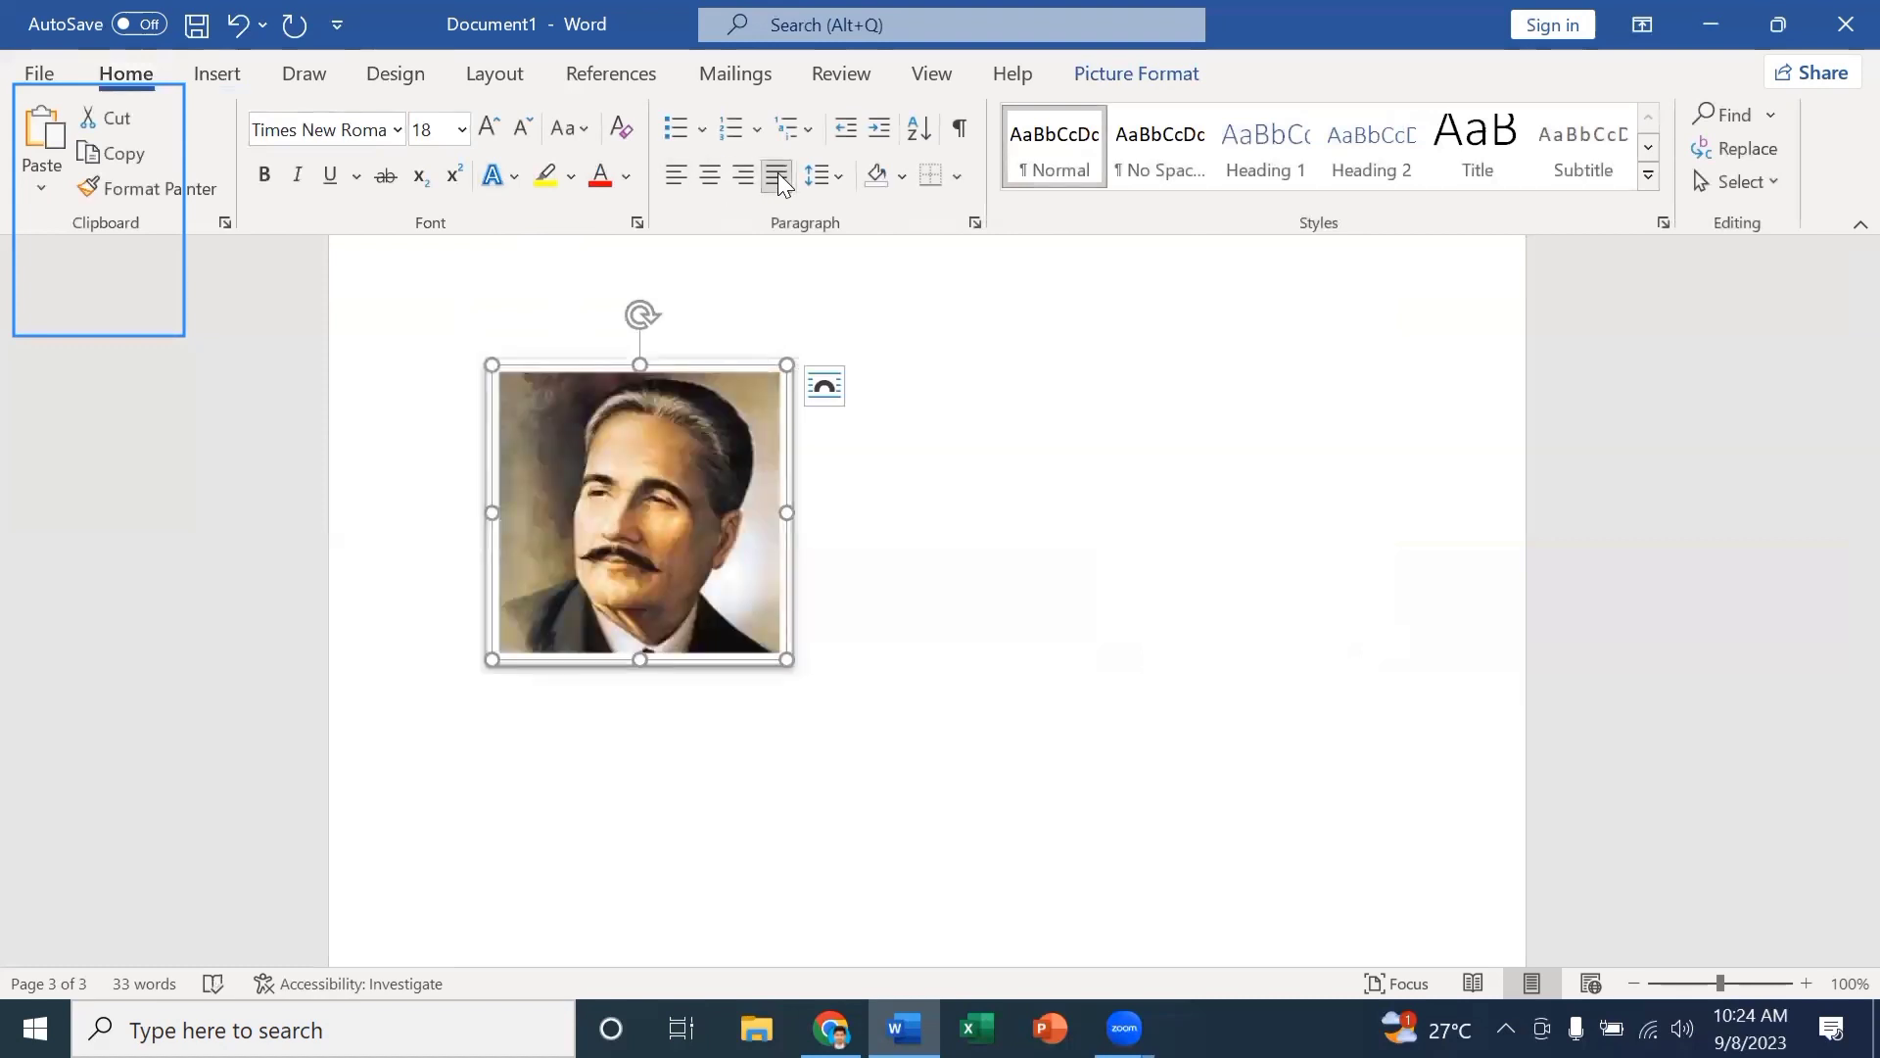
click(745, 177)
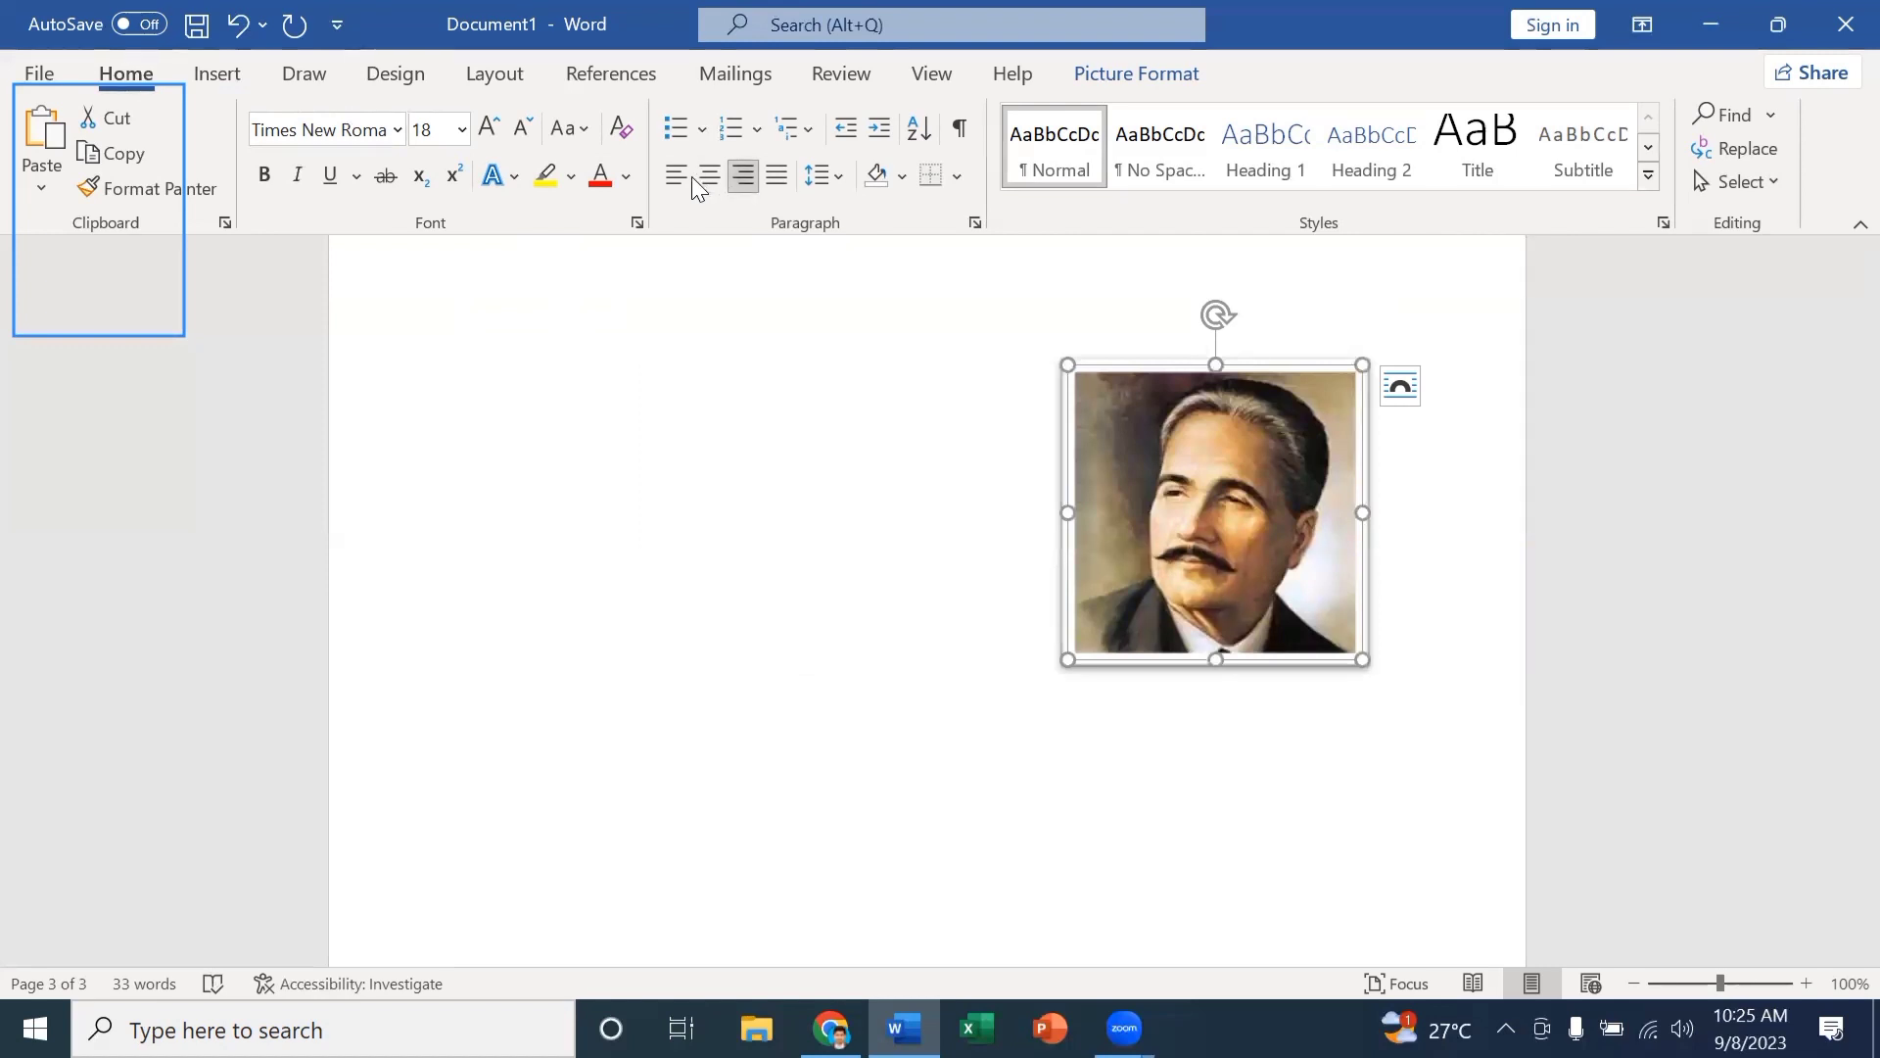
click(714, 175)
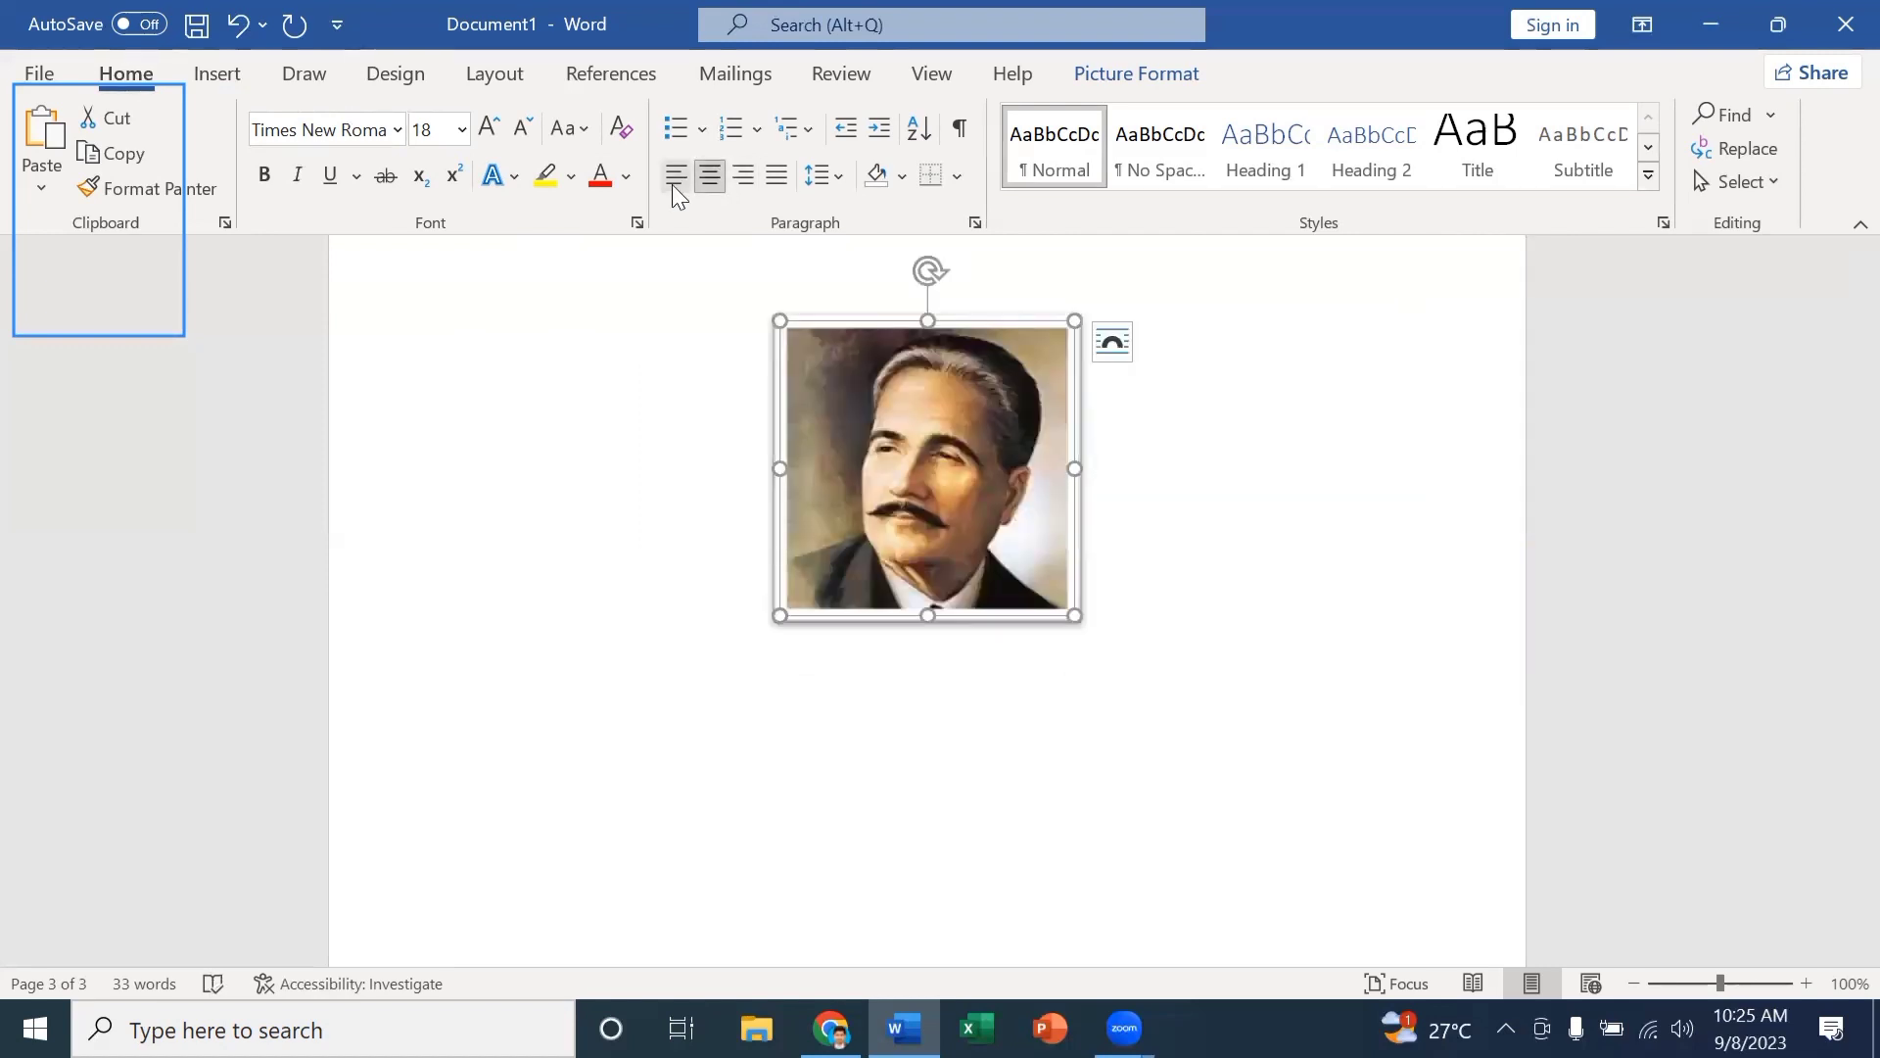
click(674, 177)
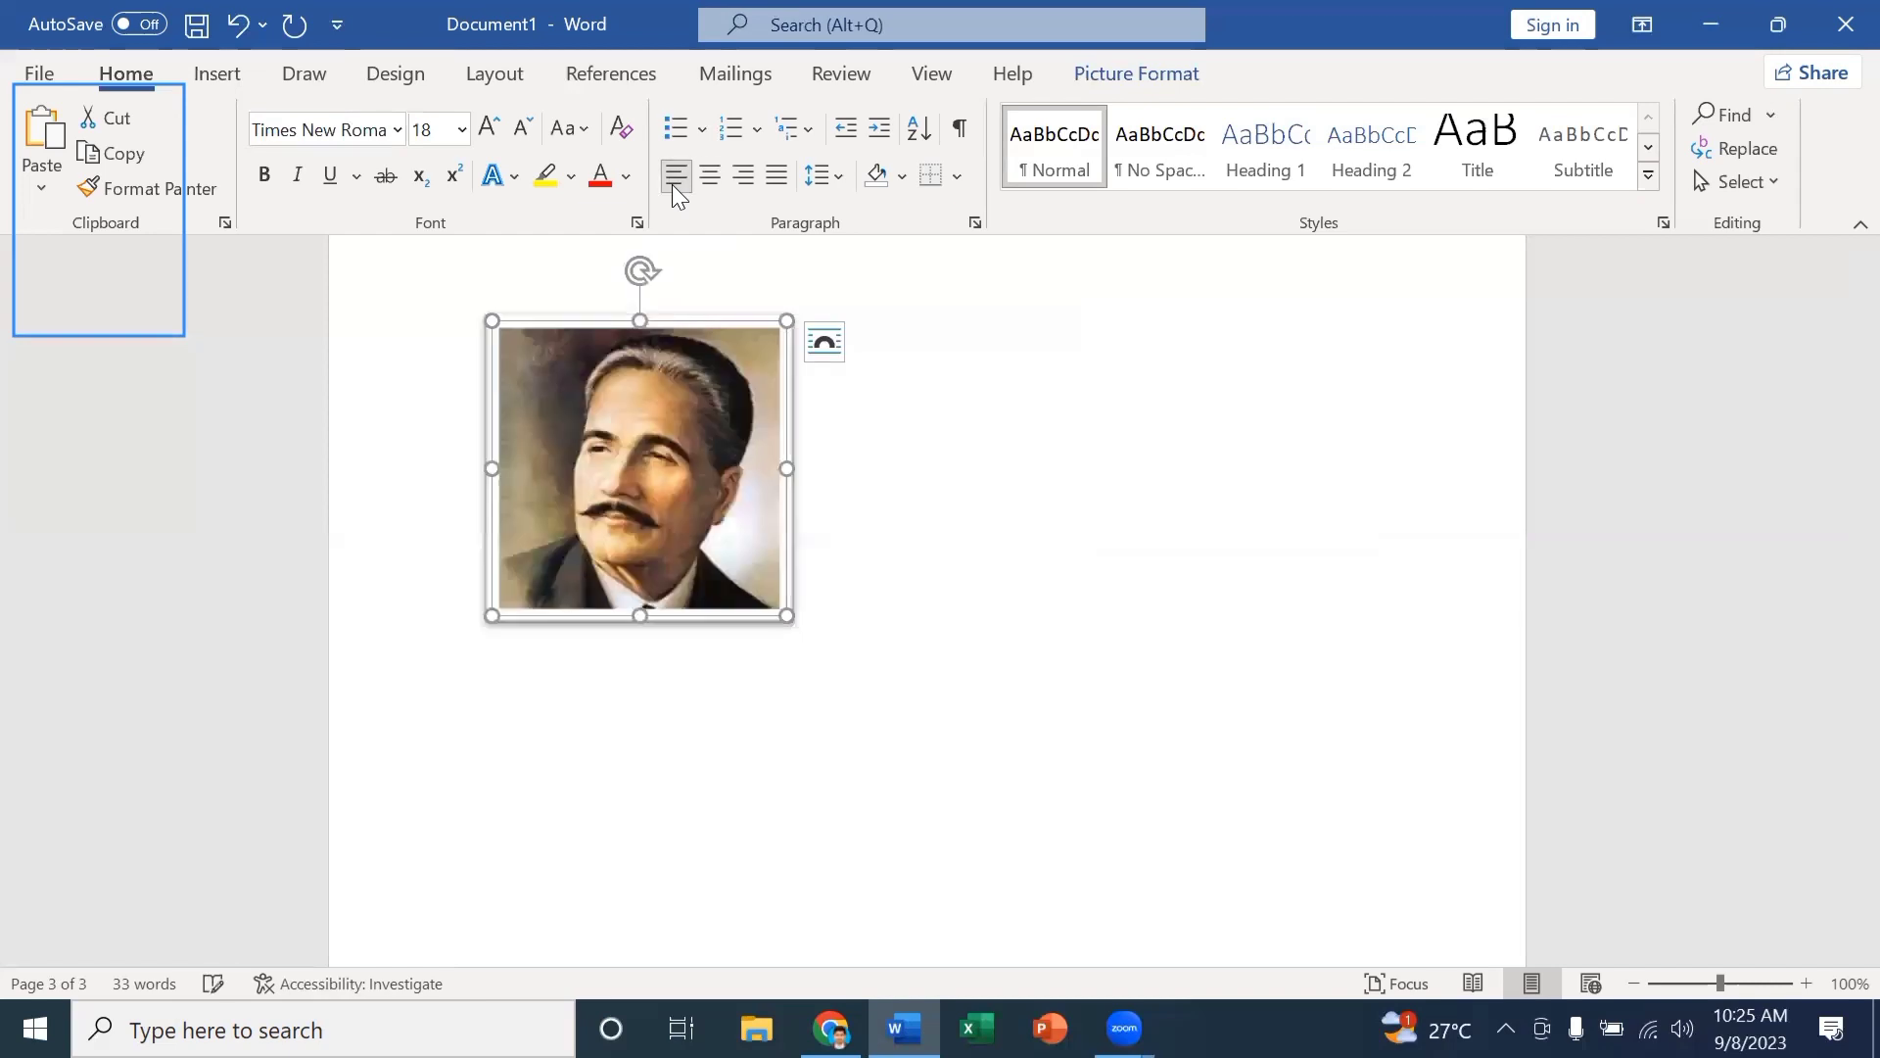
Review the gallery of picture styles for the portrait and close it without choosing one.
click(218, 75)
double_click(627, 431)
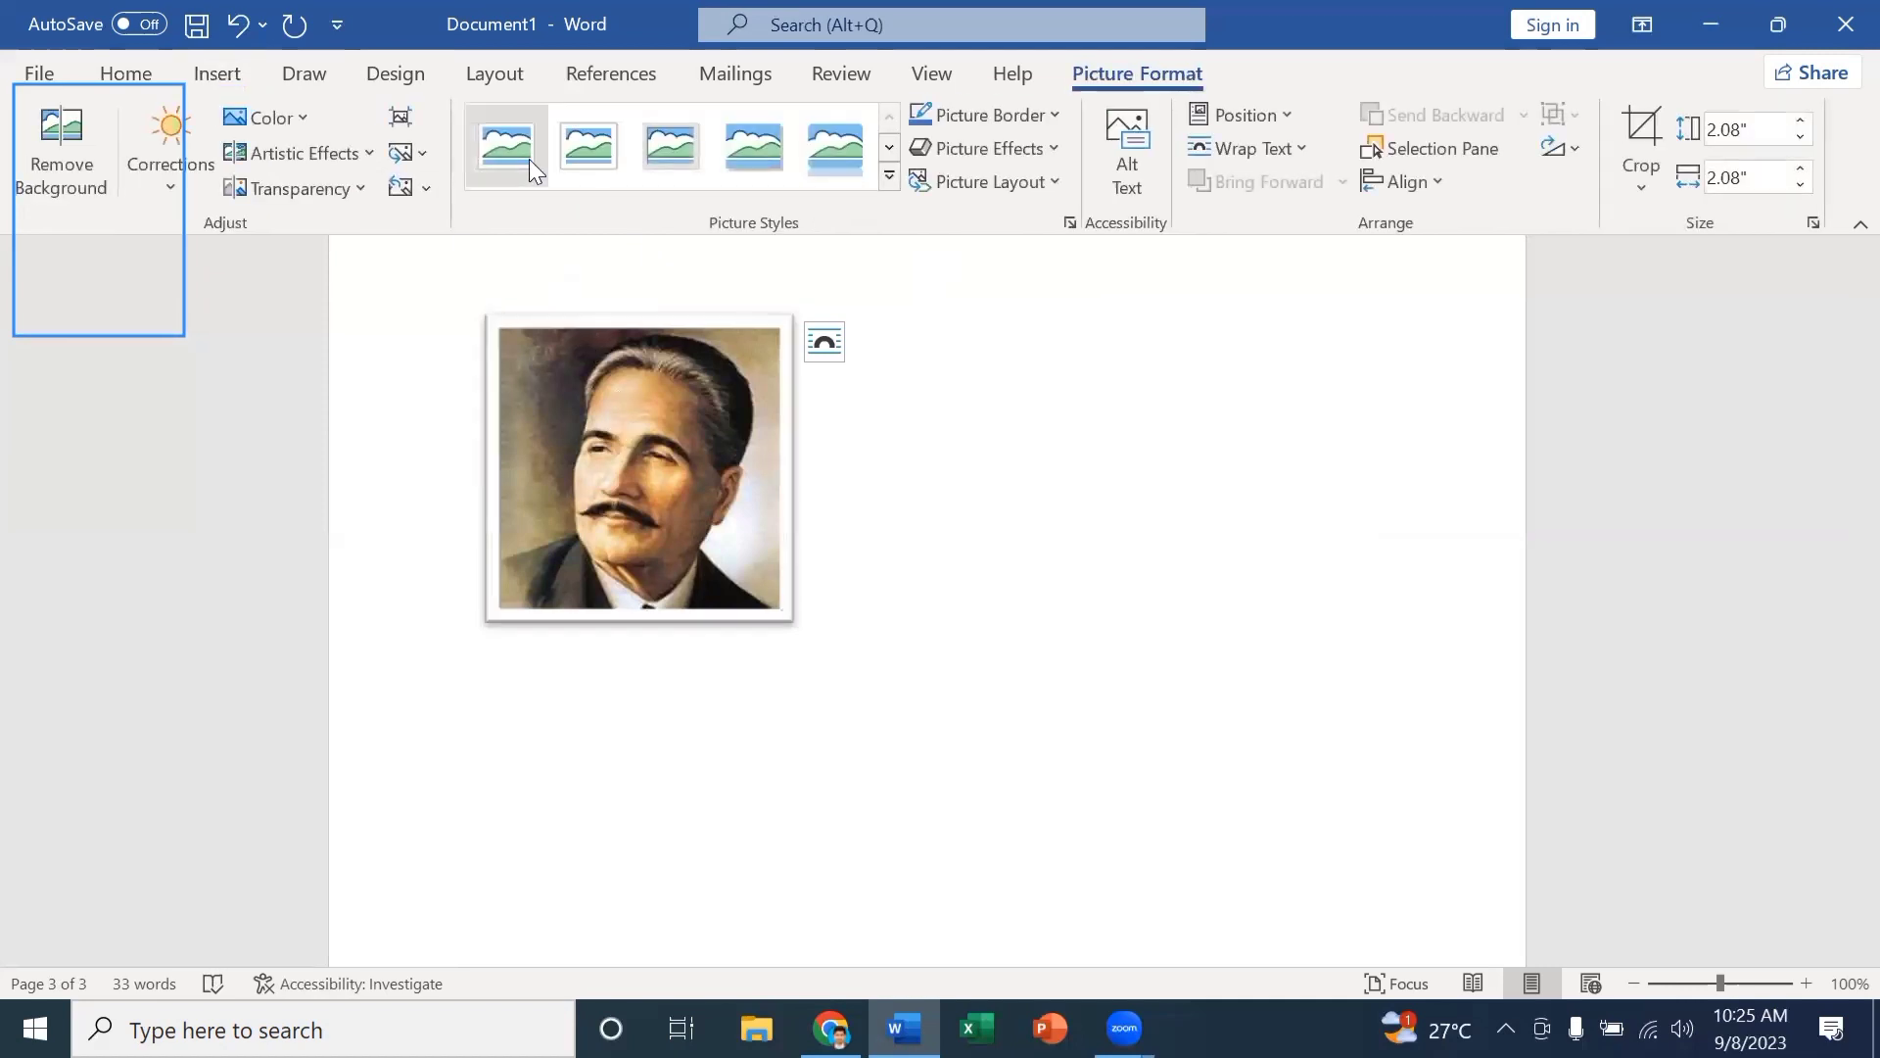
click(890, 177)
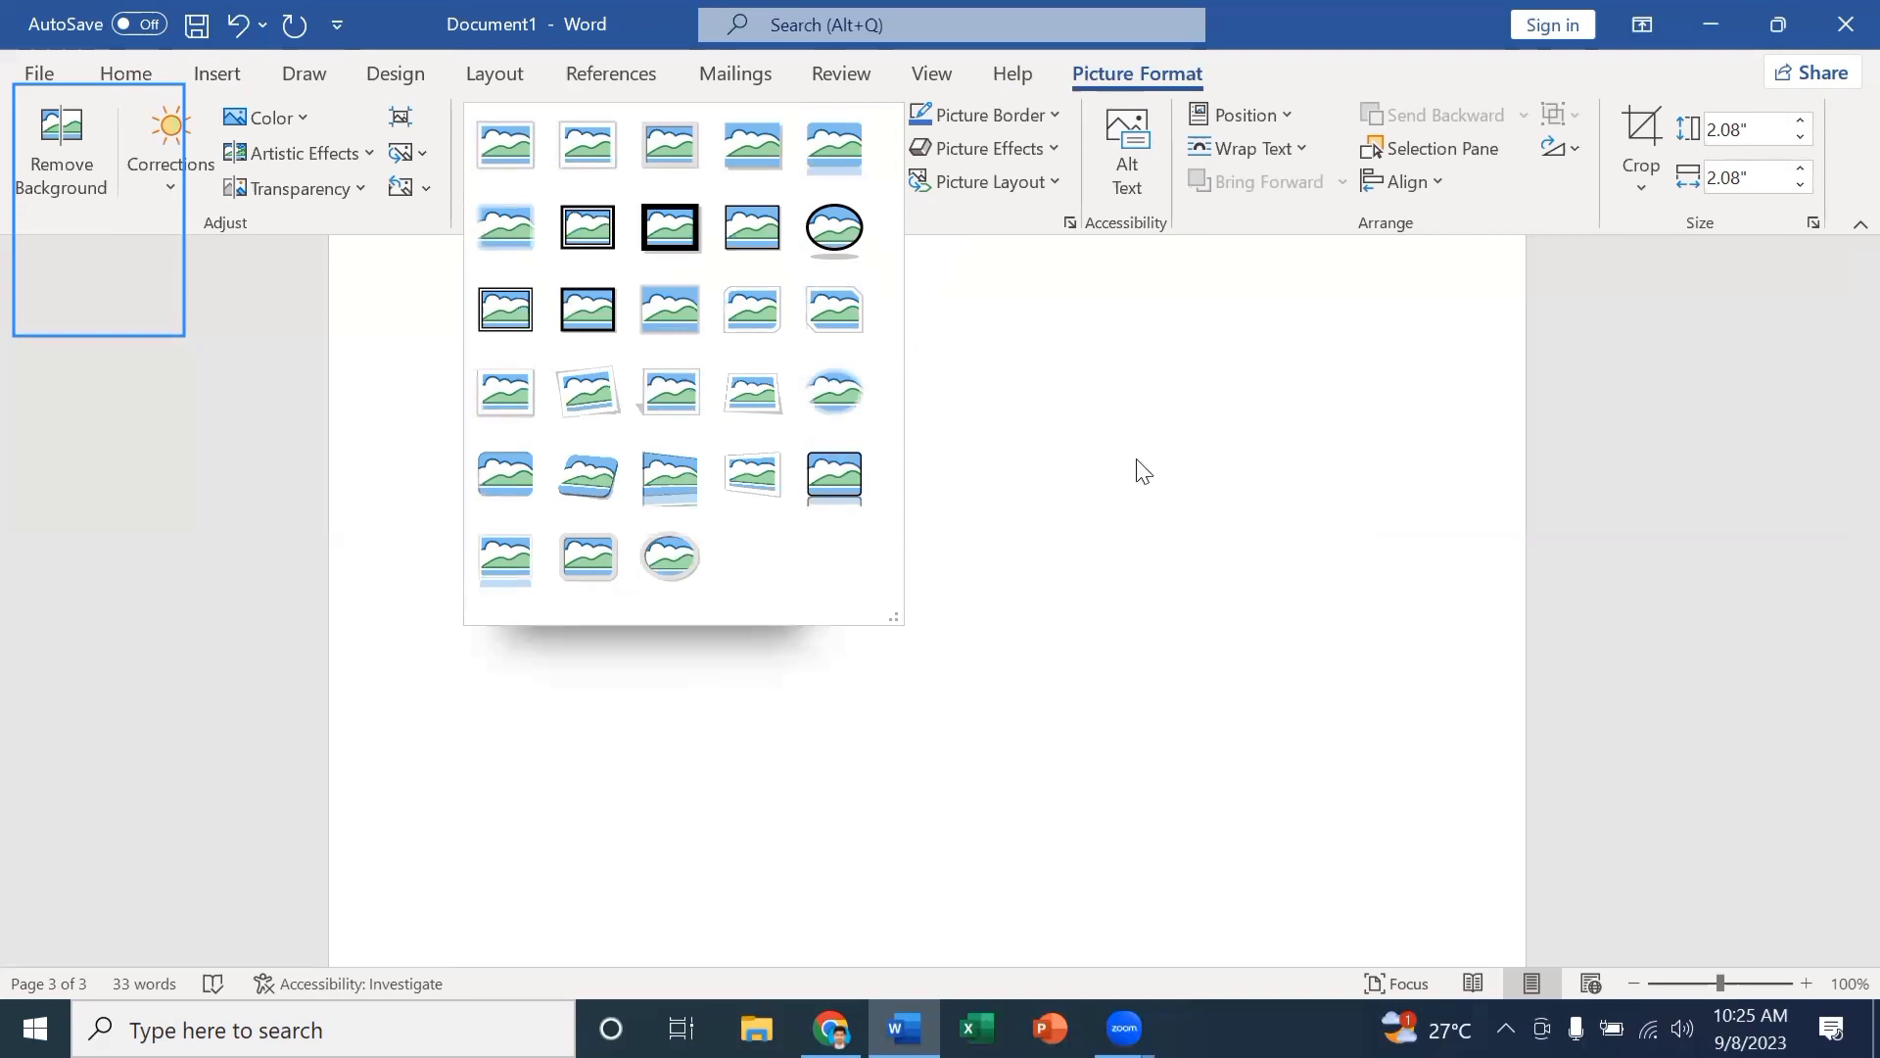
click(999, 508)
Align the framed portrait to the right margin of the third page.
drag(637, 562, 944, 672)
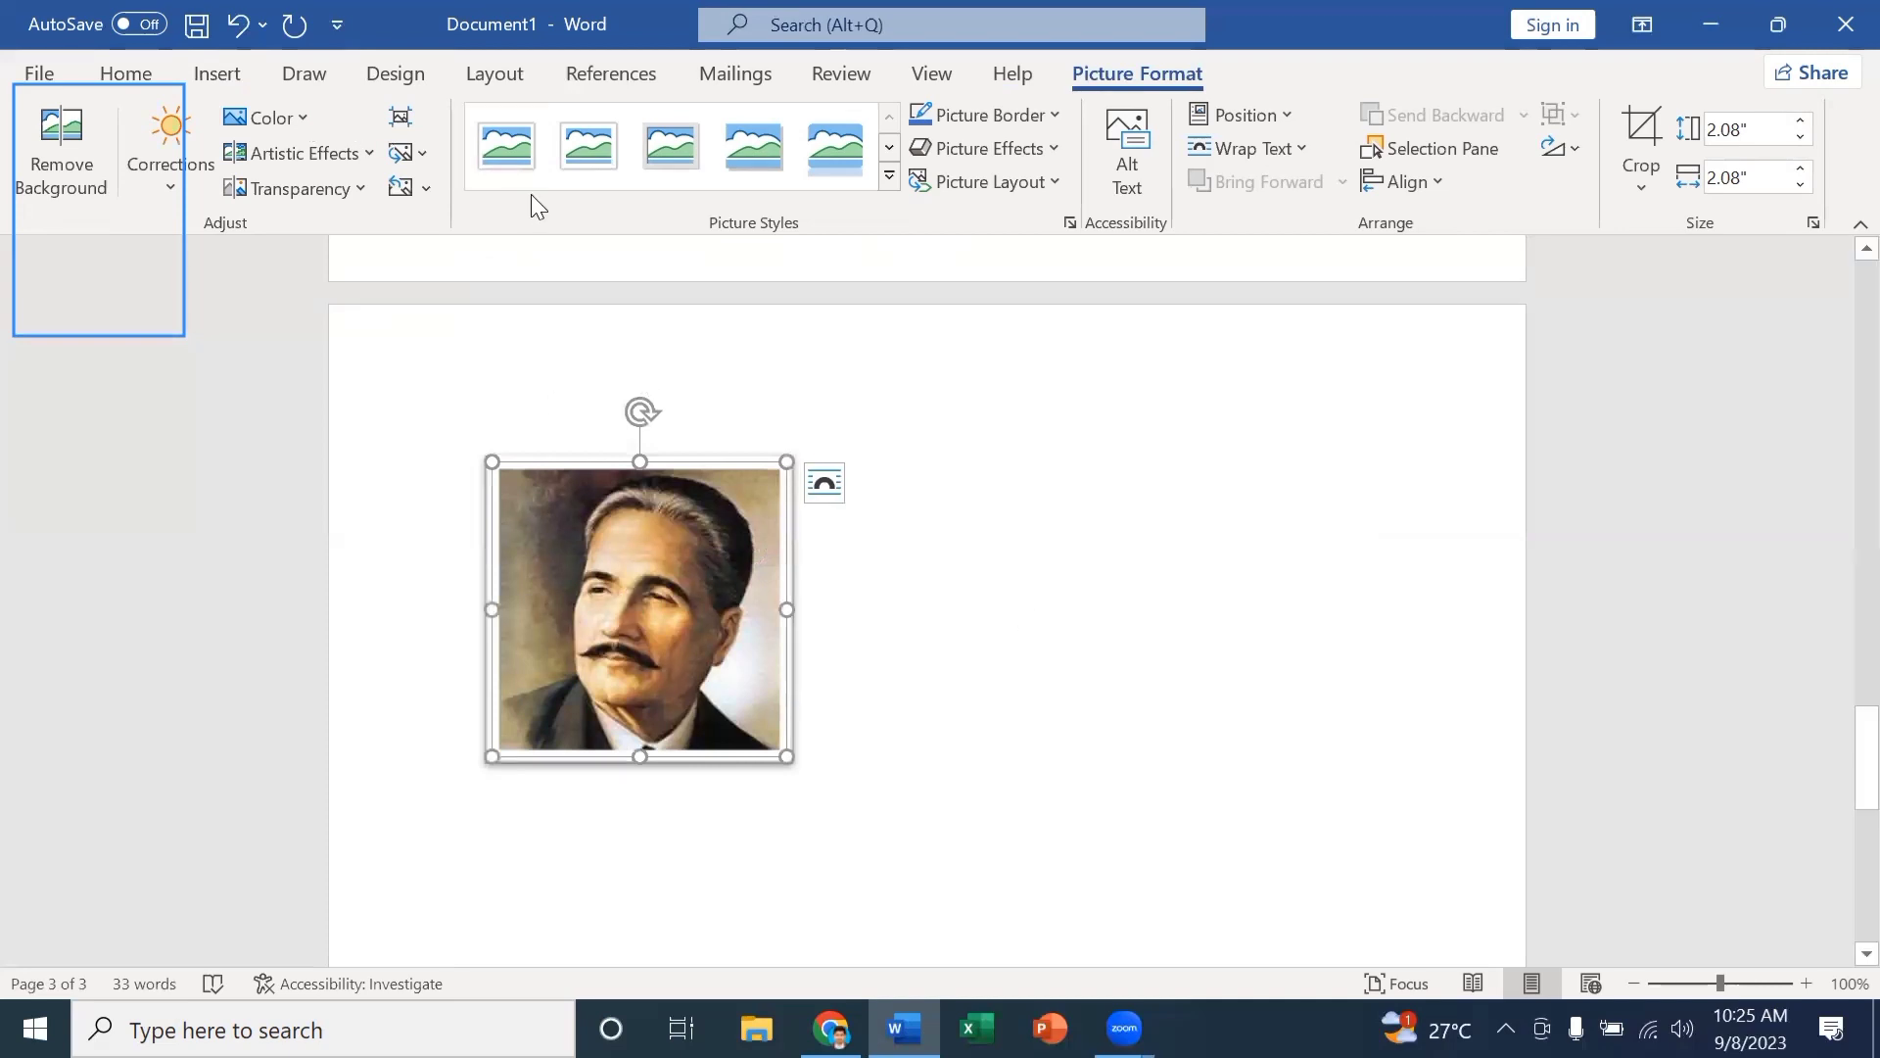
click(127, 78)
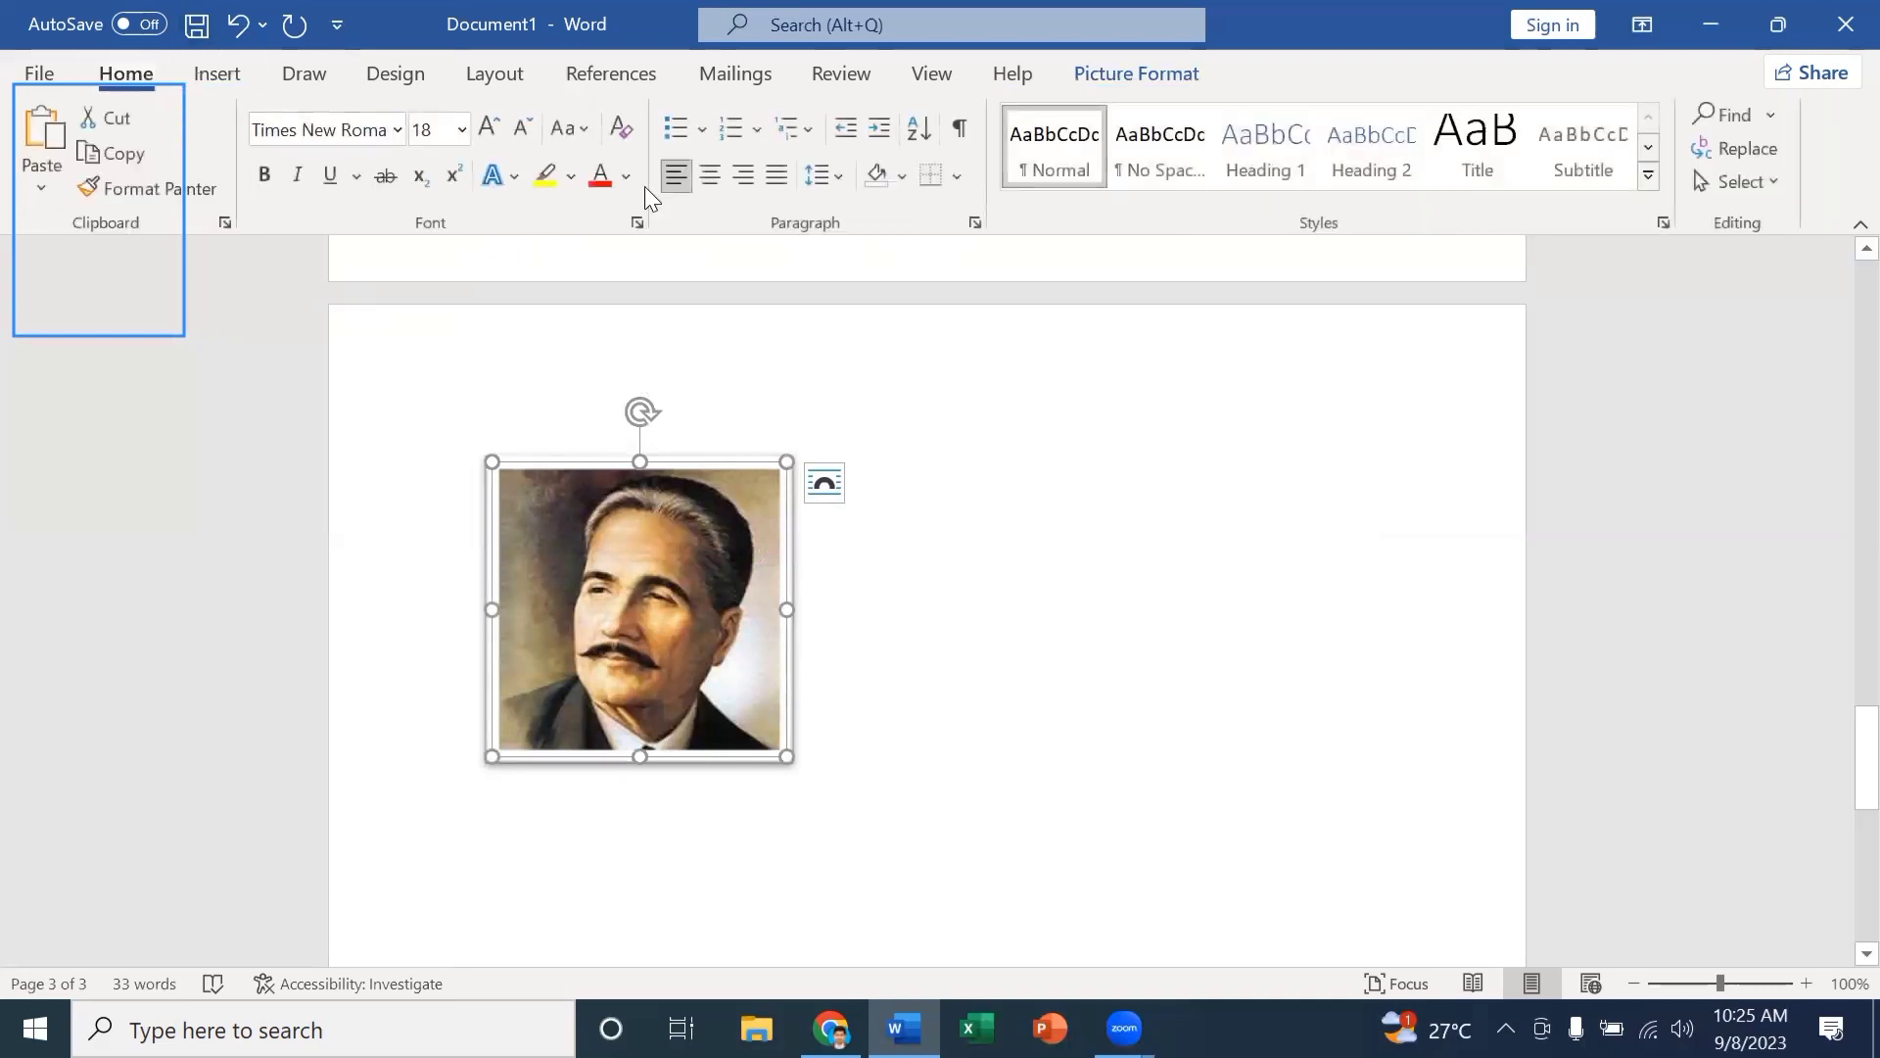
click(742, 178)
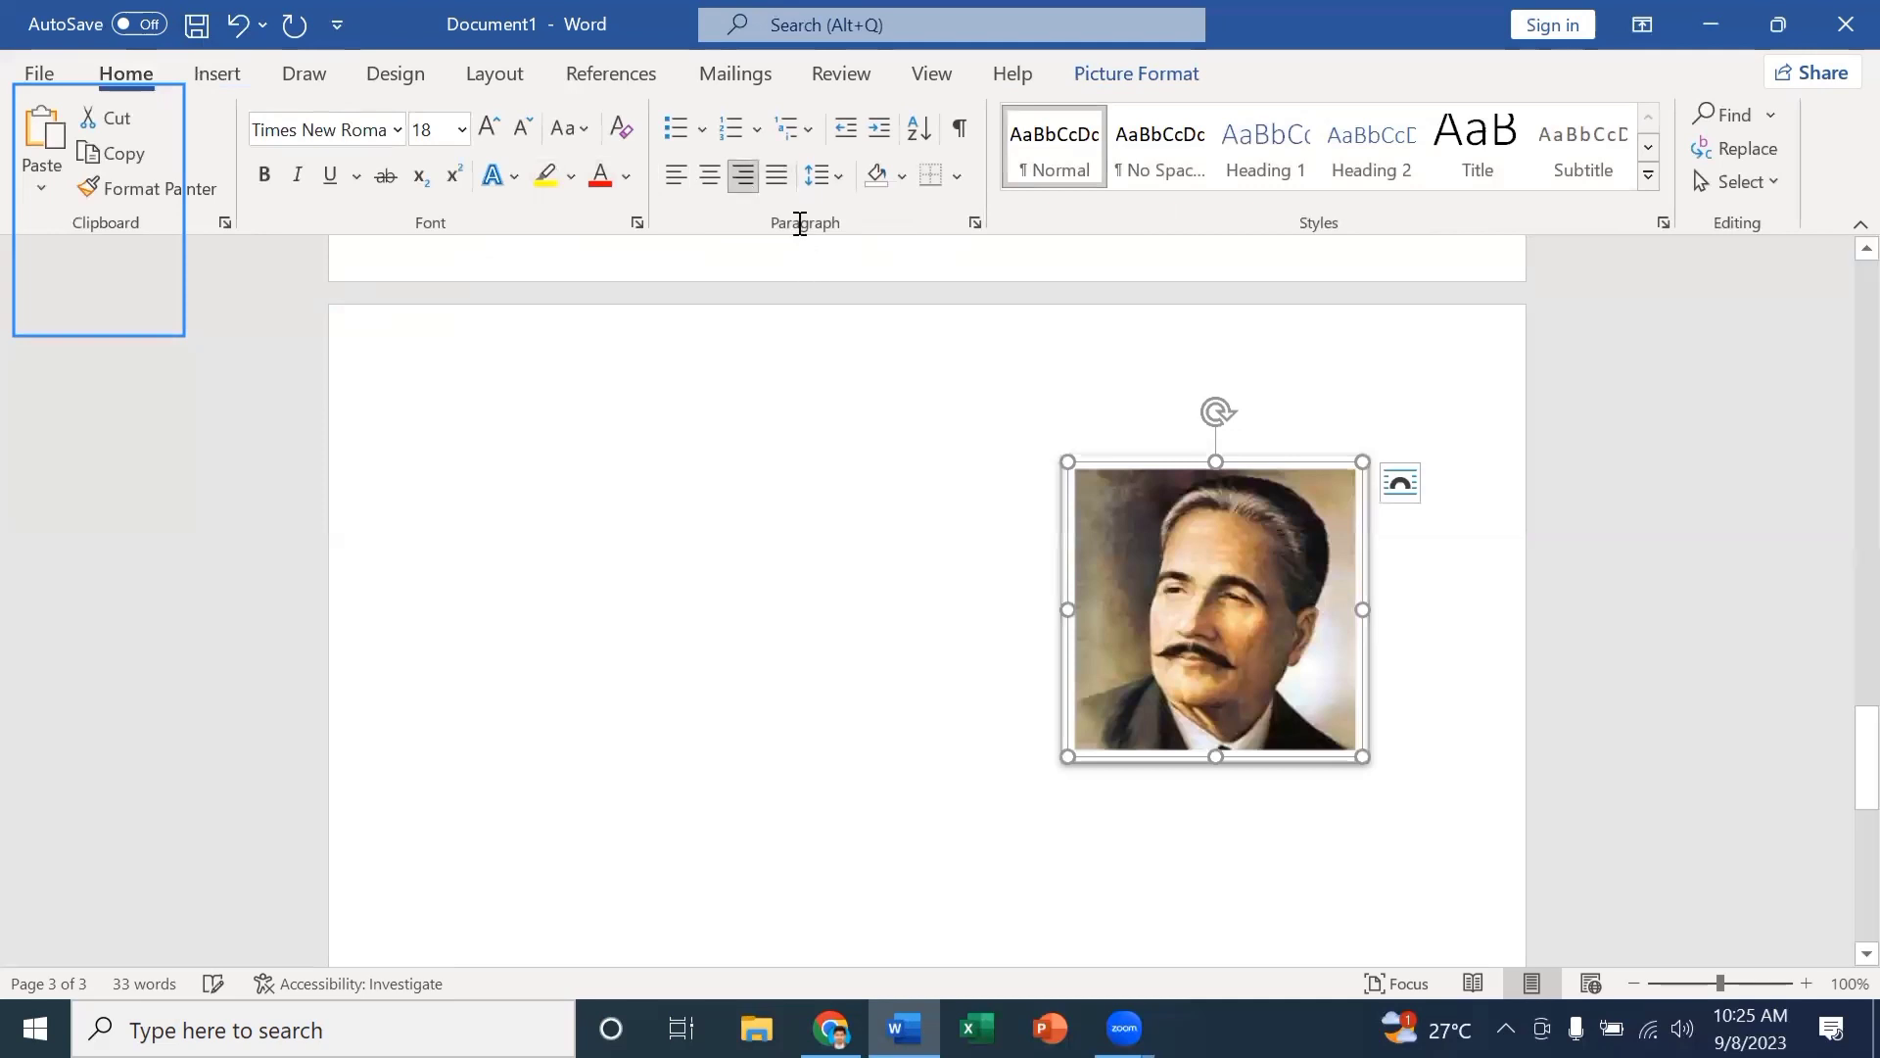
Preview the picture styles on the portrait, apply the soft-edged oval style and deselect the picture.
click(218, 79)
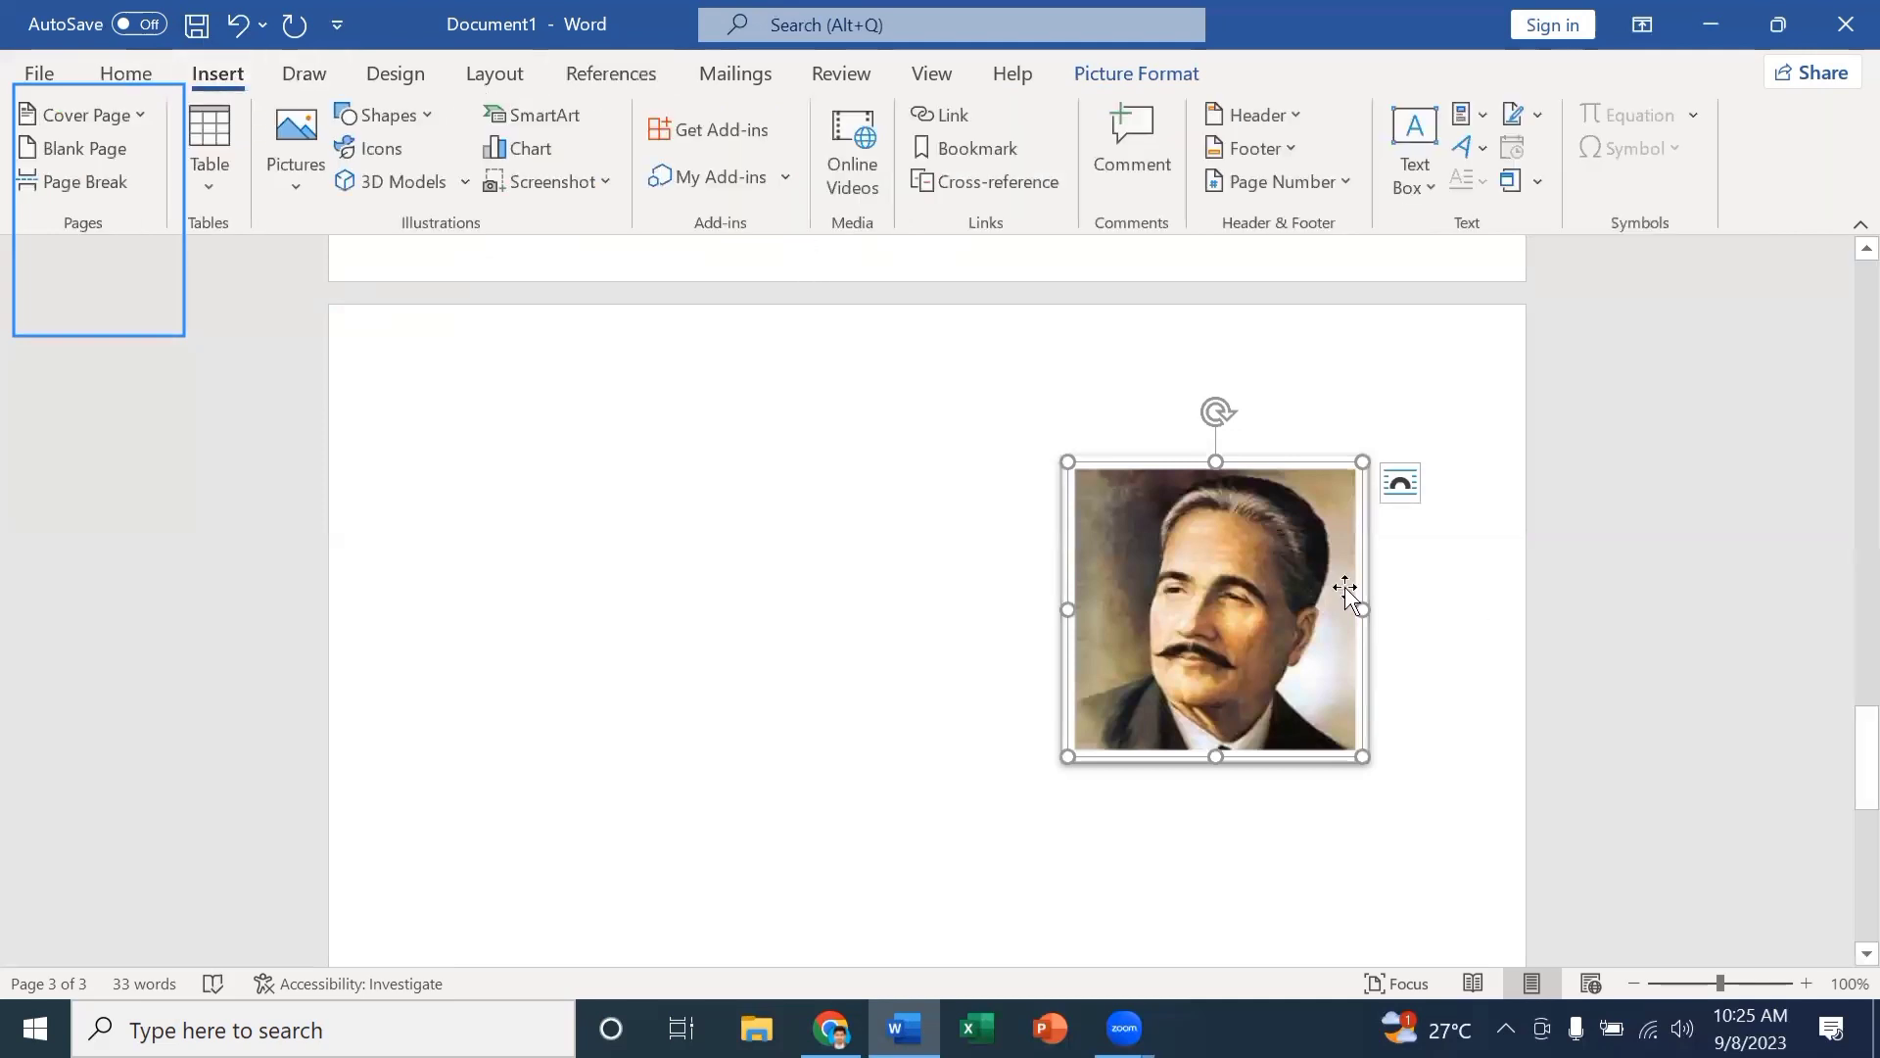
double_click(1232, 601)
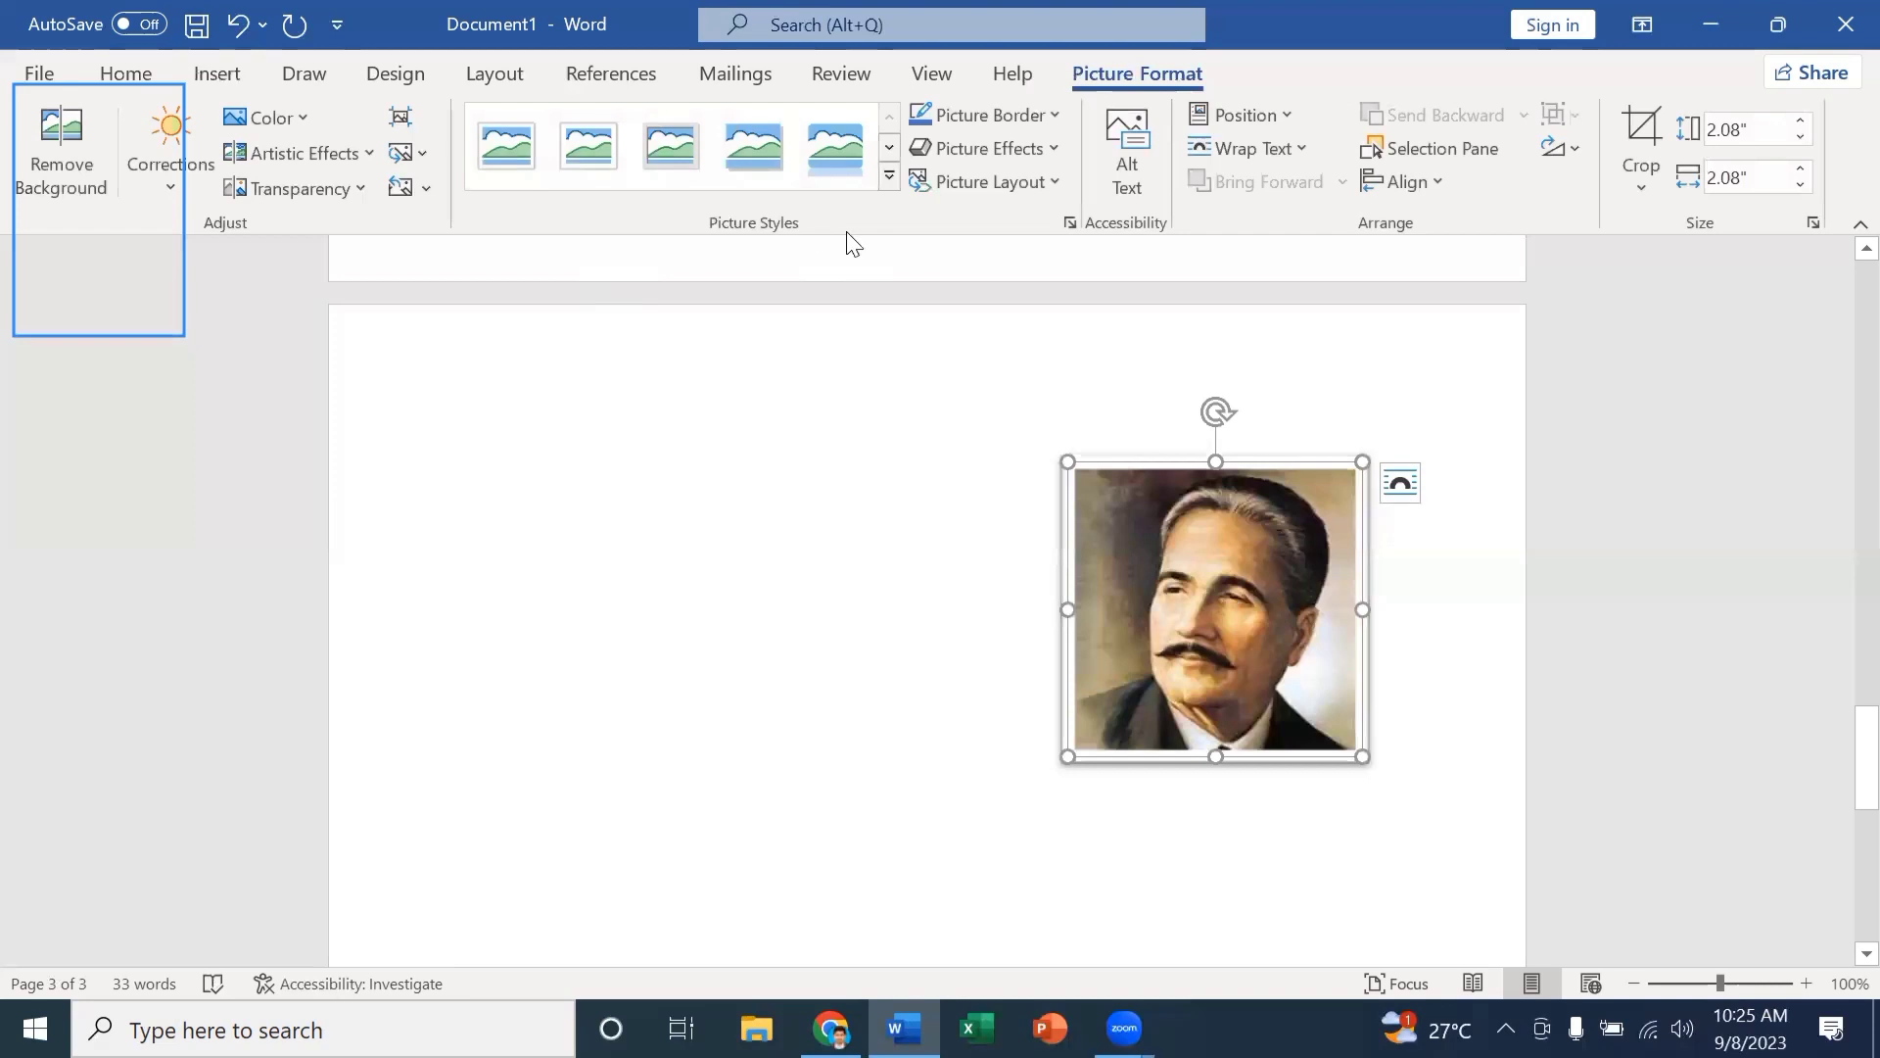
click(889, 178)
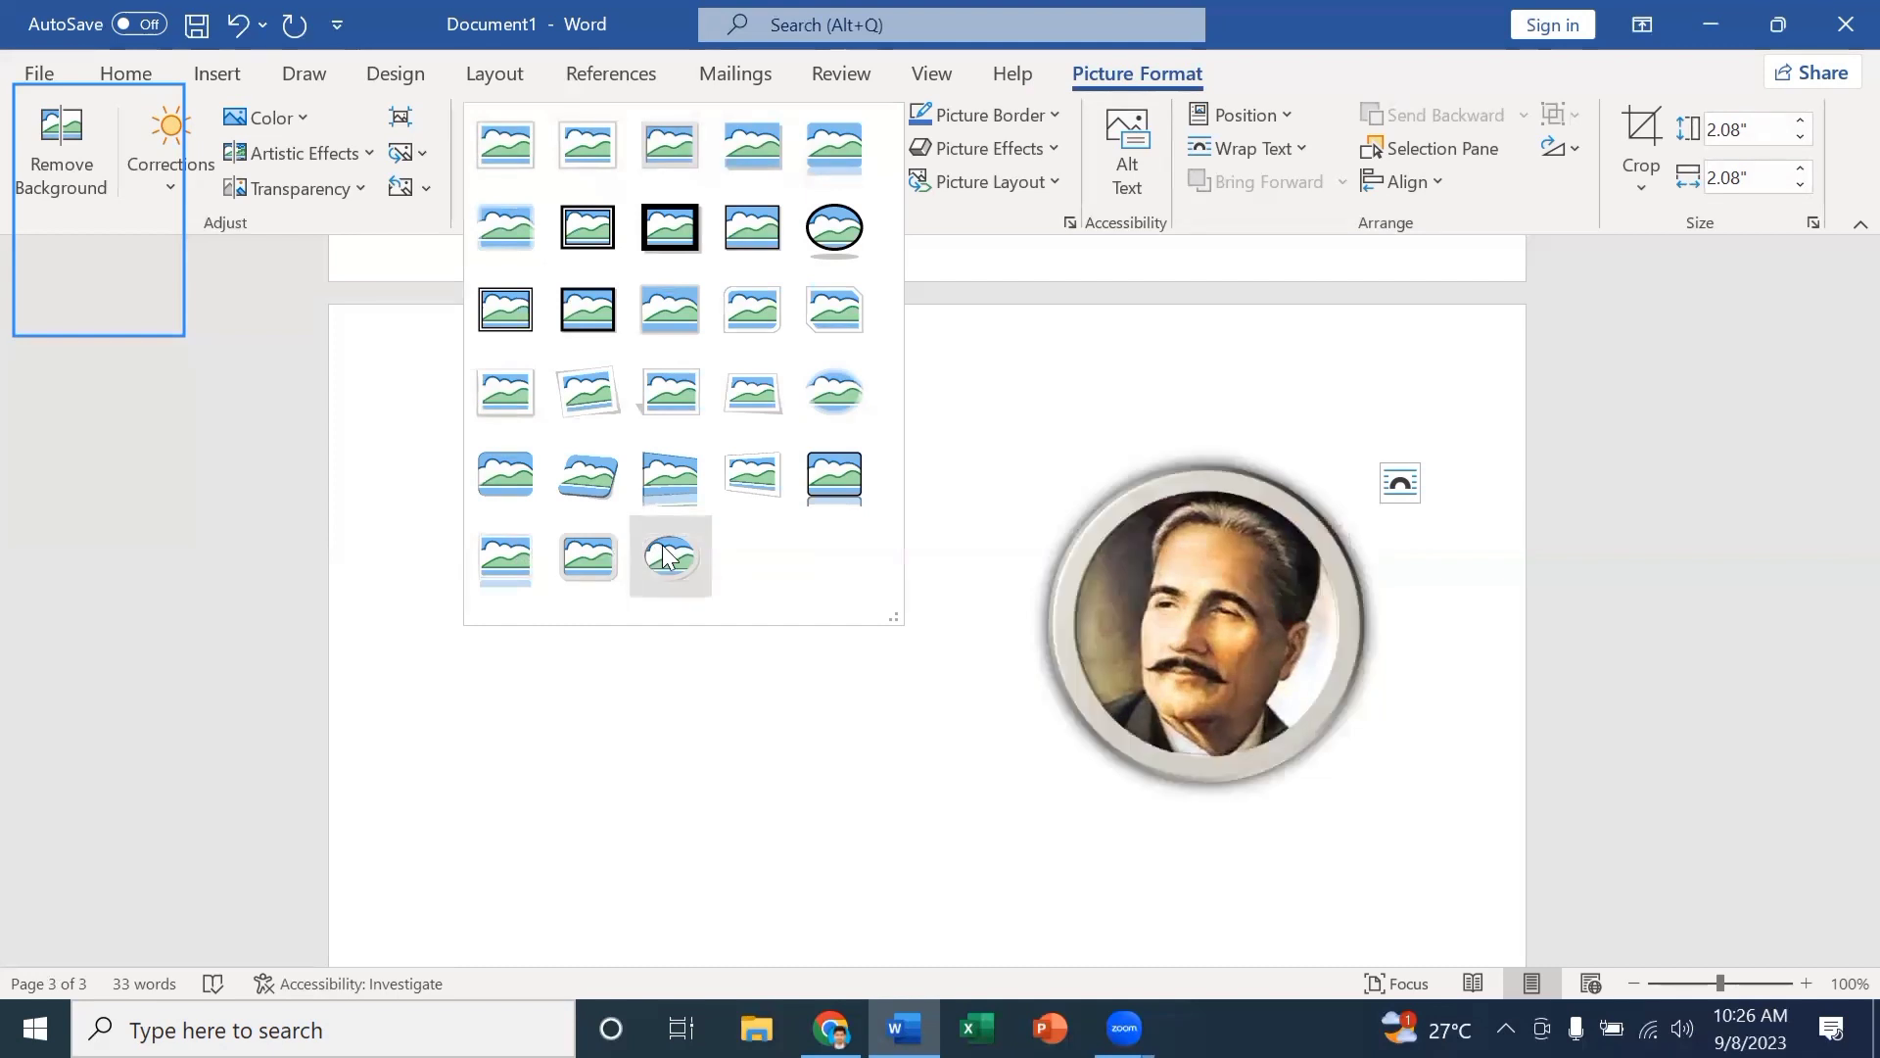
click(821, 392)
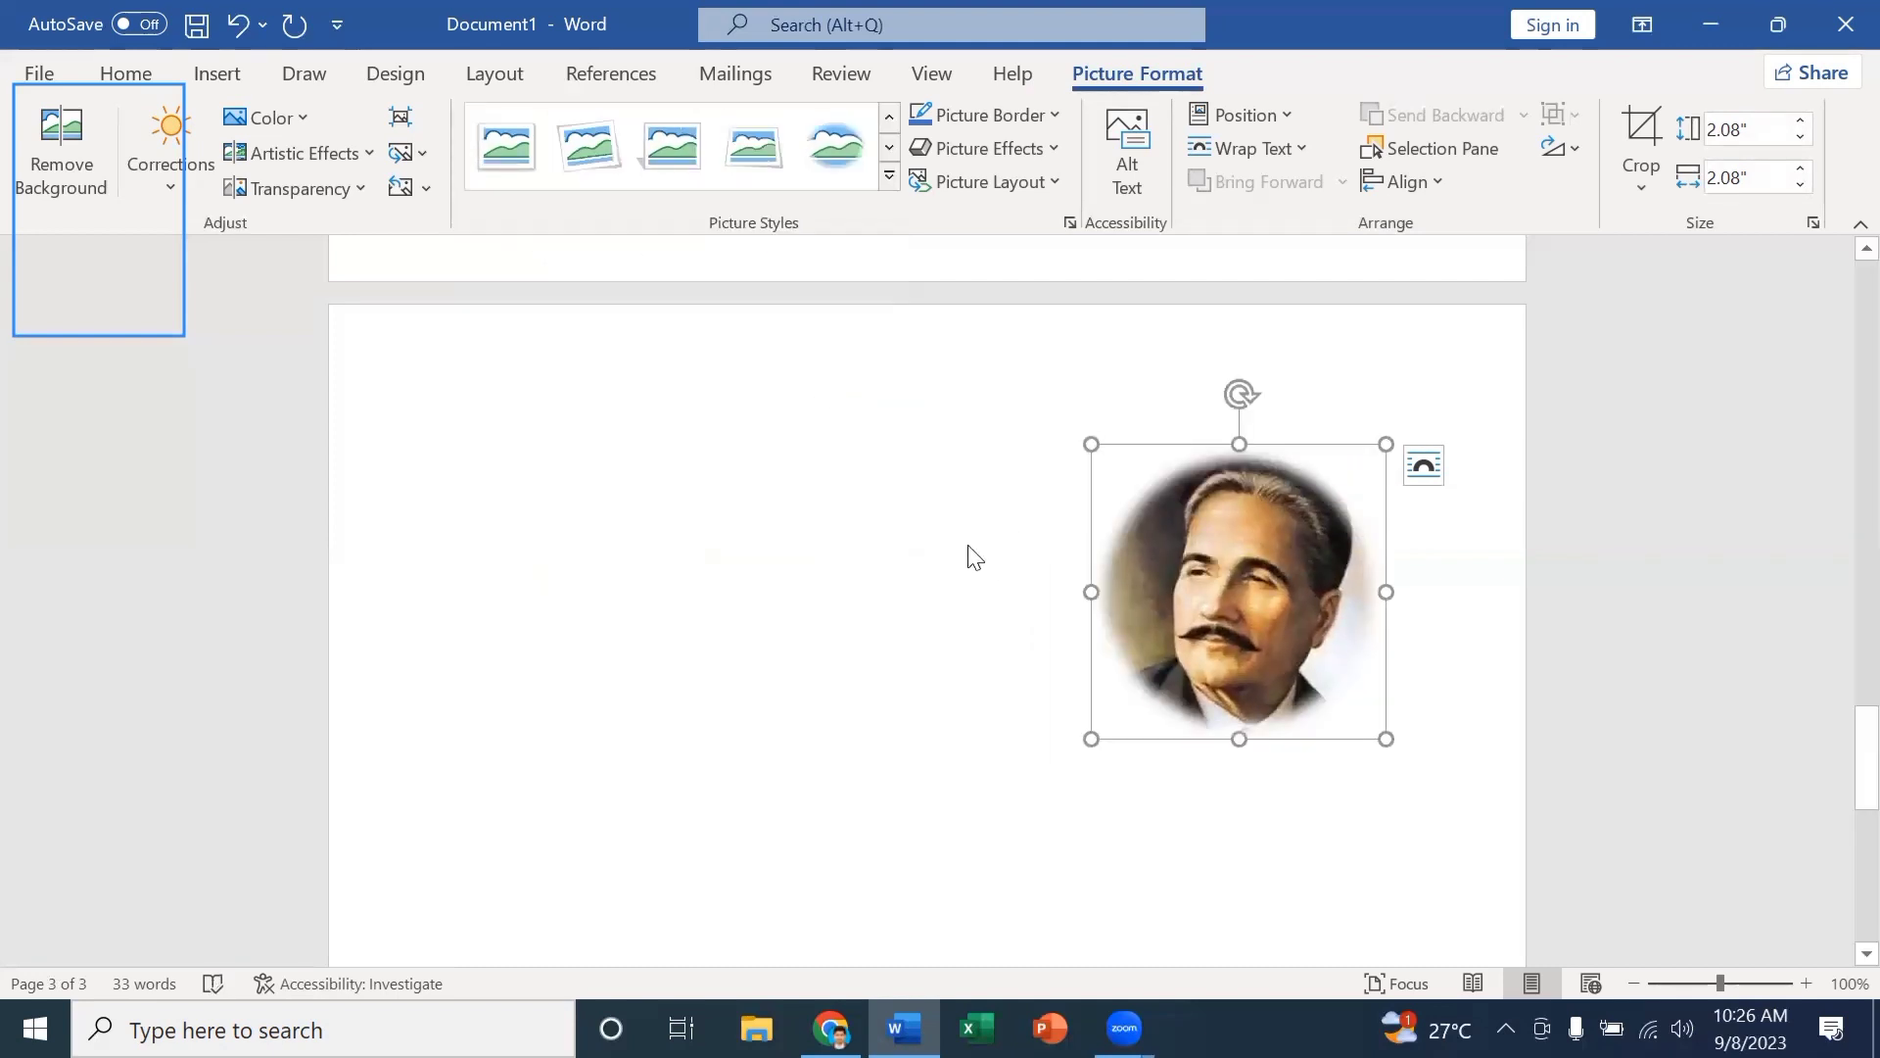
click(897, 579)
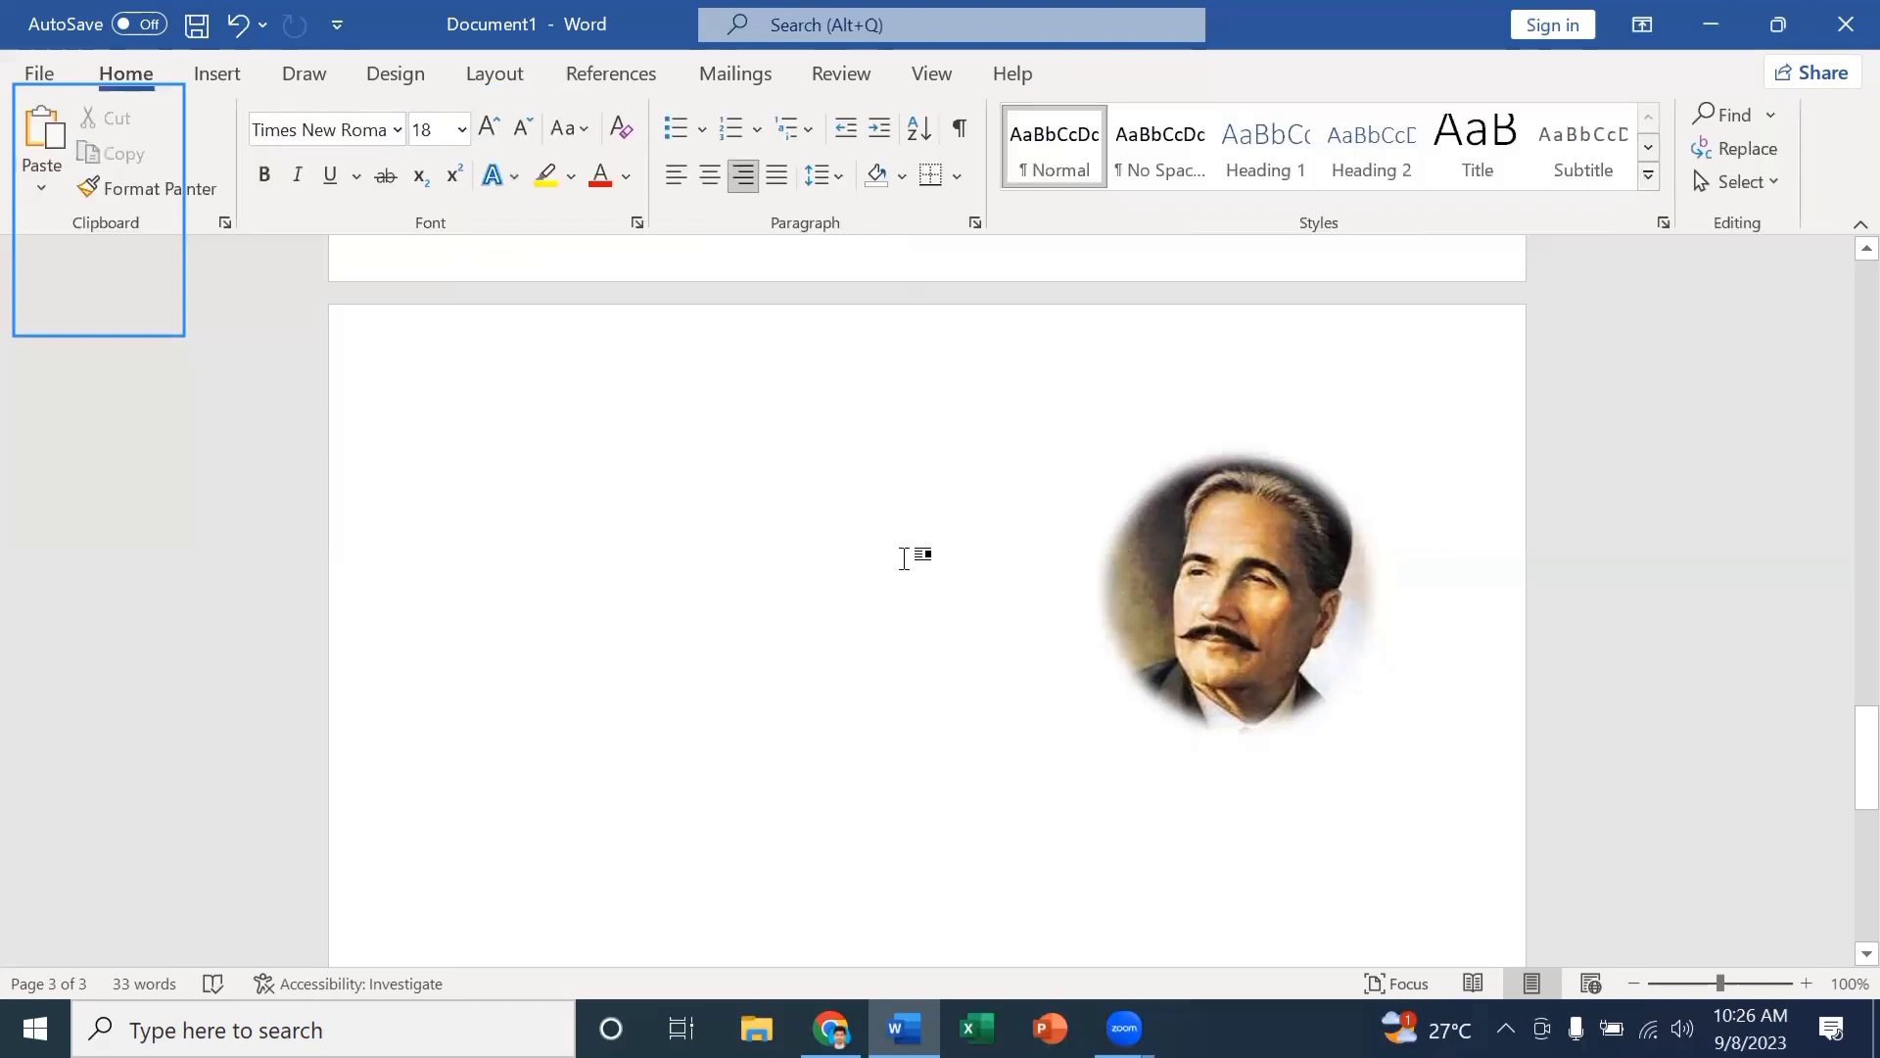
Insert an empty line above the oval portrait on the third page.
click(217, 73)
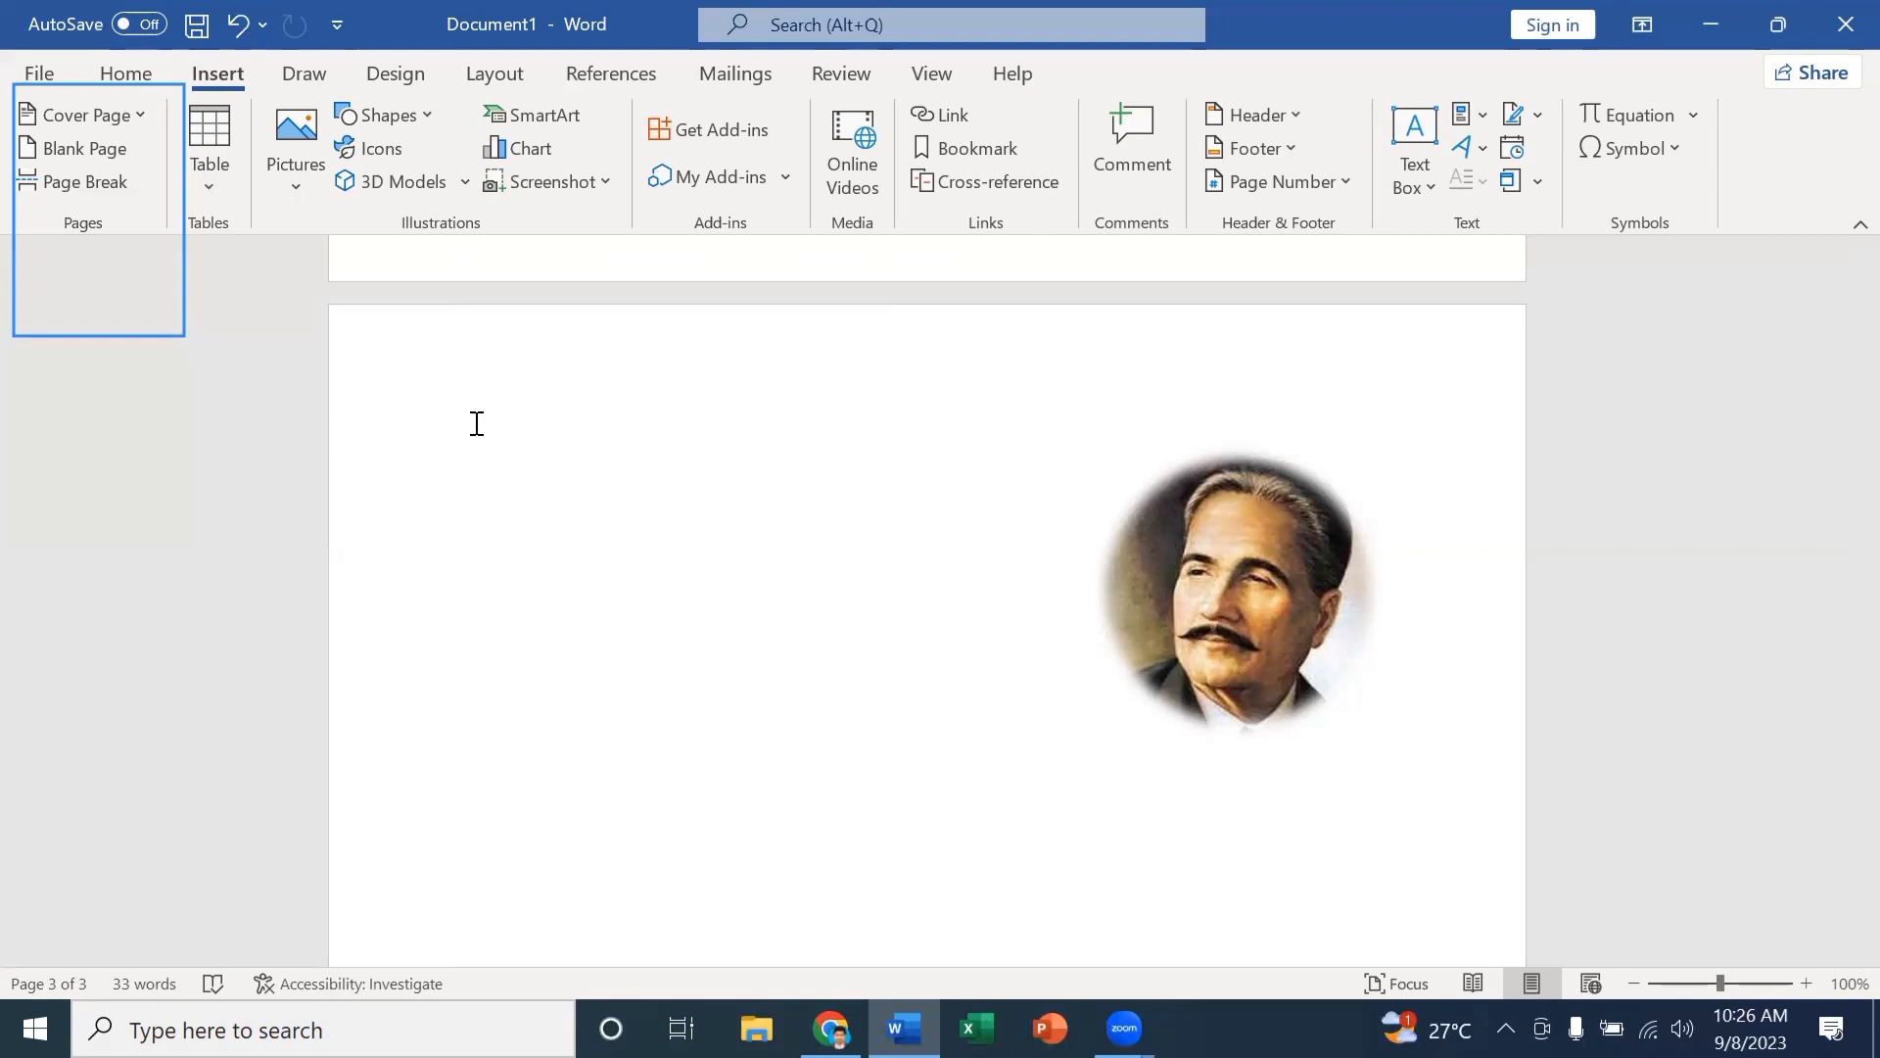
key(ctrl+z)
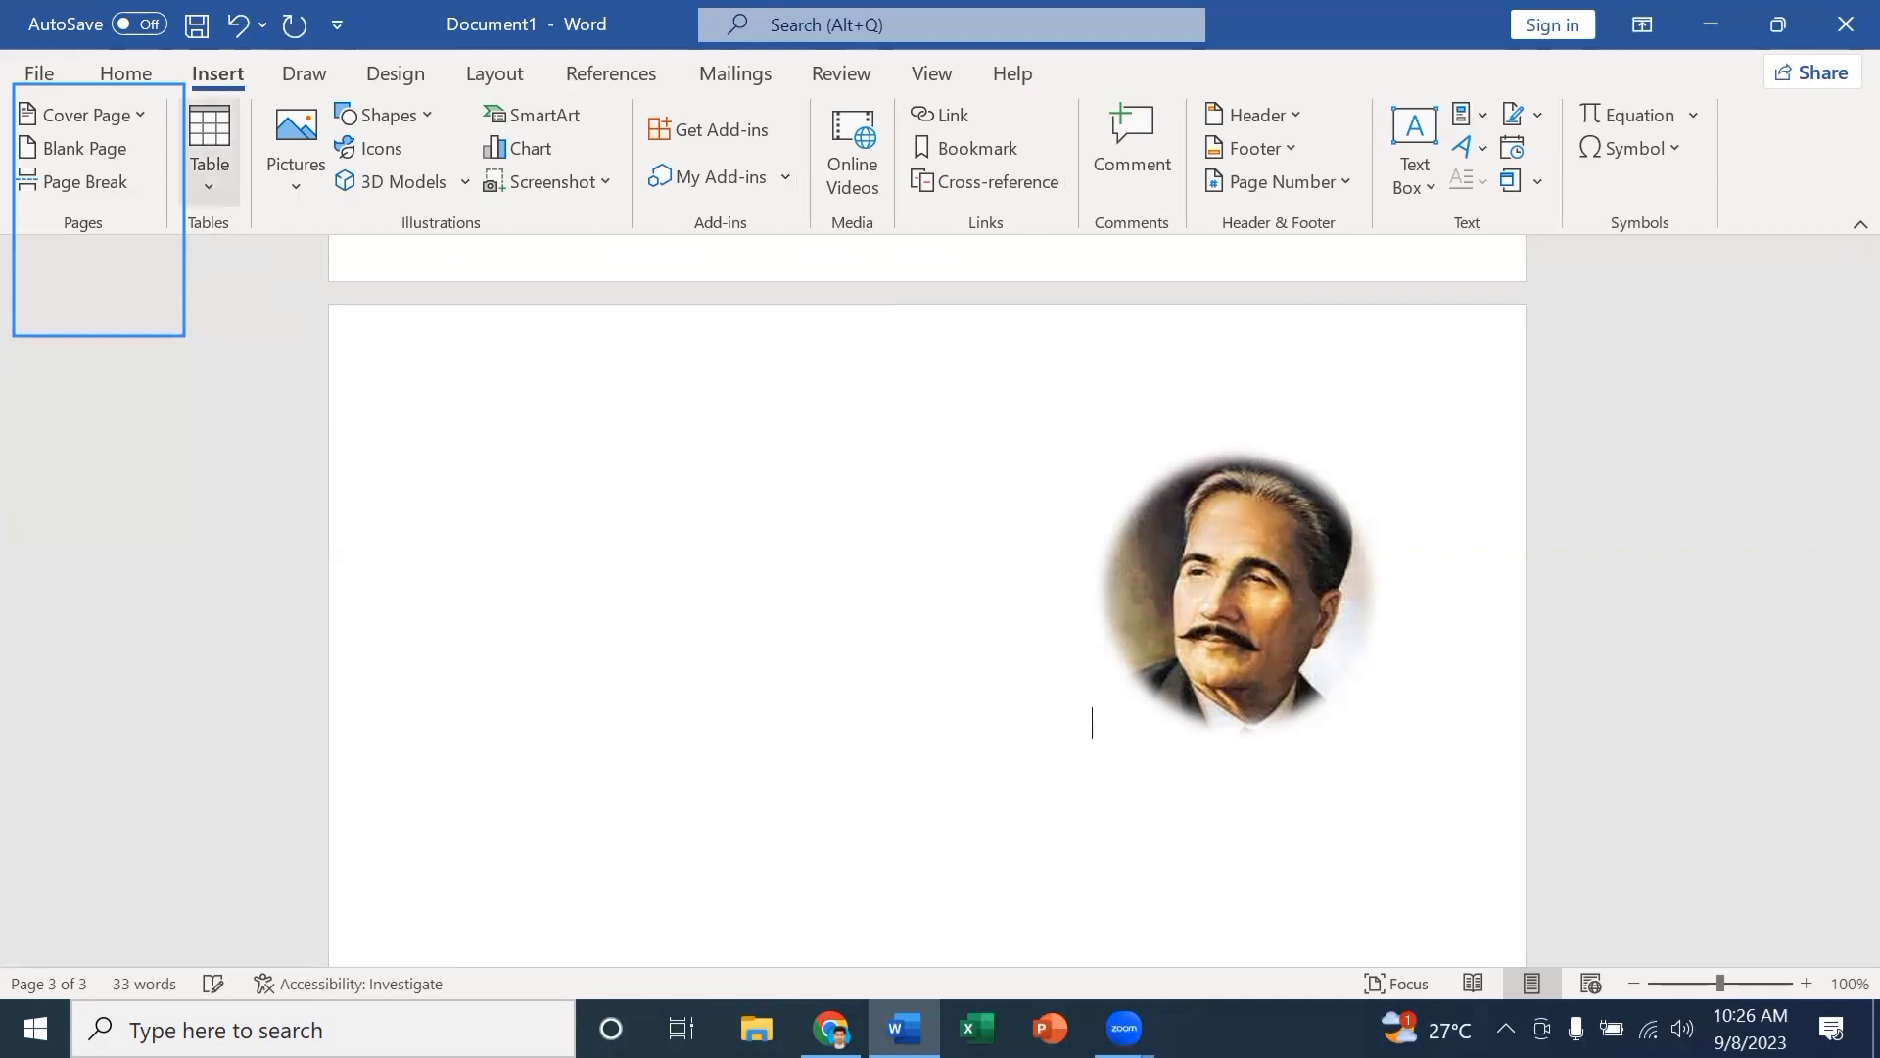
key(Return)
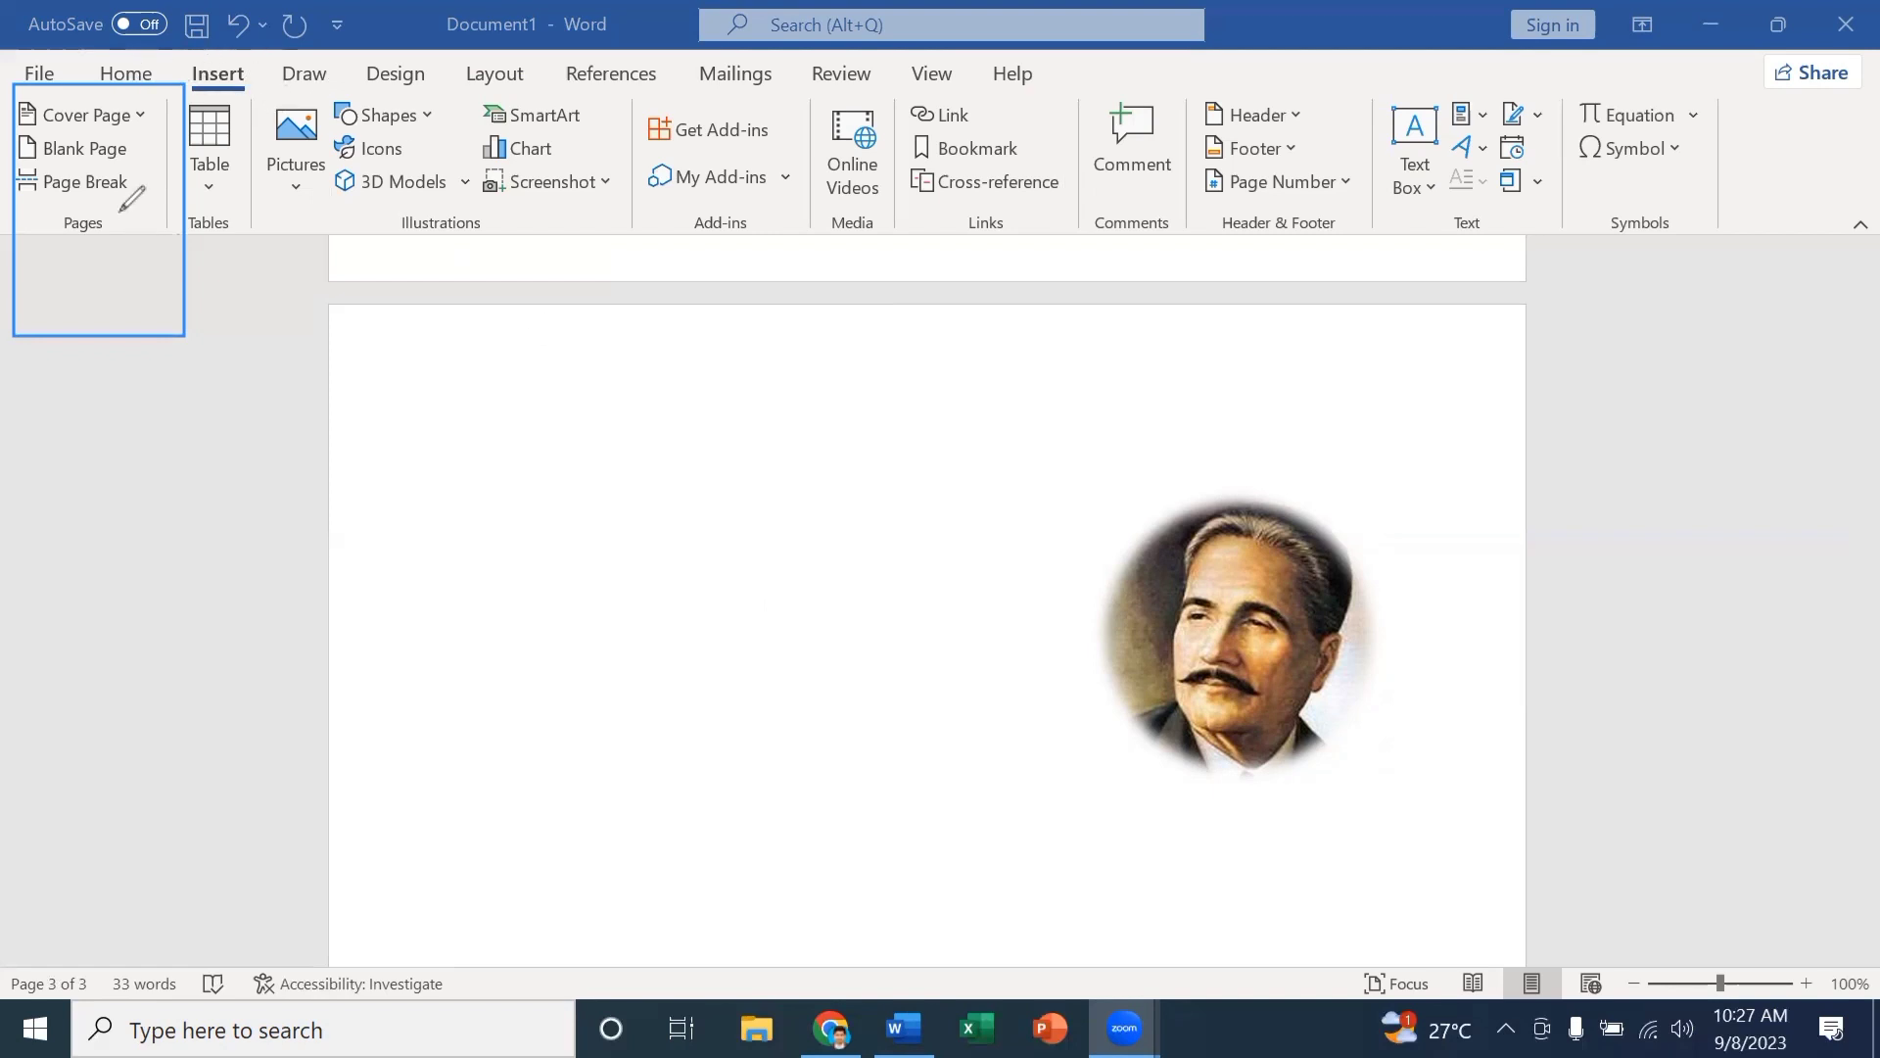
drag(136, 222, 182, 201)
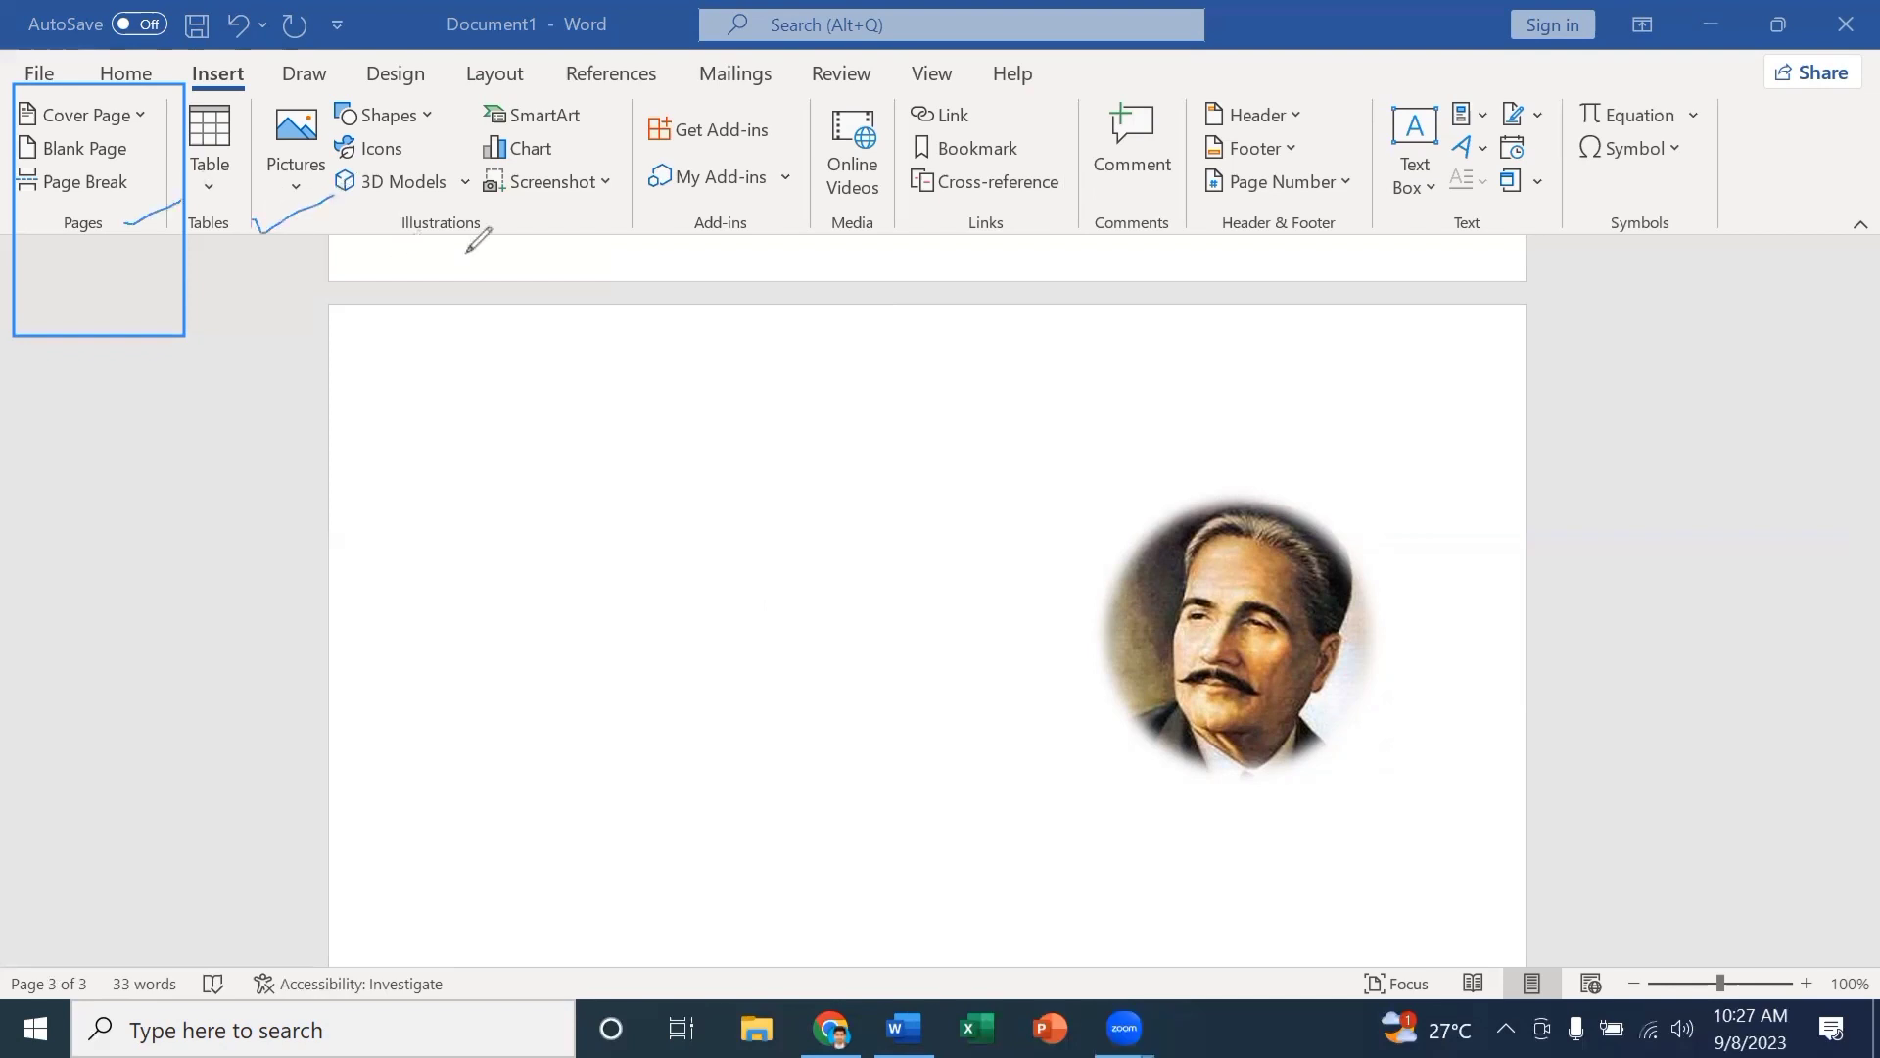
drag(213, 194, 246, 181)
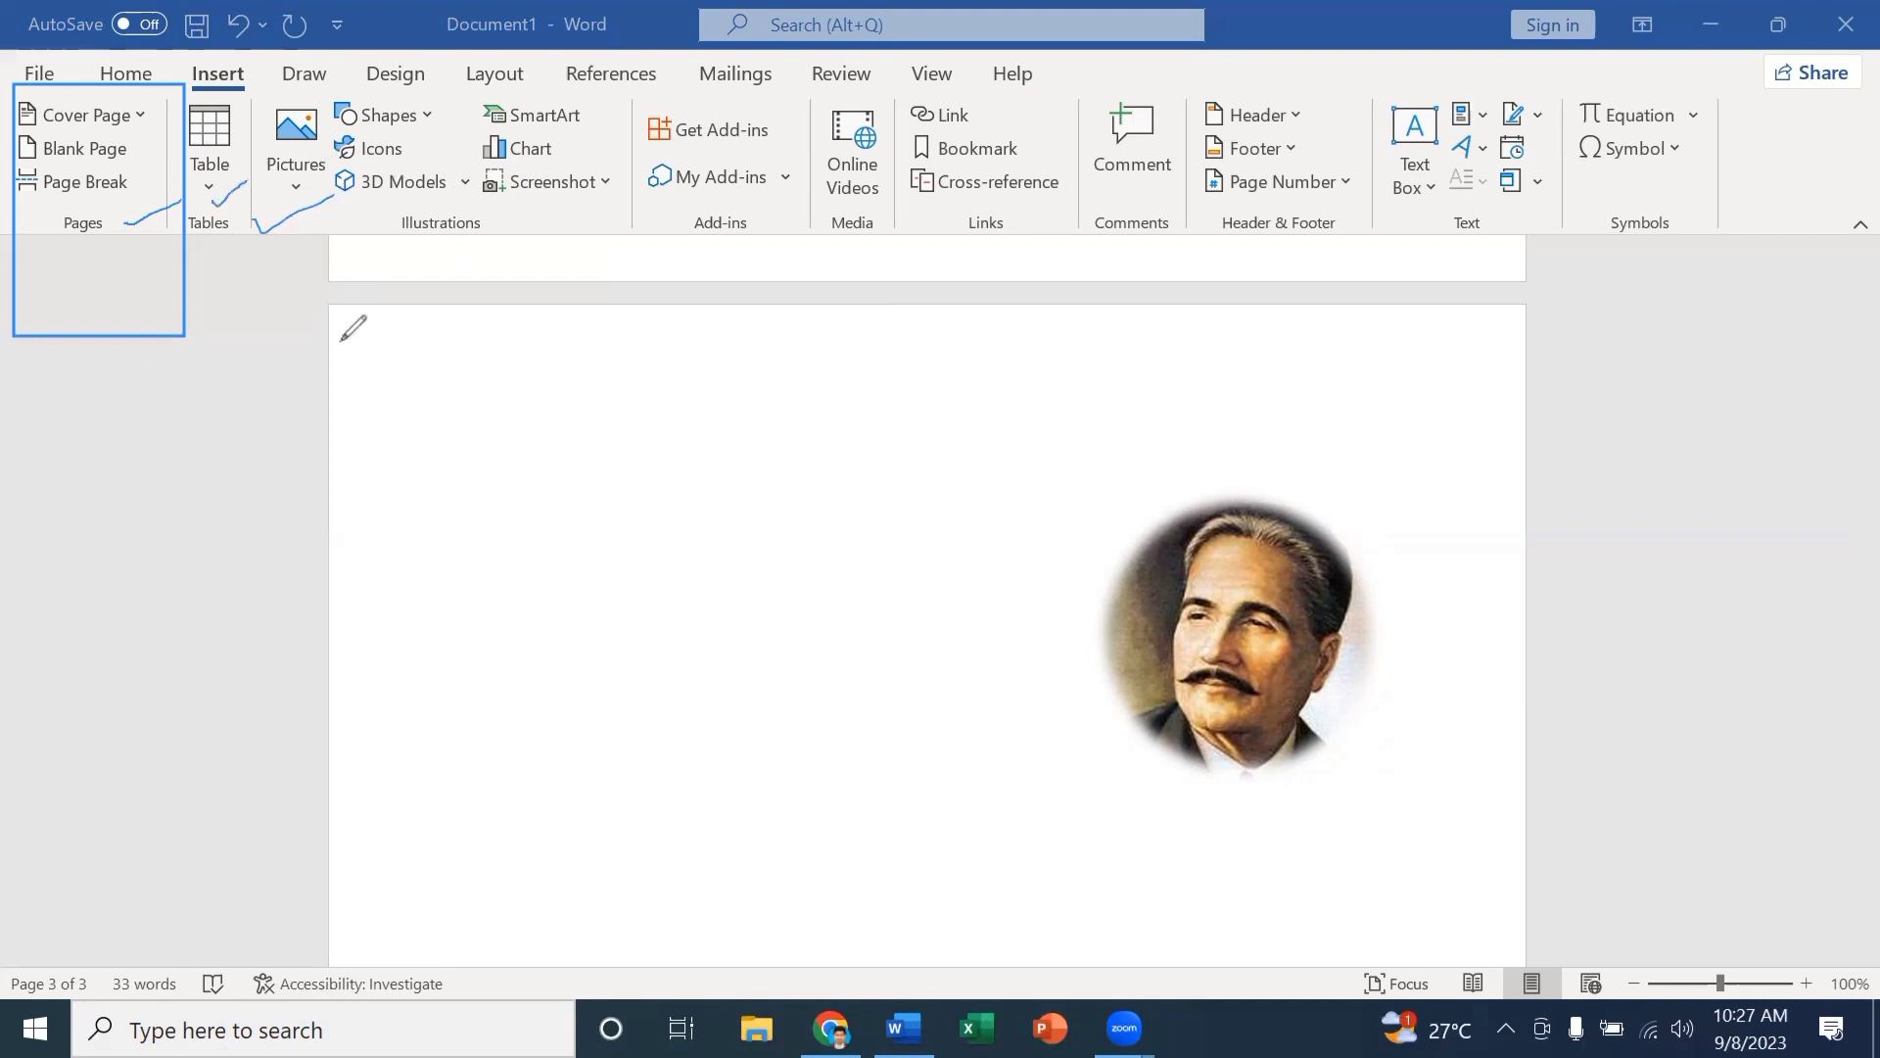